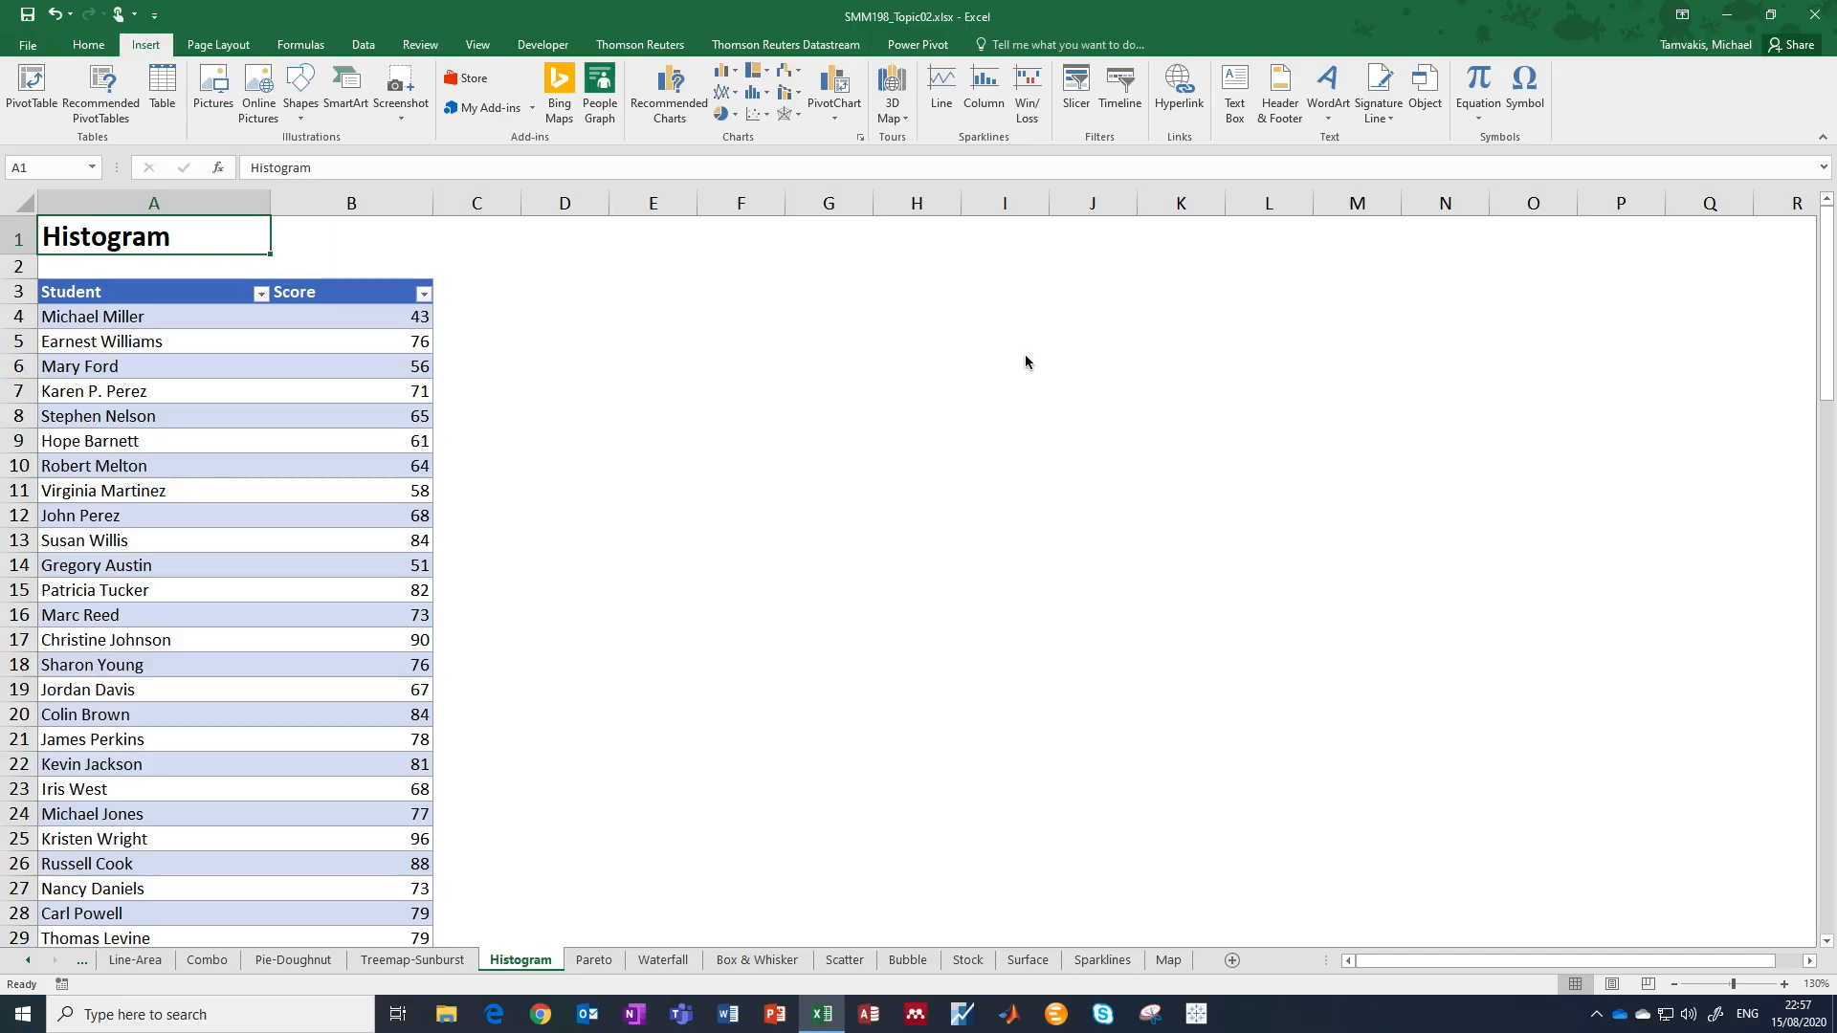
Look through the Student and Score table from the first entry to the last.
click(183, 325)
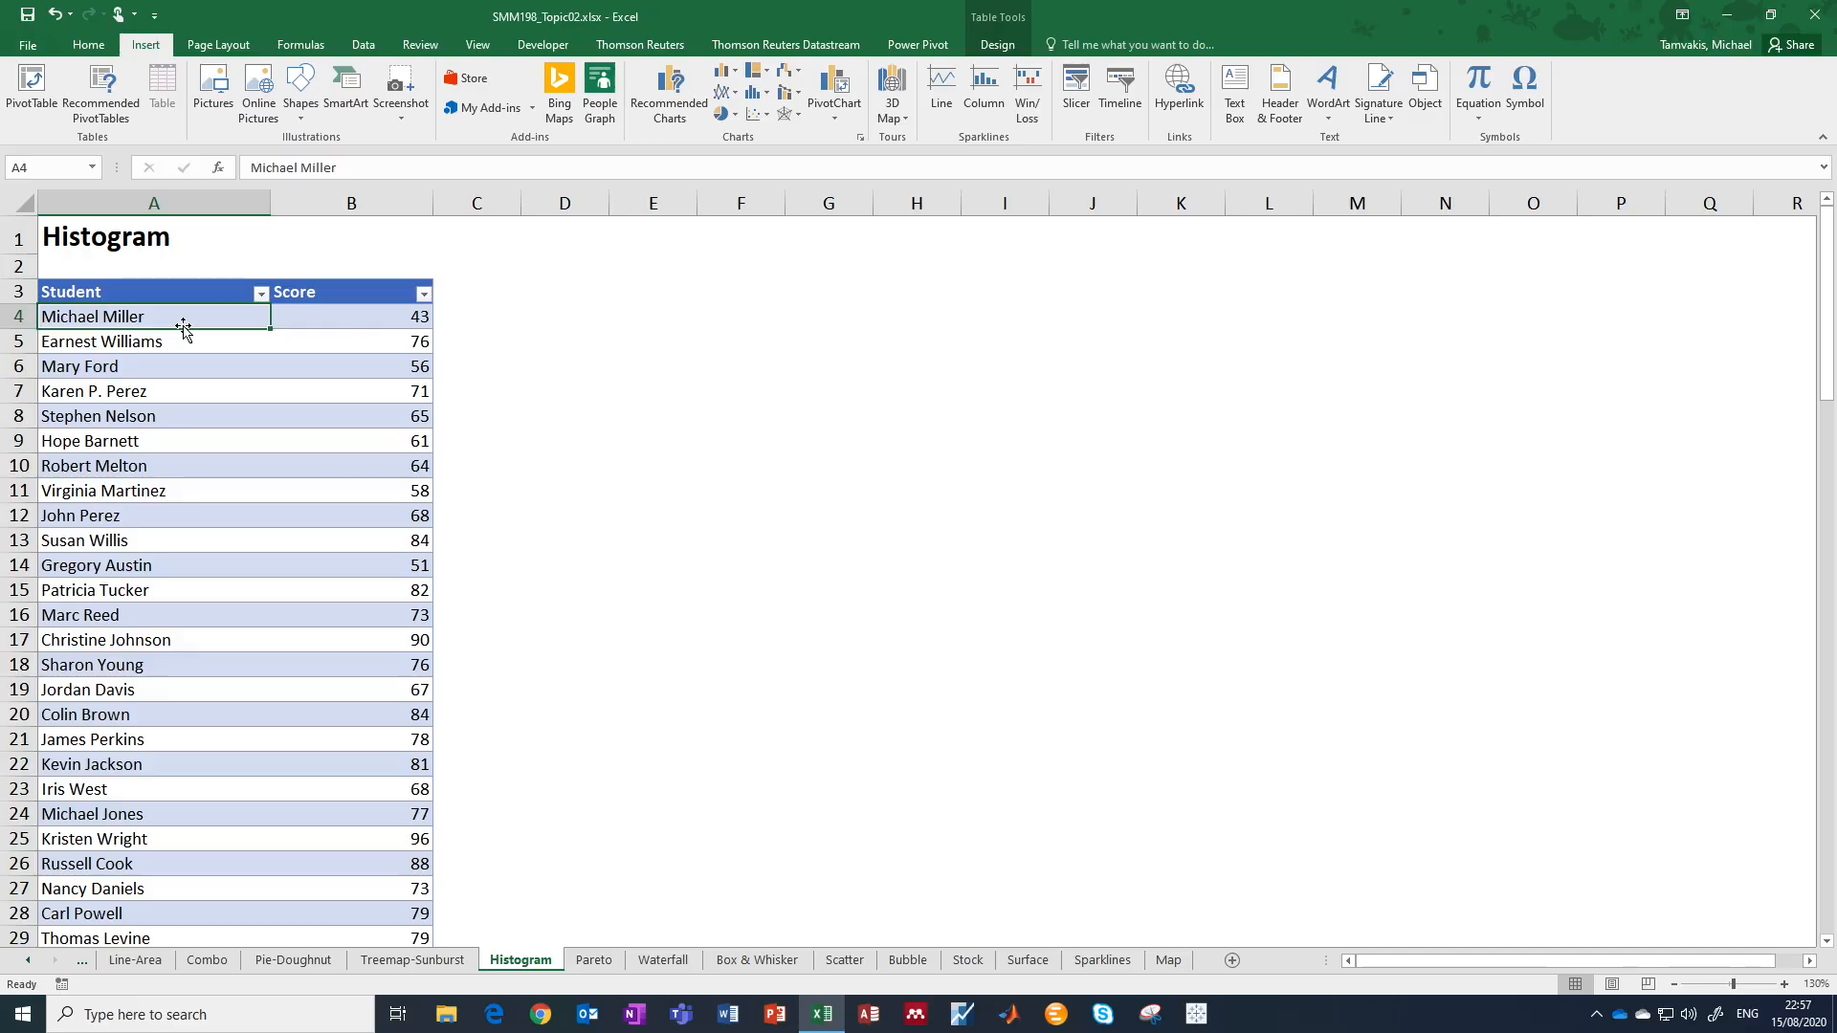
key(Right)
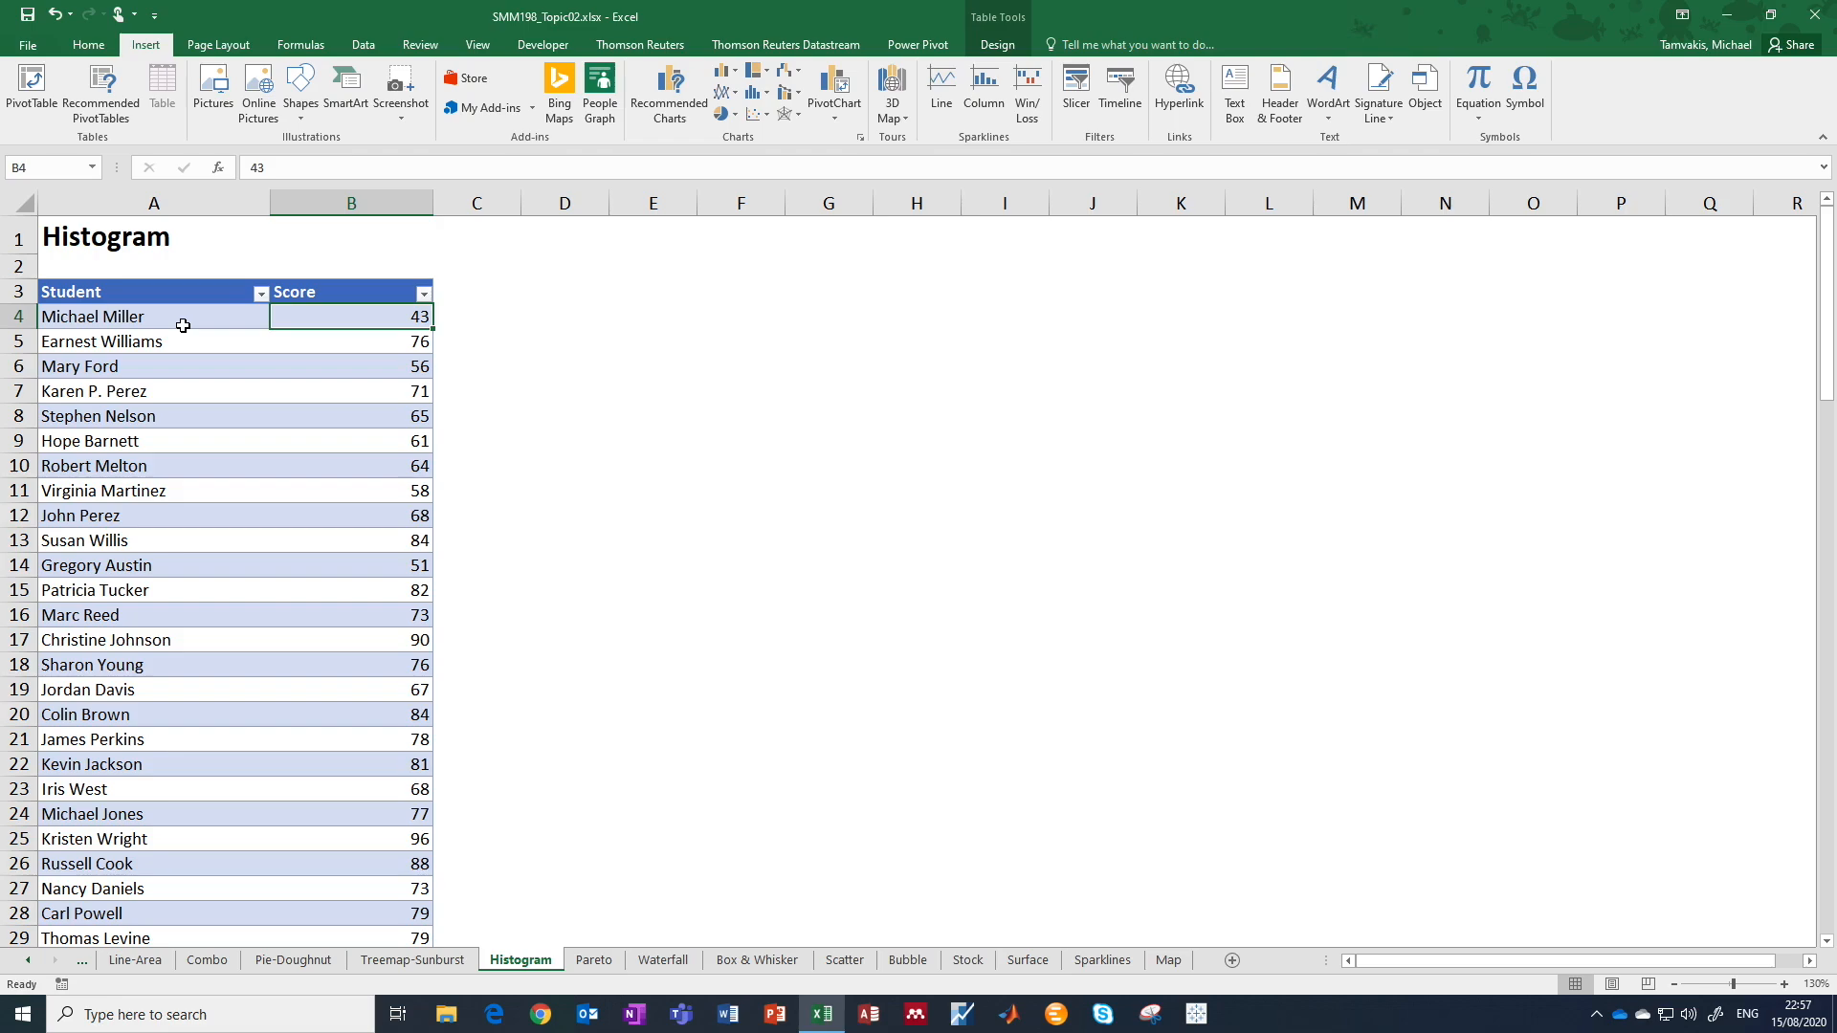
key(Page_Down)
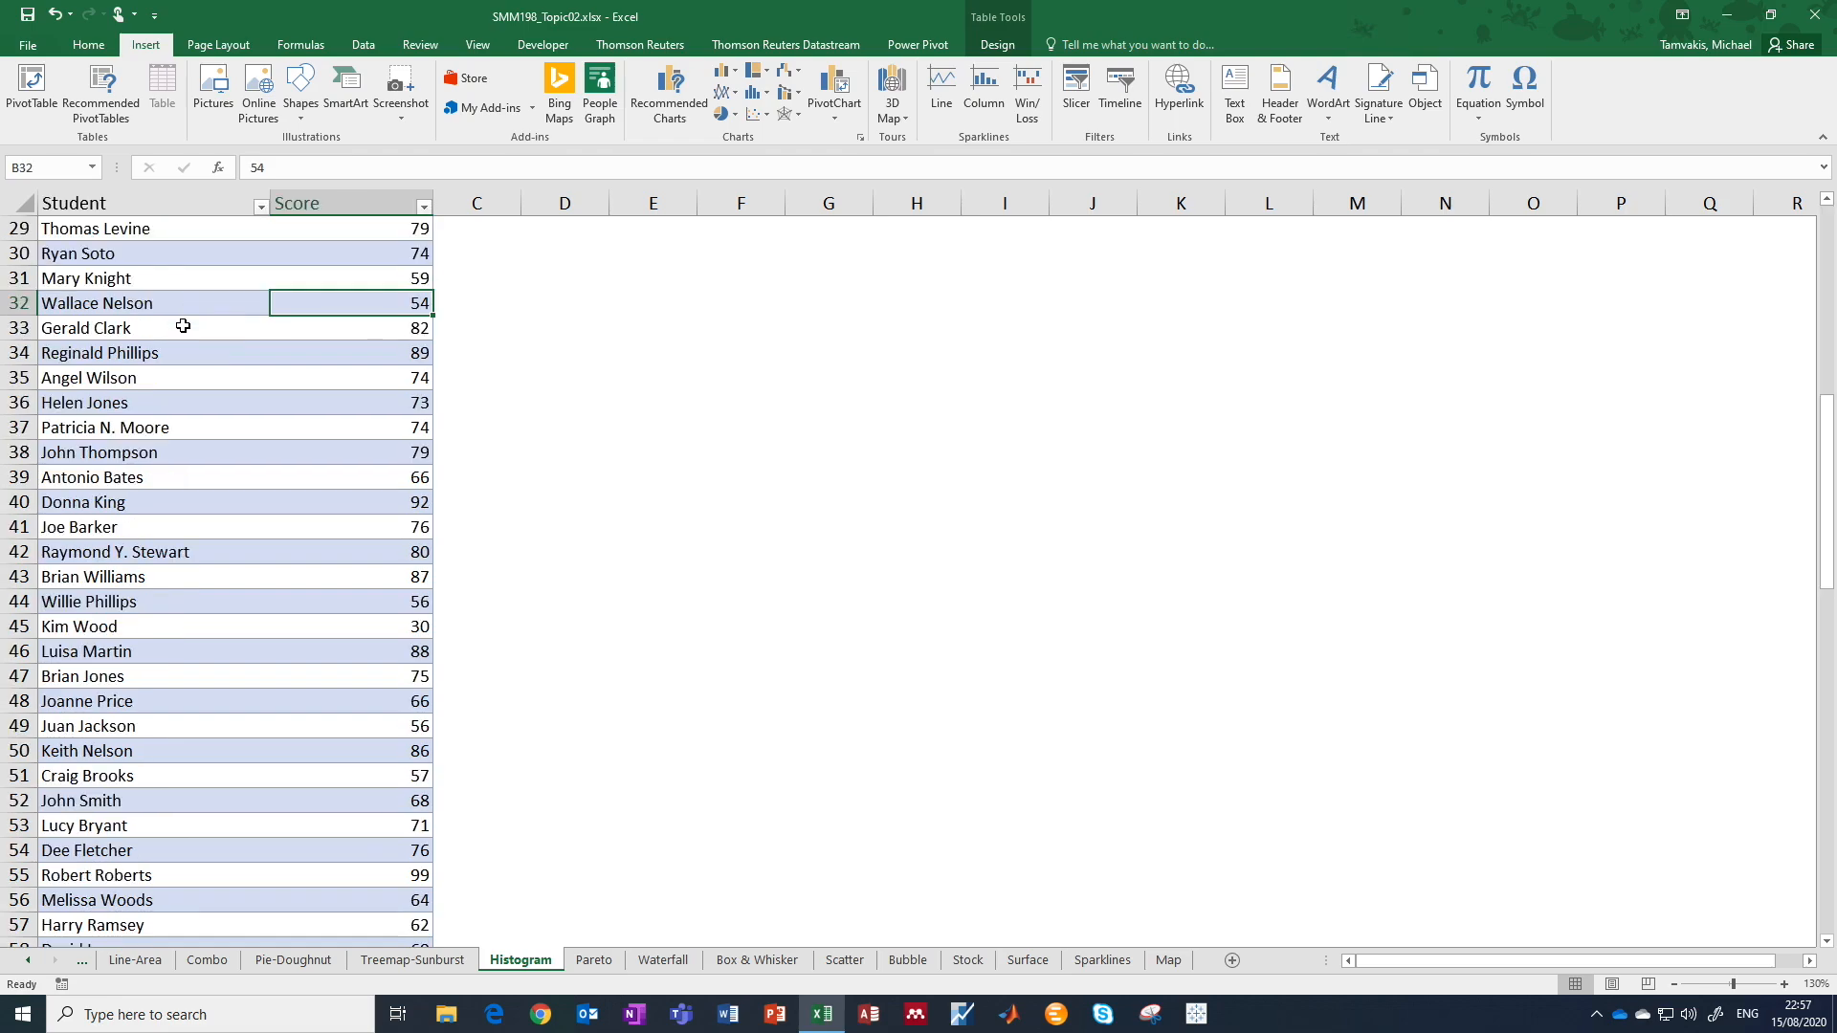
key(Page_Down)
key(Page_Down)
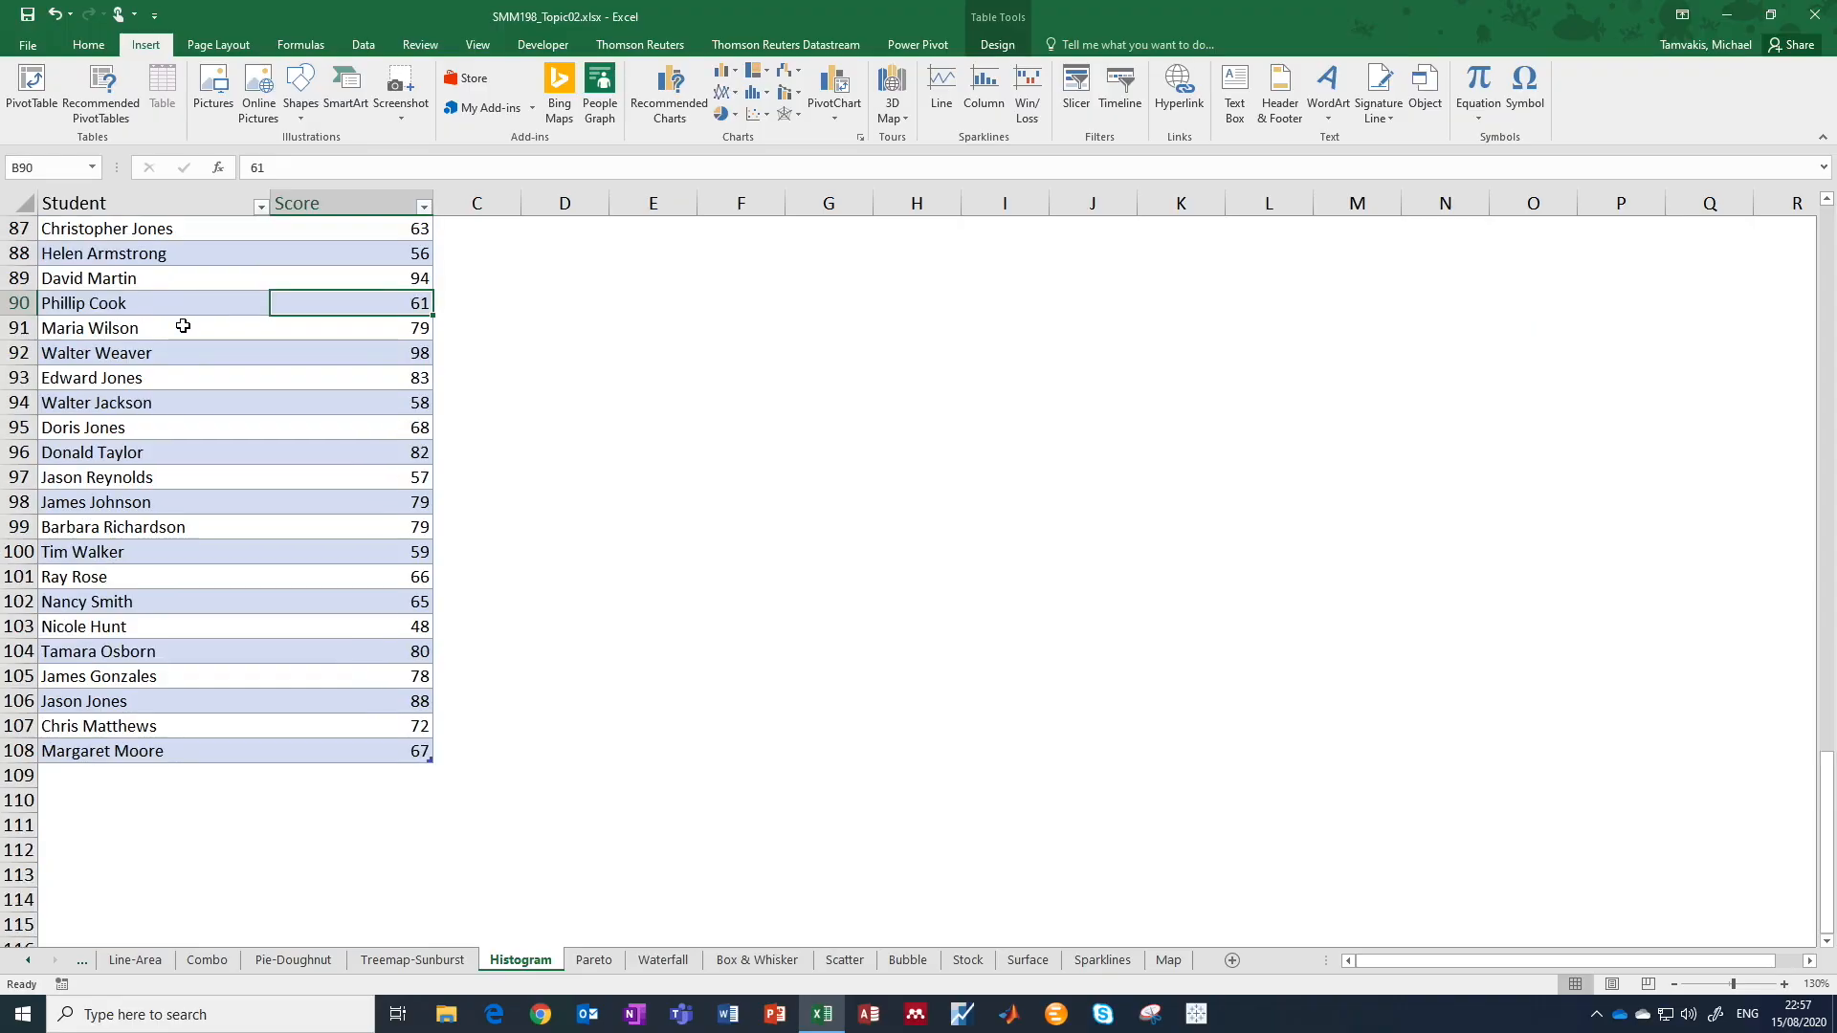
key(Page_Up)
key(Page_Up)
key(Page_Up)
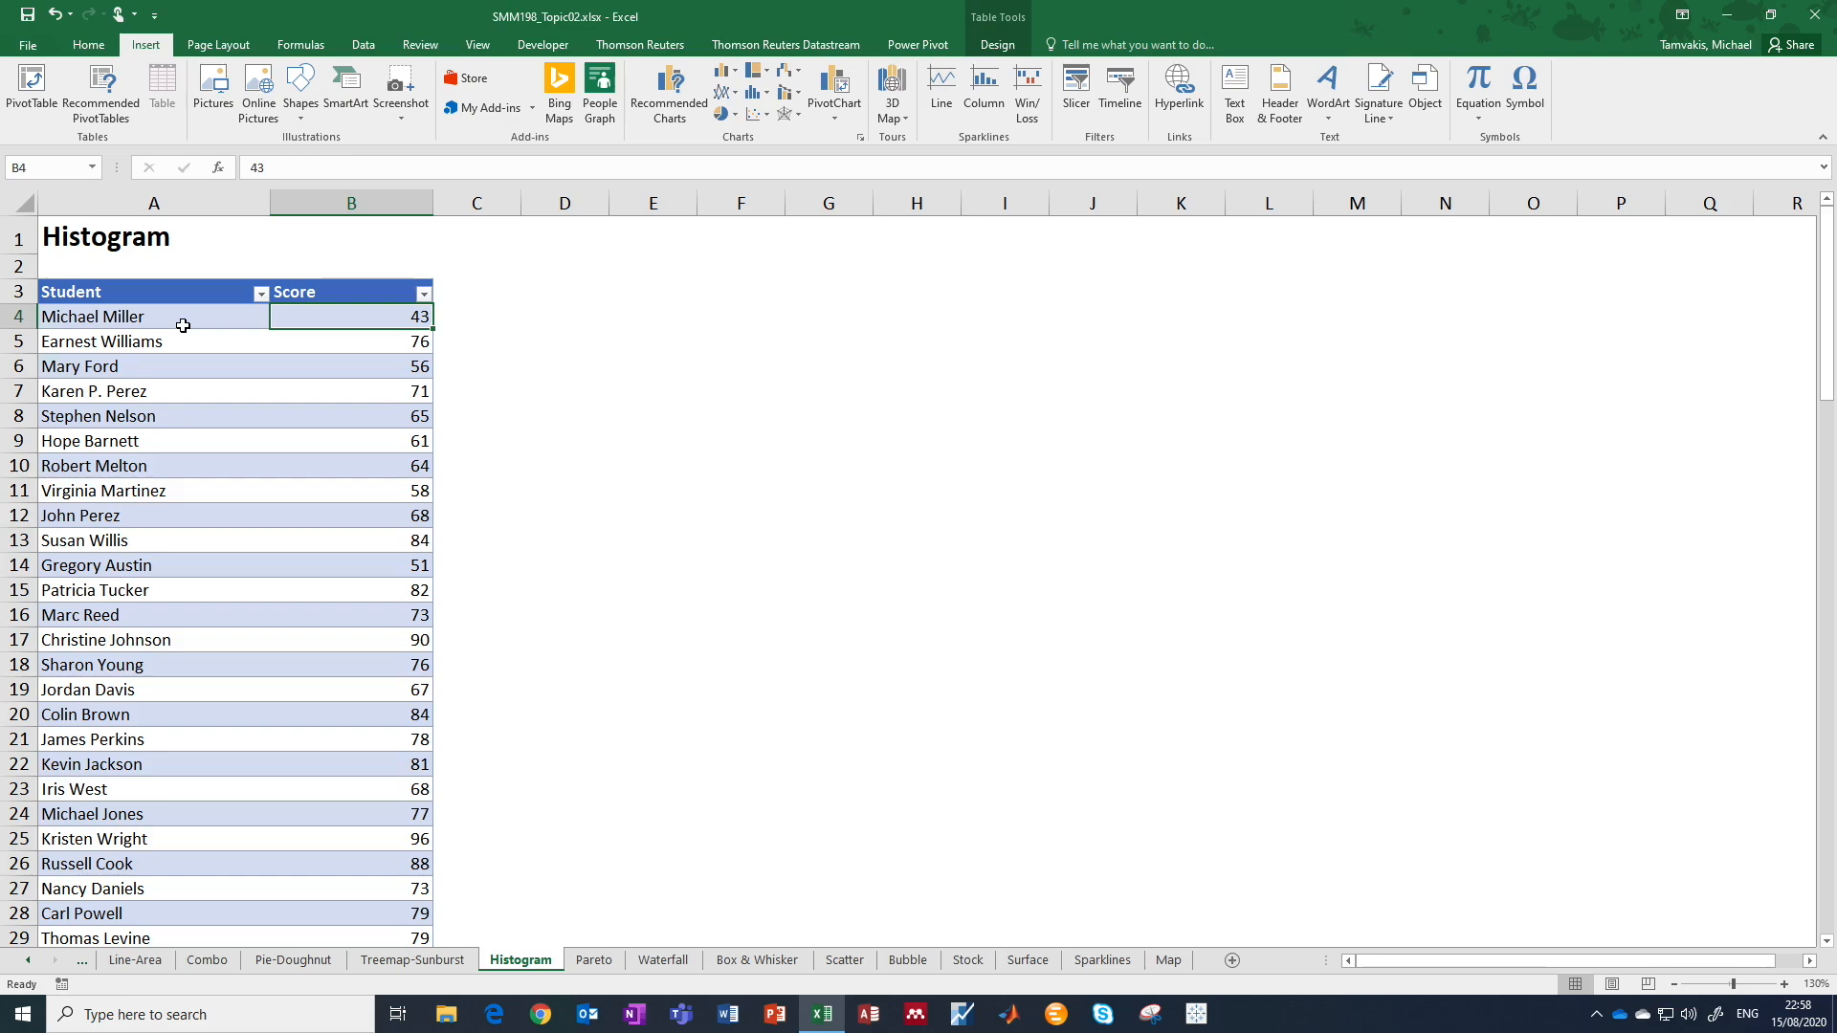
Insert a histogram of the student scores and enlarge it beside the table to about 18 cm wide and 12.4 cm high.
click(270, 373)
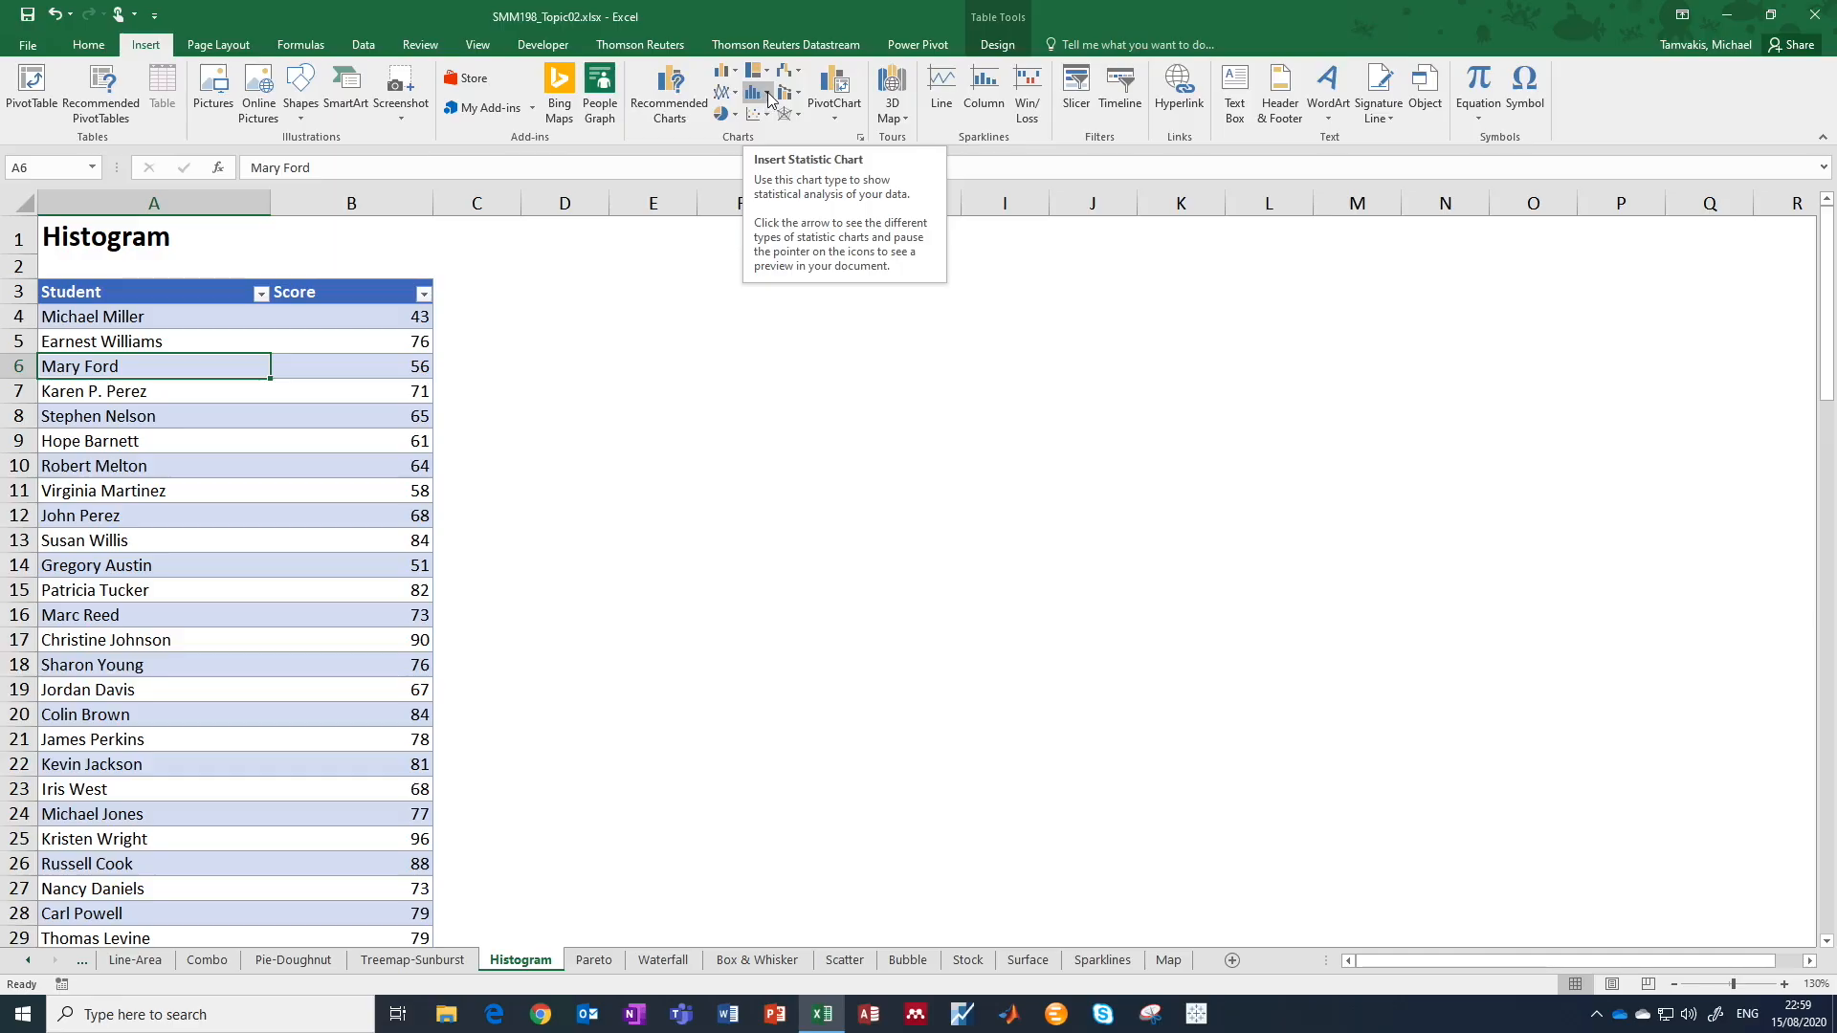
click(767, 96)
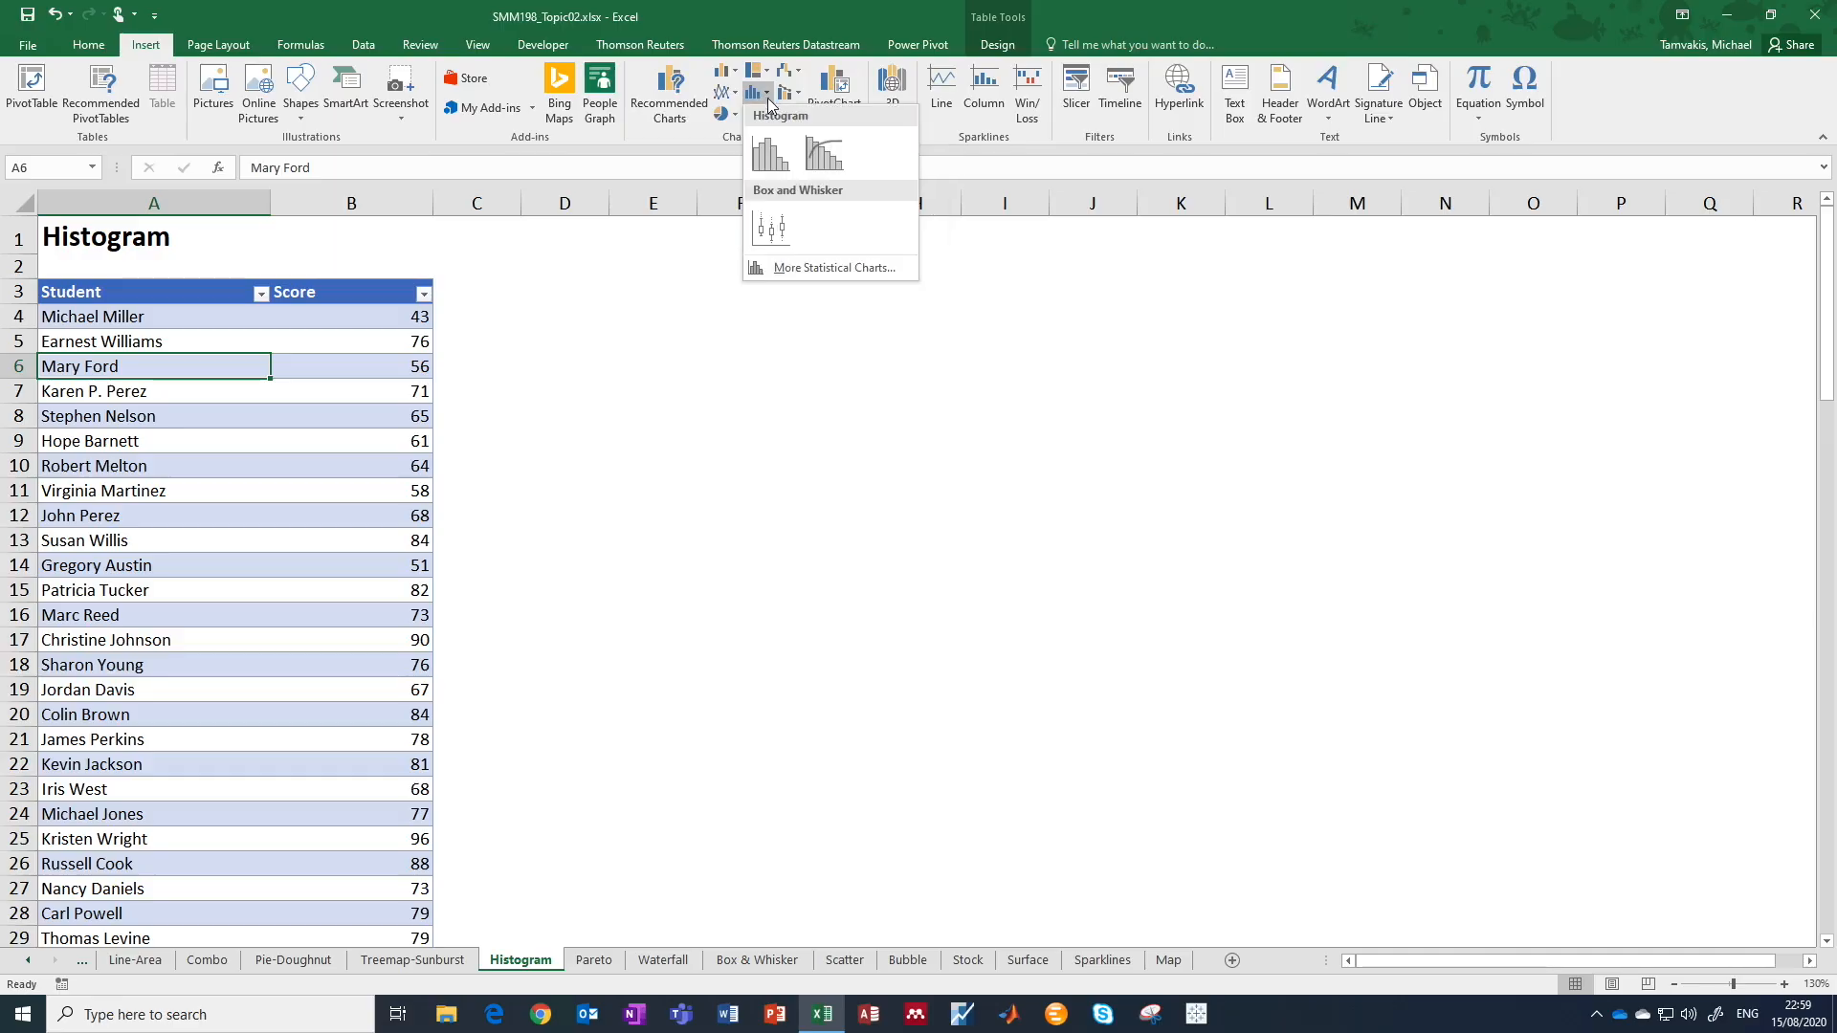
click(767, 159)
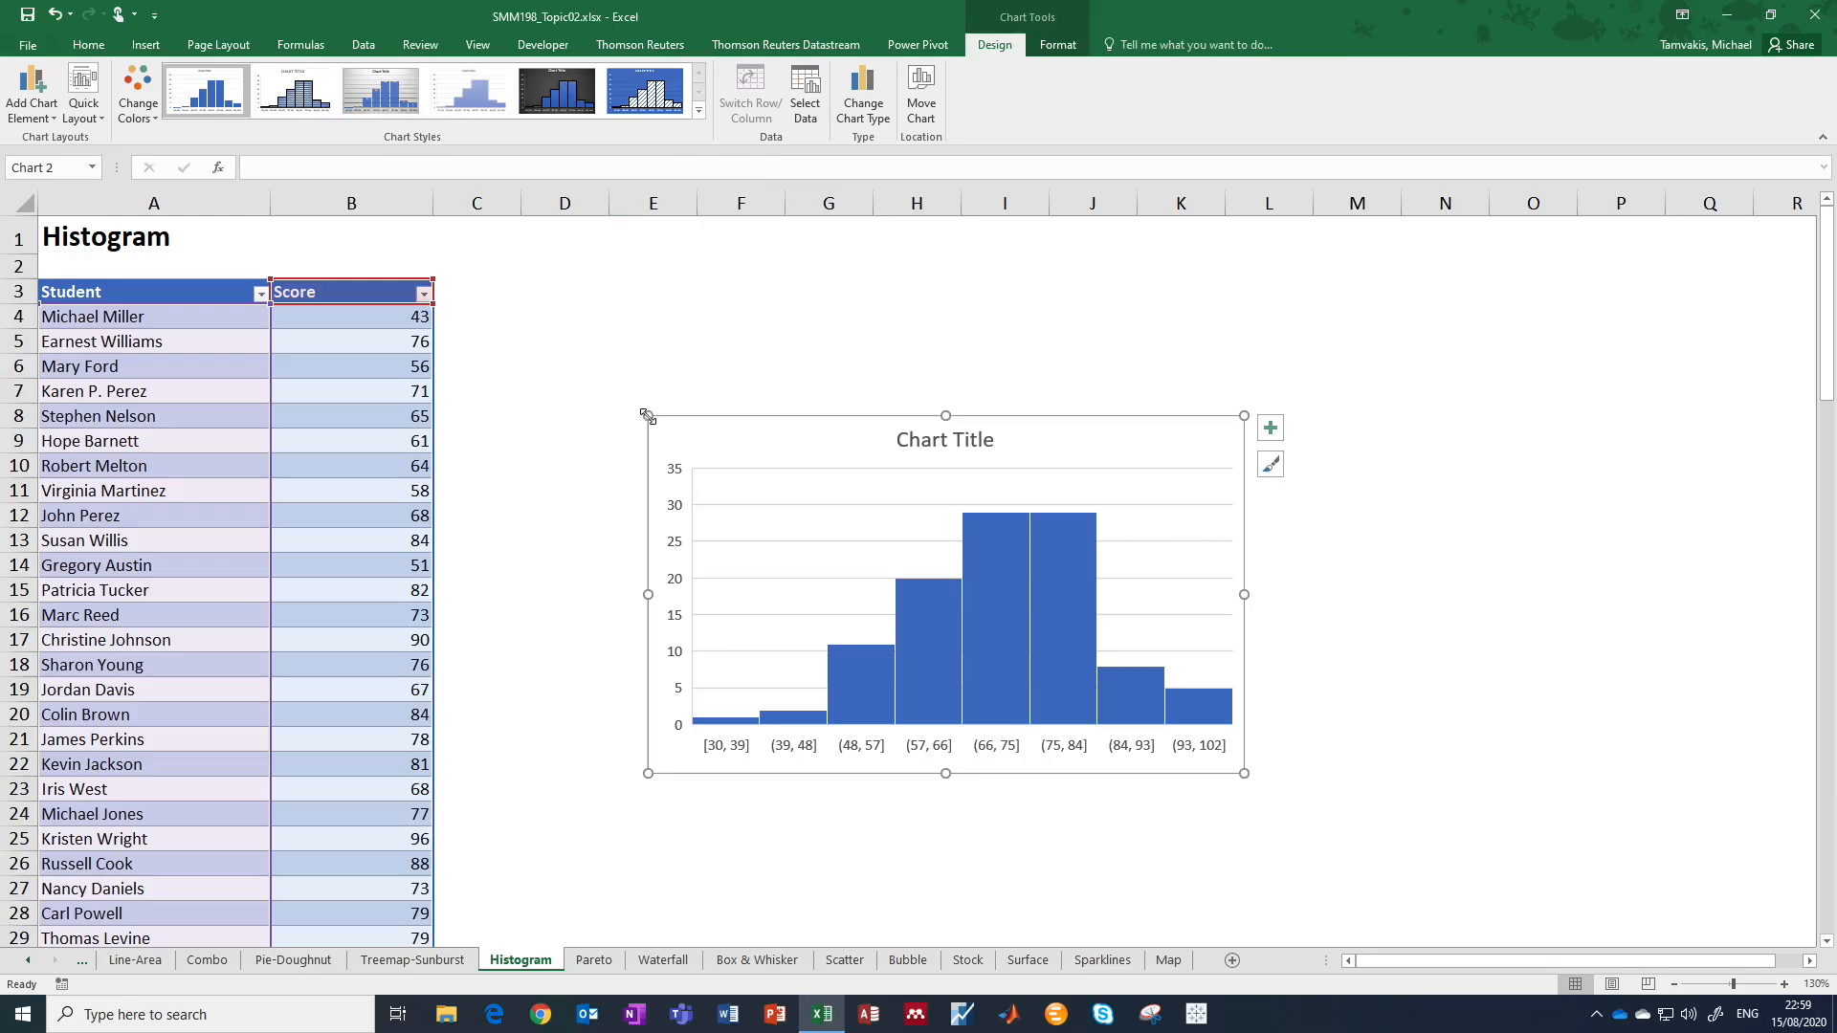
drag(648, 415, 480, 278)
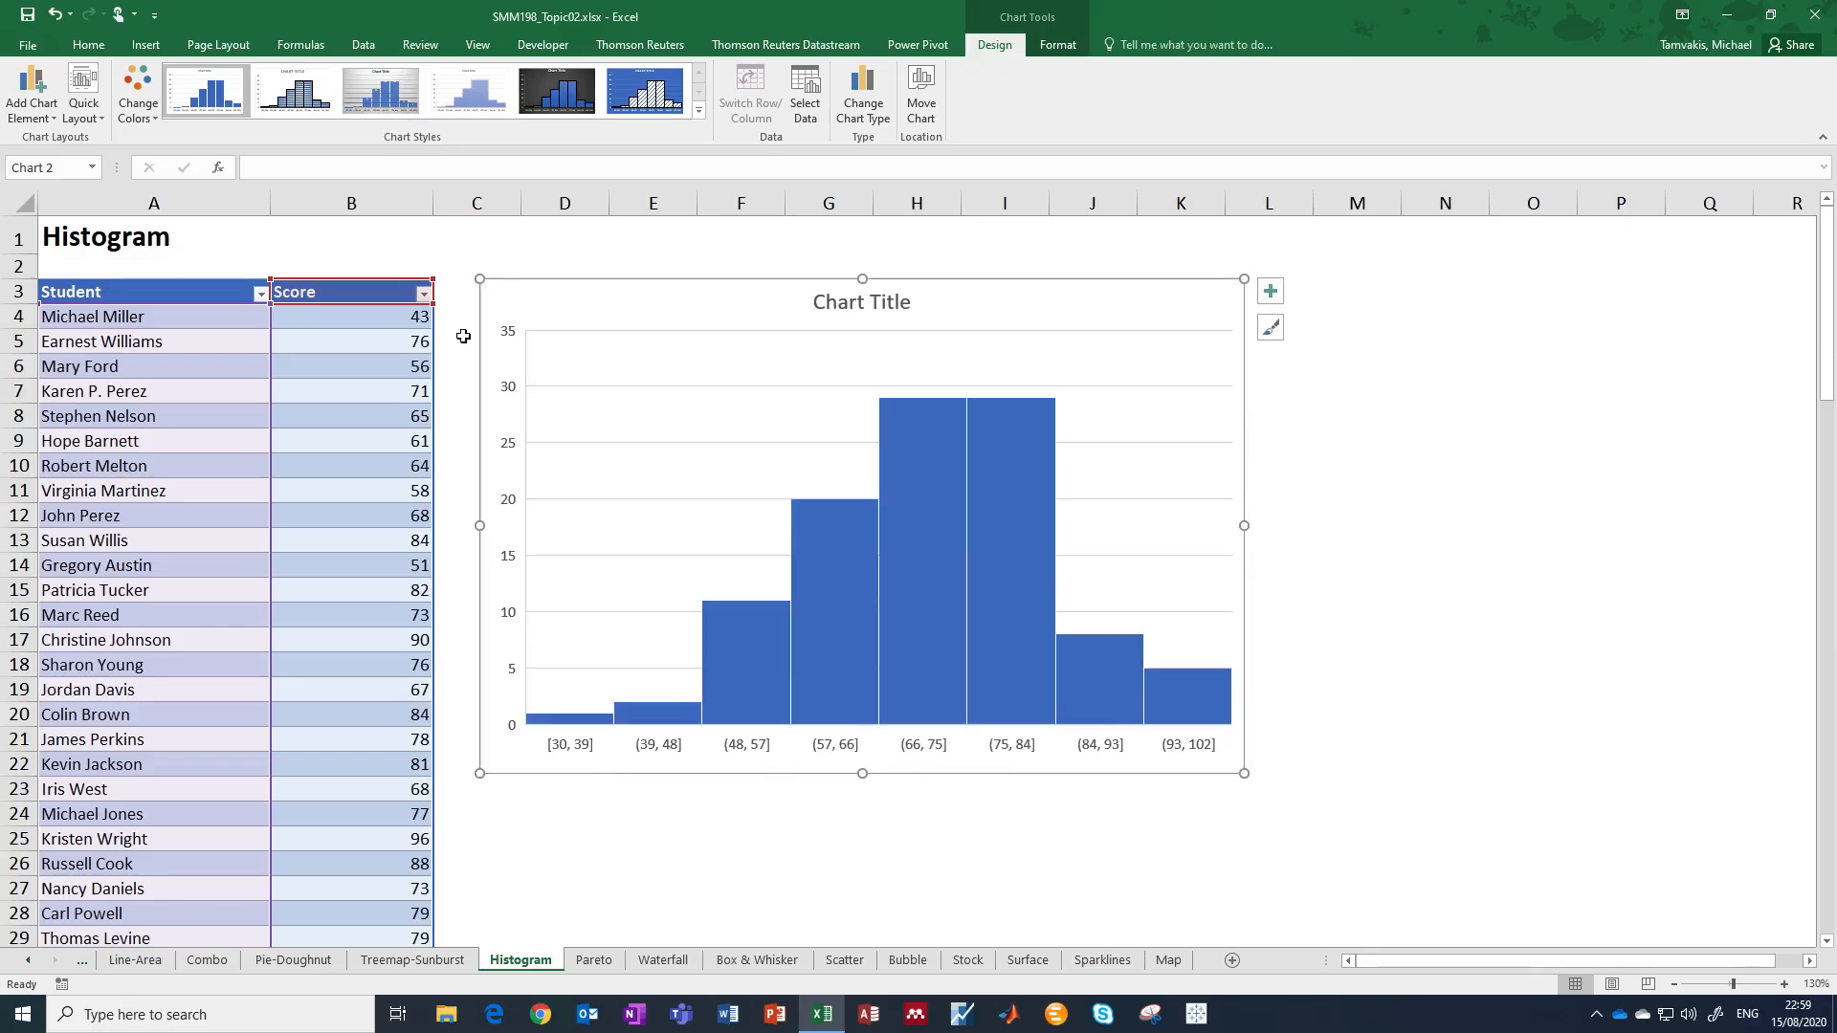
drag(1244, 777, 1328, 863)
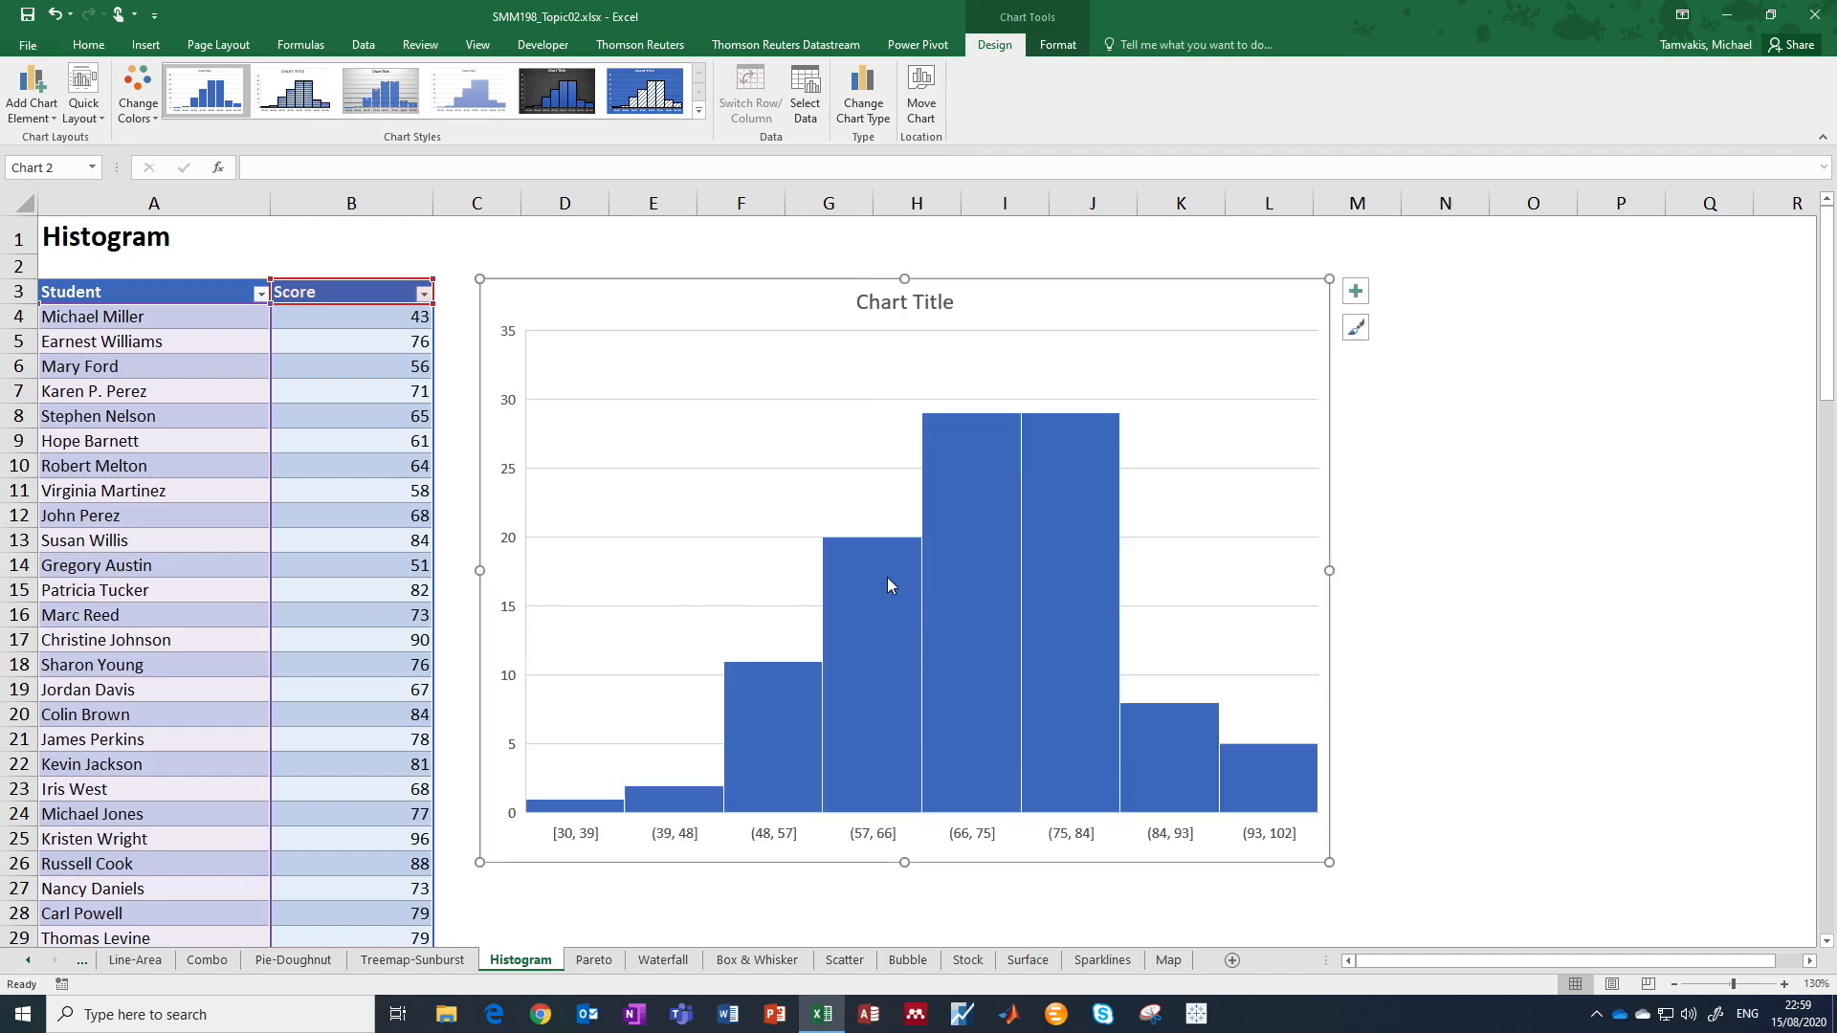
mouse_move(886, 579)
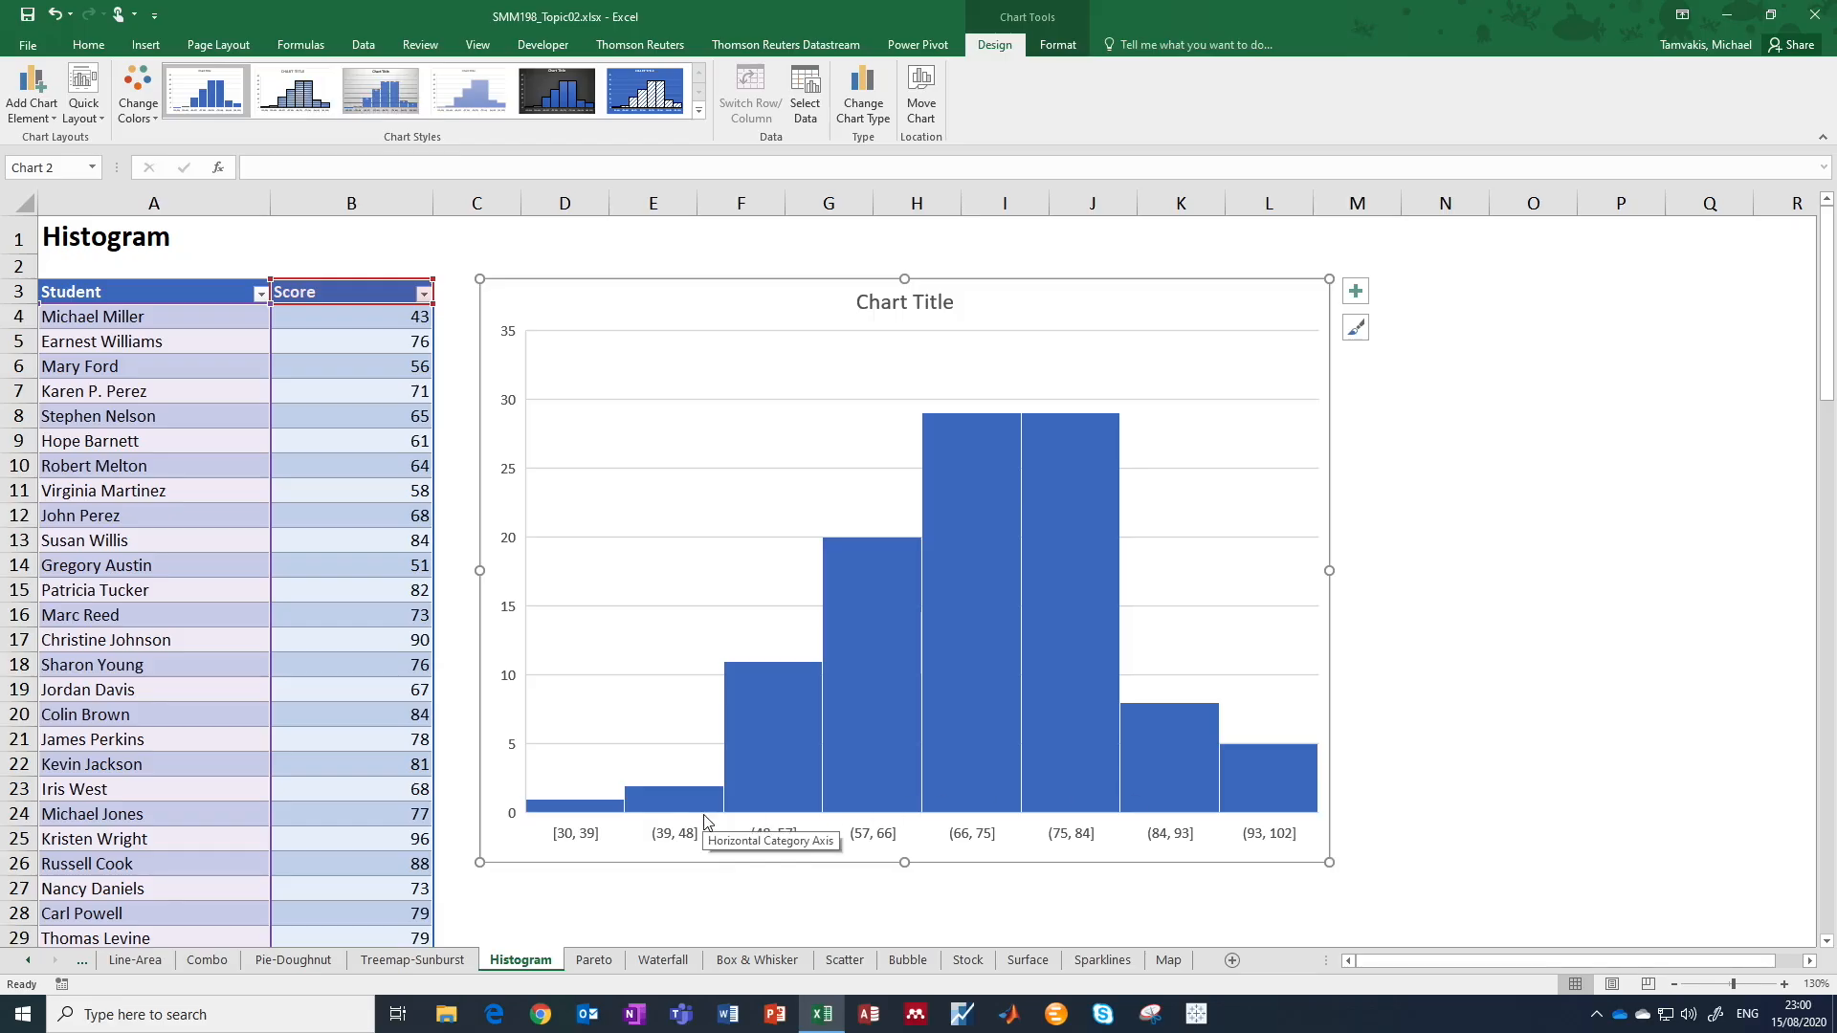
mouse_move(1254, 811)
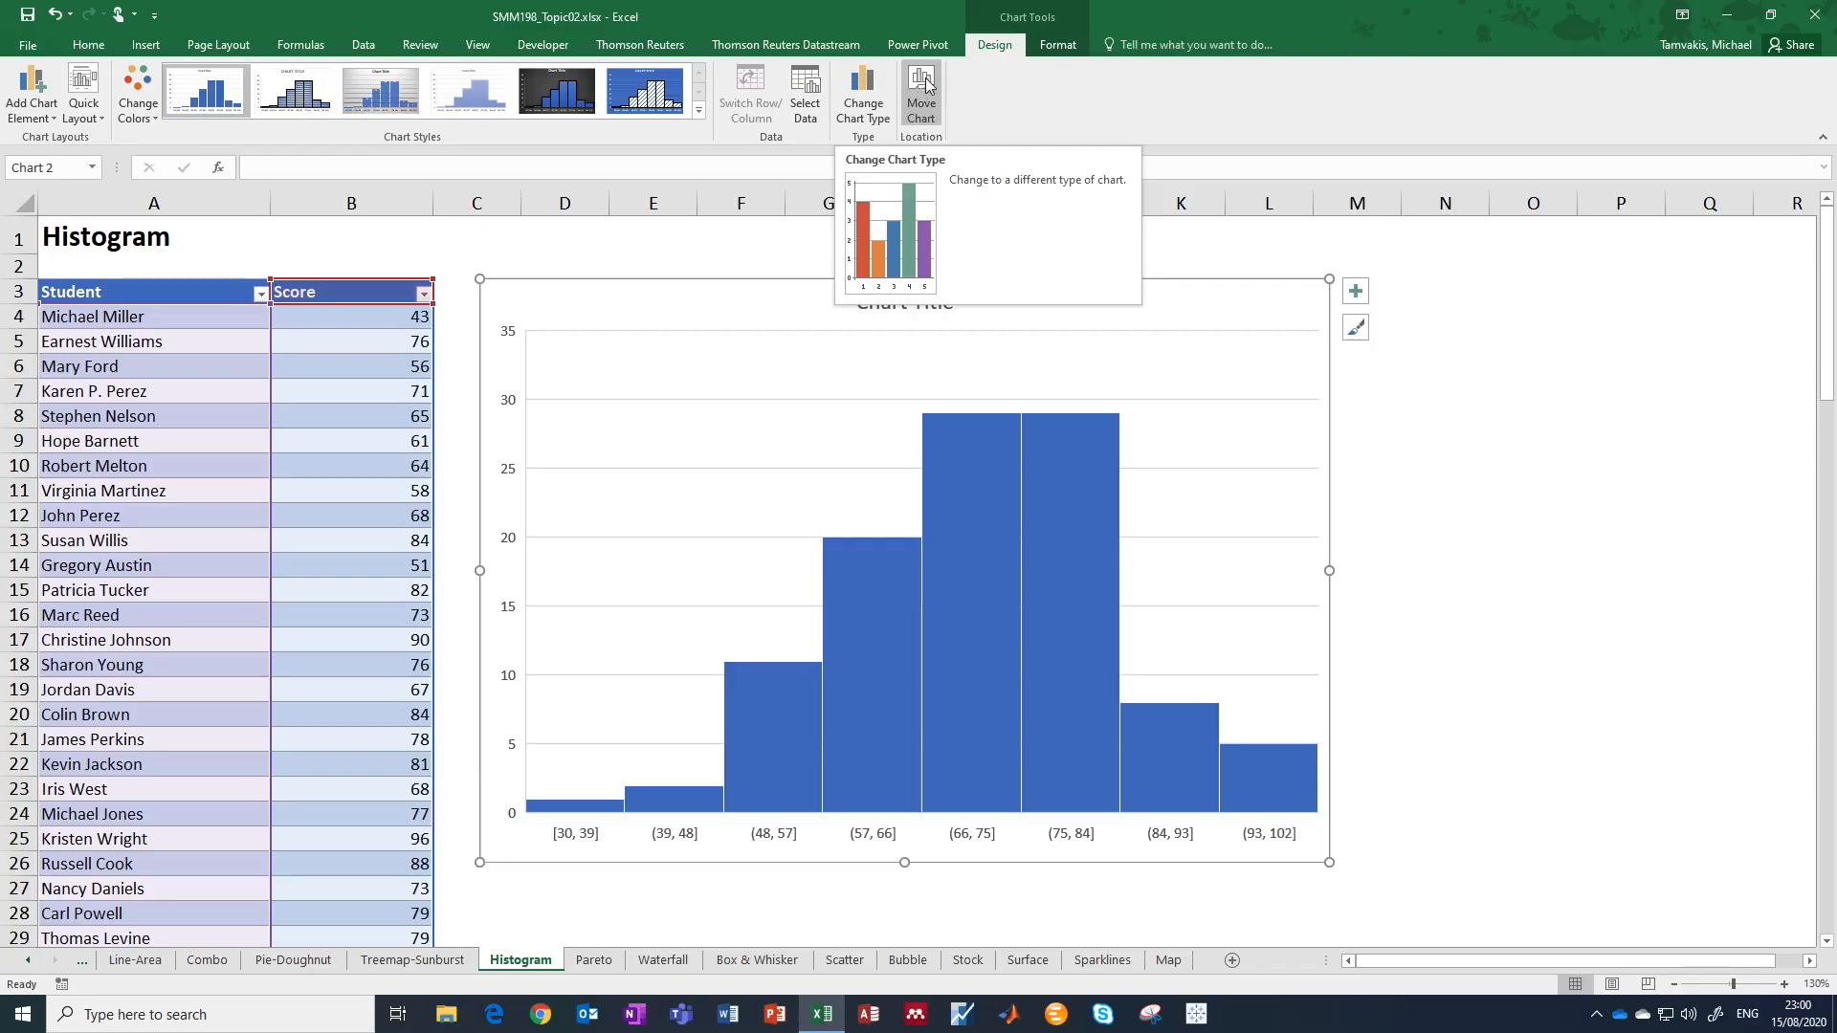
Select the histogram's Chart Area from the list of chart elements and show its detailed formatting options.
click(1058, 46)
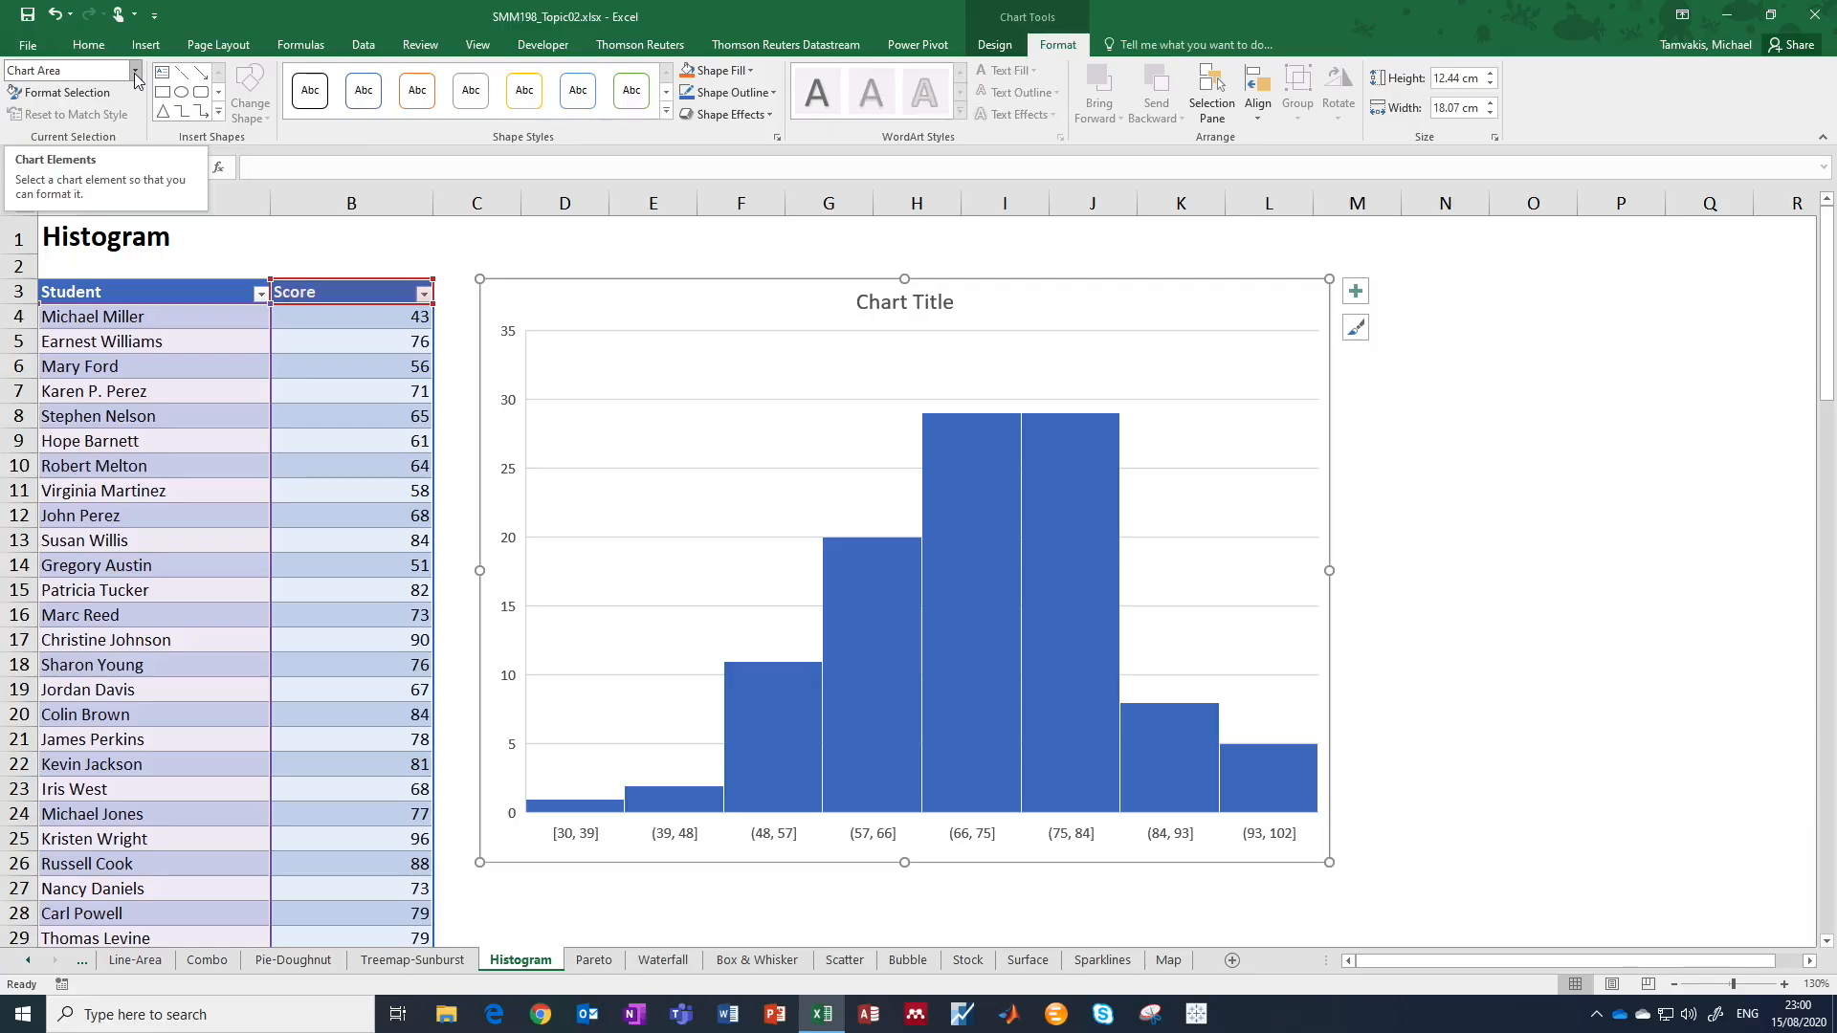
click(508, 342)
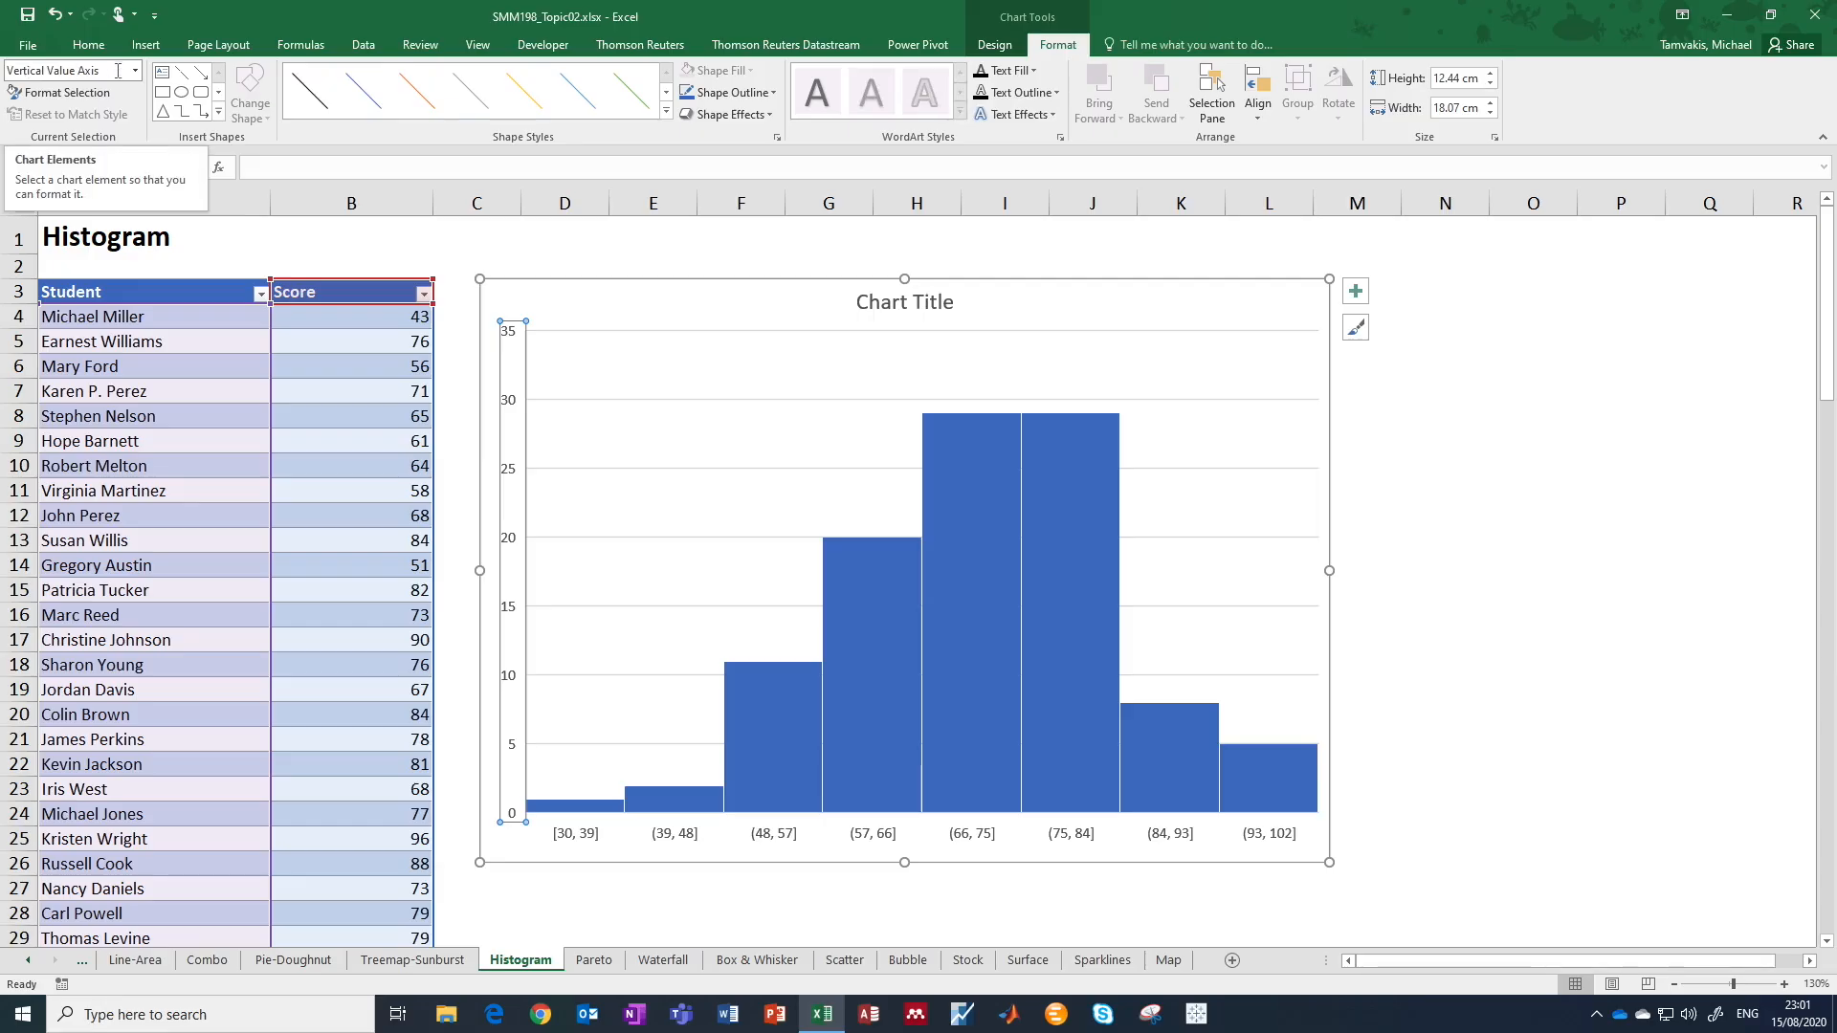
click(974, 459)
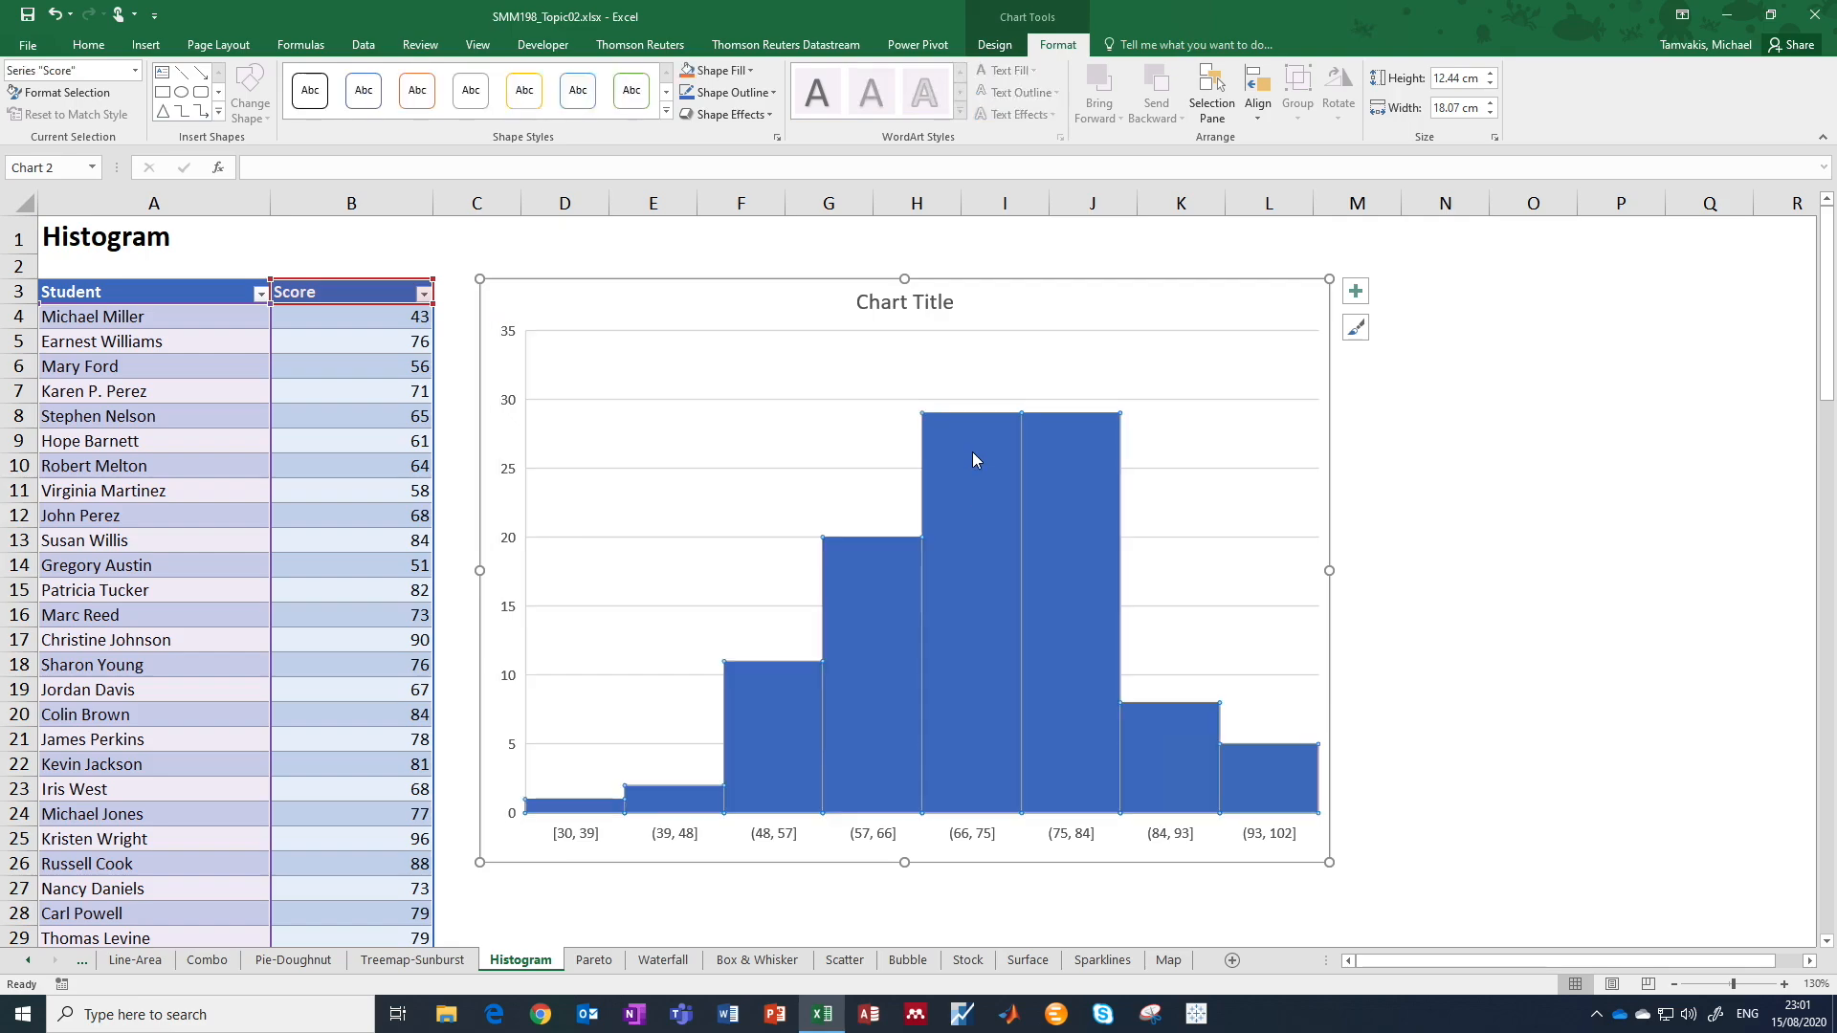
click(135, 71)
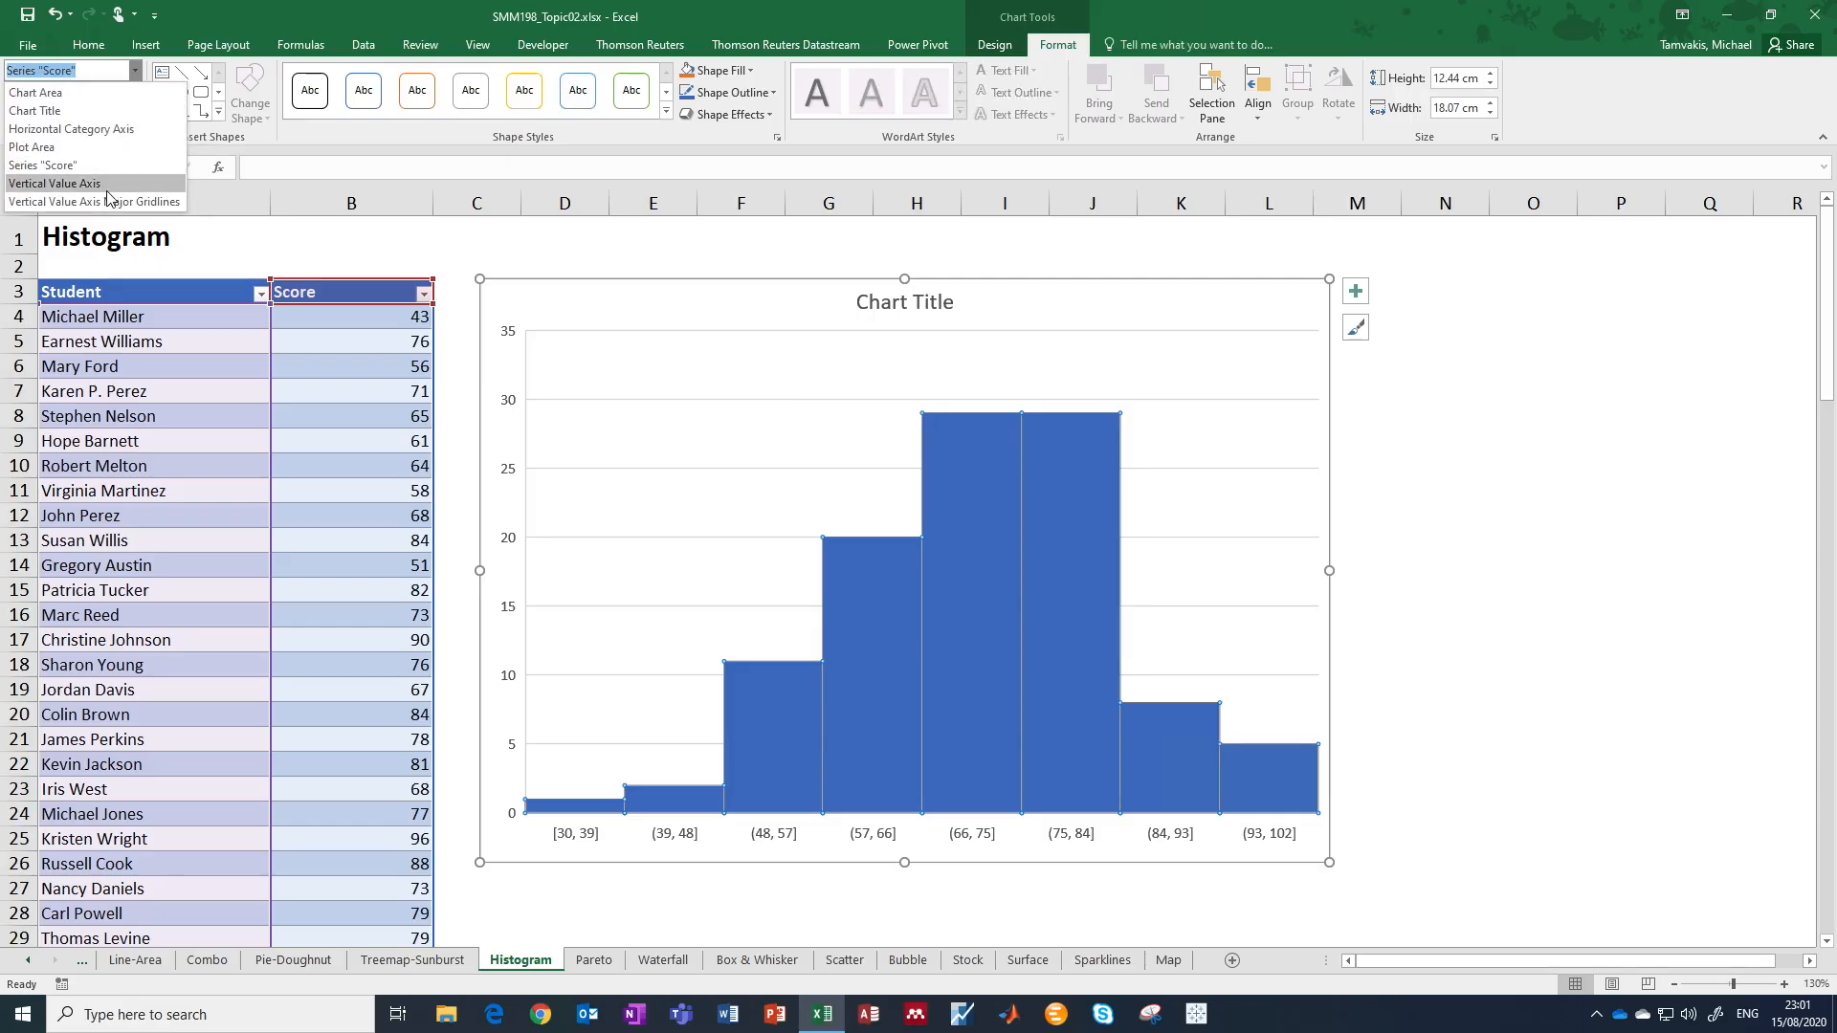
click(98, 96)
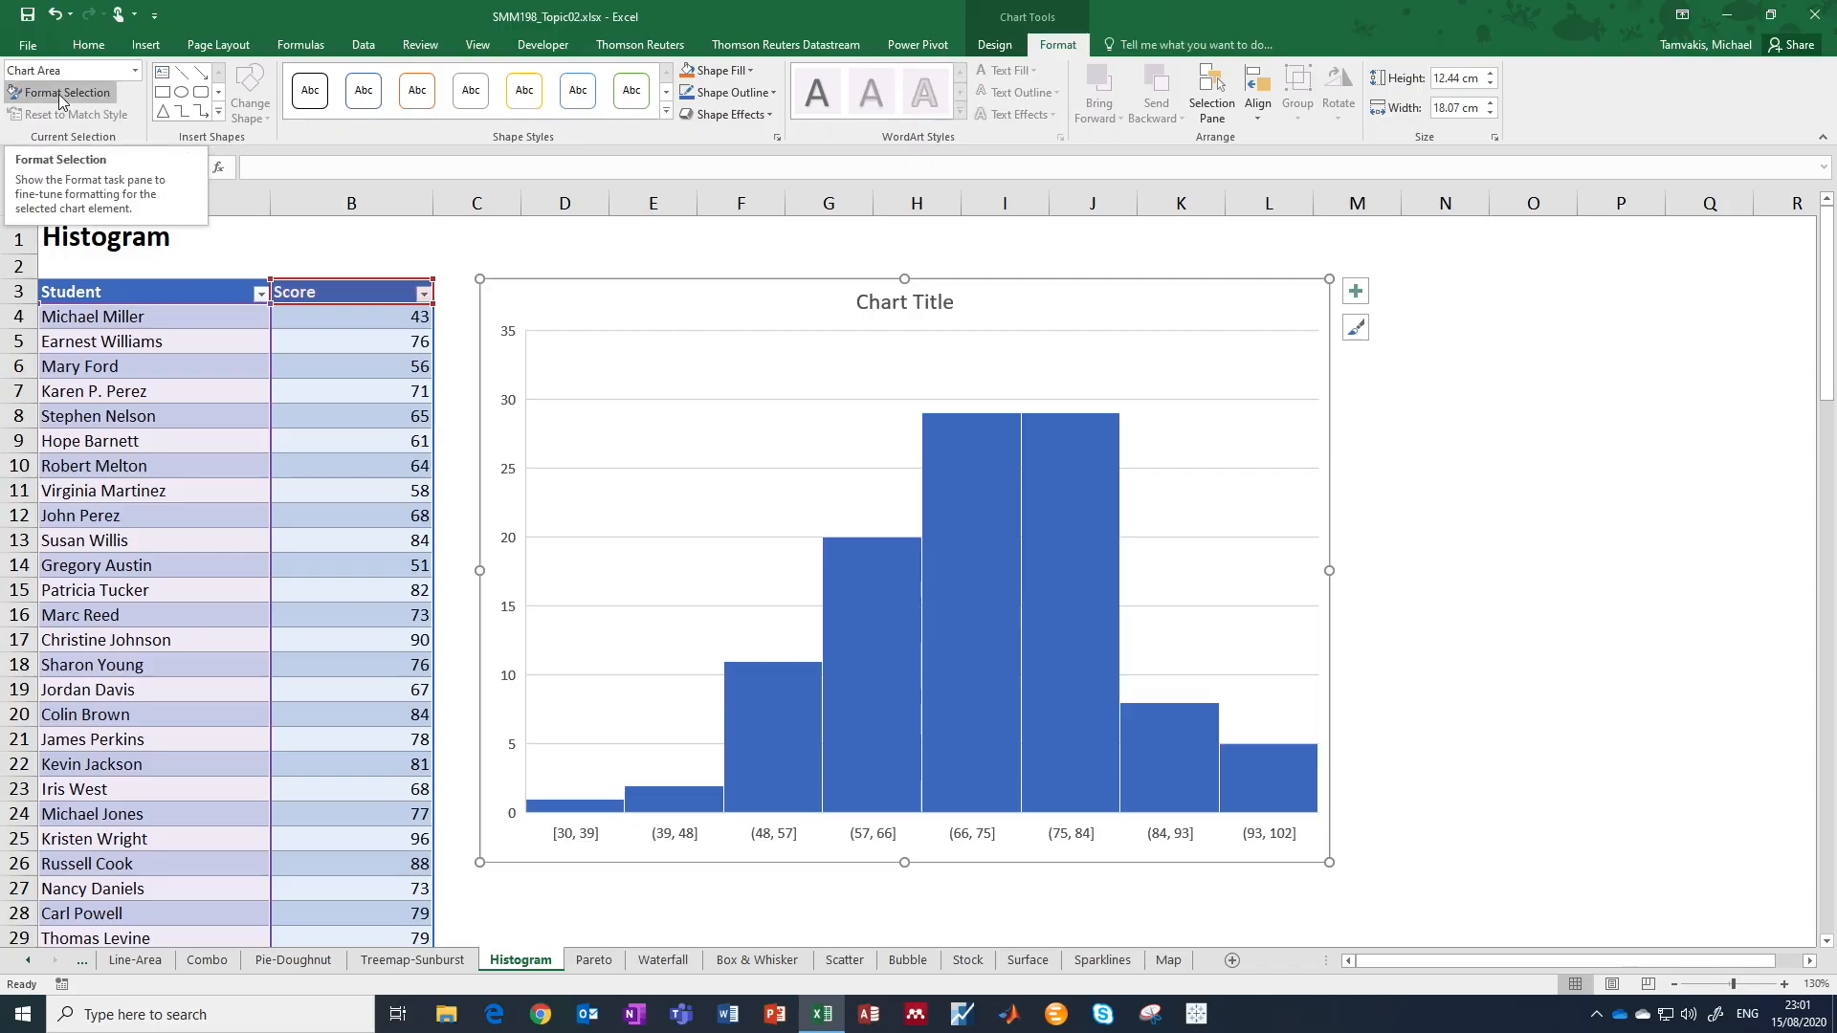
click(59, 94)
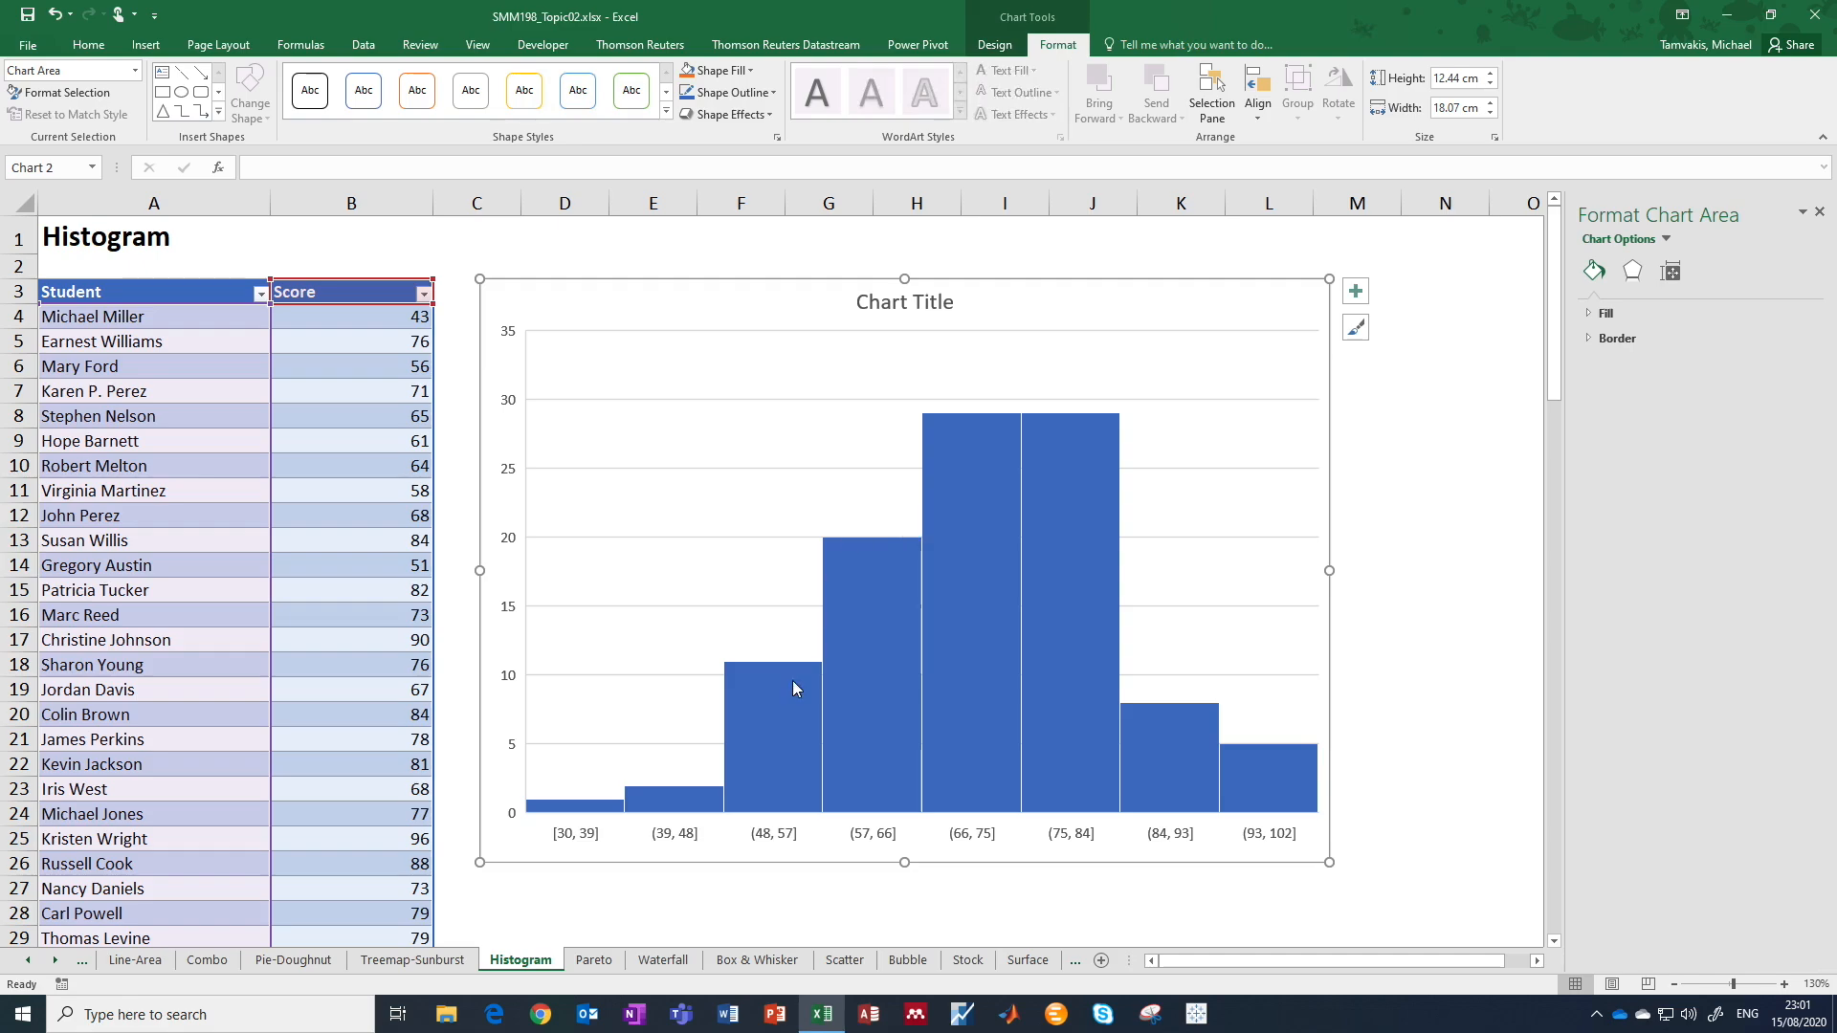
Set the bin width of the histogram's horizontal axis to 10.
click(668, 842)
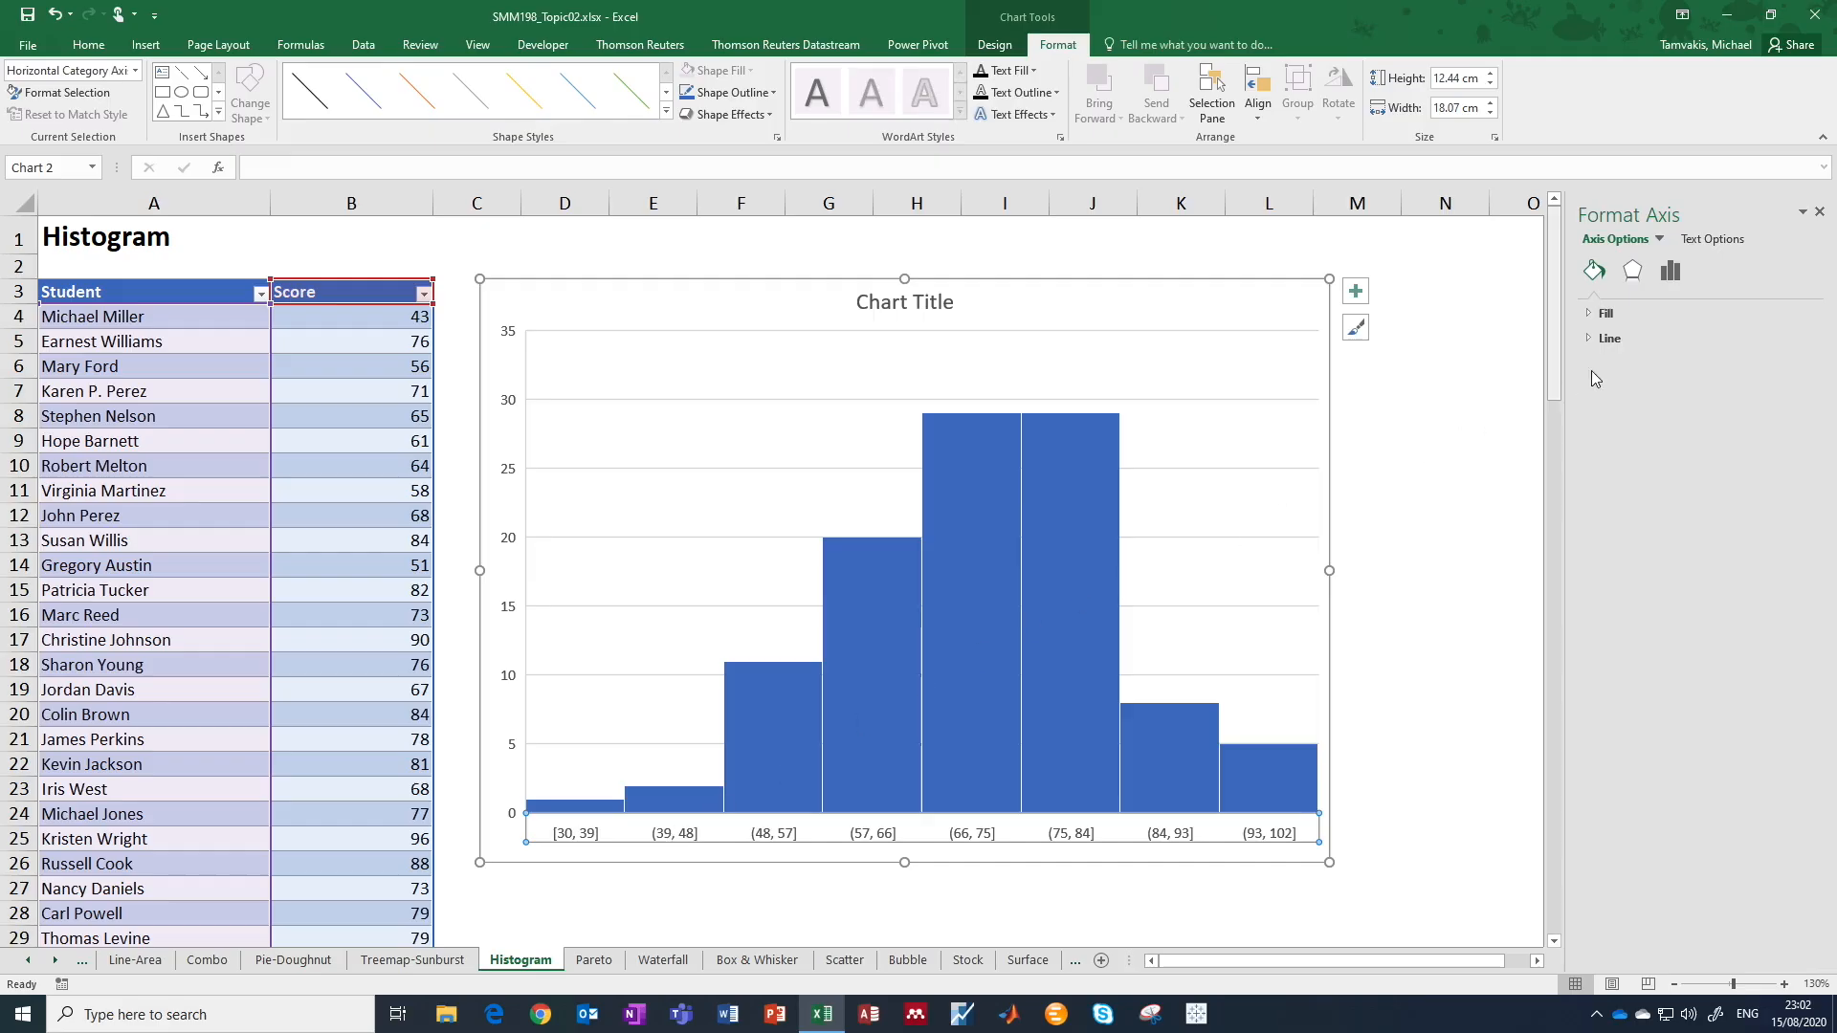
click(1671, 273)
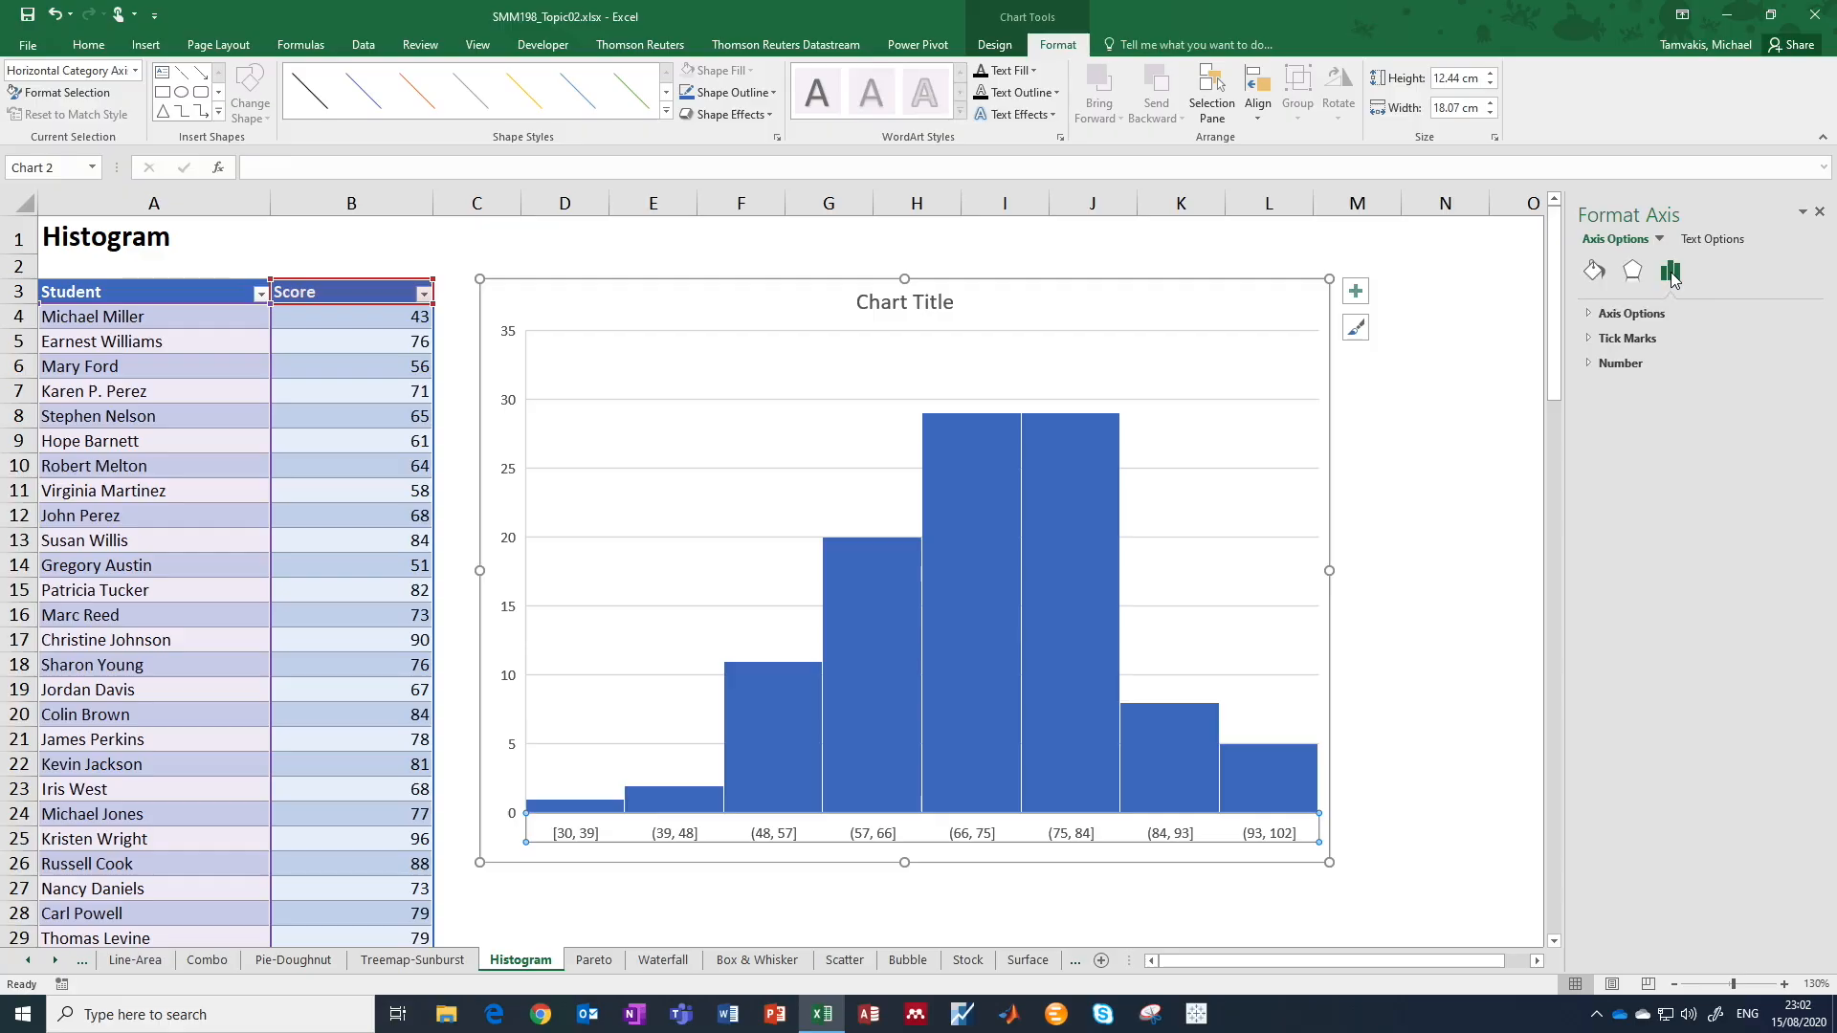
click(1593, 316)
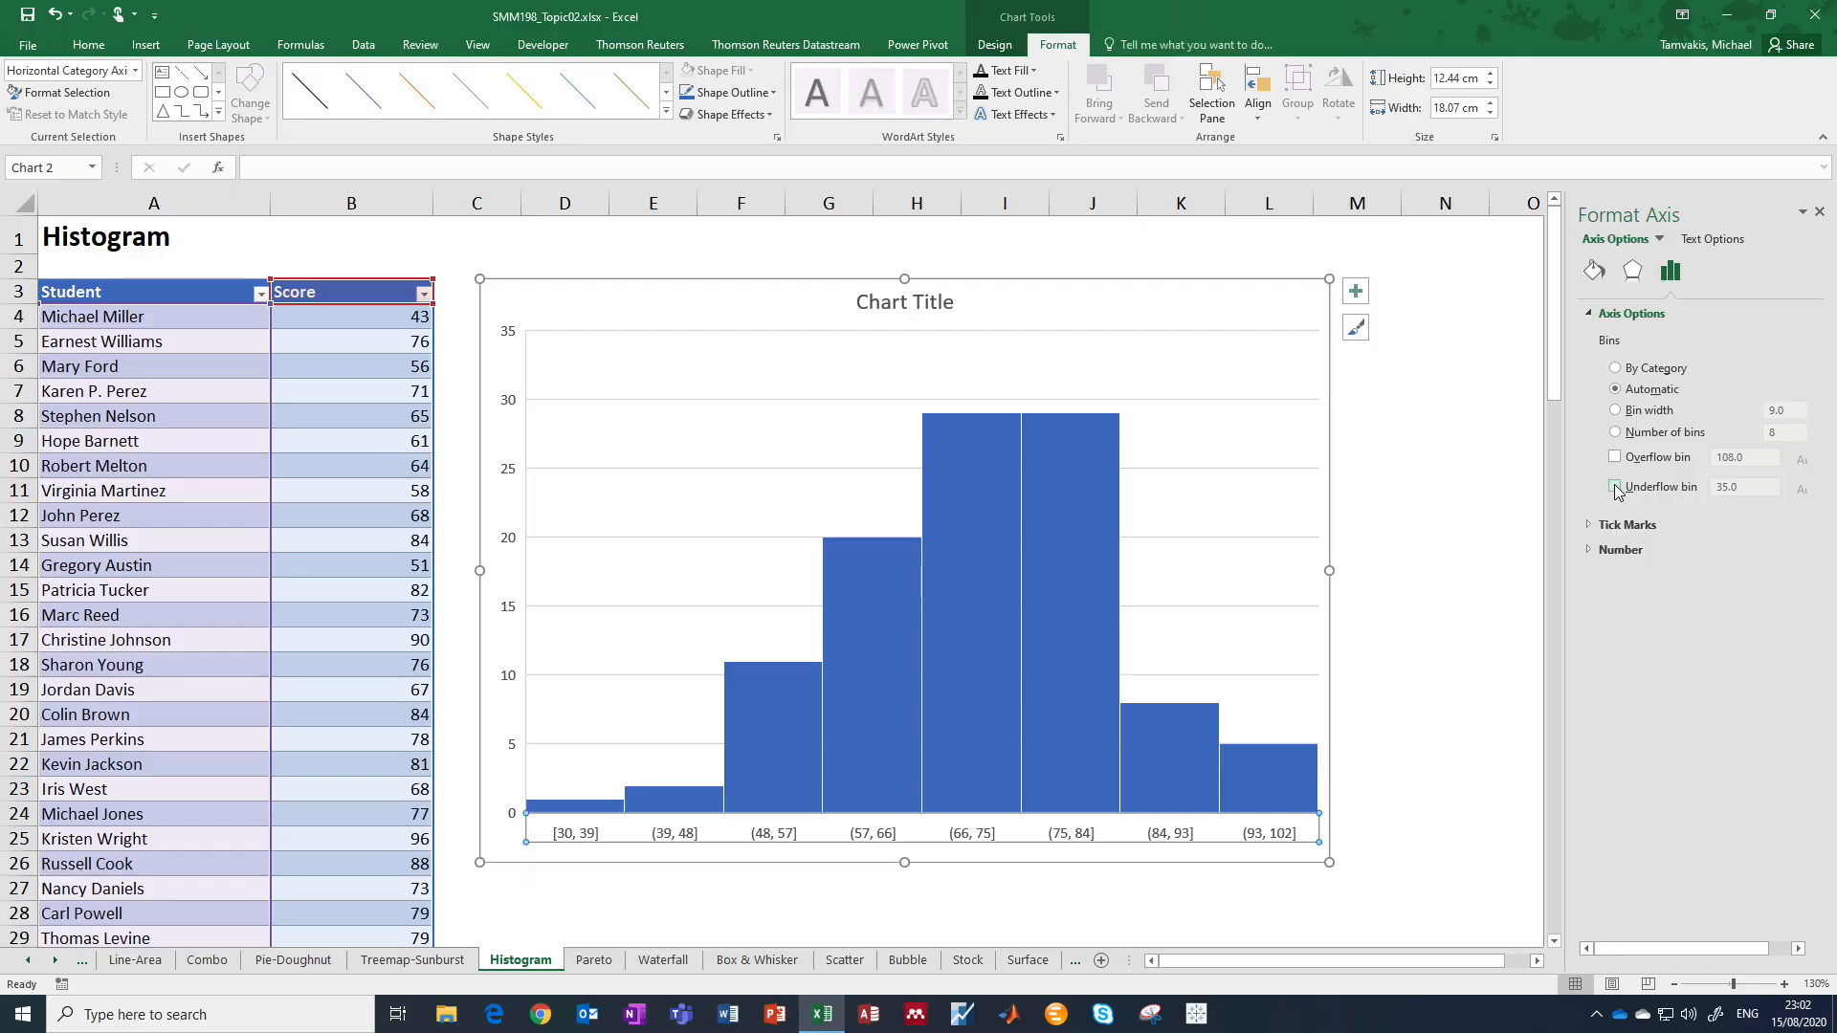
click(1616, 410)
click(1765, 410)
text(10)
key(Return)
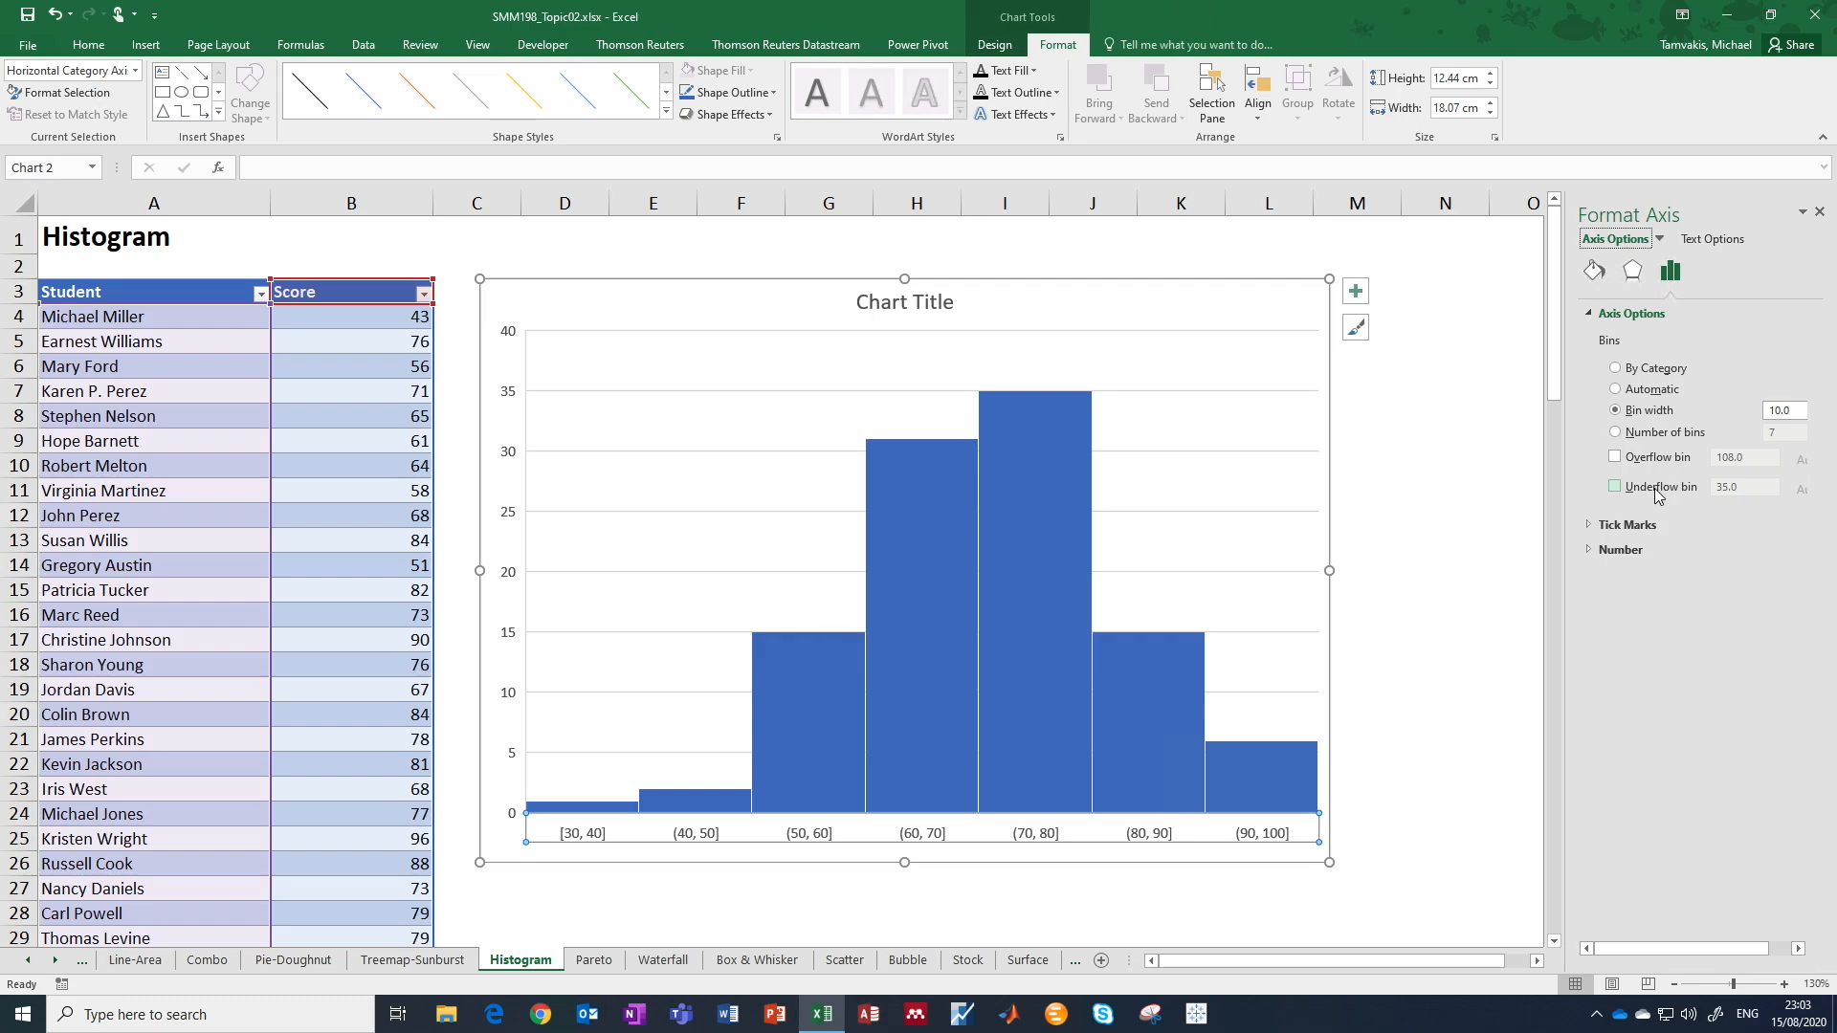
Enable the histogram's underflow bin and set its limit to 50.
click(1615, 487)
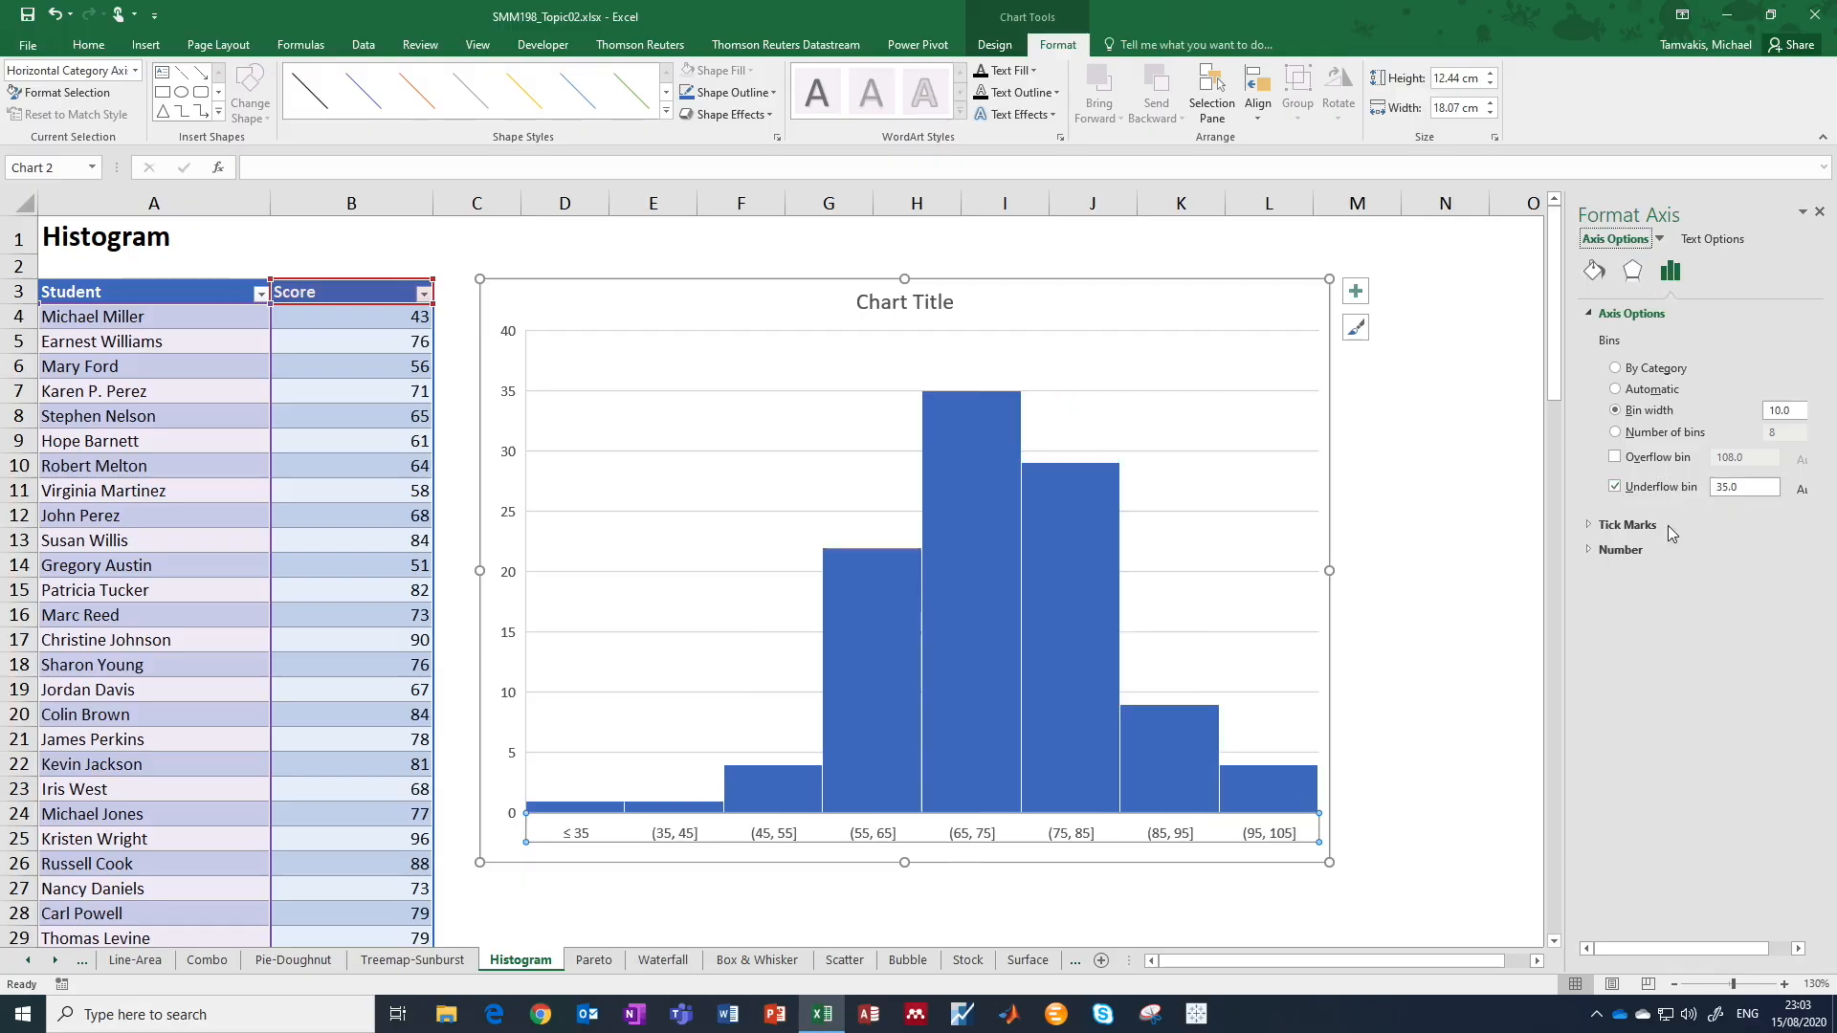
click(1728, 488)
drag(1728, 487, 1707, 492)
text(50)
key(Return)
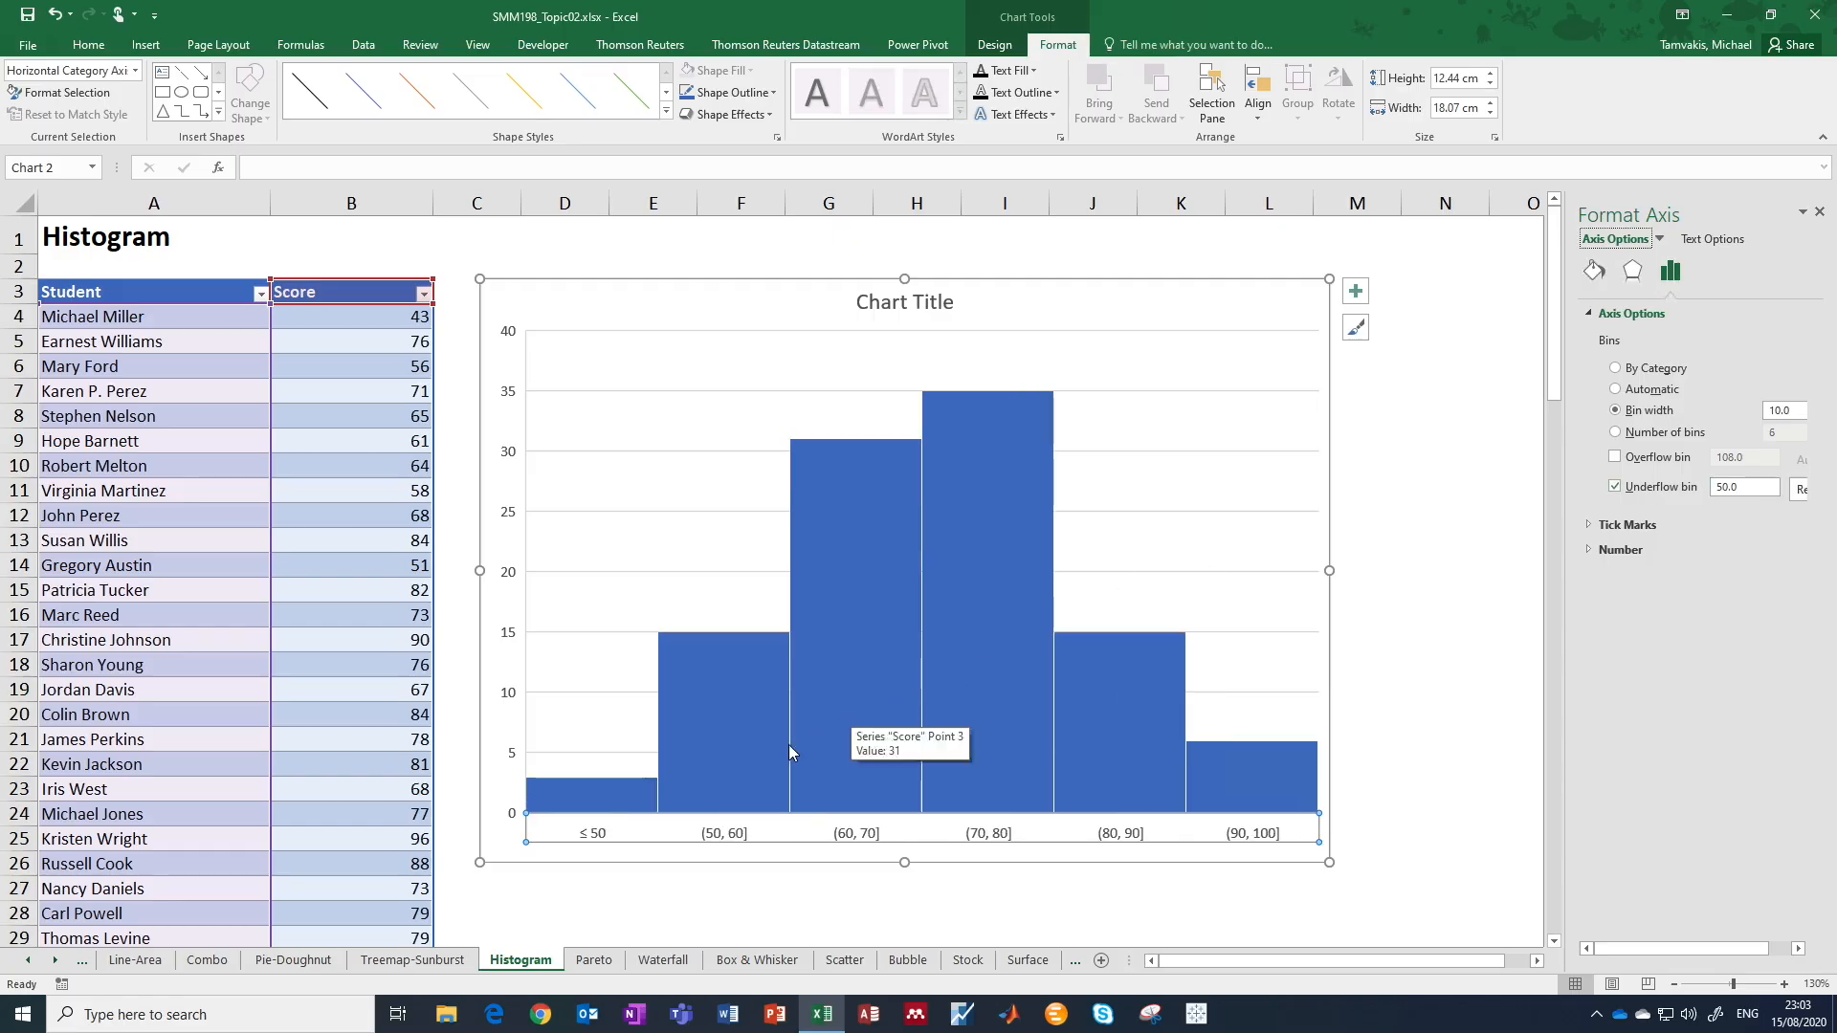
mouse_move(590, 788)
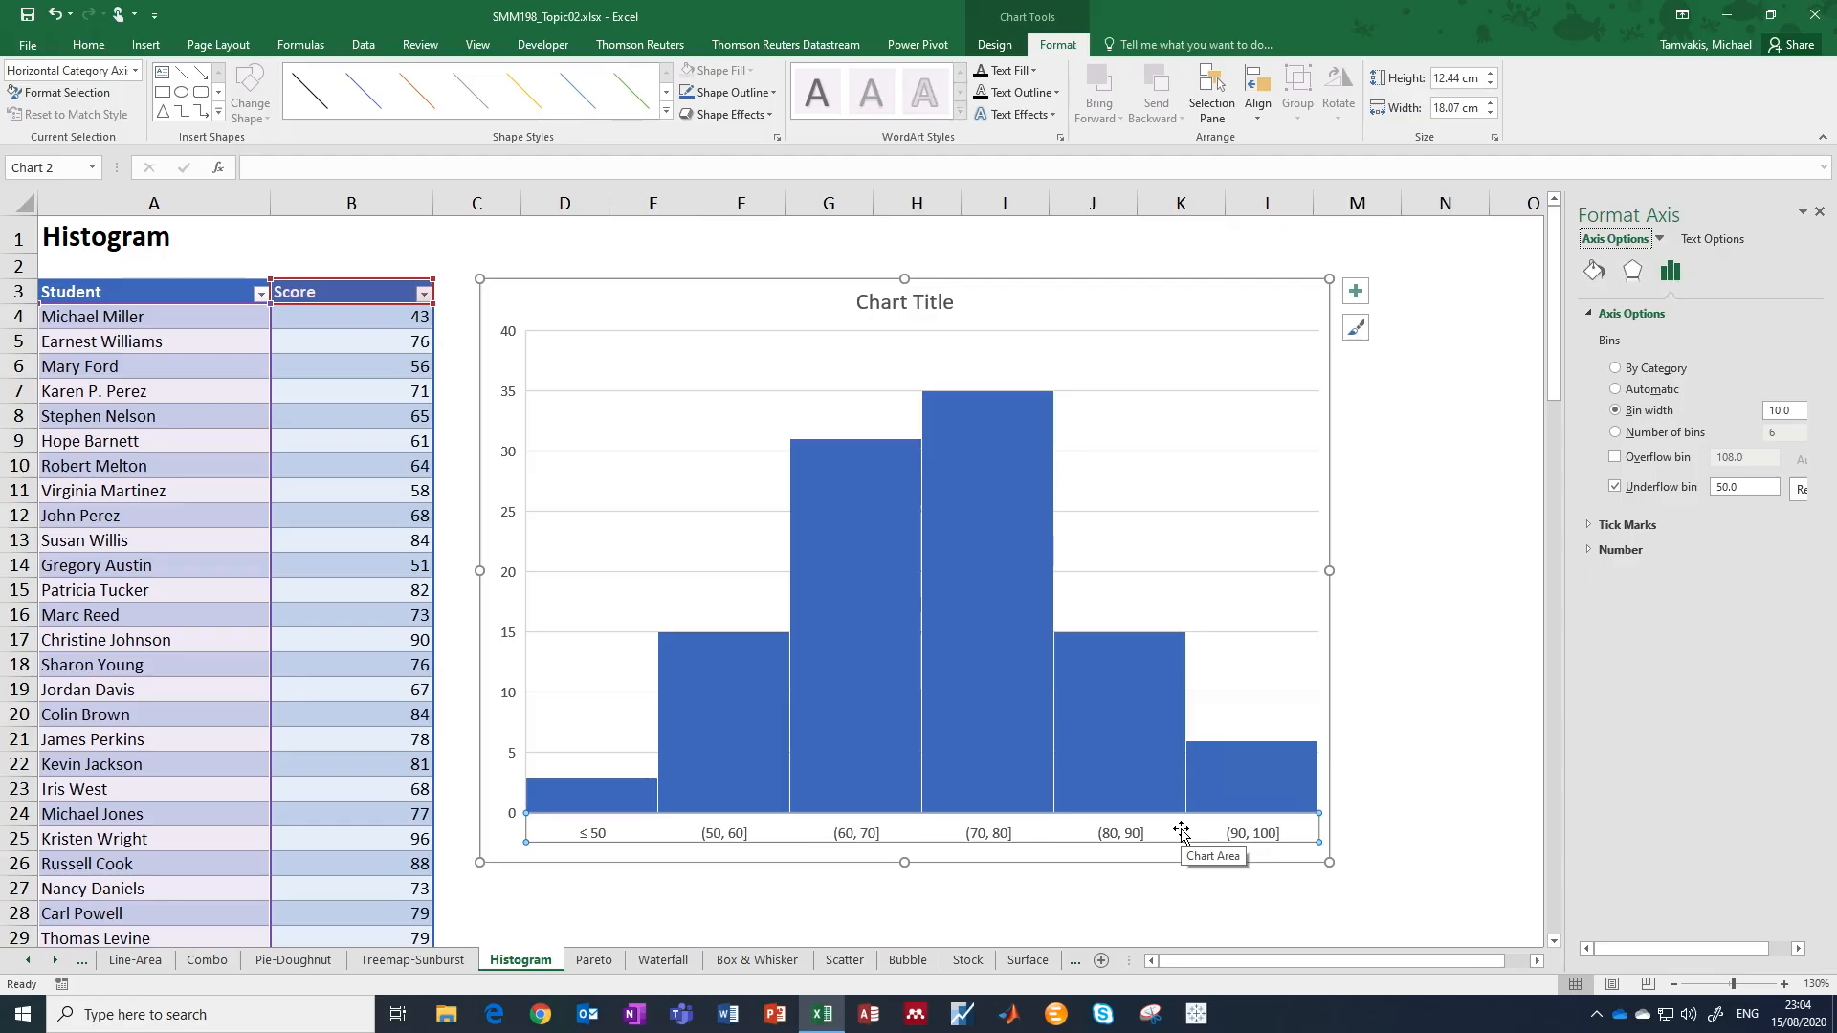
Enable the histogram's overflow bin and set its limit to 80.
click(1616, 458)
drag(1754, 458, 1686, 463)
text(8)
key(Return)
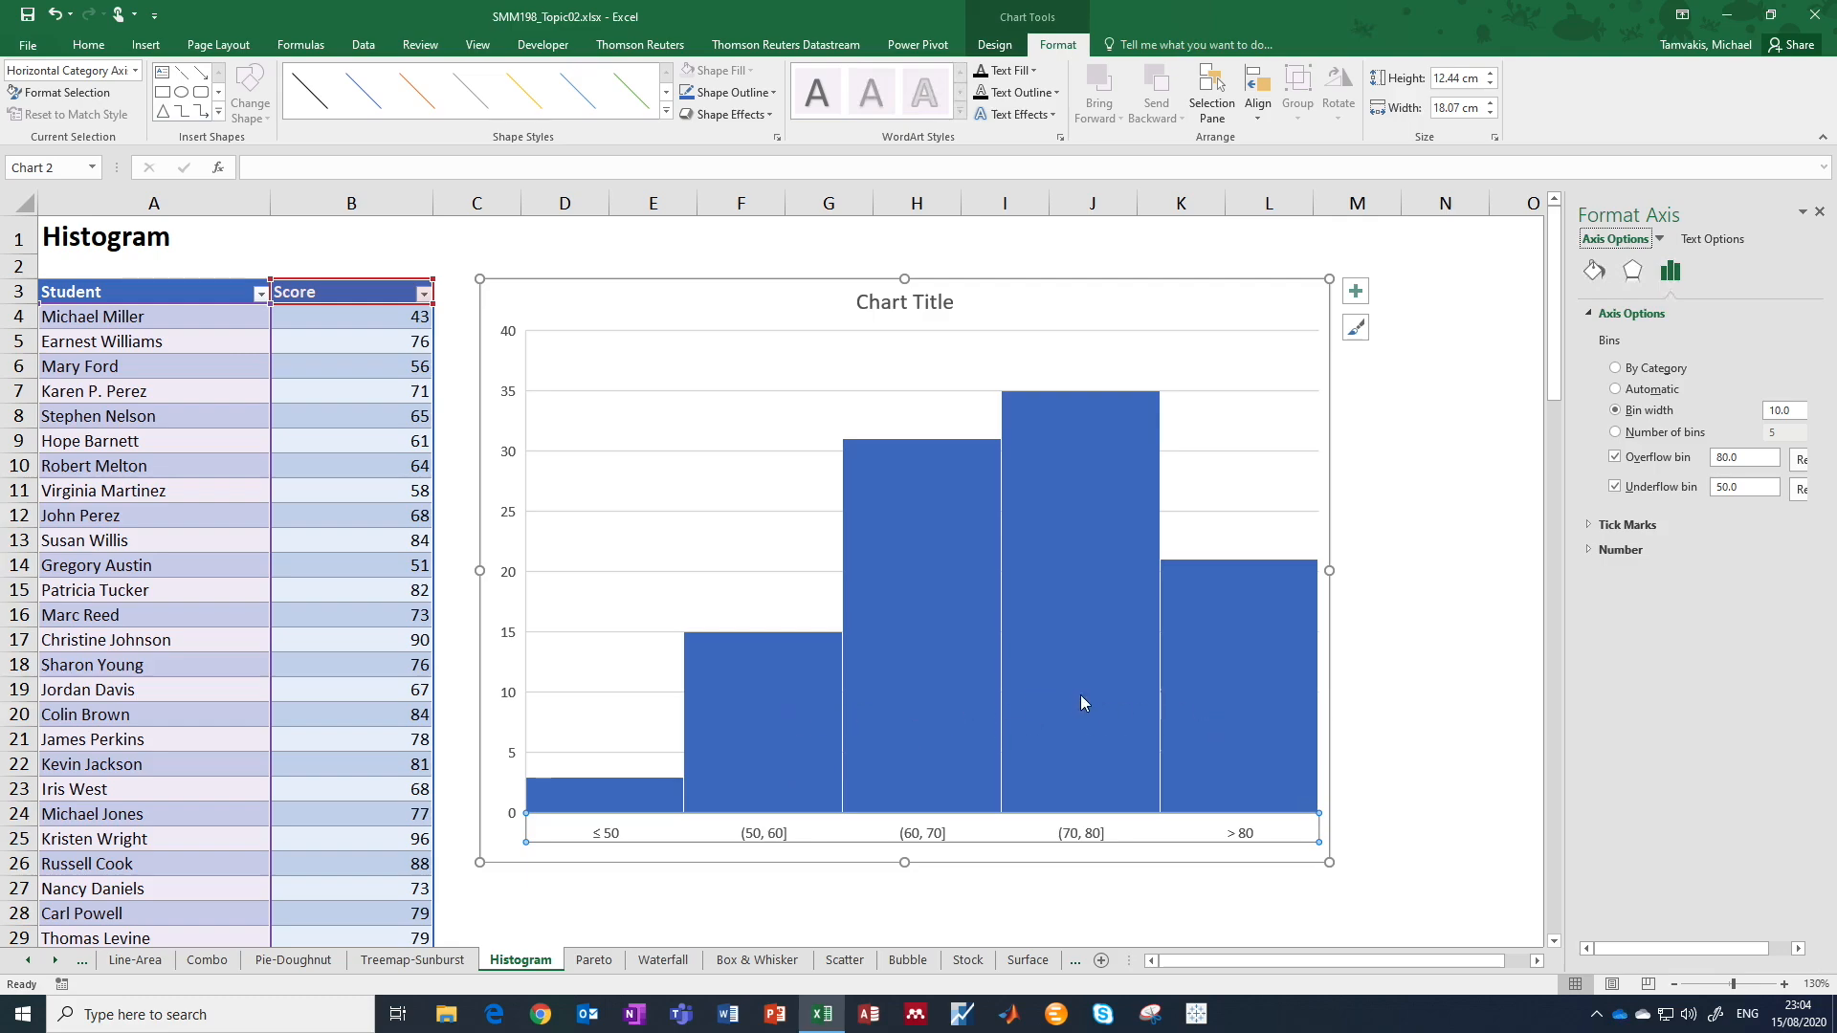
mouse_move(1081, 695)
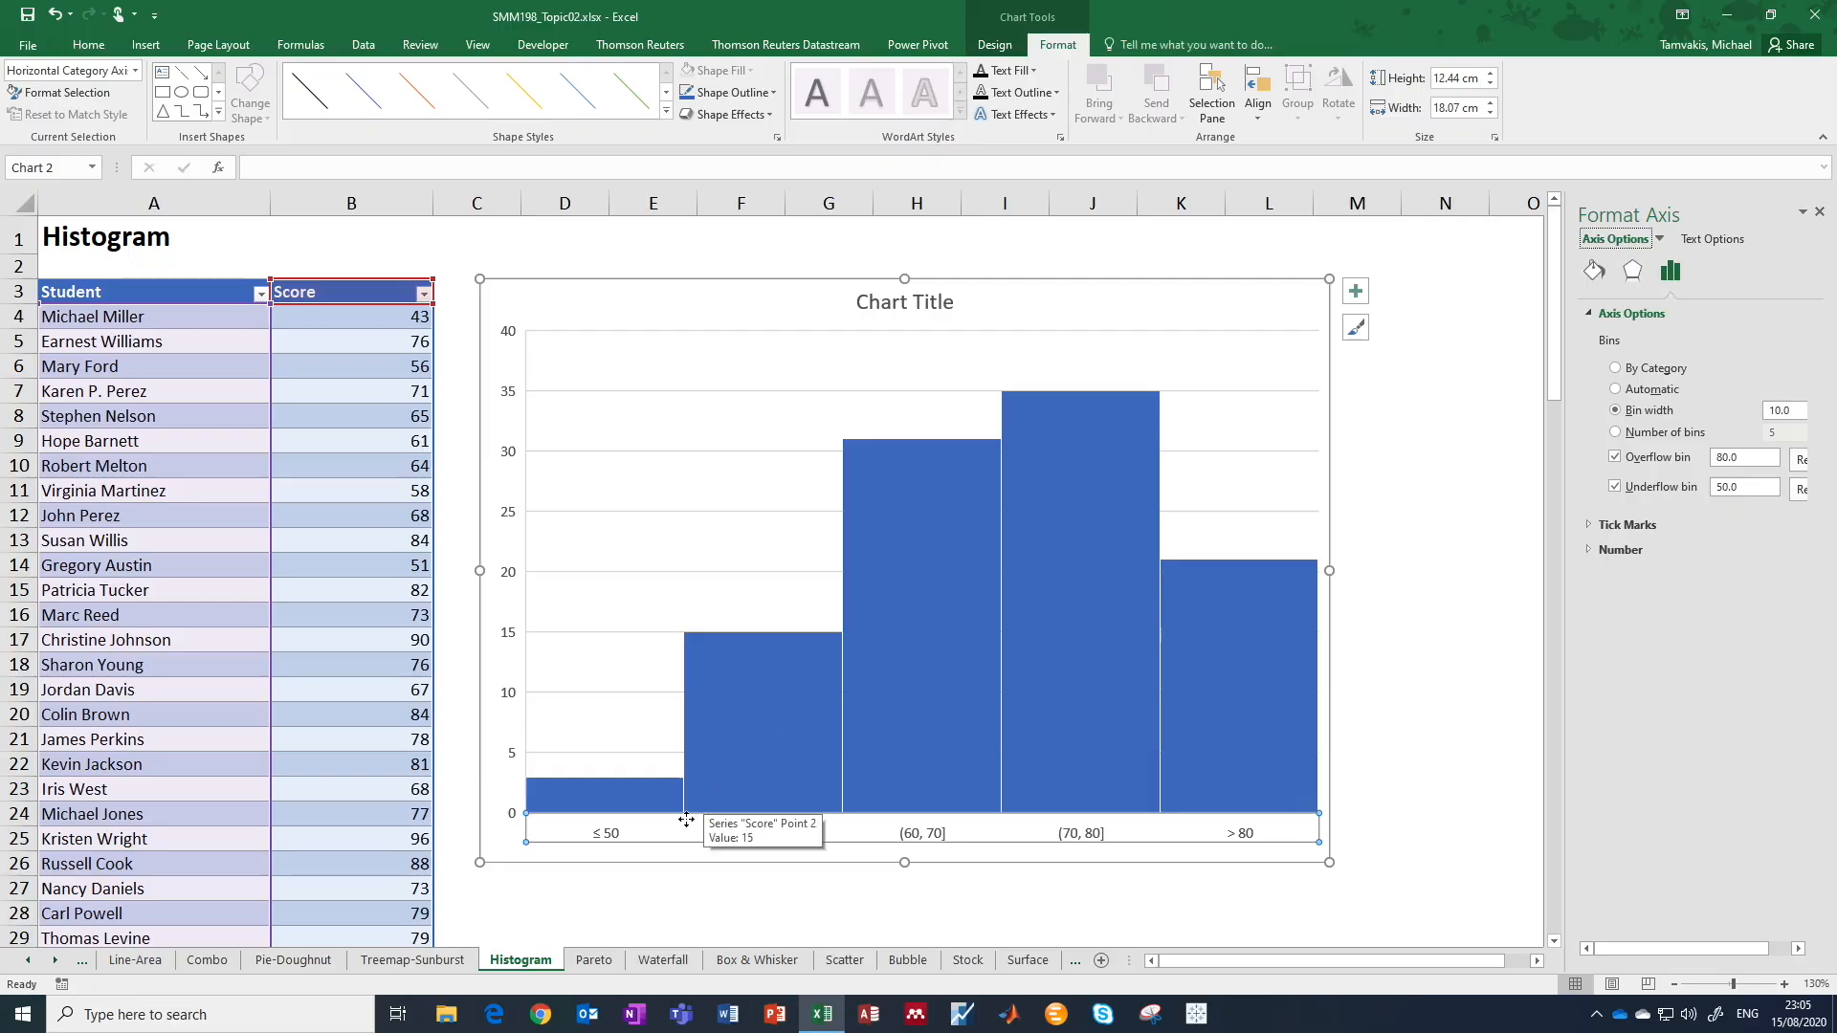
Insert a Pareto chart of the complaint numbers on the Pareto sheet and enlarge it to cover about C3 to L25.
click(601, 969)
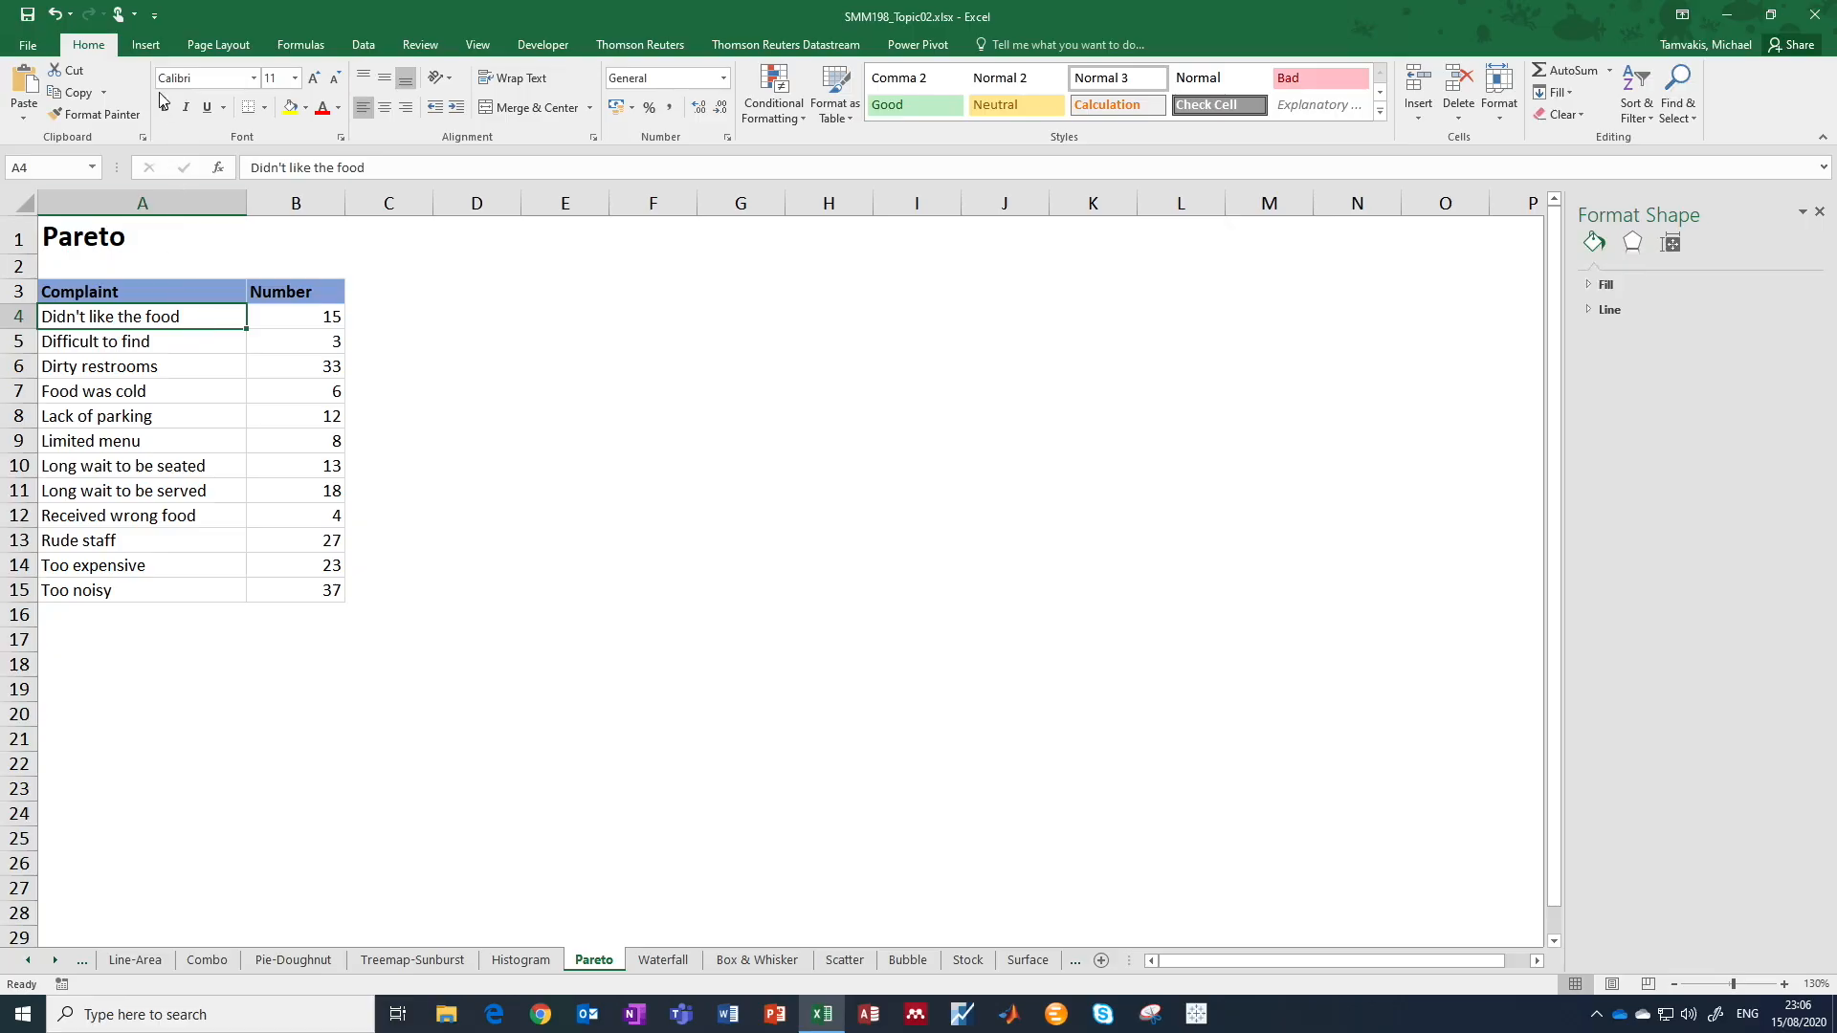
click(146, 46)
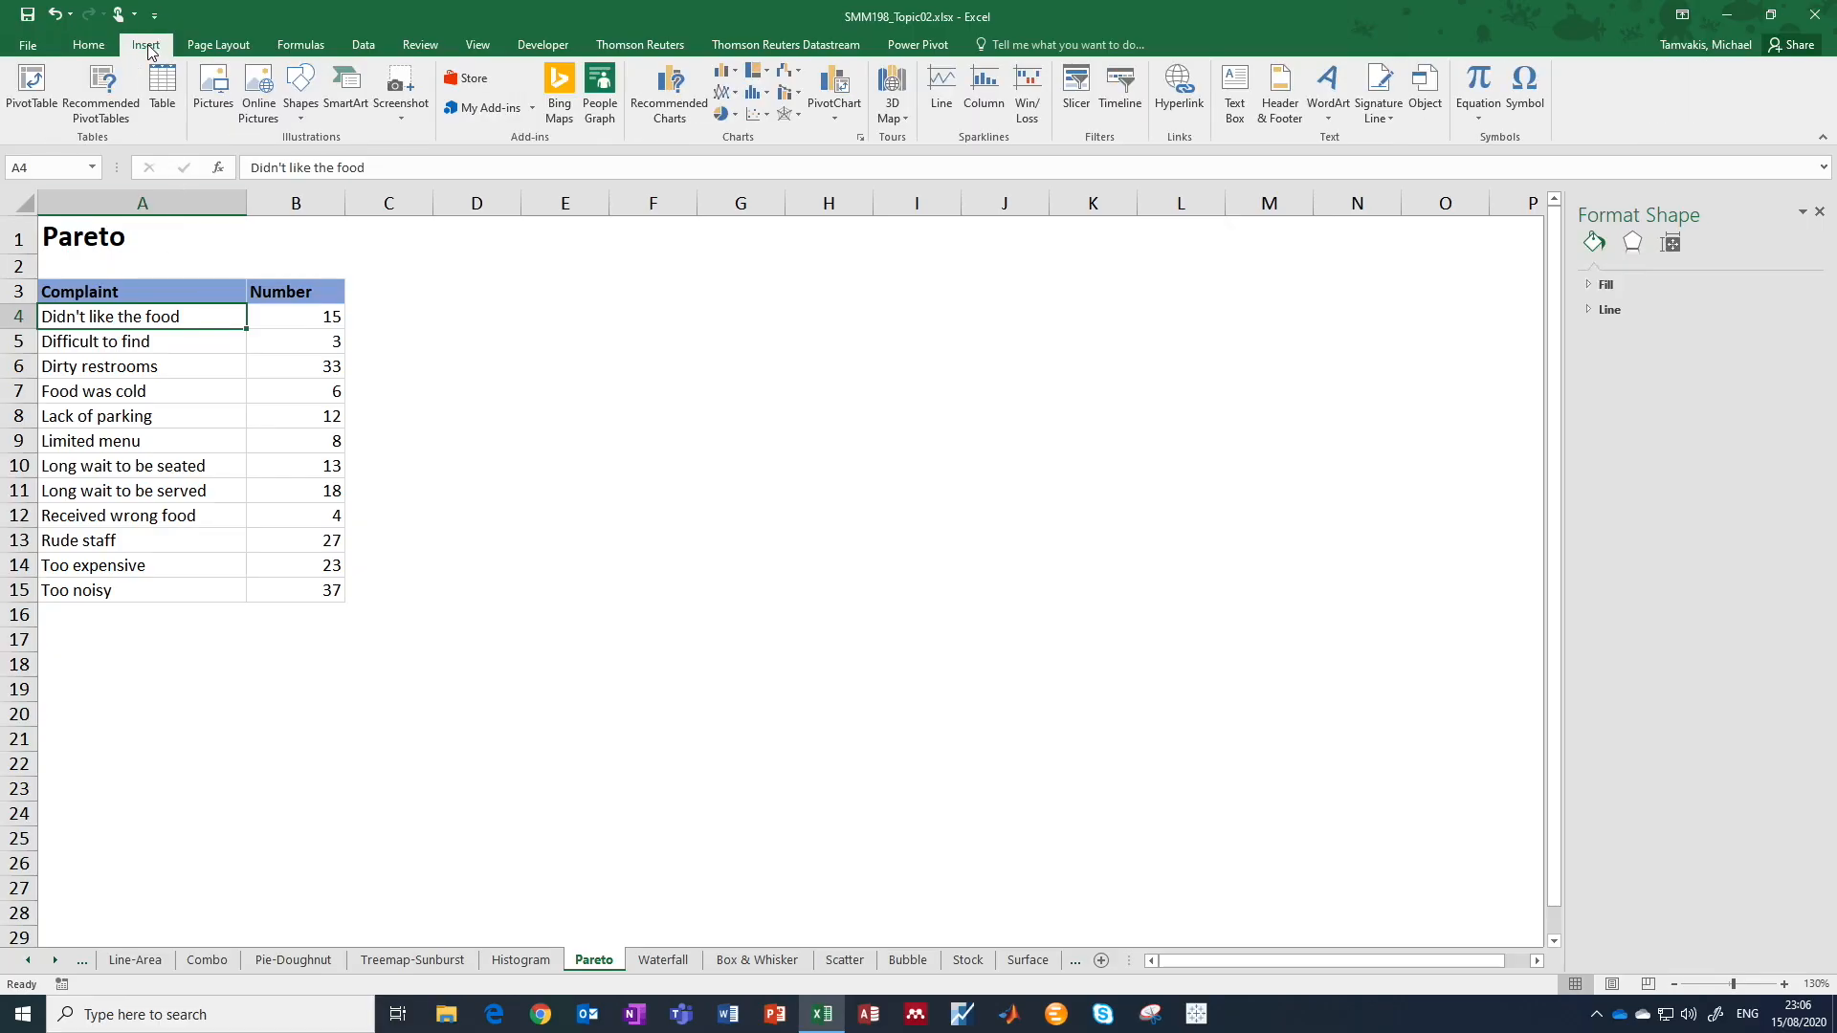
click(769, 95)
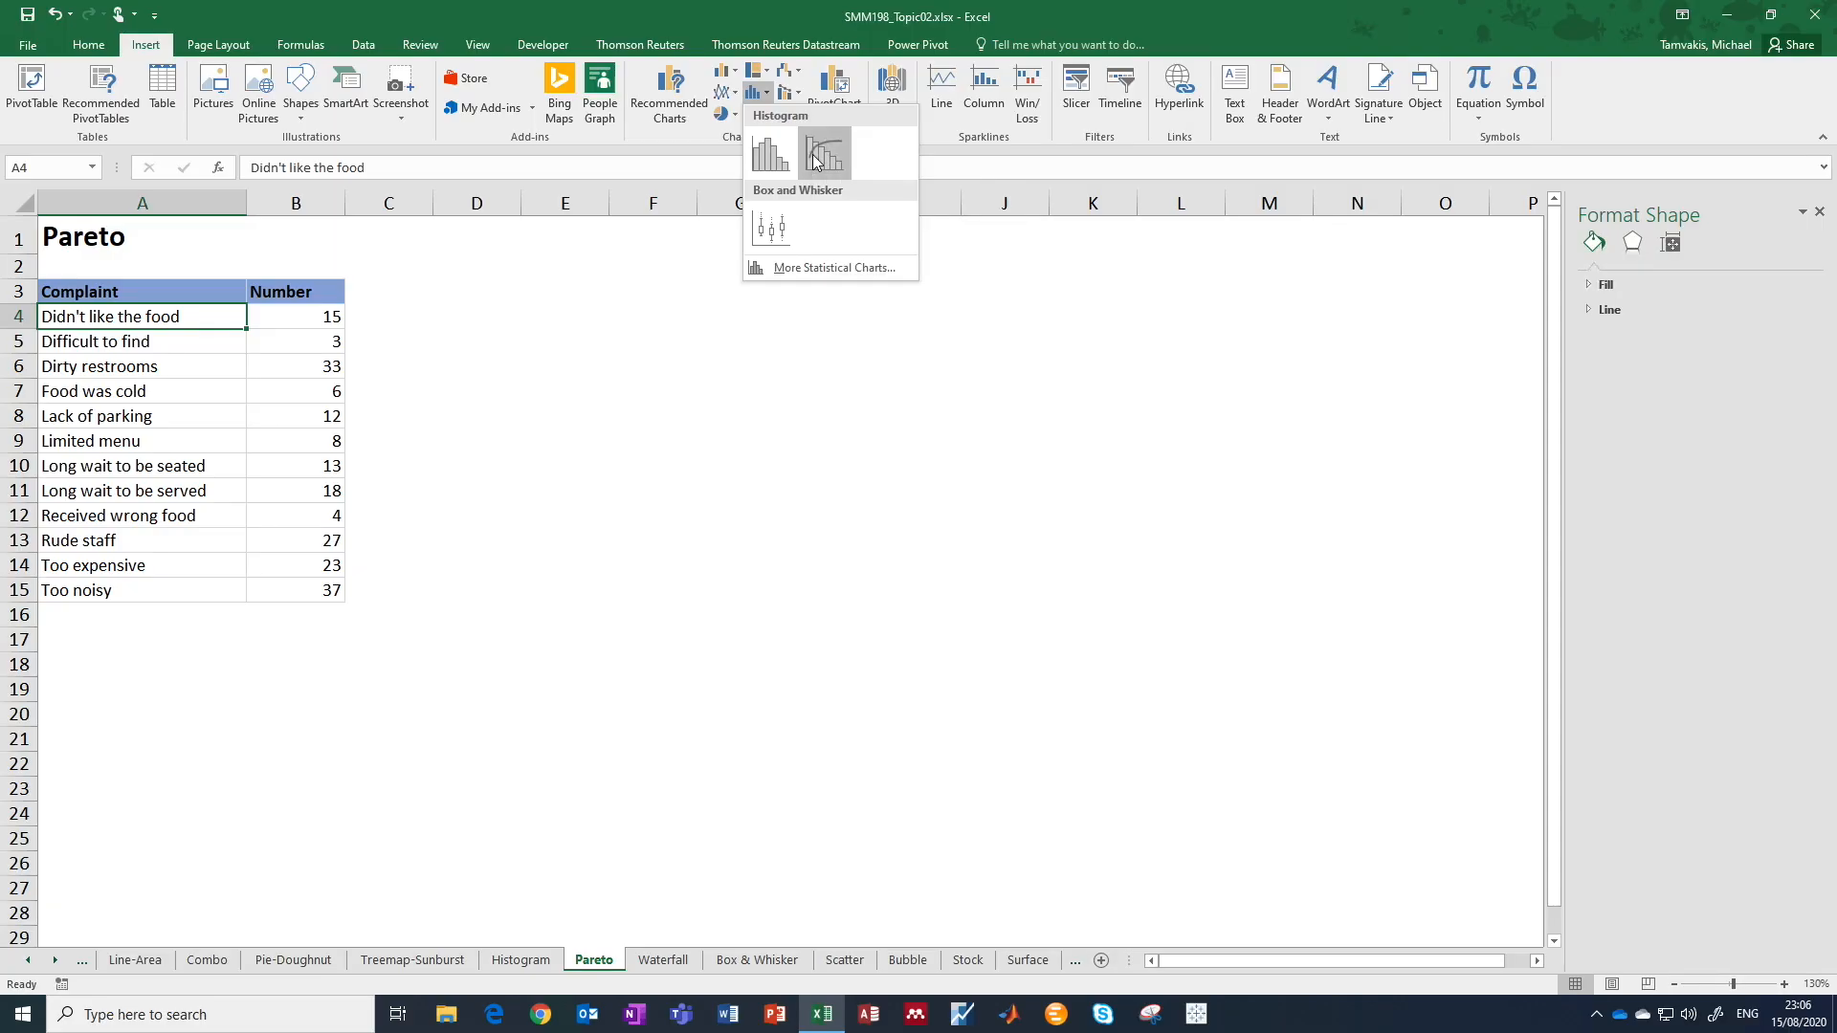
click(814, 160)
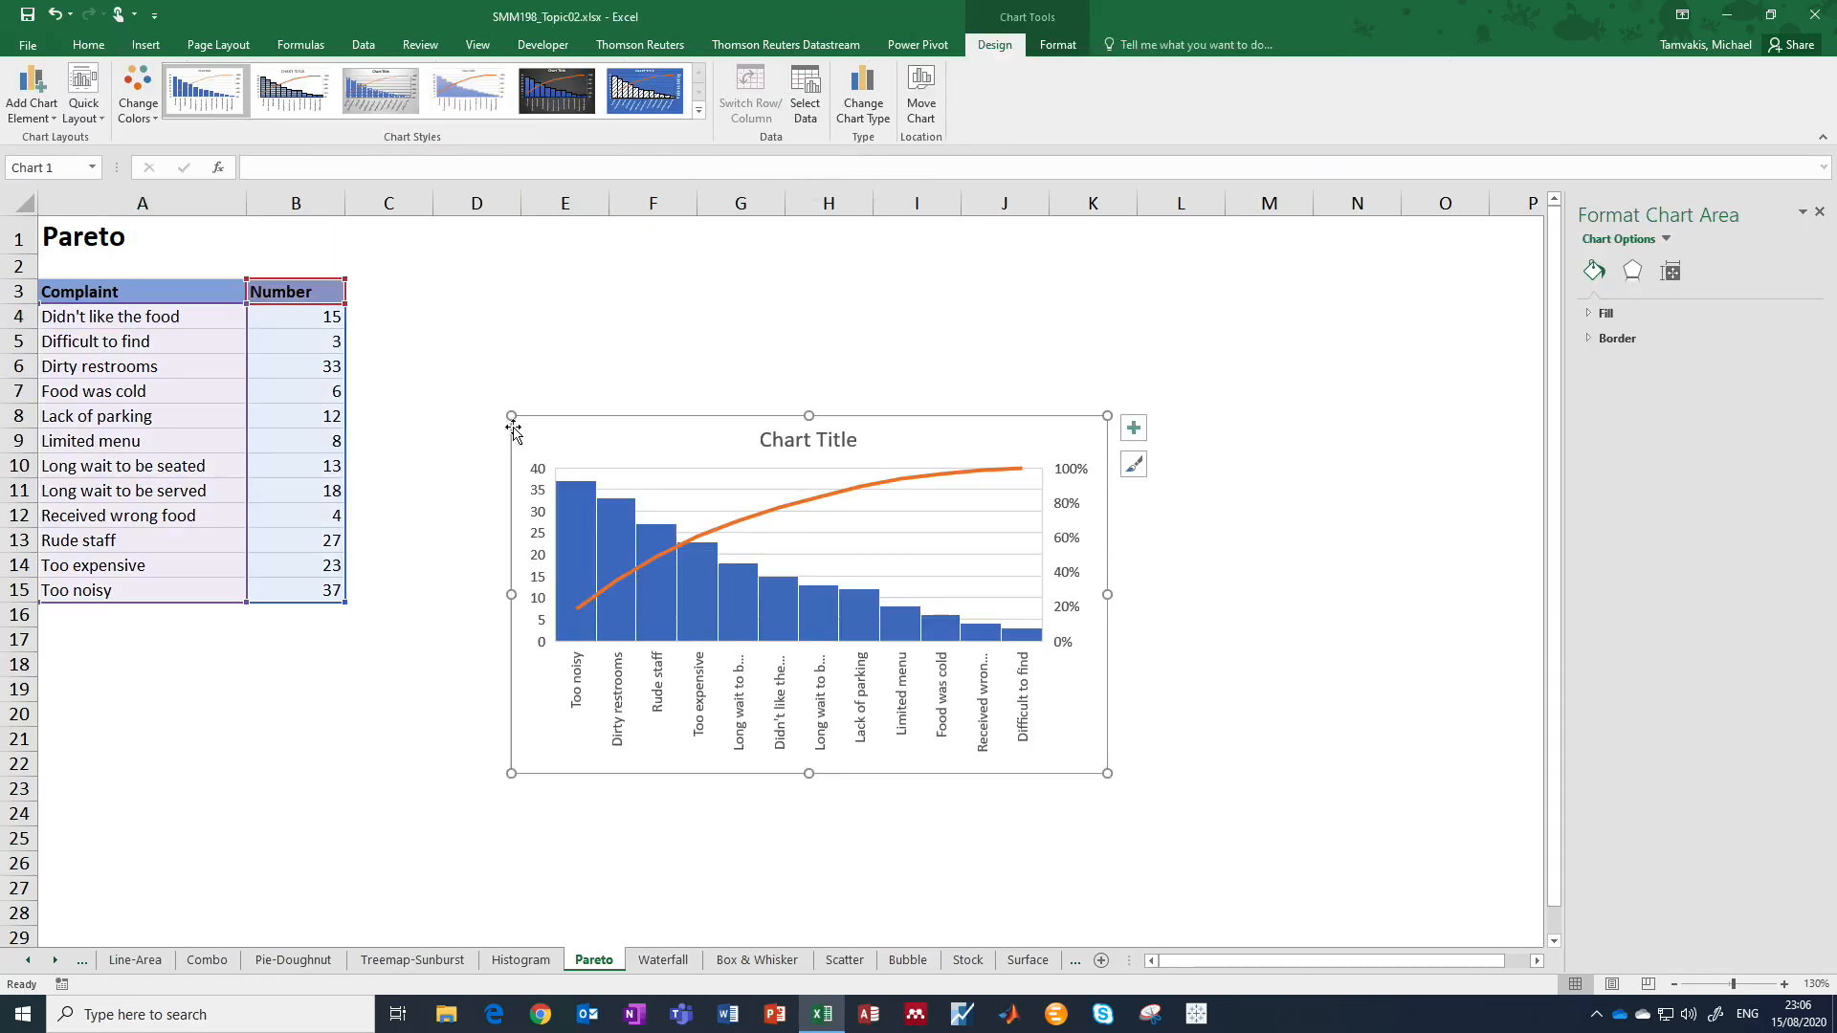
drag(511, 415, 391, 281)
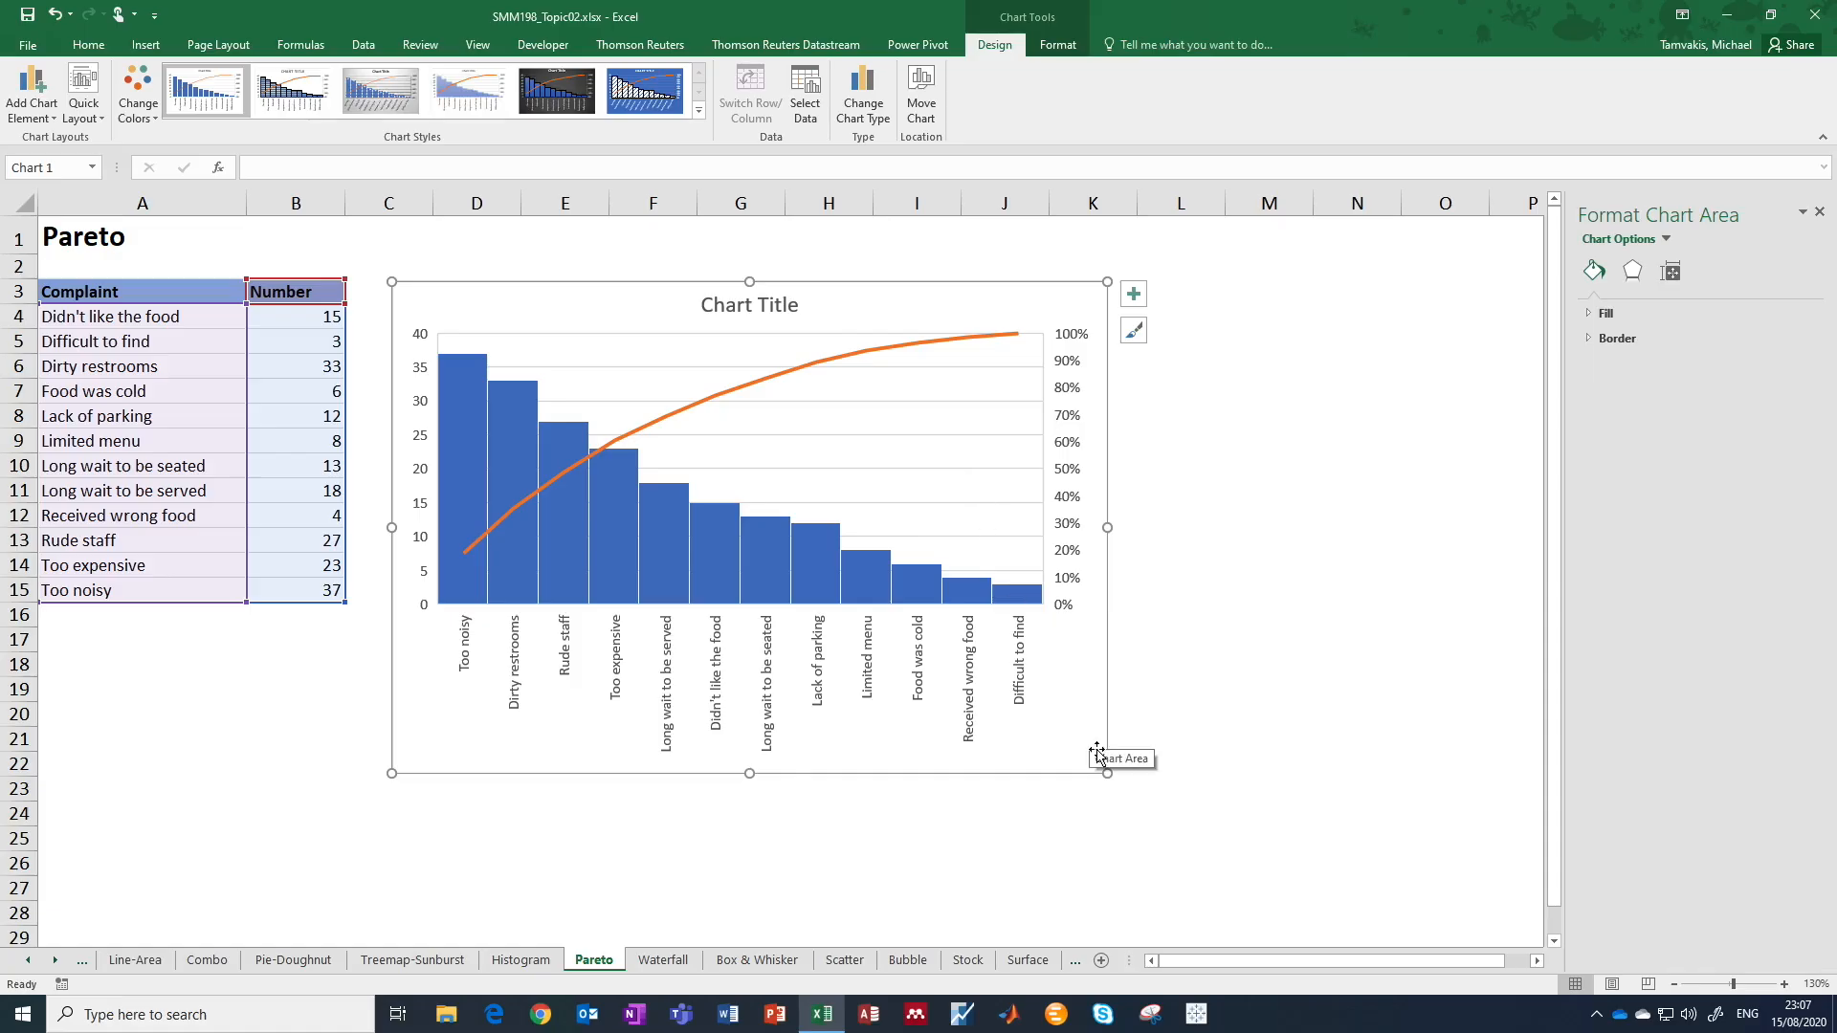
drag(1107, 773, 1225, 836)
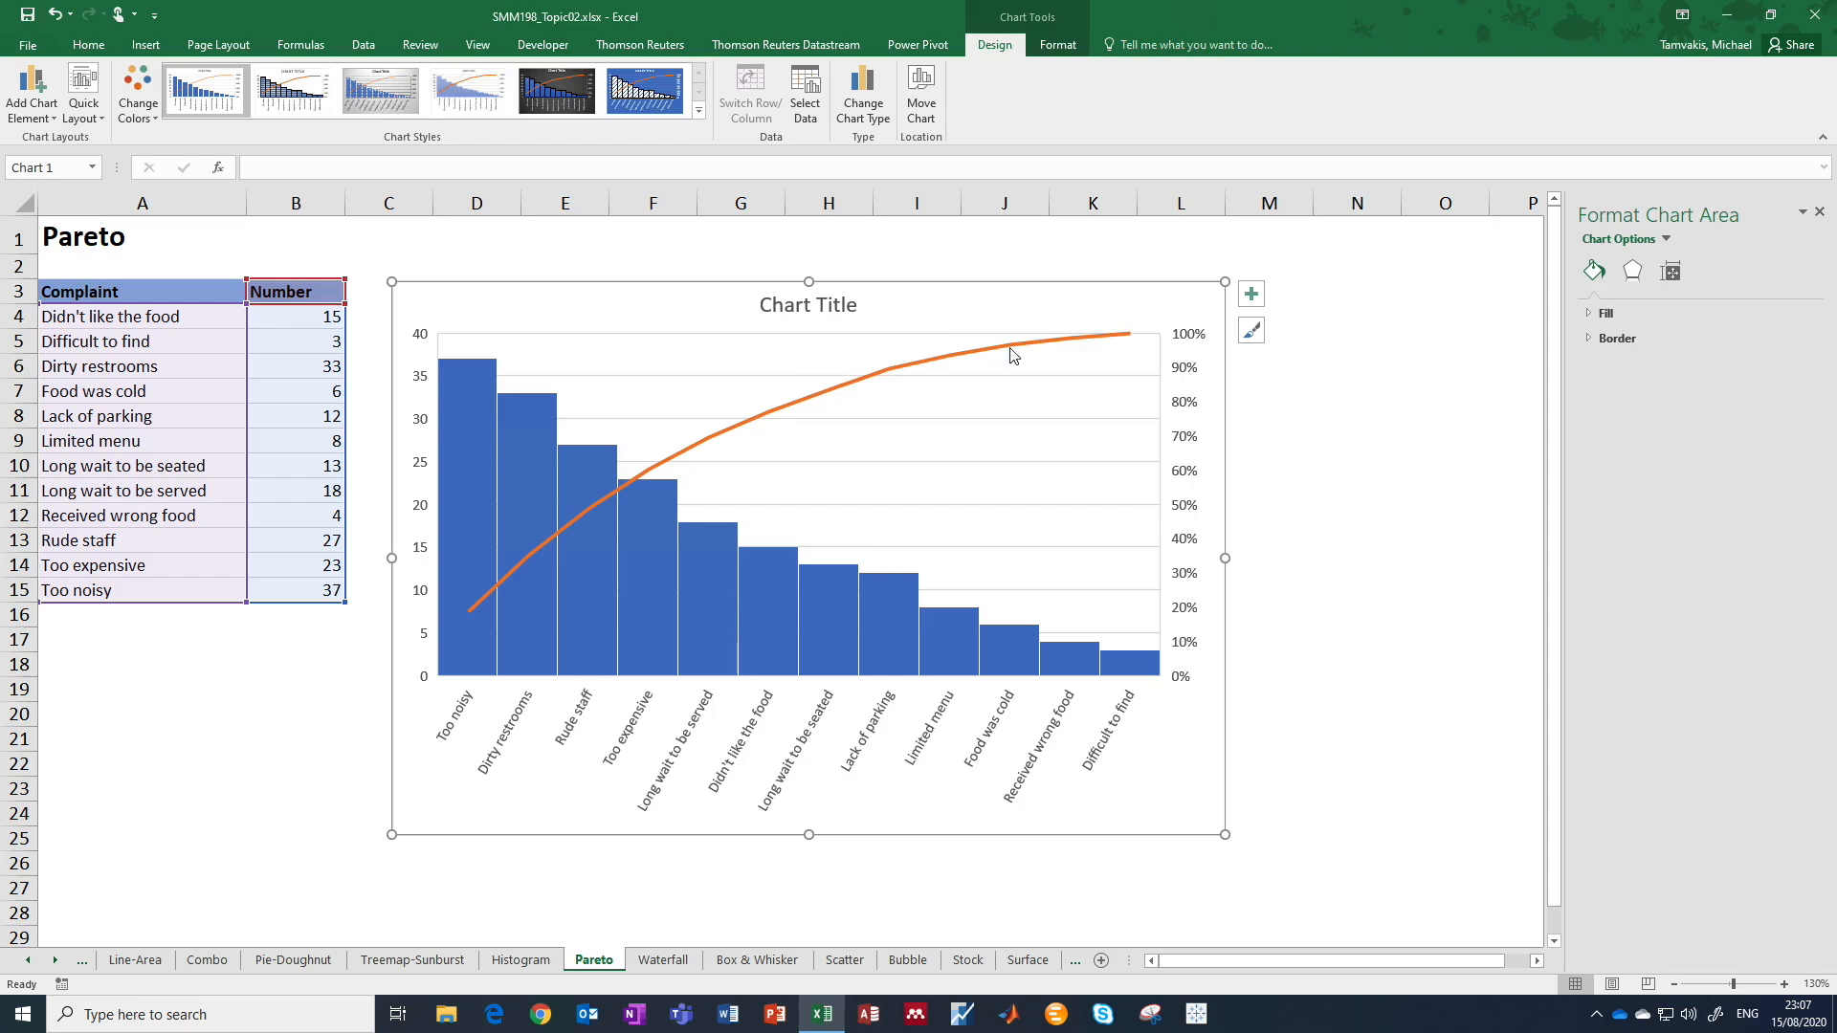
mouse_move(466, 588)
mouse_move(531, 522)
mouse_move(623, 541)
Switch to the Waterfall sheet and look over the monthly income and expenses data.
click(662, 960)
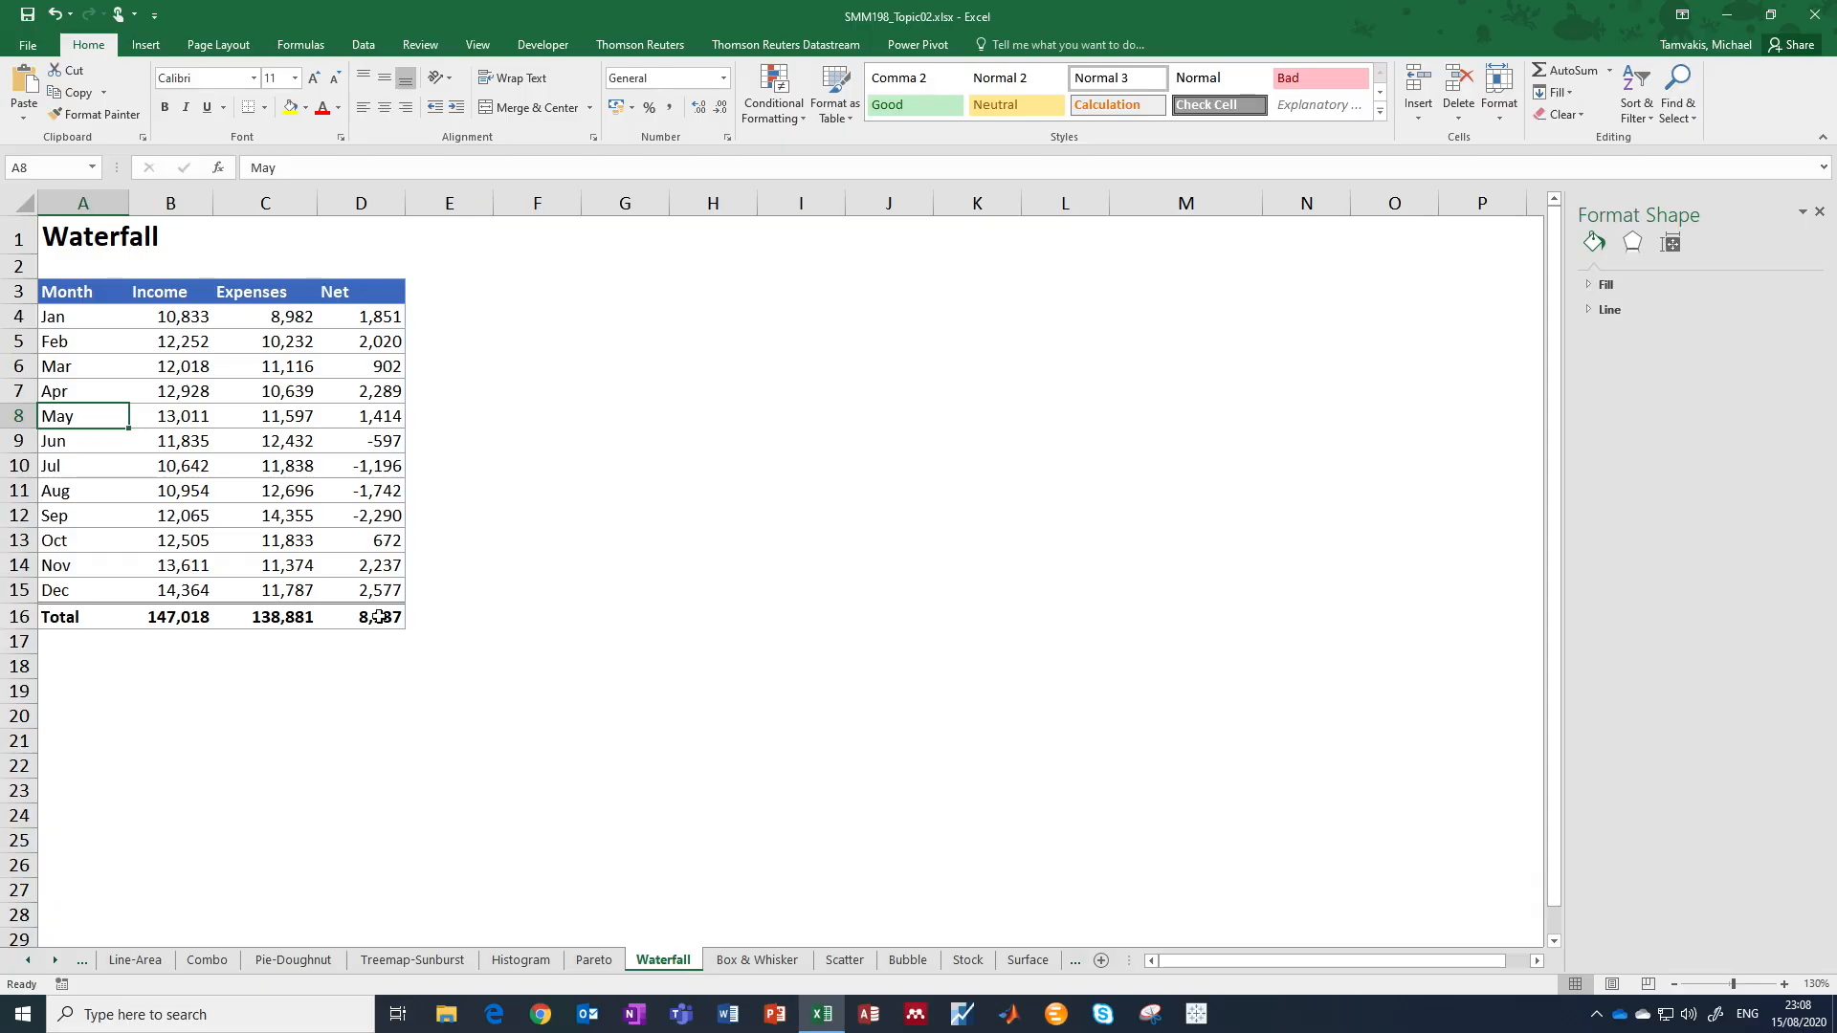
click(185, 316)
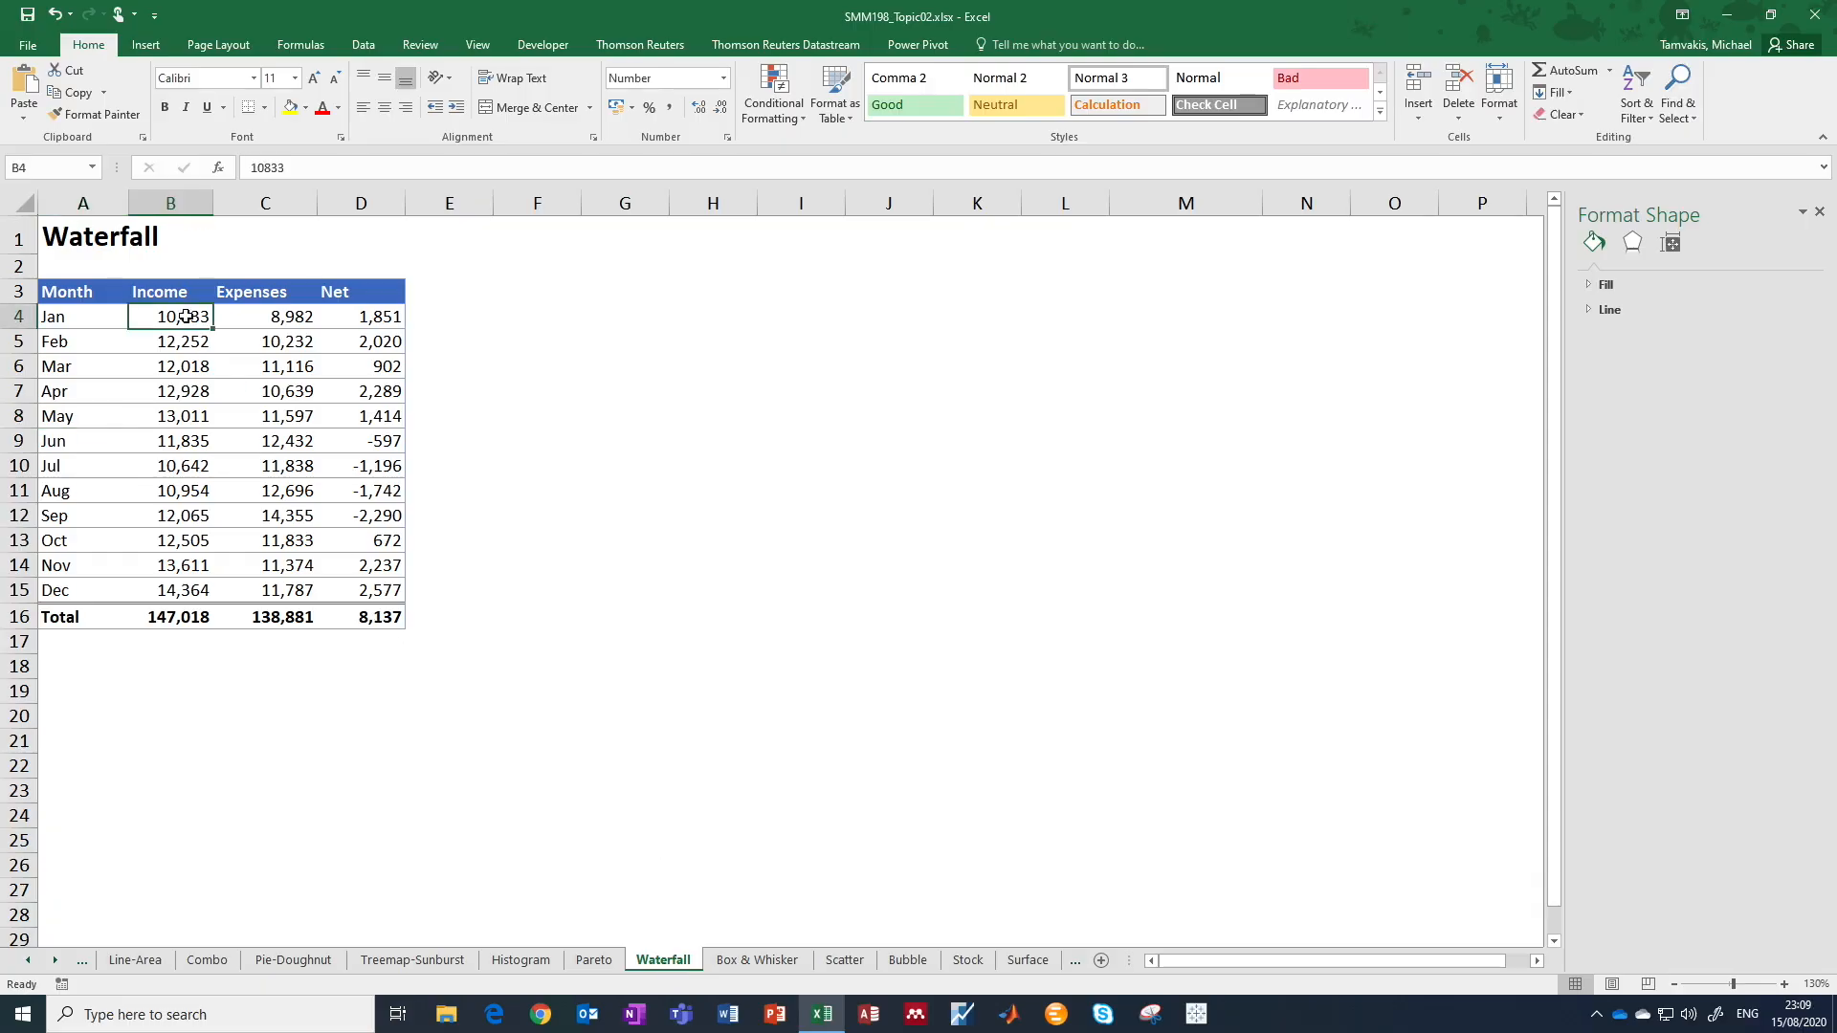
click(286, 316)
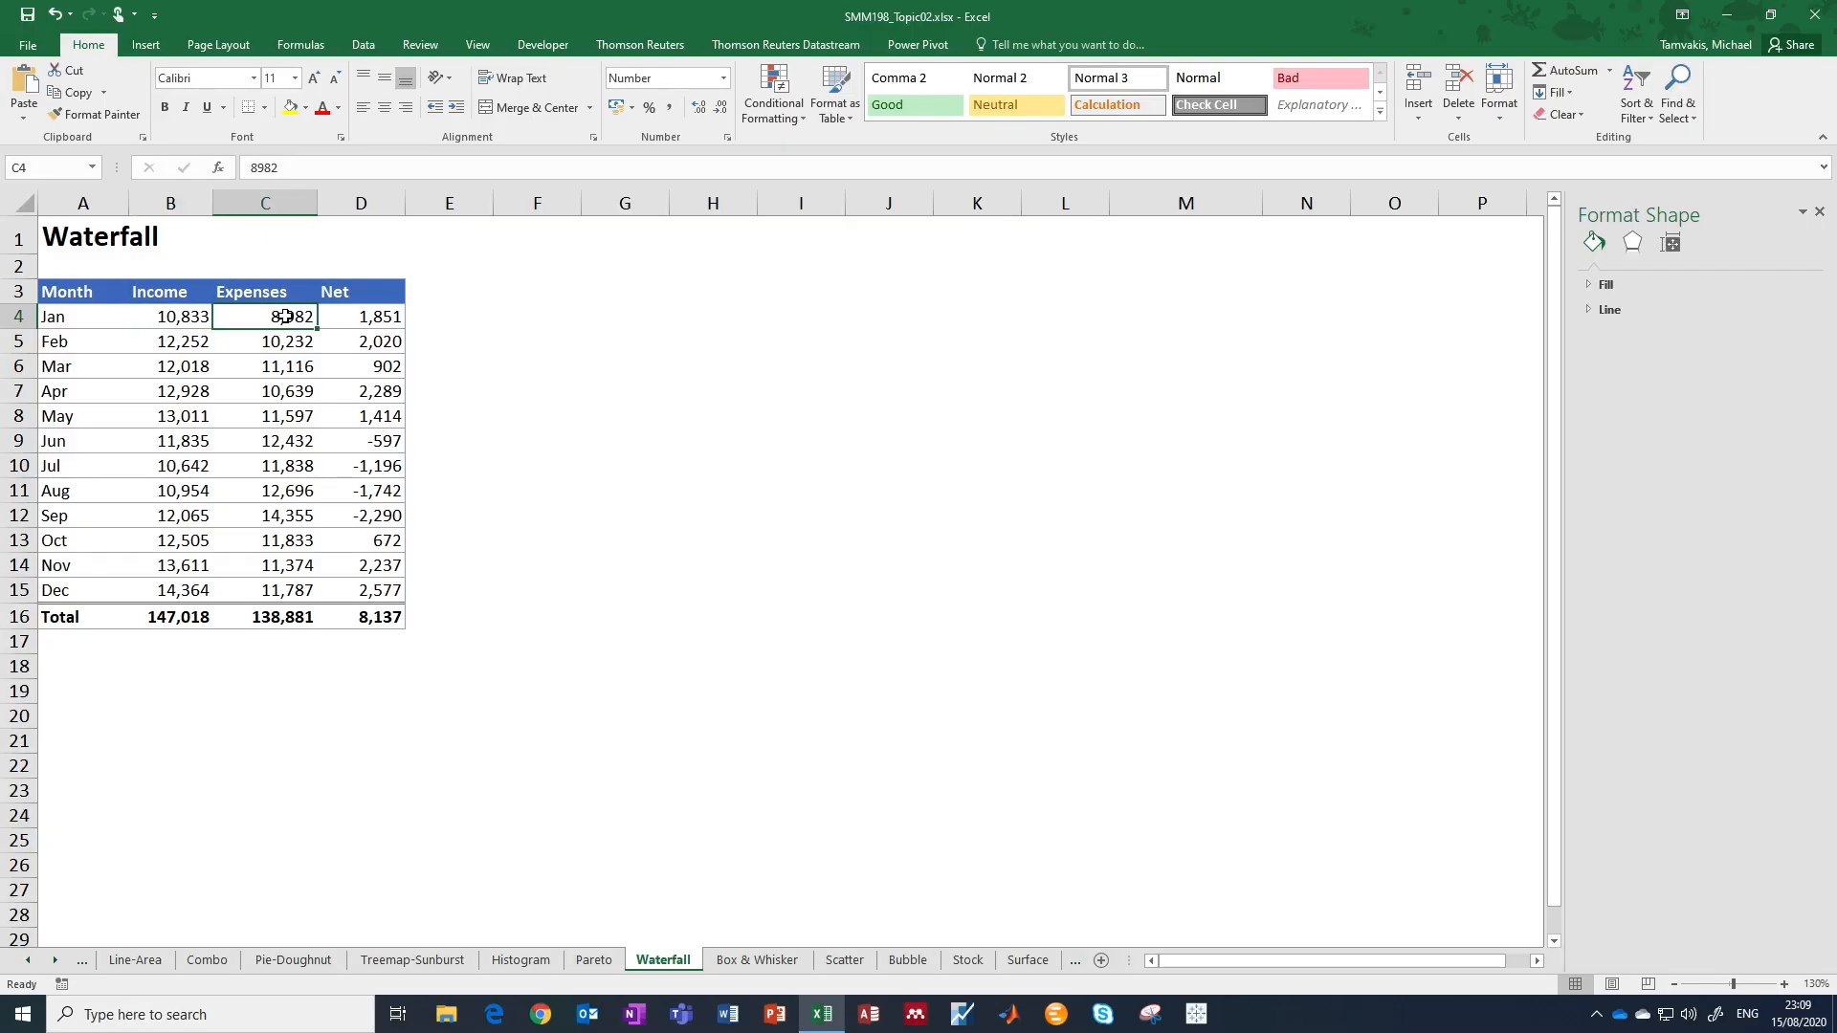
click(89, 341)
click(80, 492)
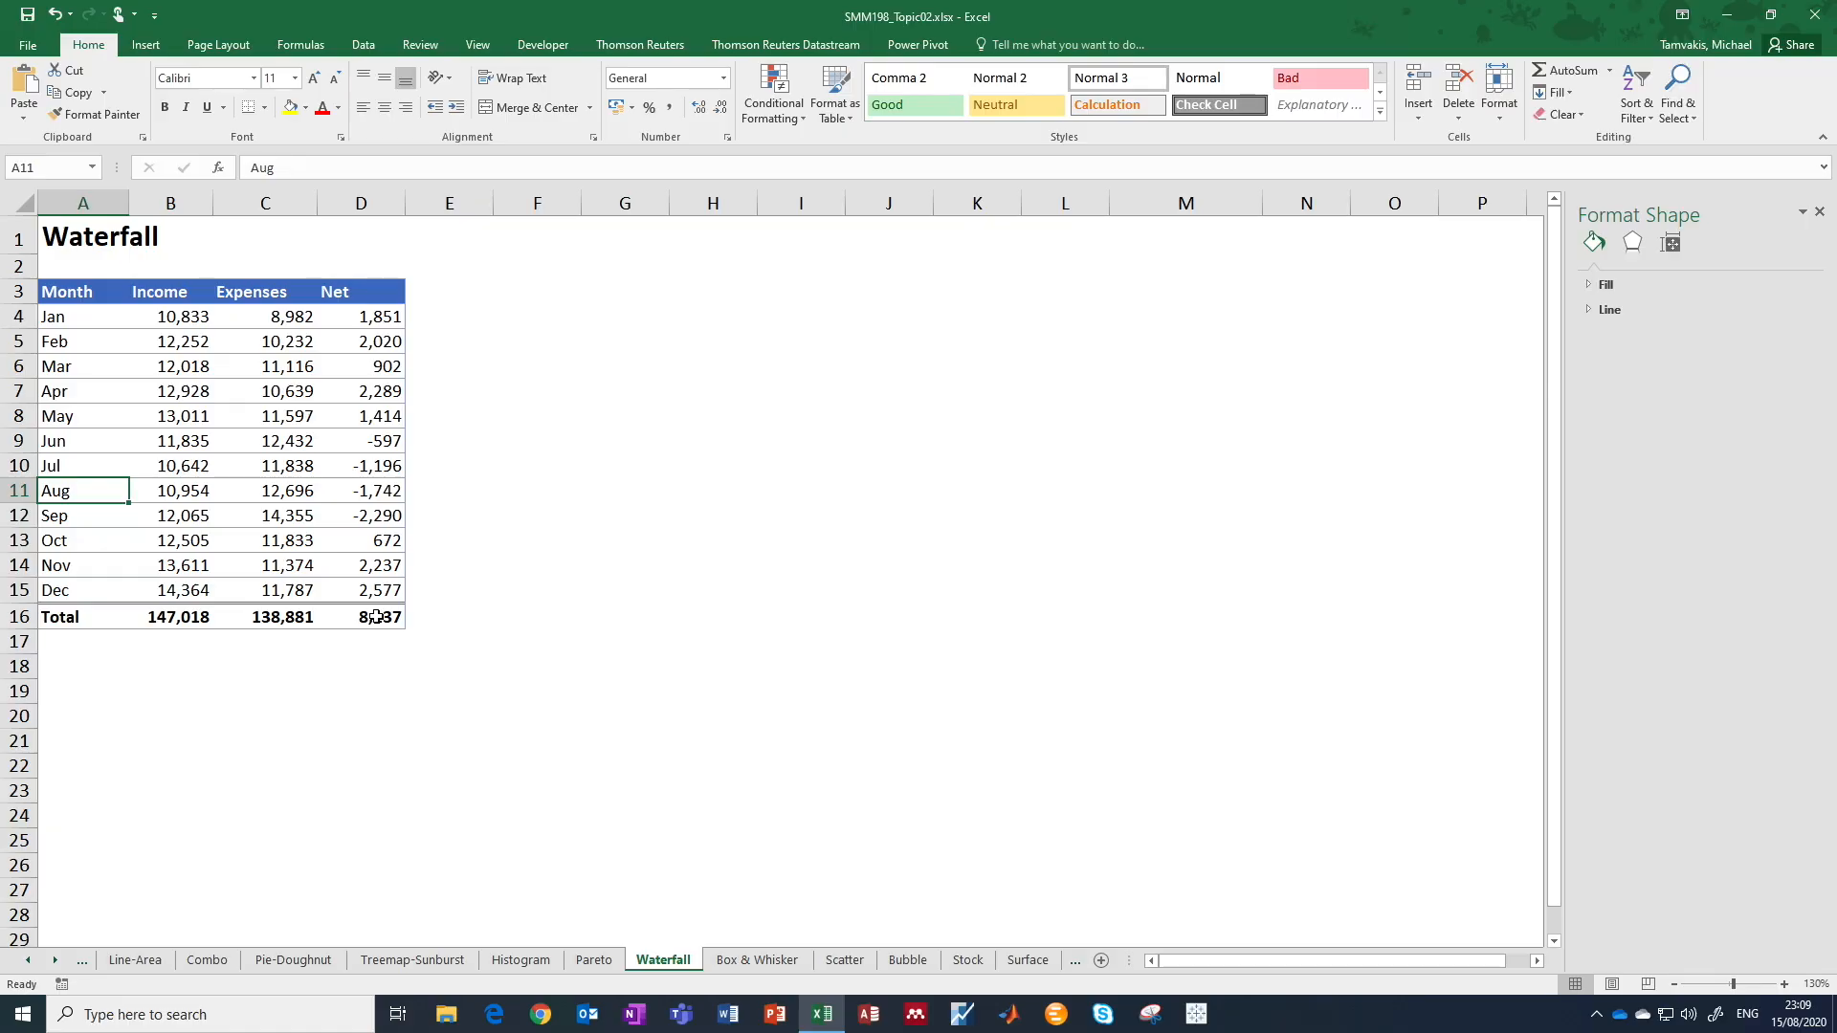
Try a waterfall chart based on the whole income, expenses and net table, and delete it.
click(189, 436)
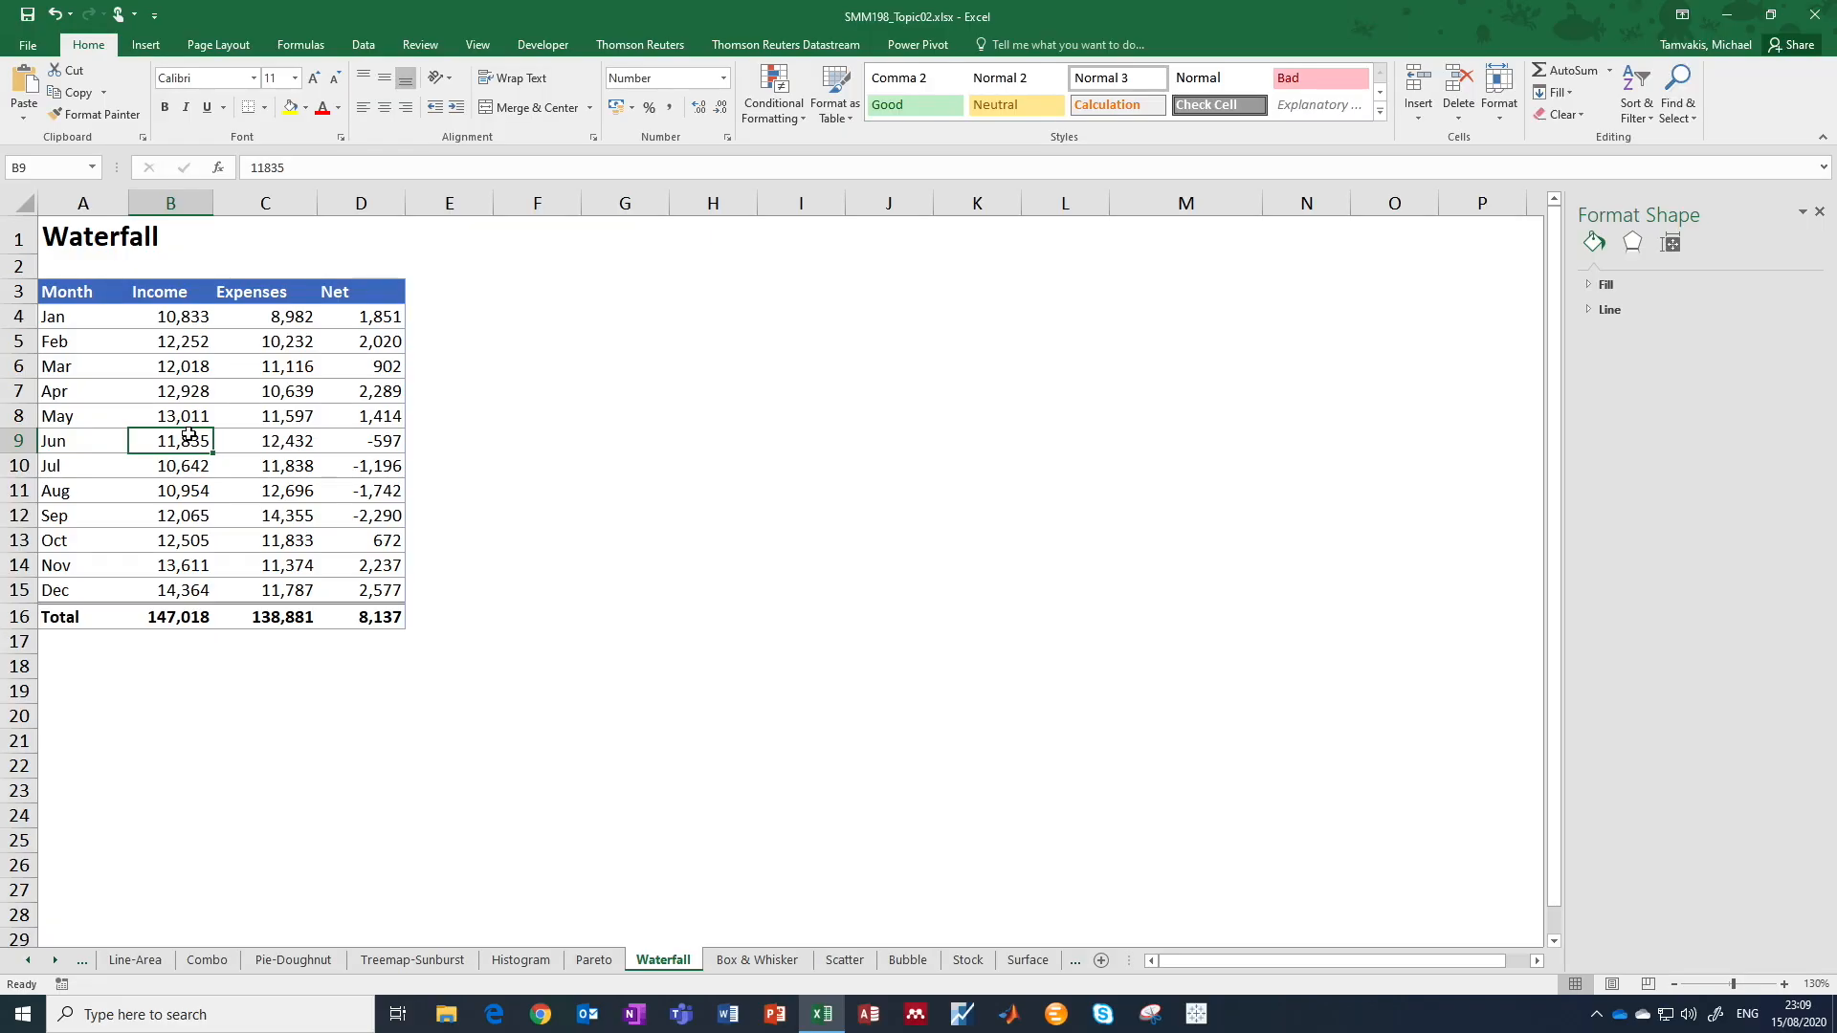
click(146, 45)
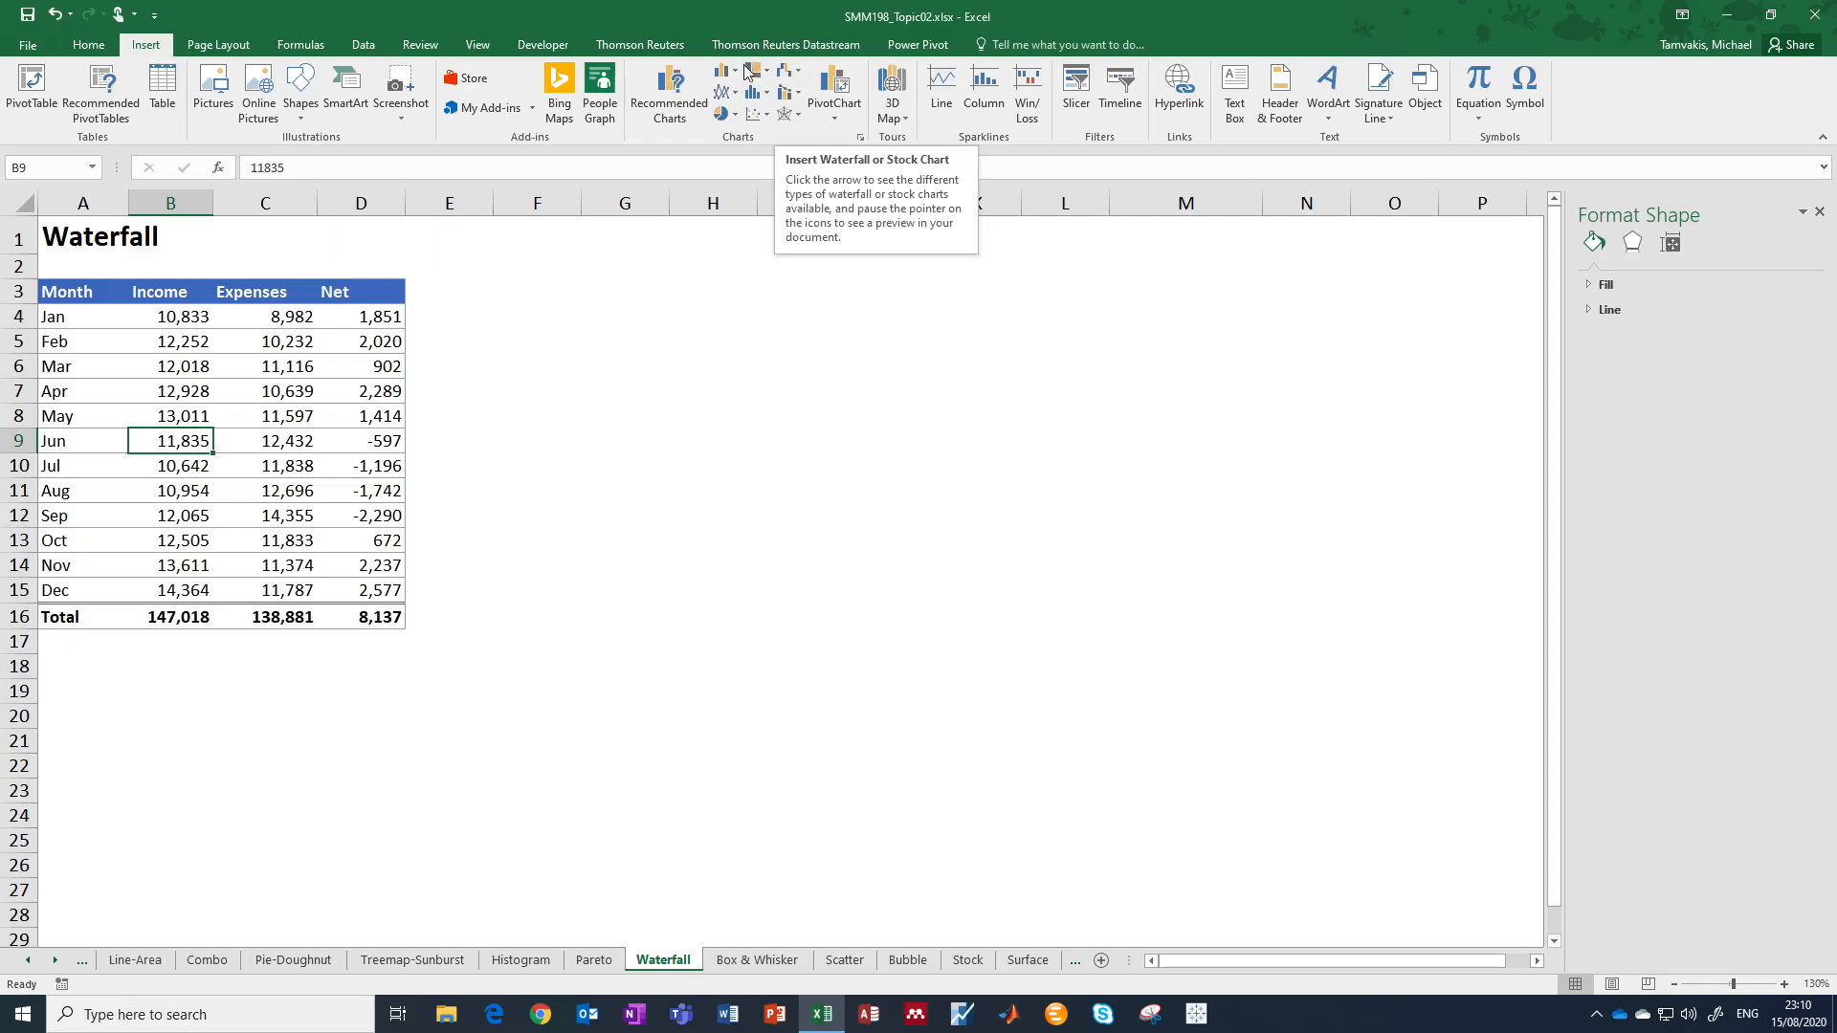
click(798, 81)
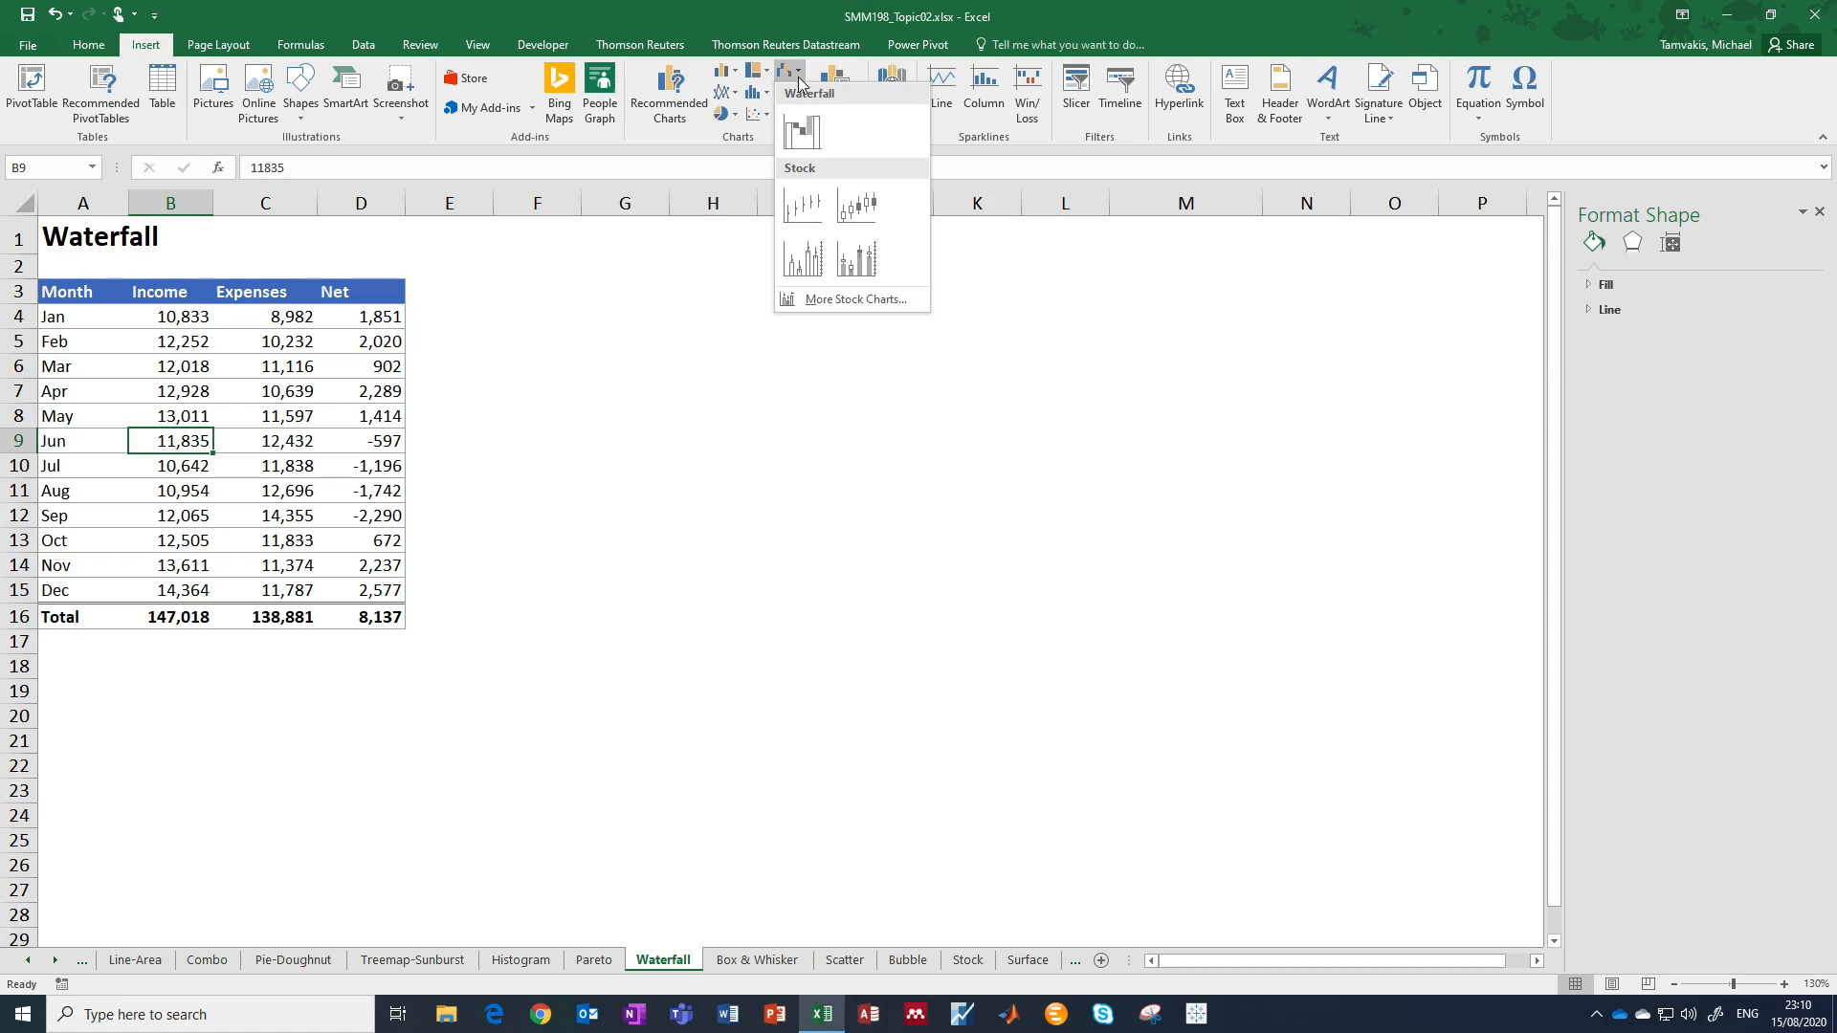
click(797, 132)
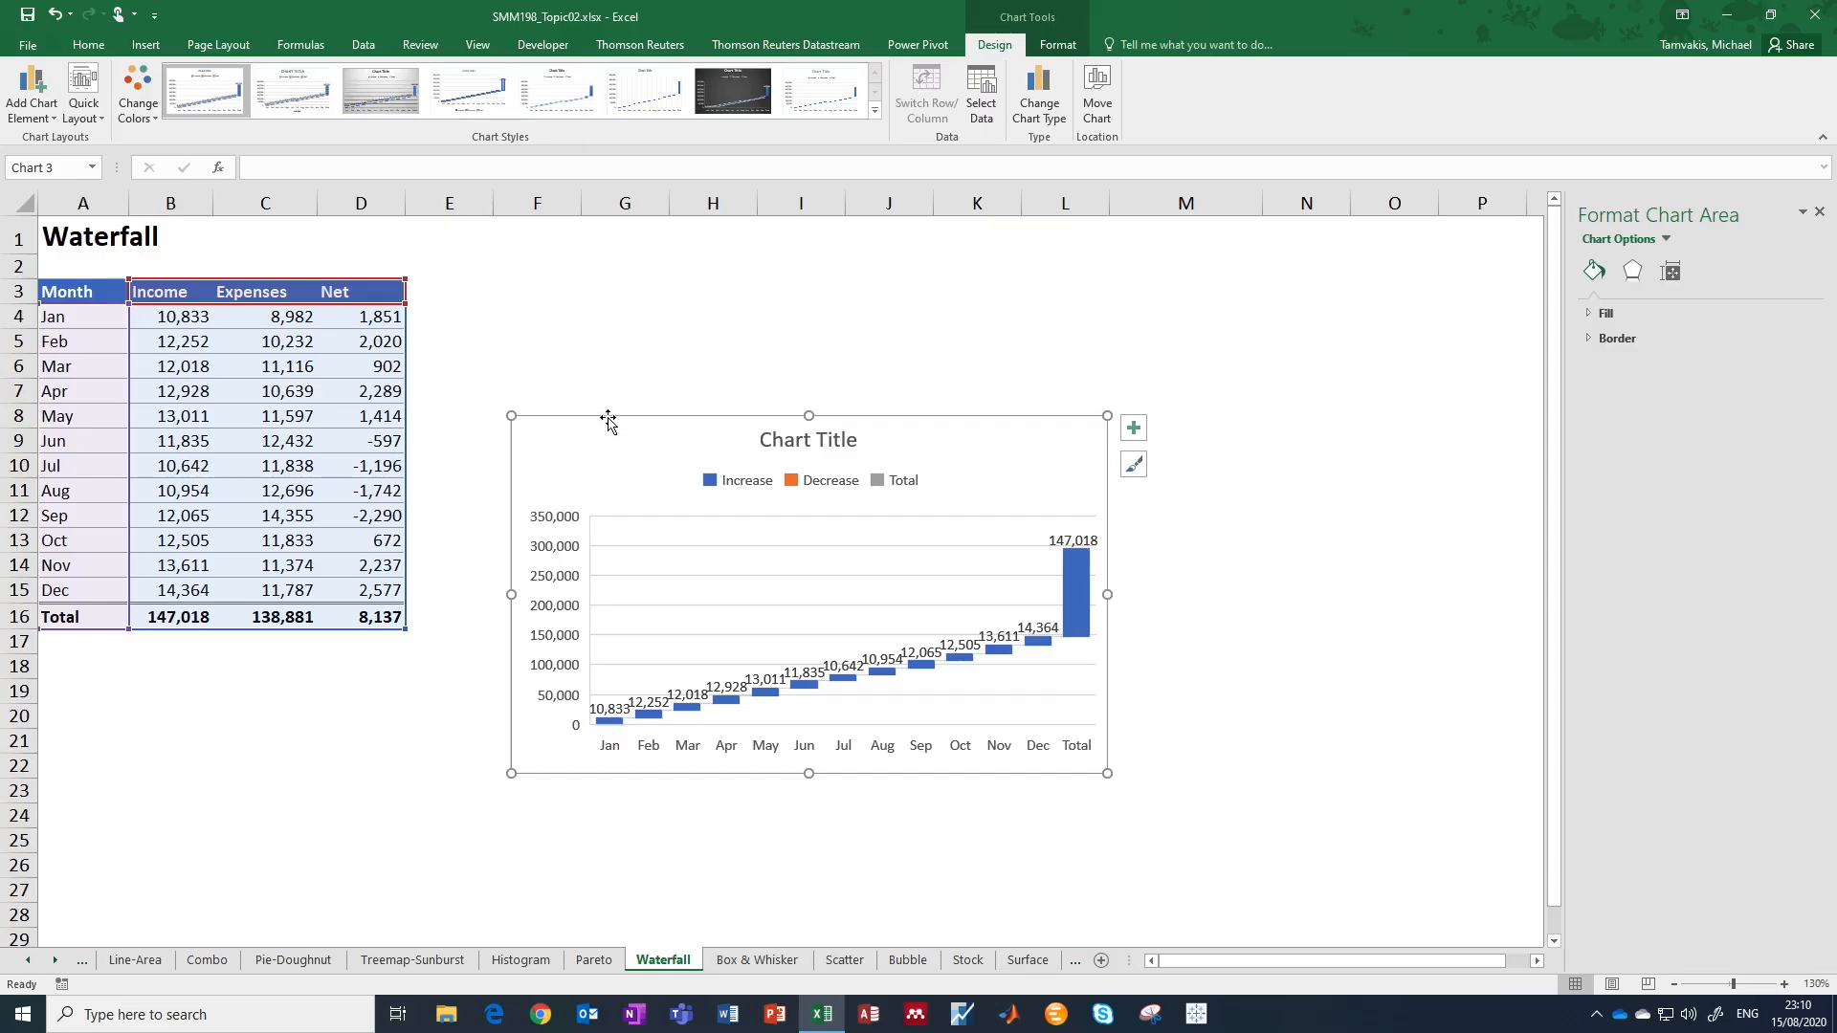
key(Delete)
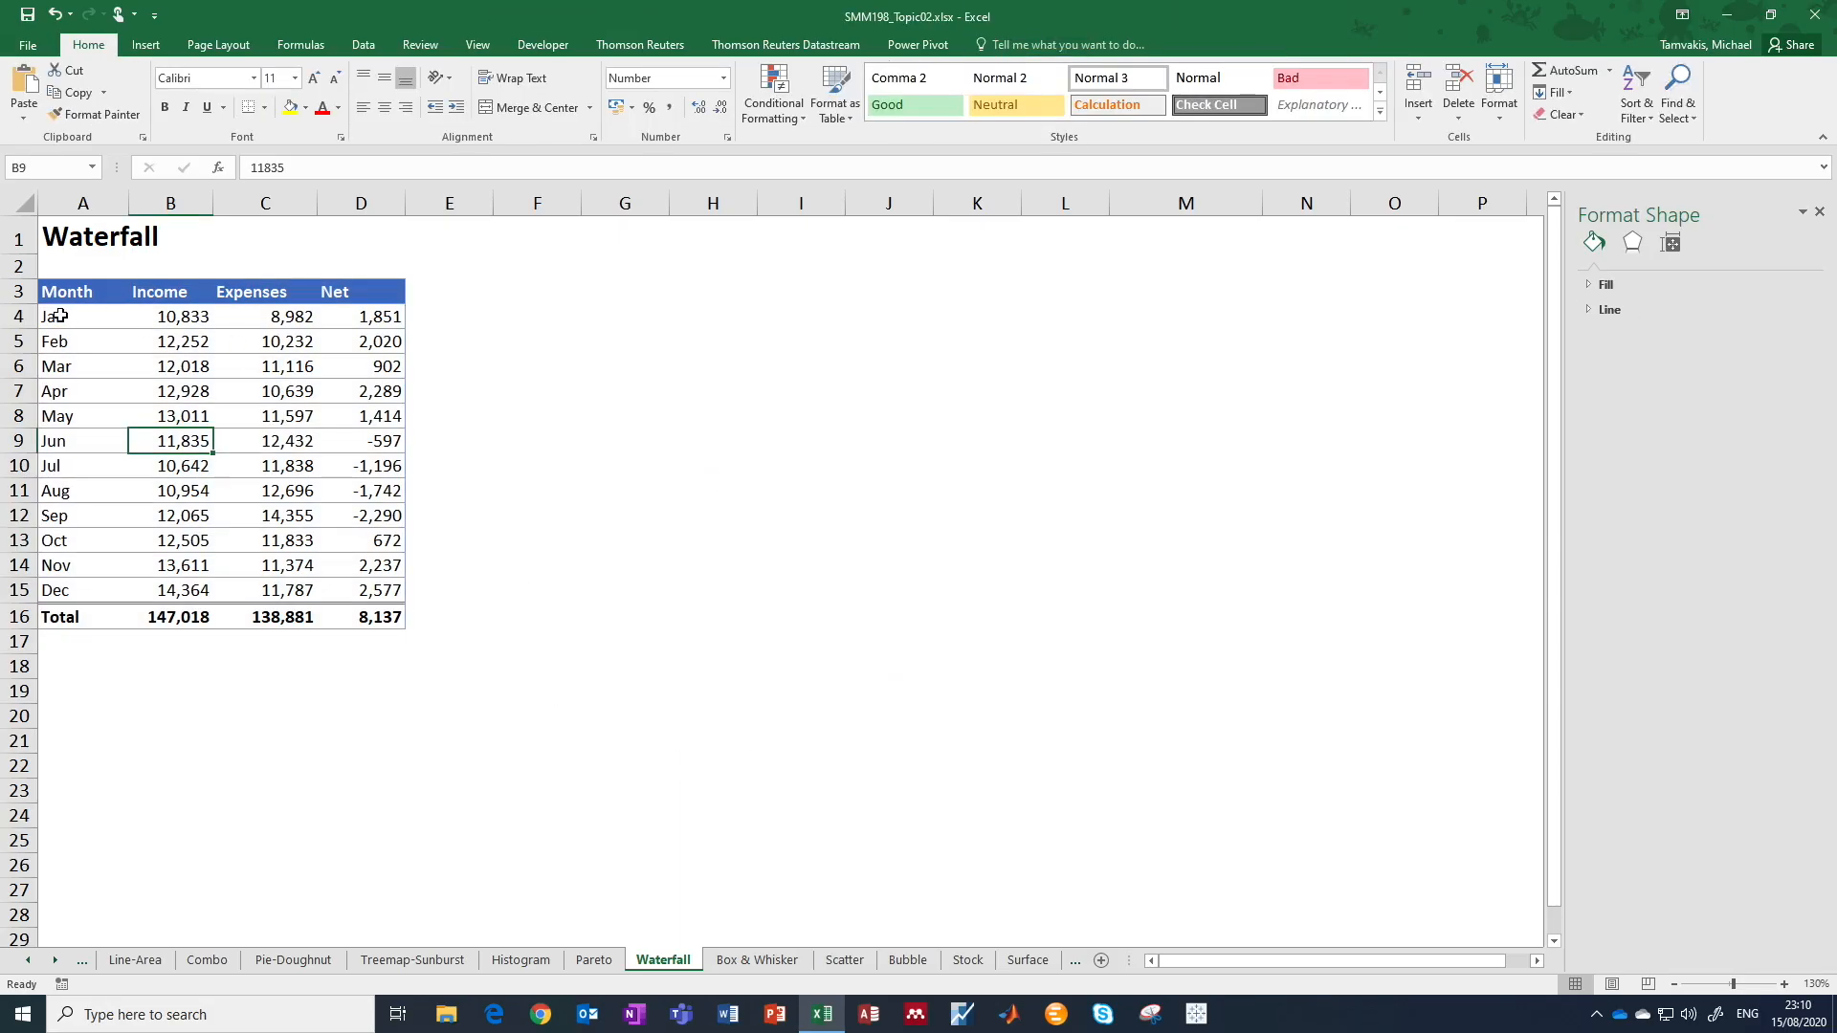
Insert a waterfall chart from A4:A16 and D4:D16 and enlarge it to cover about E2 to O27.
drag(59, 316, 61, 618)
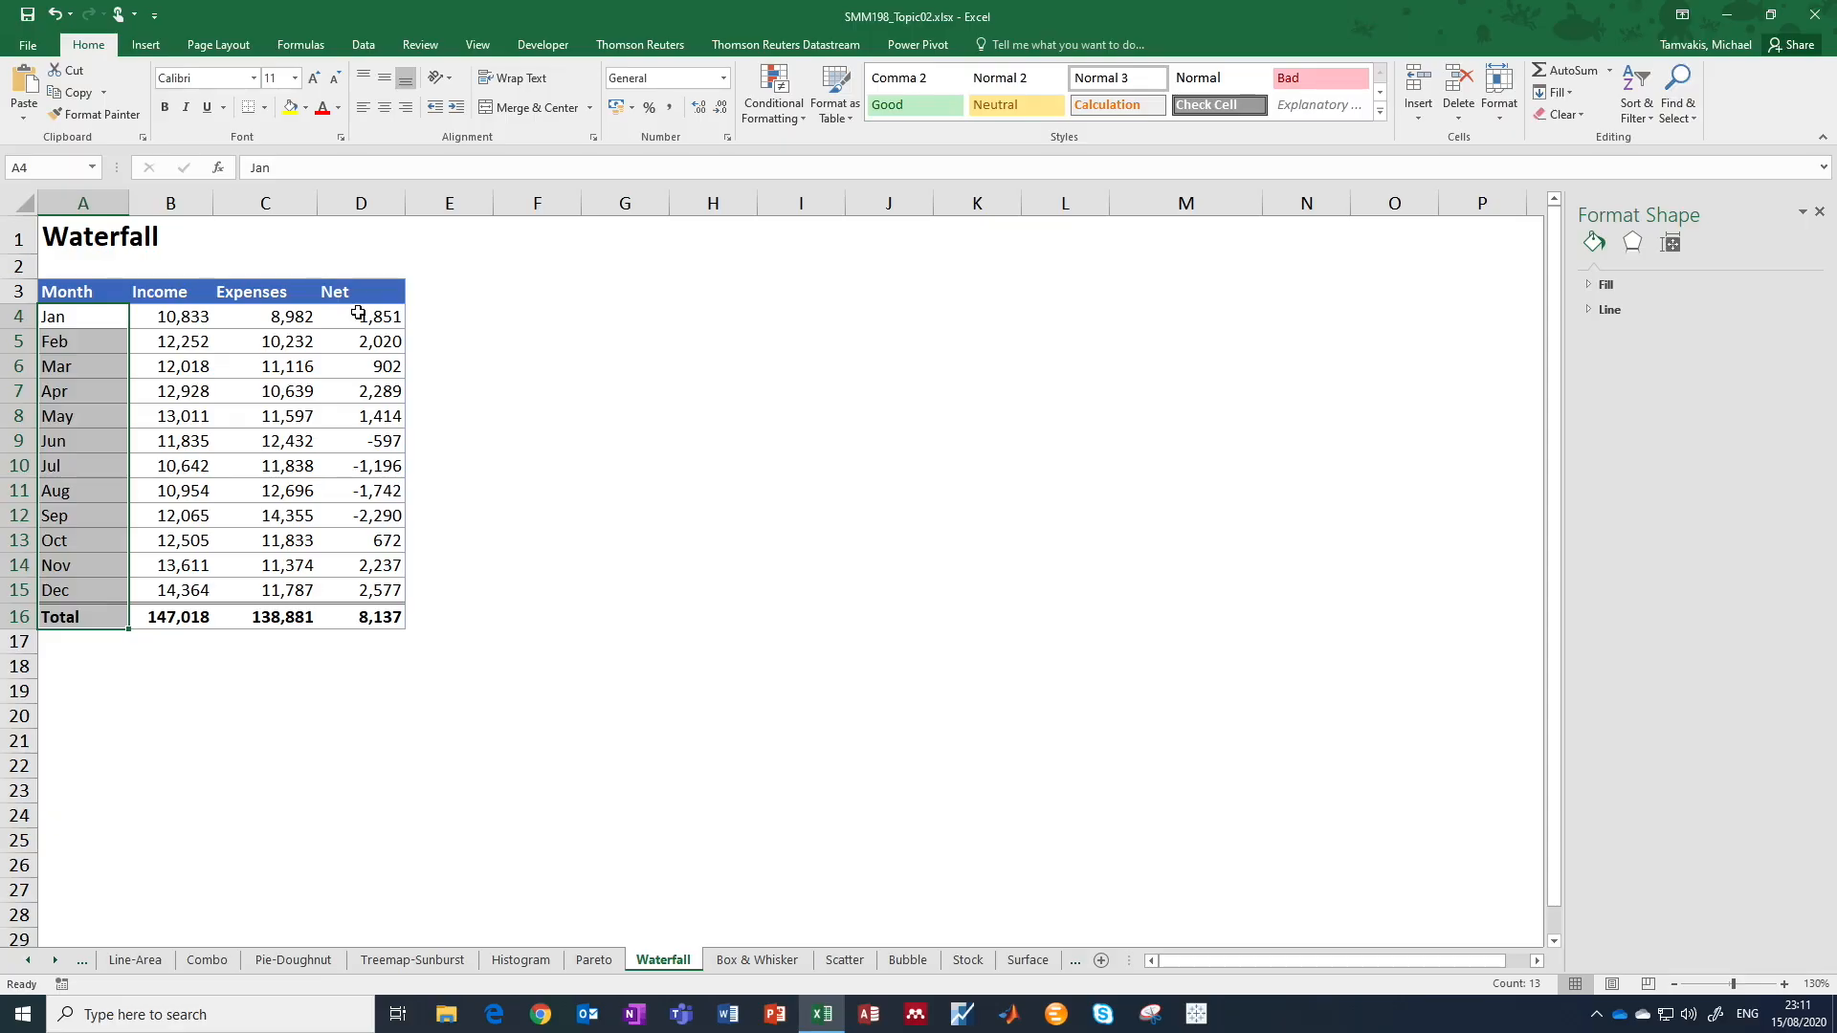
drag(357, 313, 348, 613)
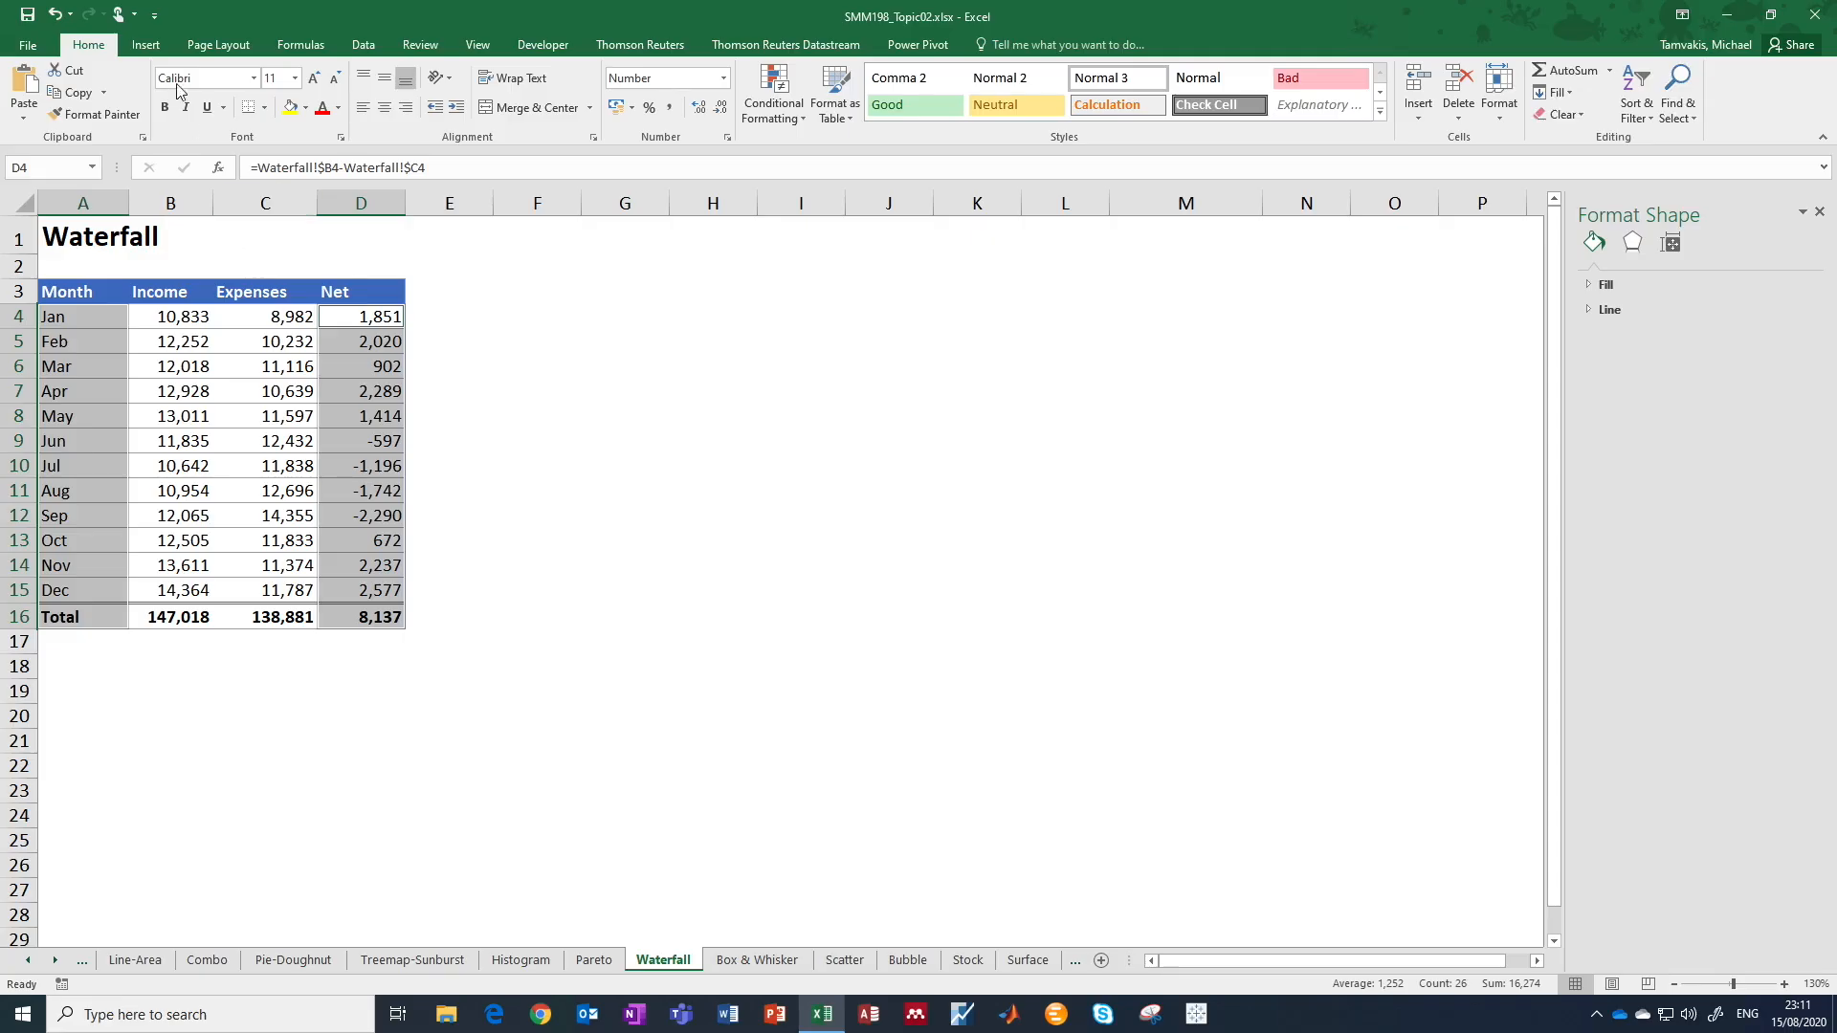
click(159, 52)
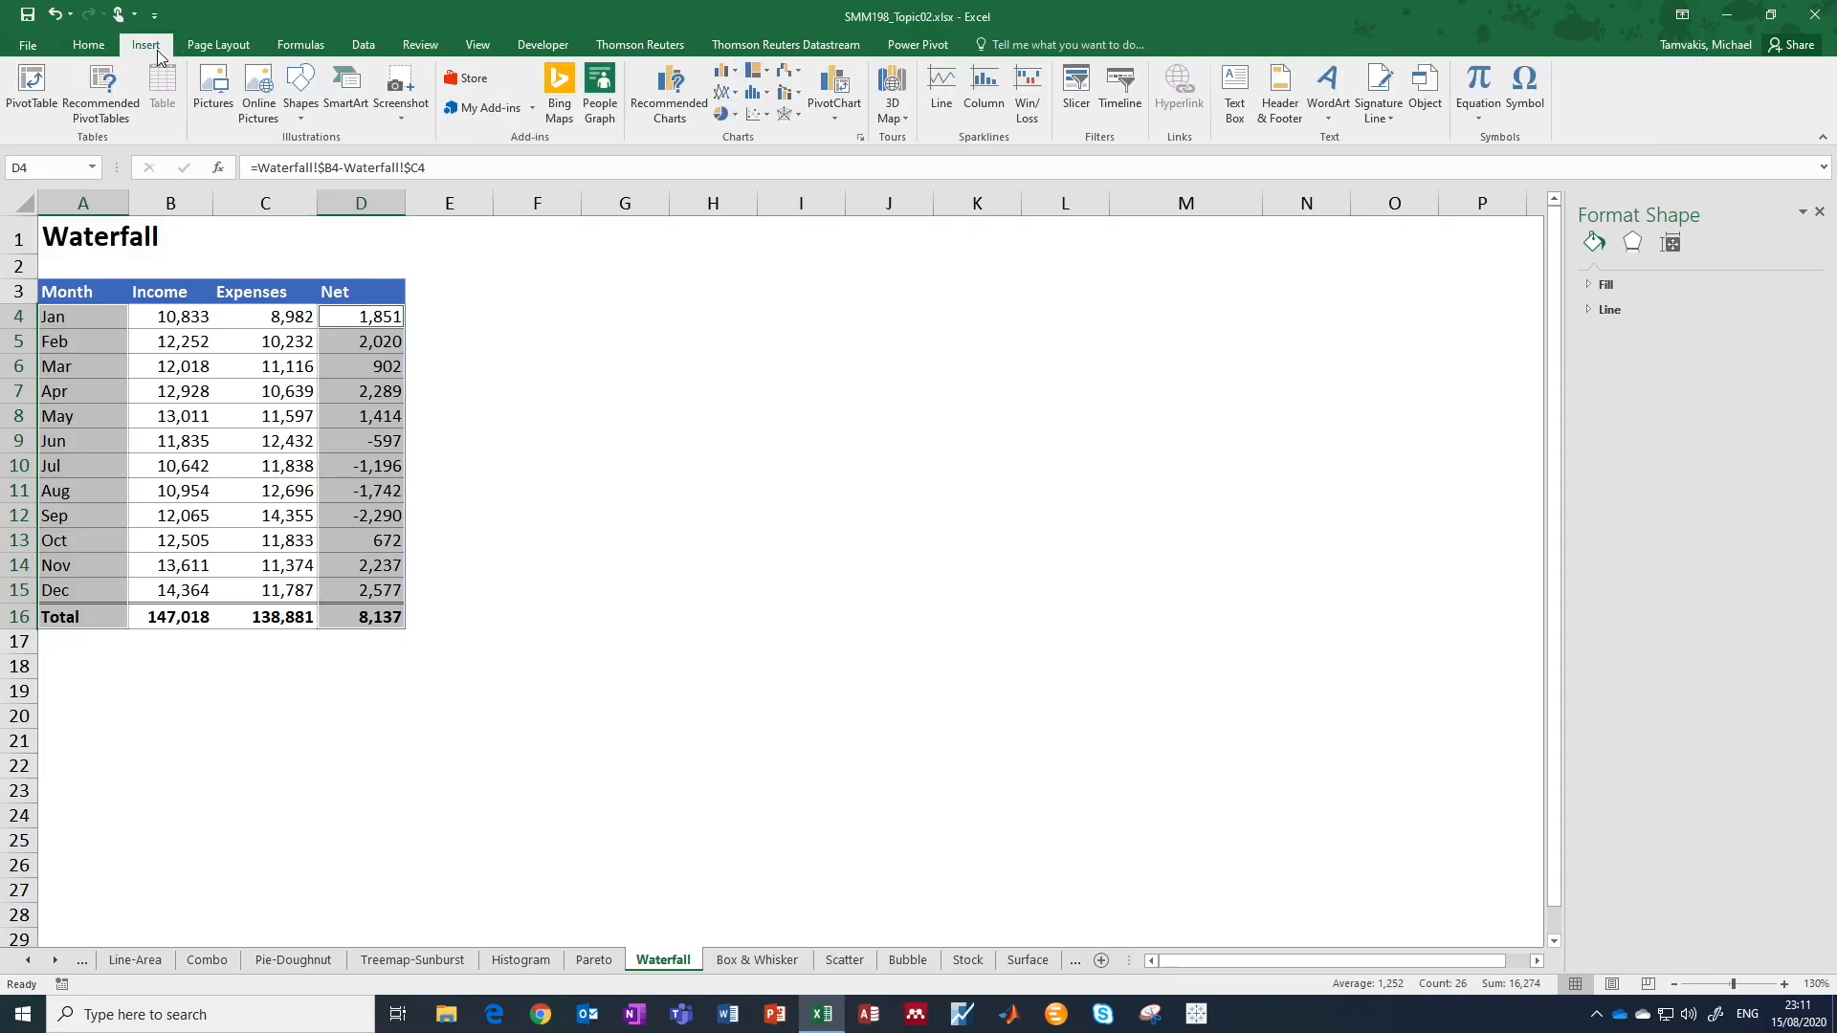
click(798, 74)
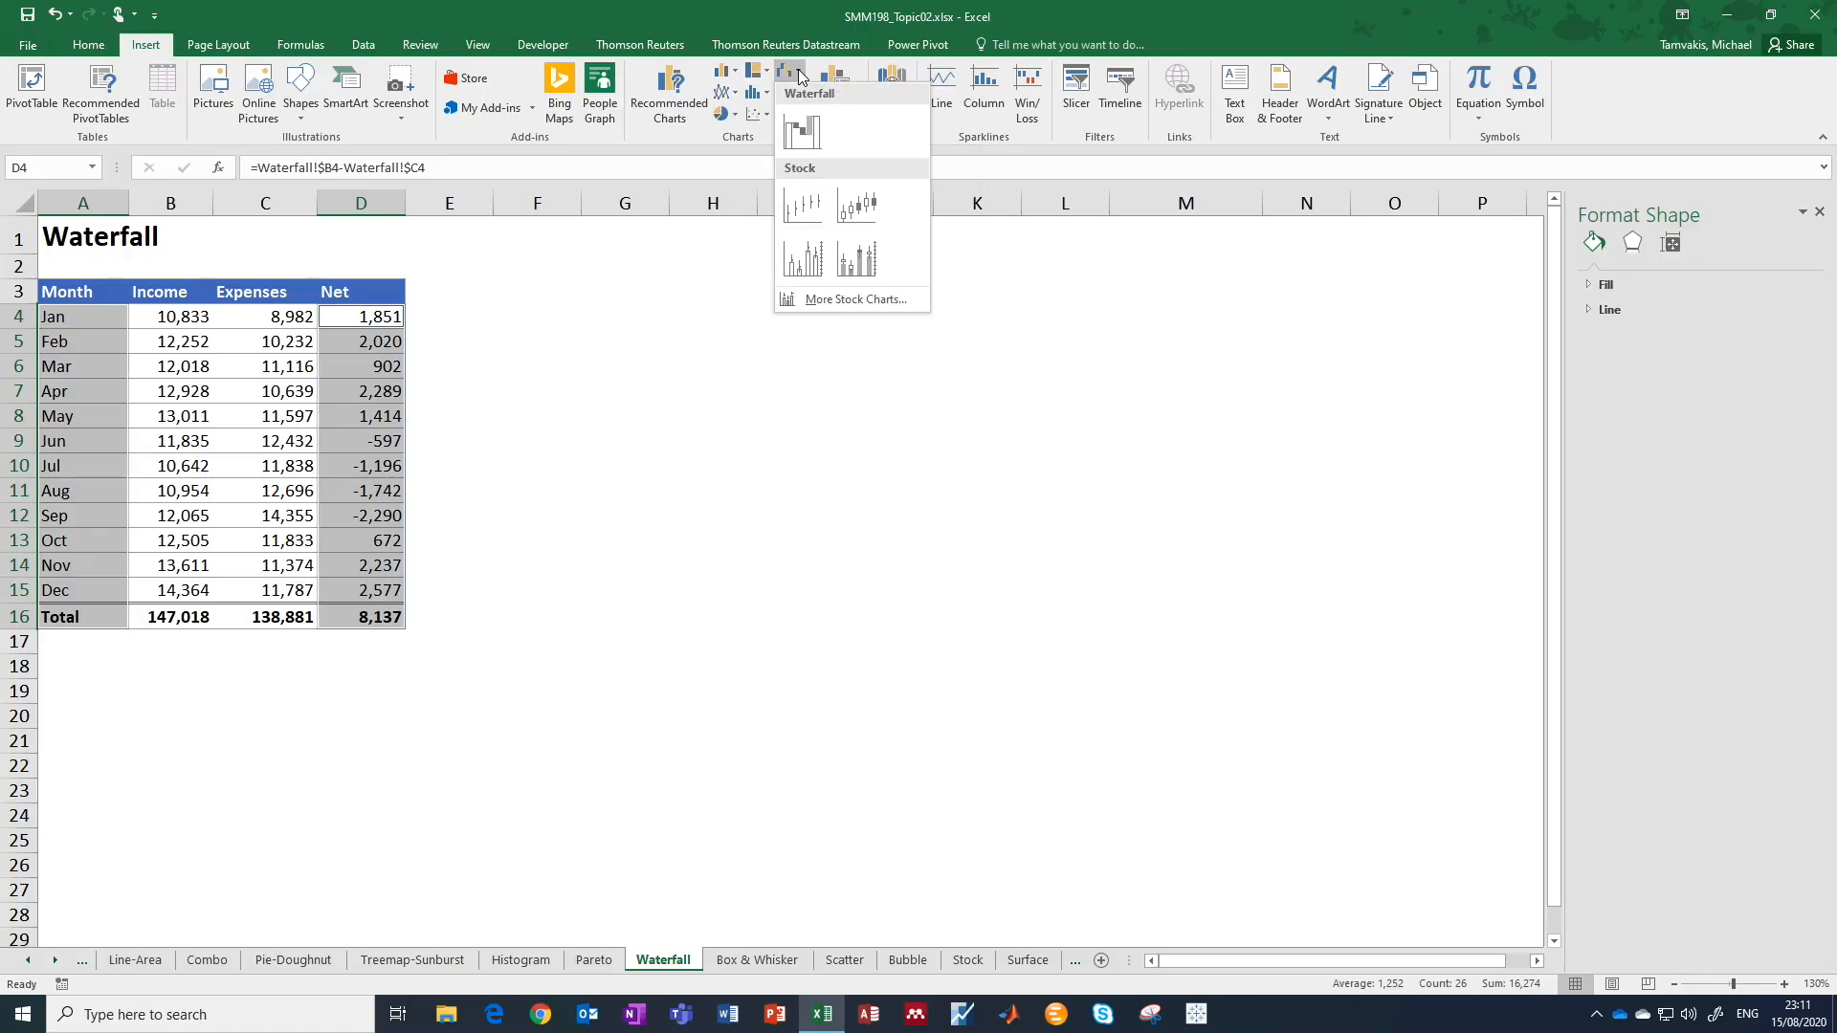
click(795, 139)
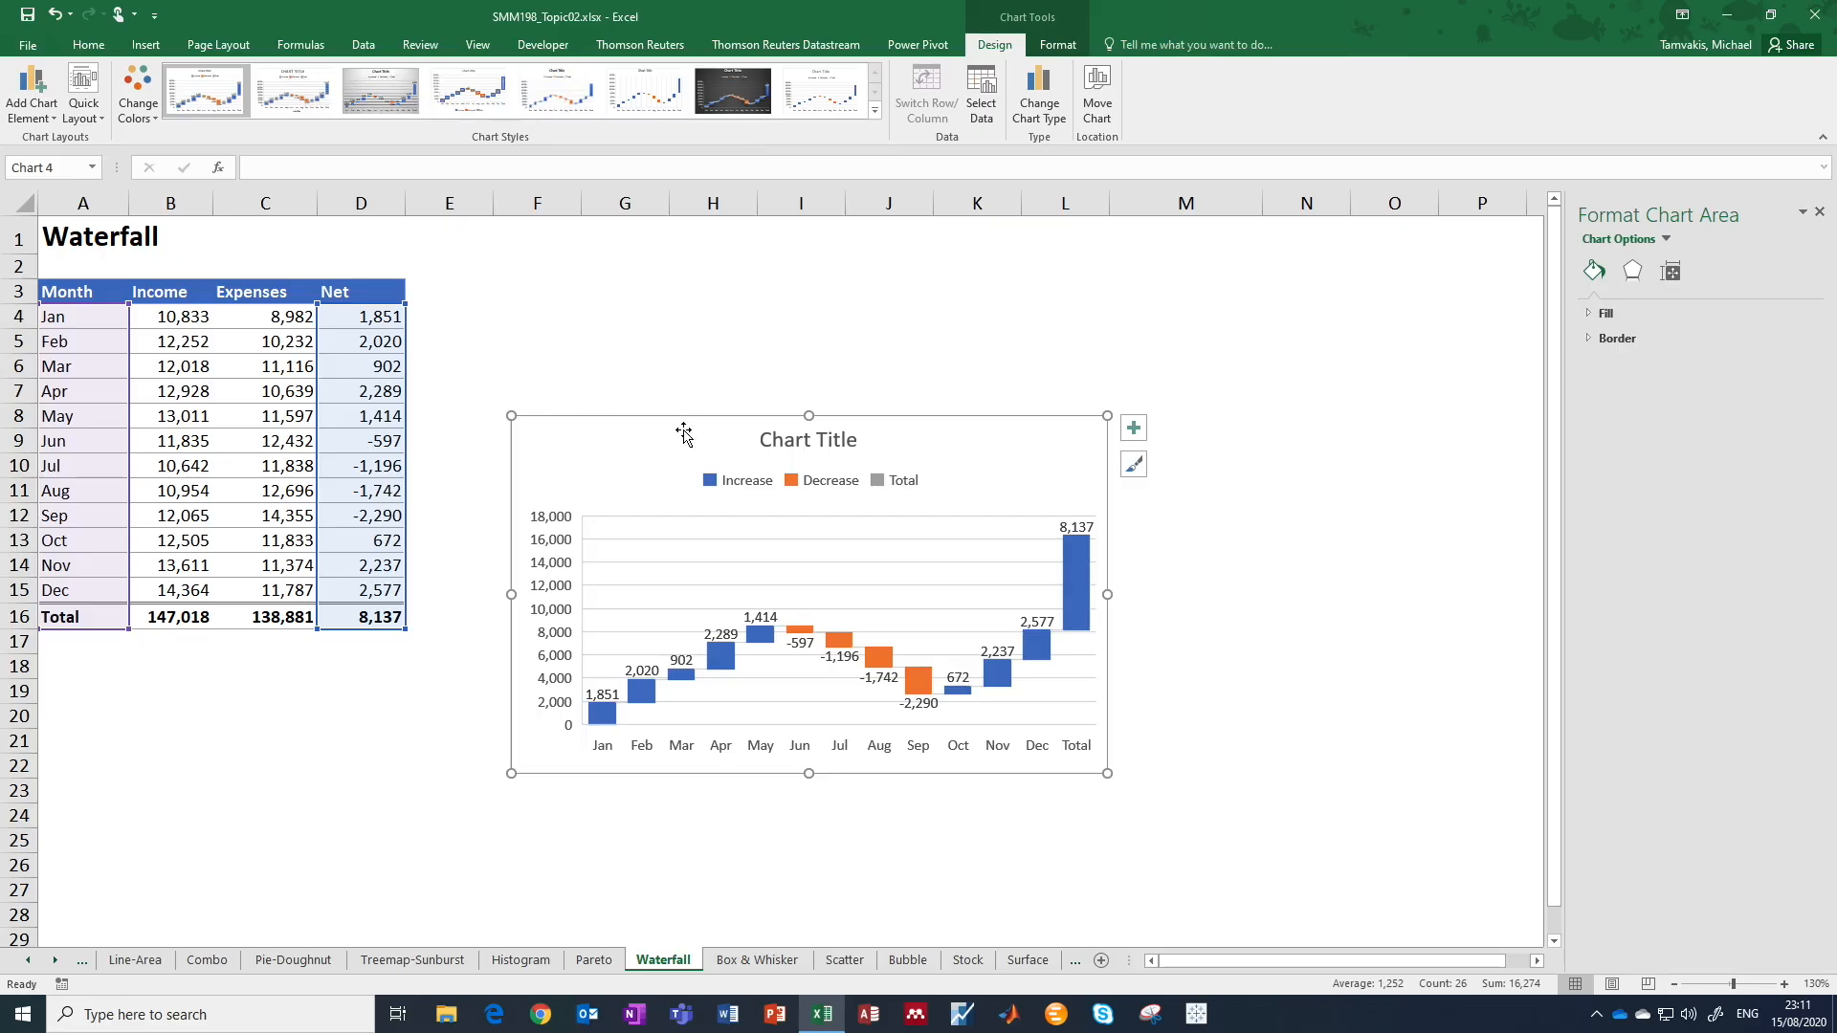
drag(512, 414, 433, 267)
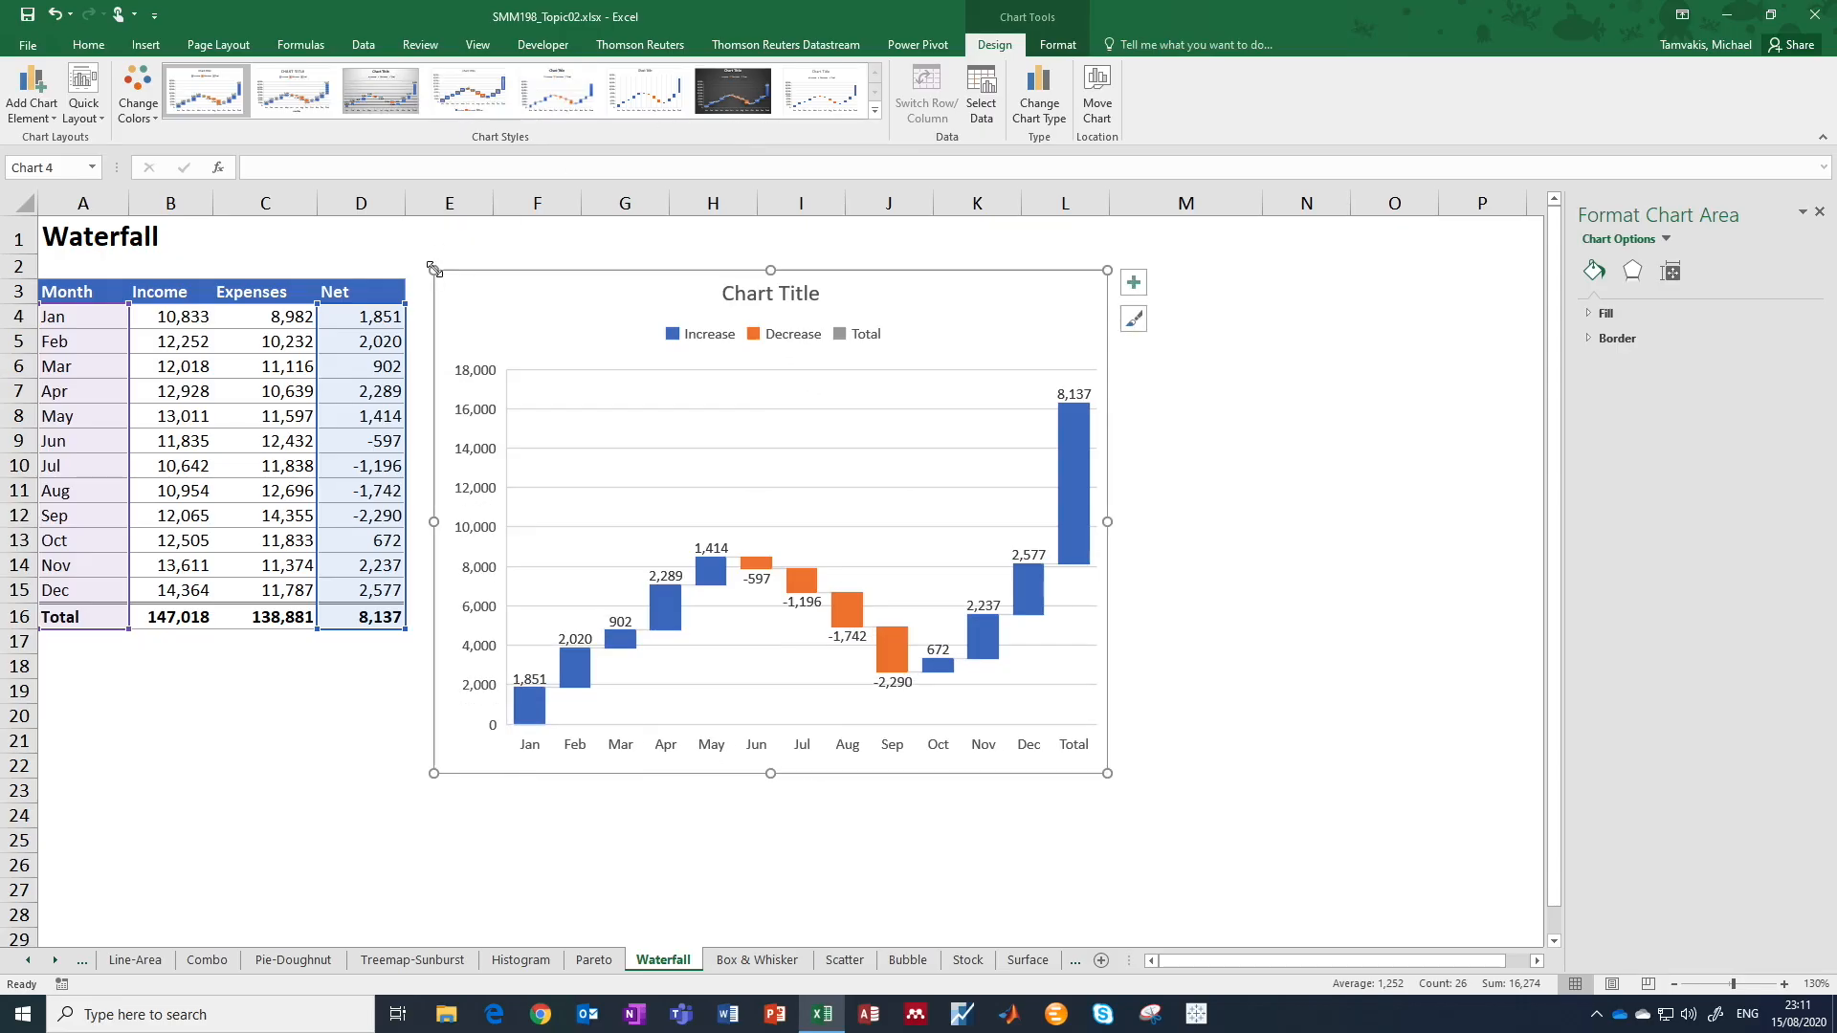
drag(1107, 775, 1399, 889)
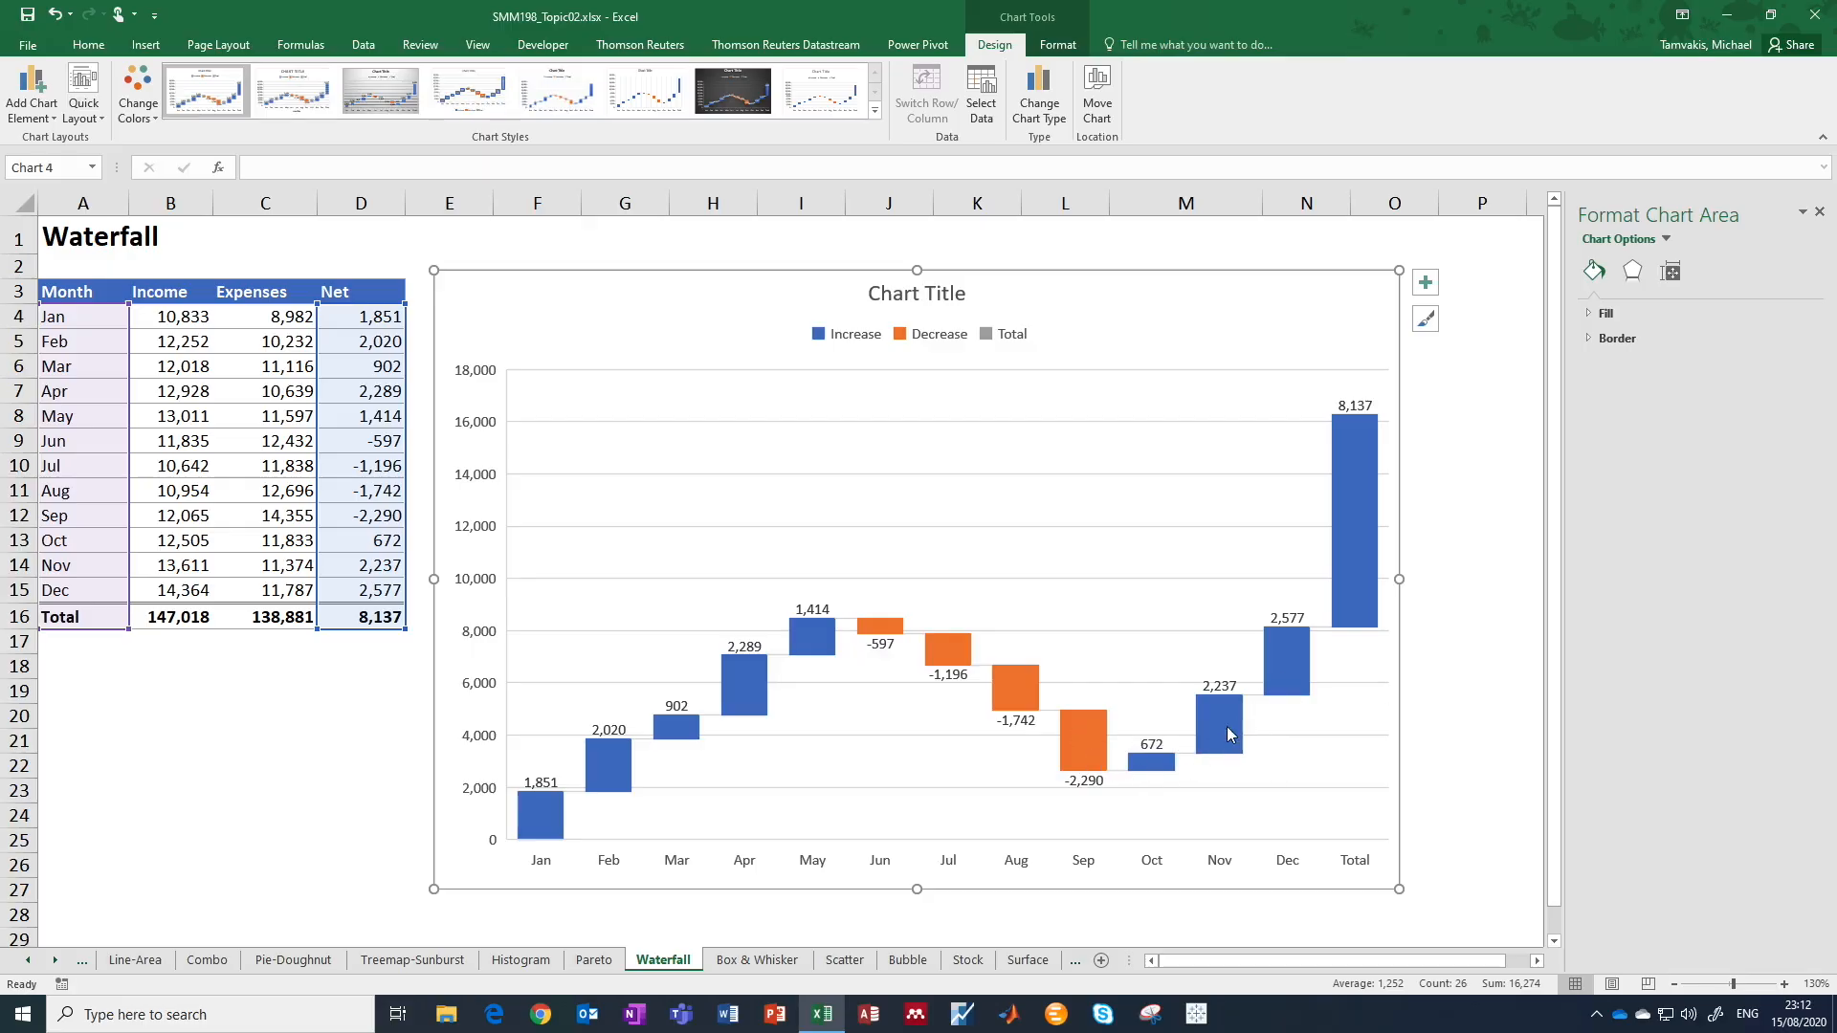
Set the waterfall chart's Total column as a total.
mouse_move(1267, 681)
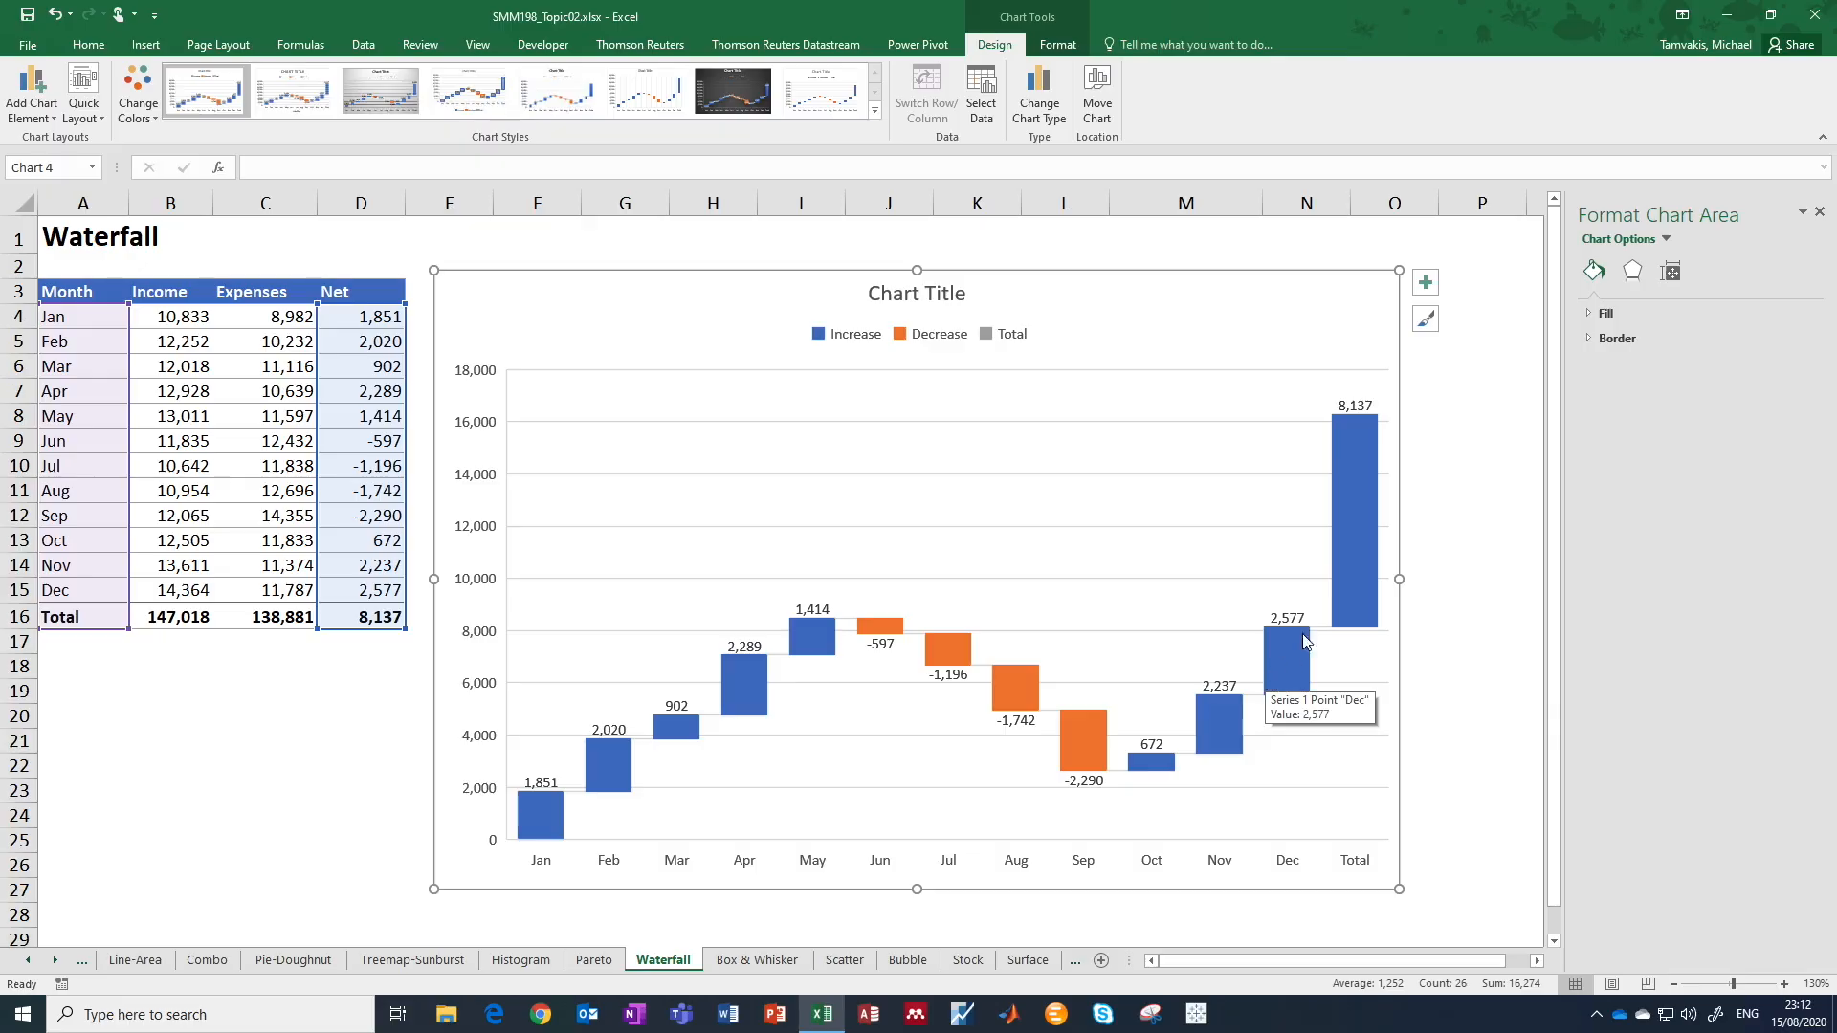
mouse_move(1355, 493)
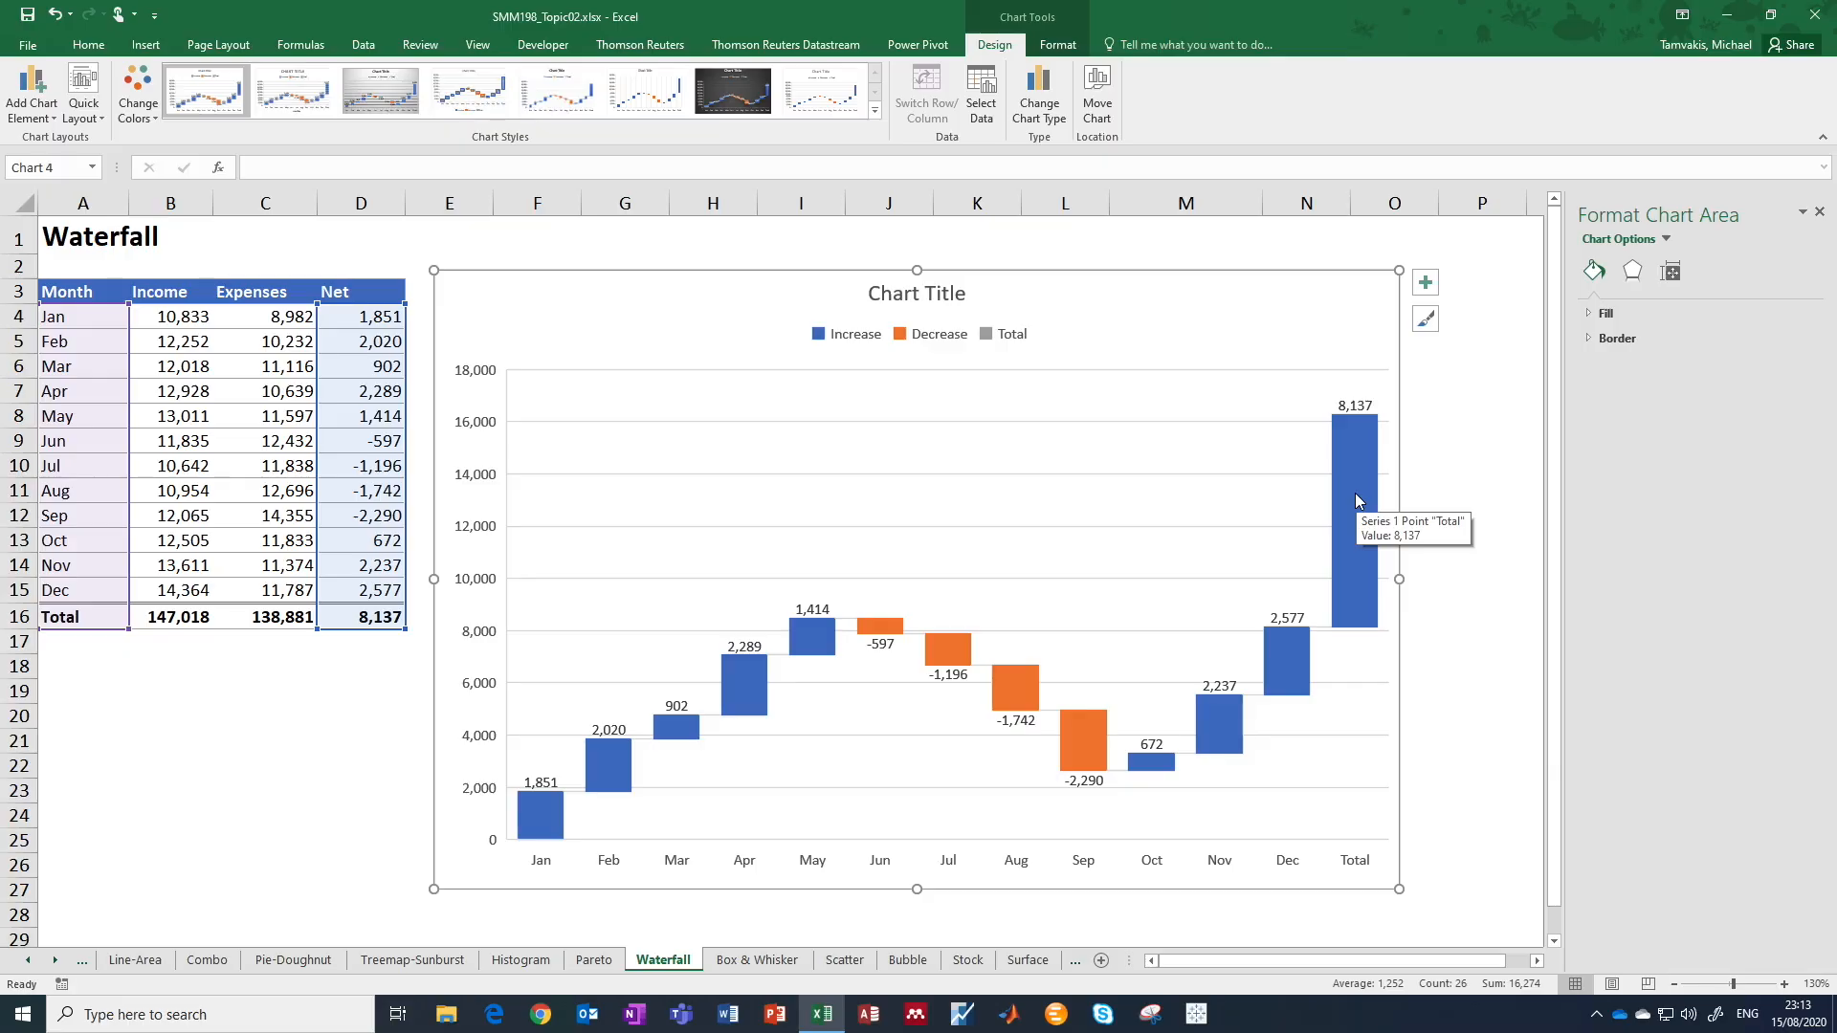
click(1356, 496)
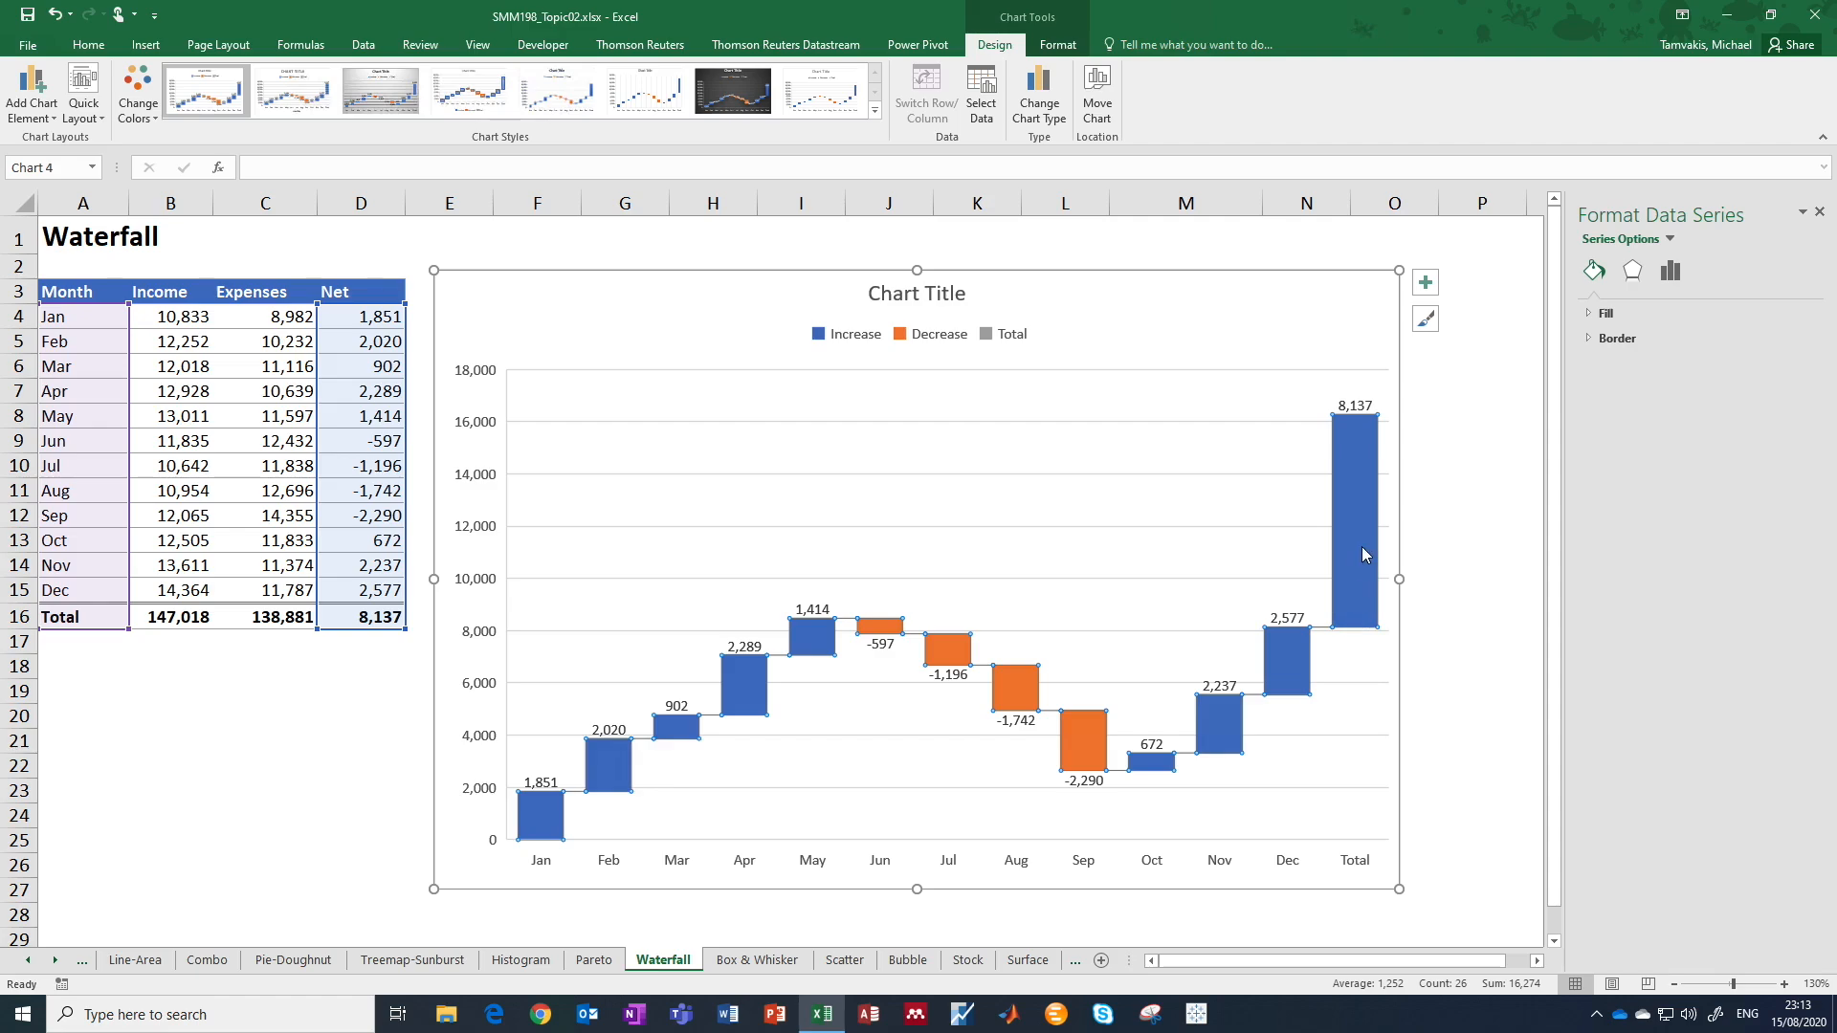
mouse_move(1363, 553)
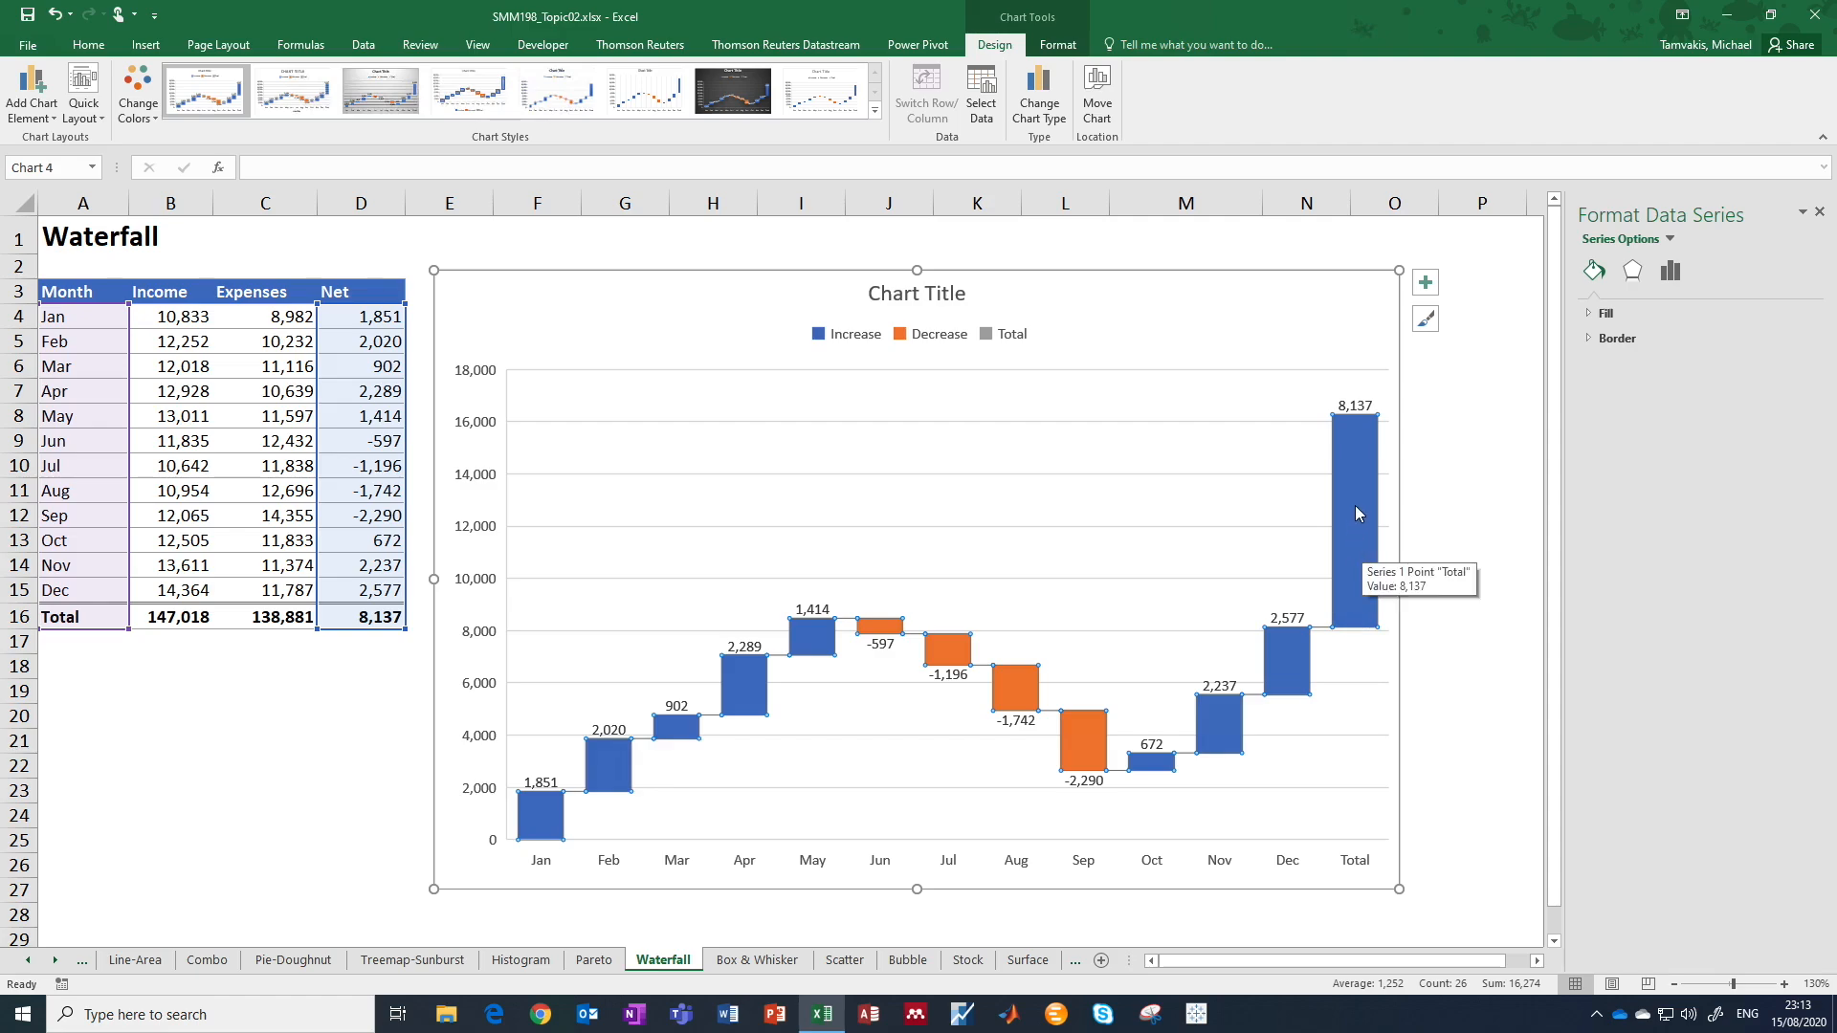
click(1355, 505)
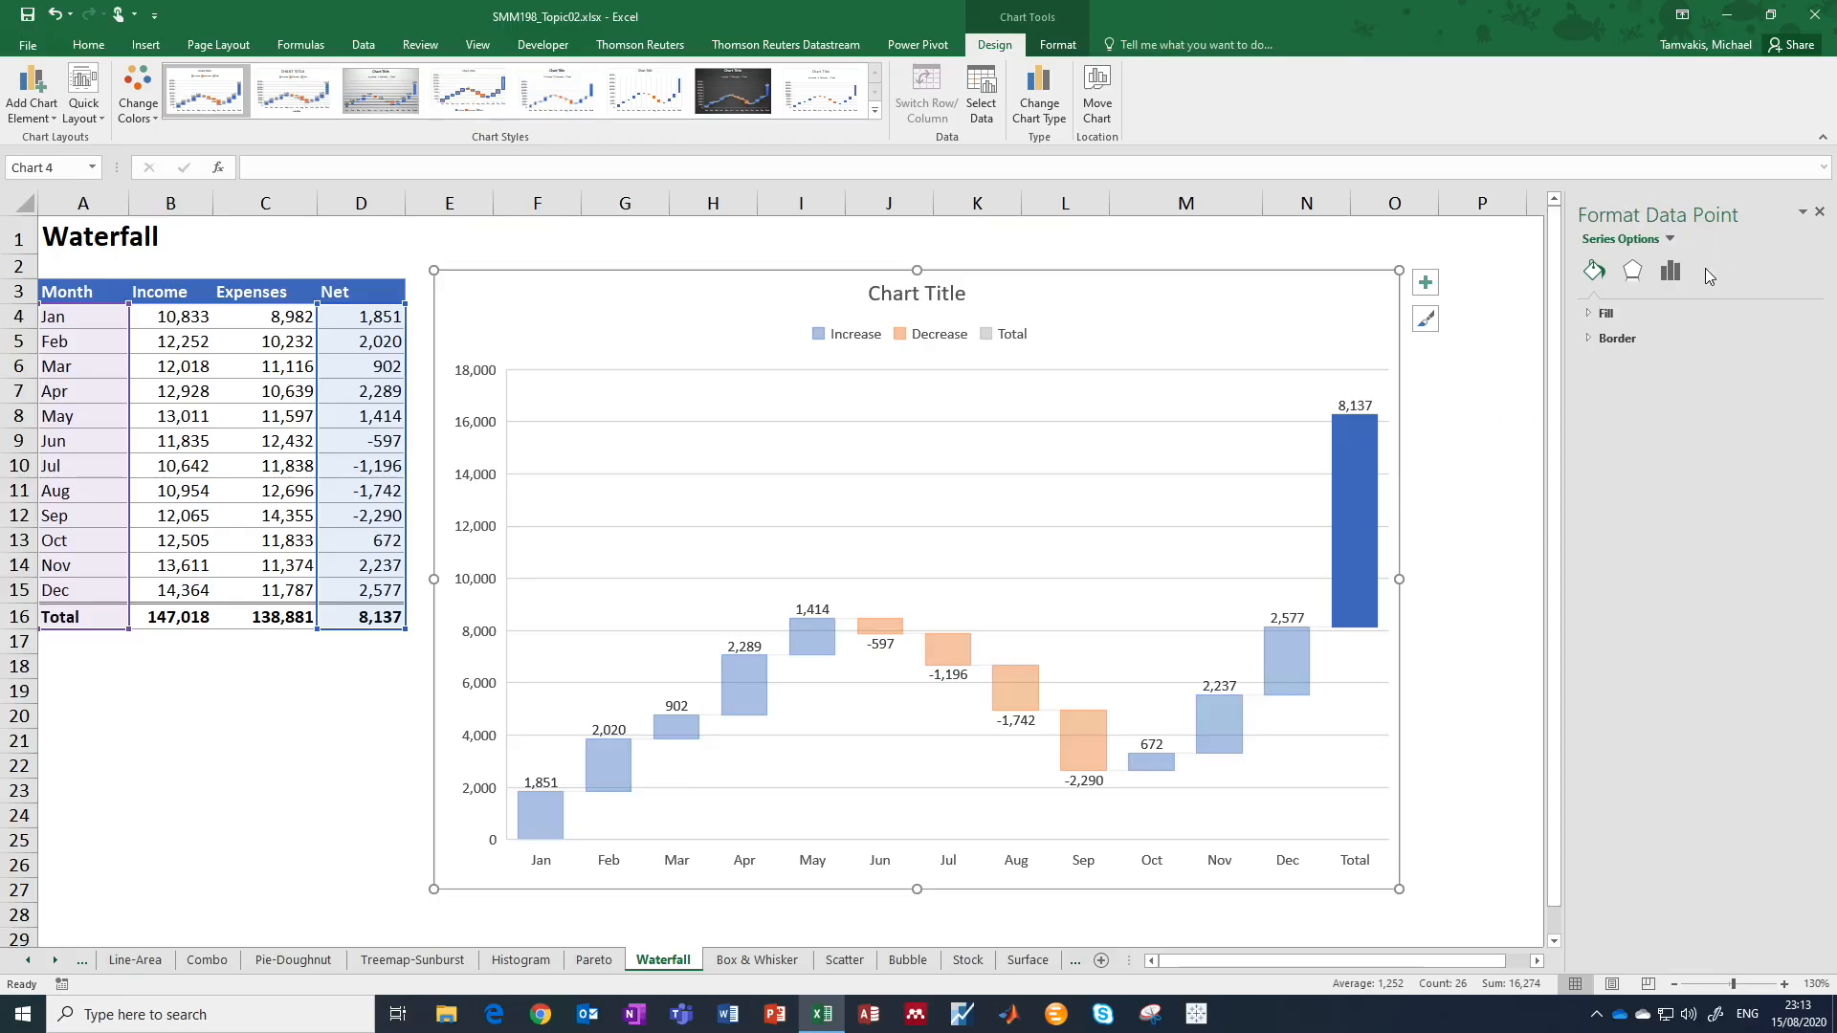
click(1670, 272)
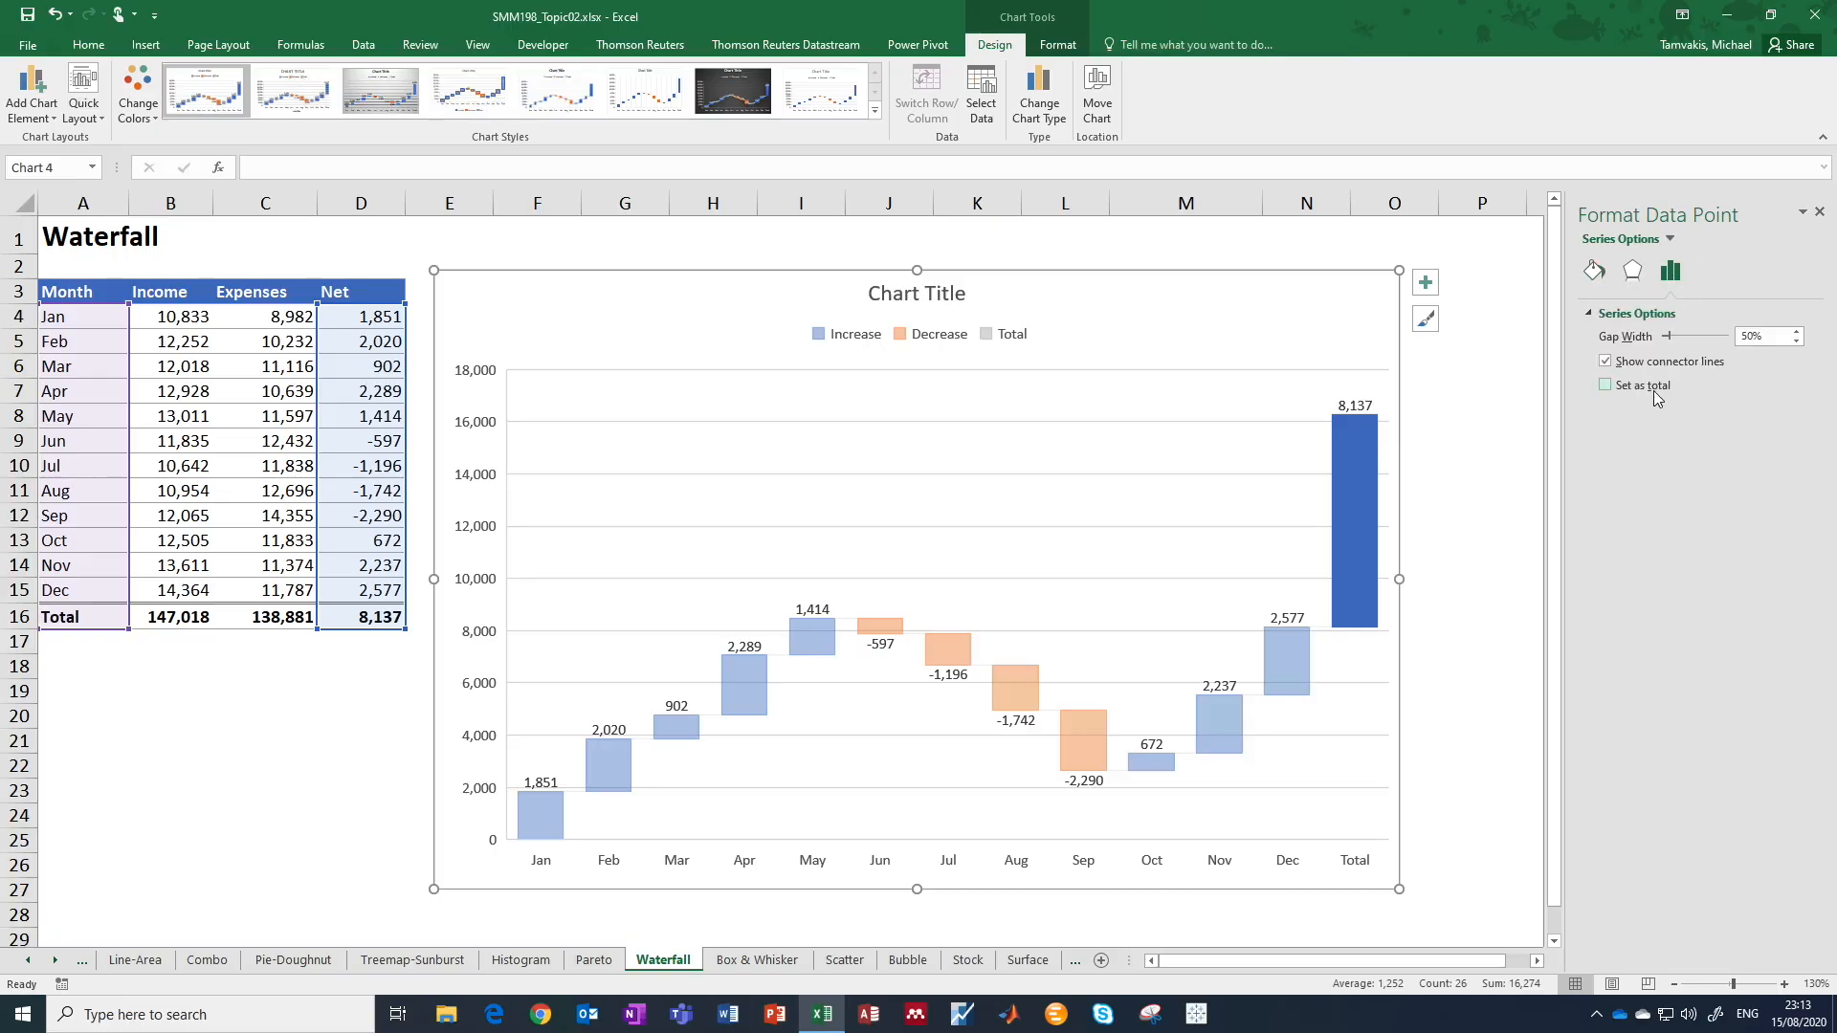
click(1606, 386)
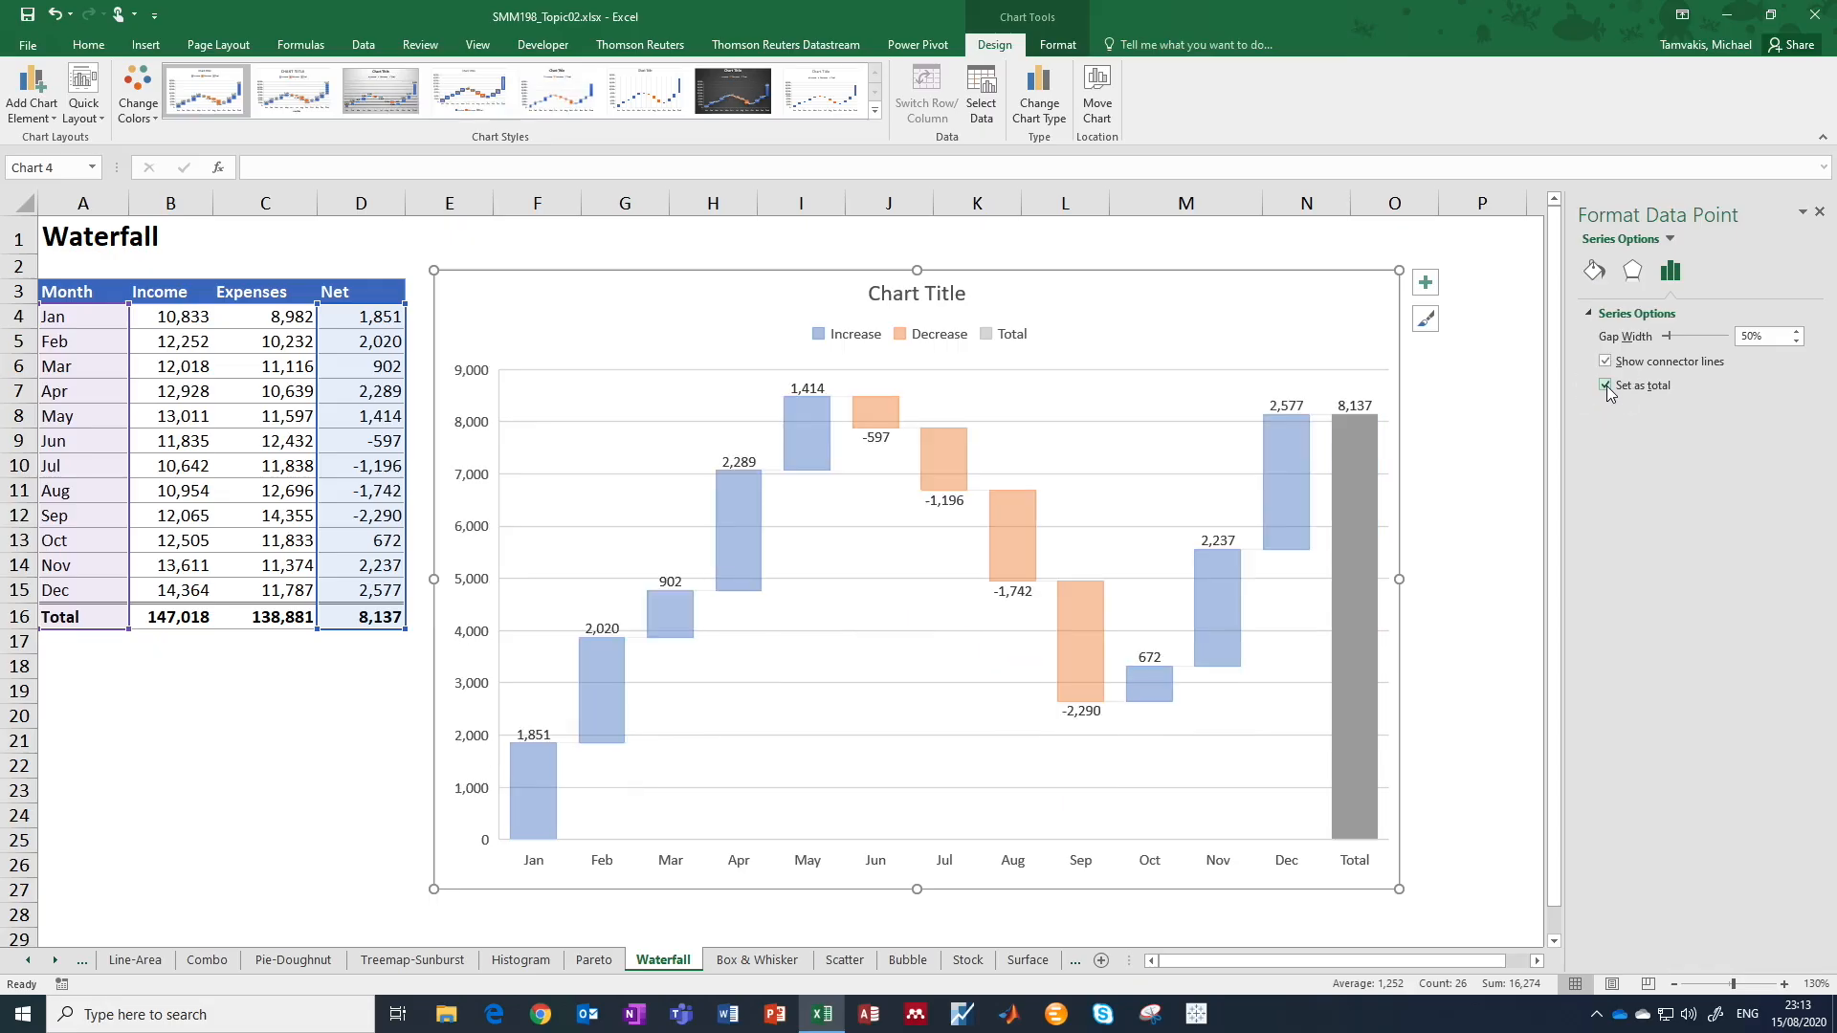
click(1323, 291)
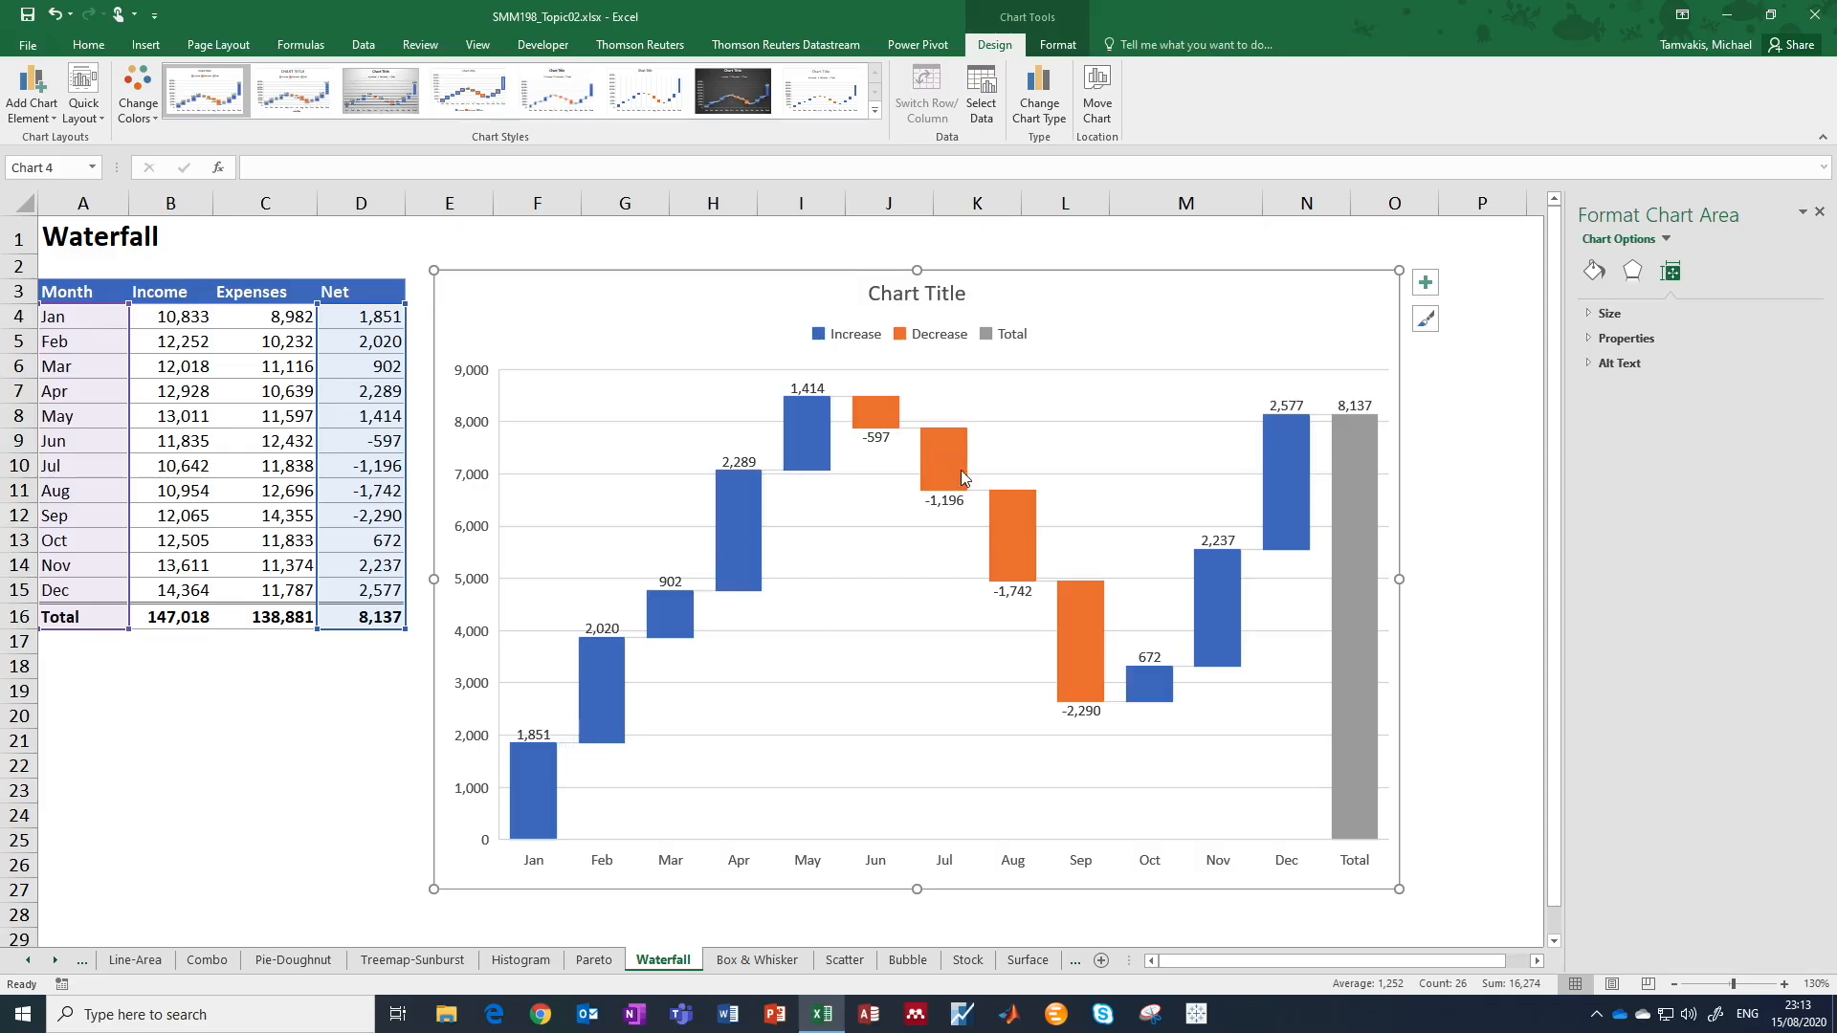
mouse_move(1337, 599)
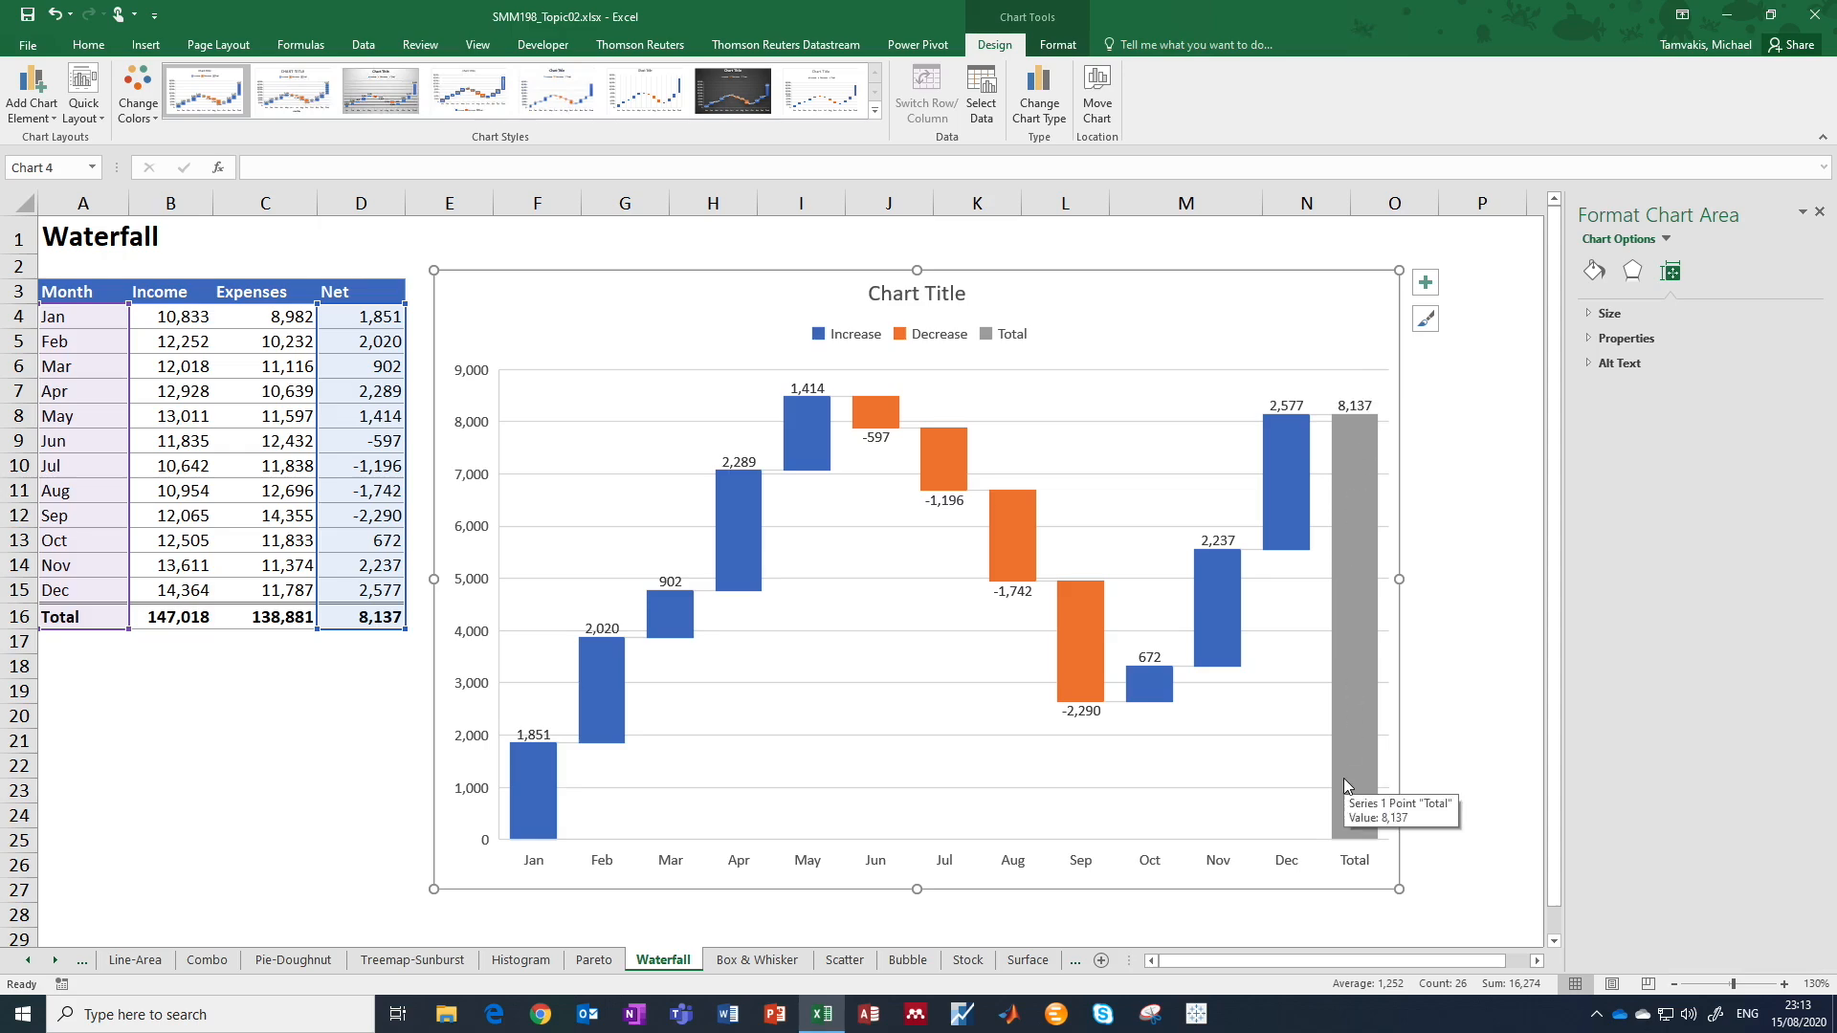
mouse_move(1280, 552)
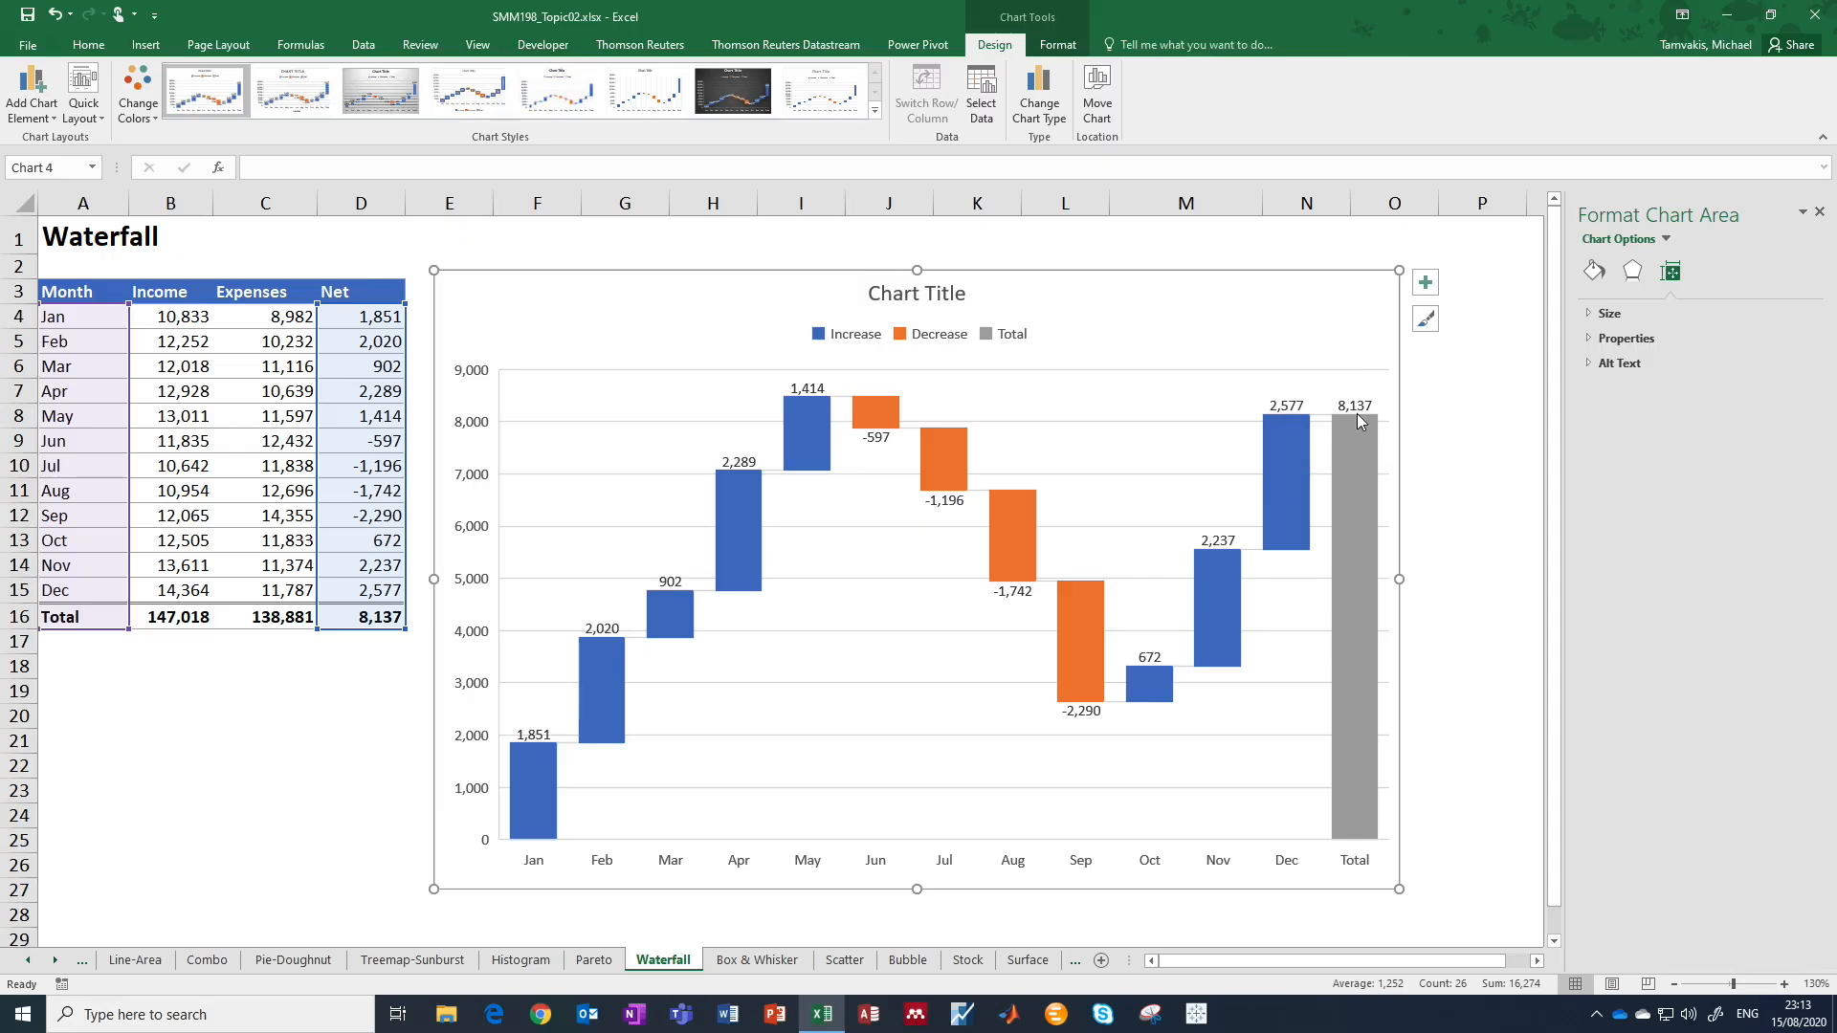
mouse_move(1364, 422)
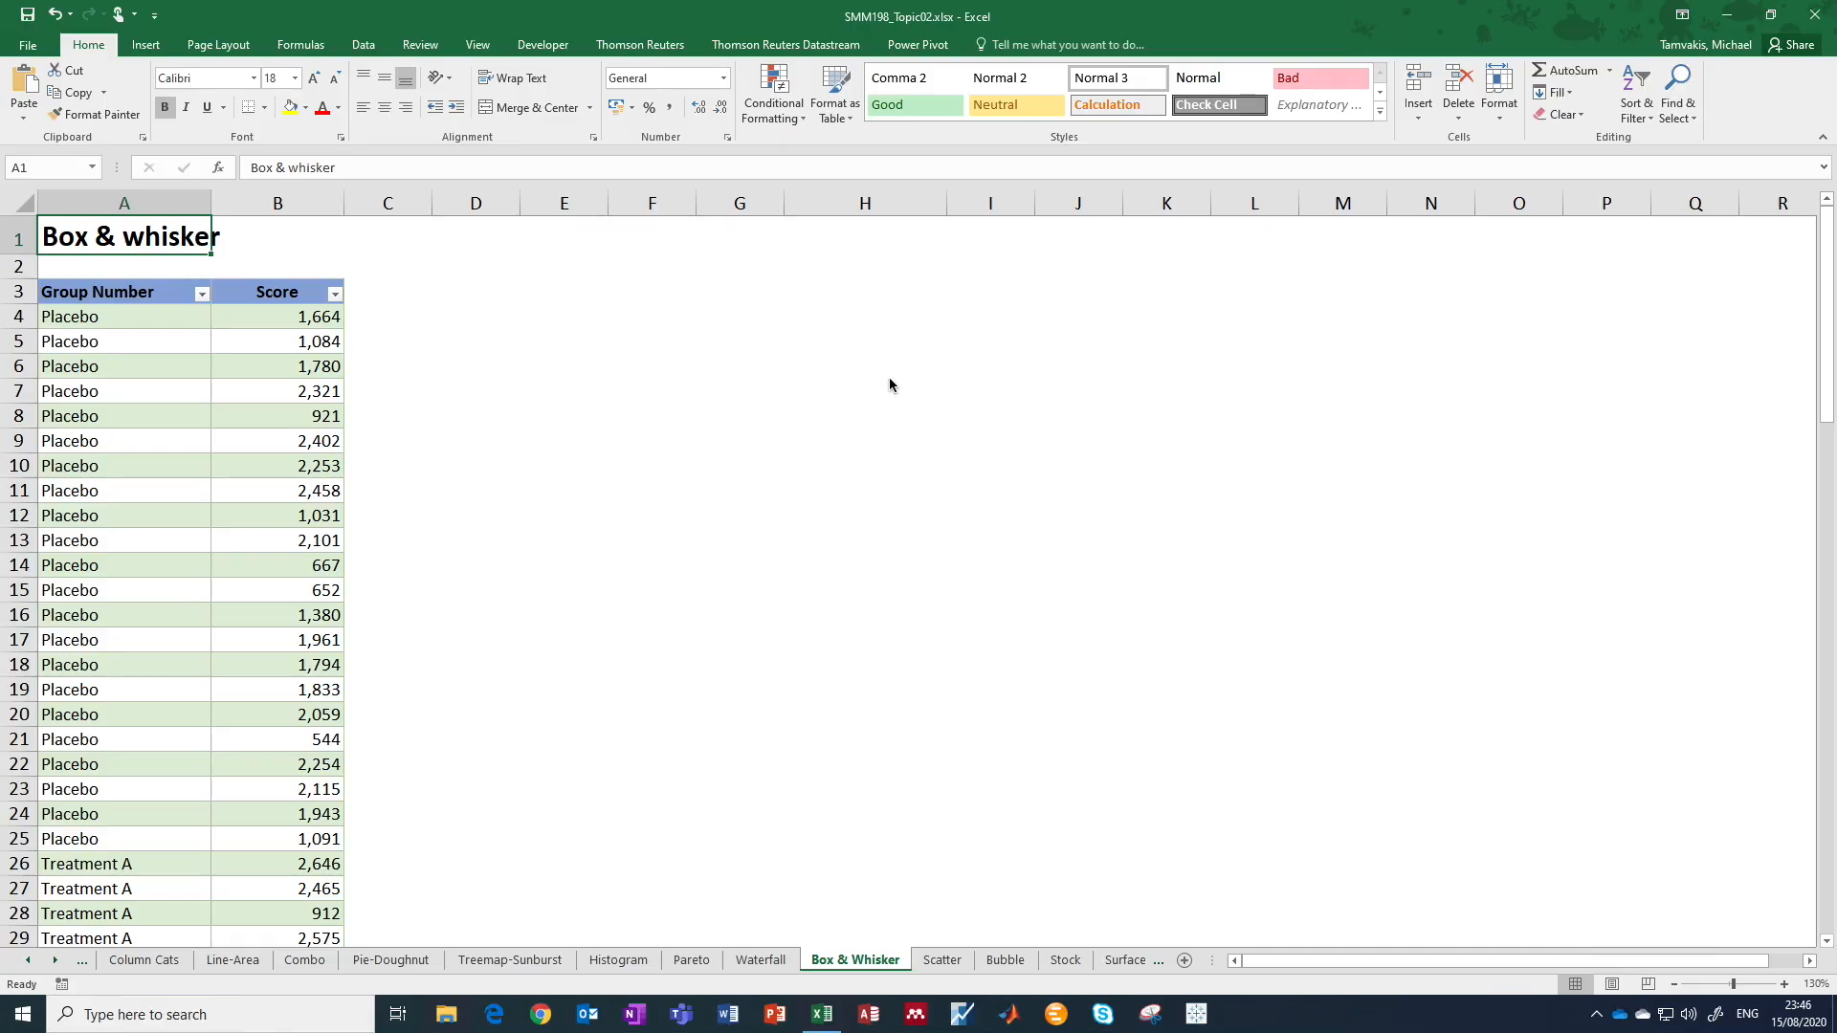
Look through the treatment groups and scores listed on the Box & Whisker sheet and return to the first record.
click(127, 312)
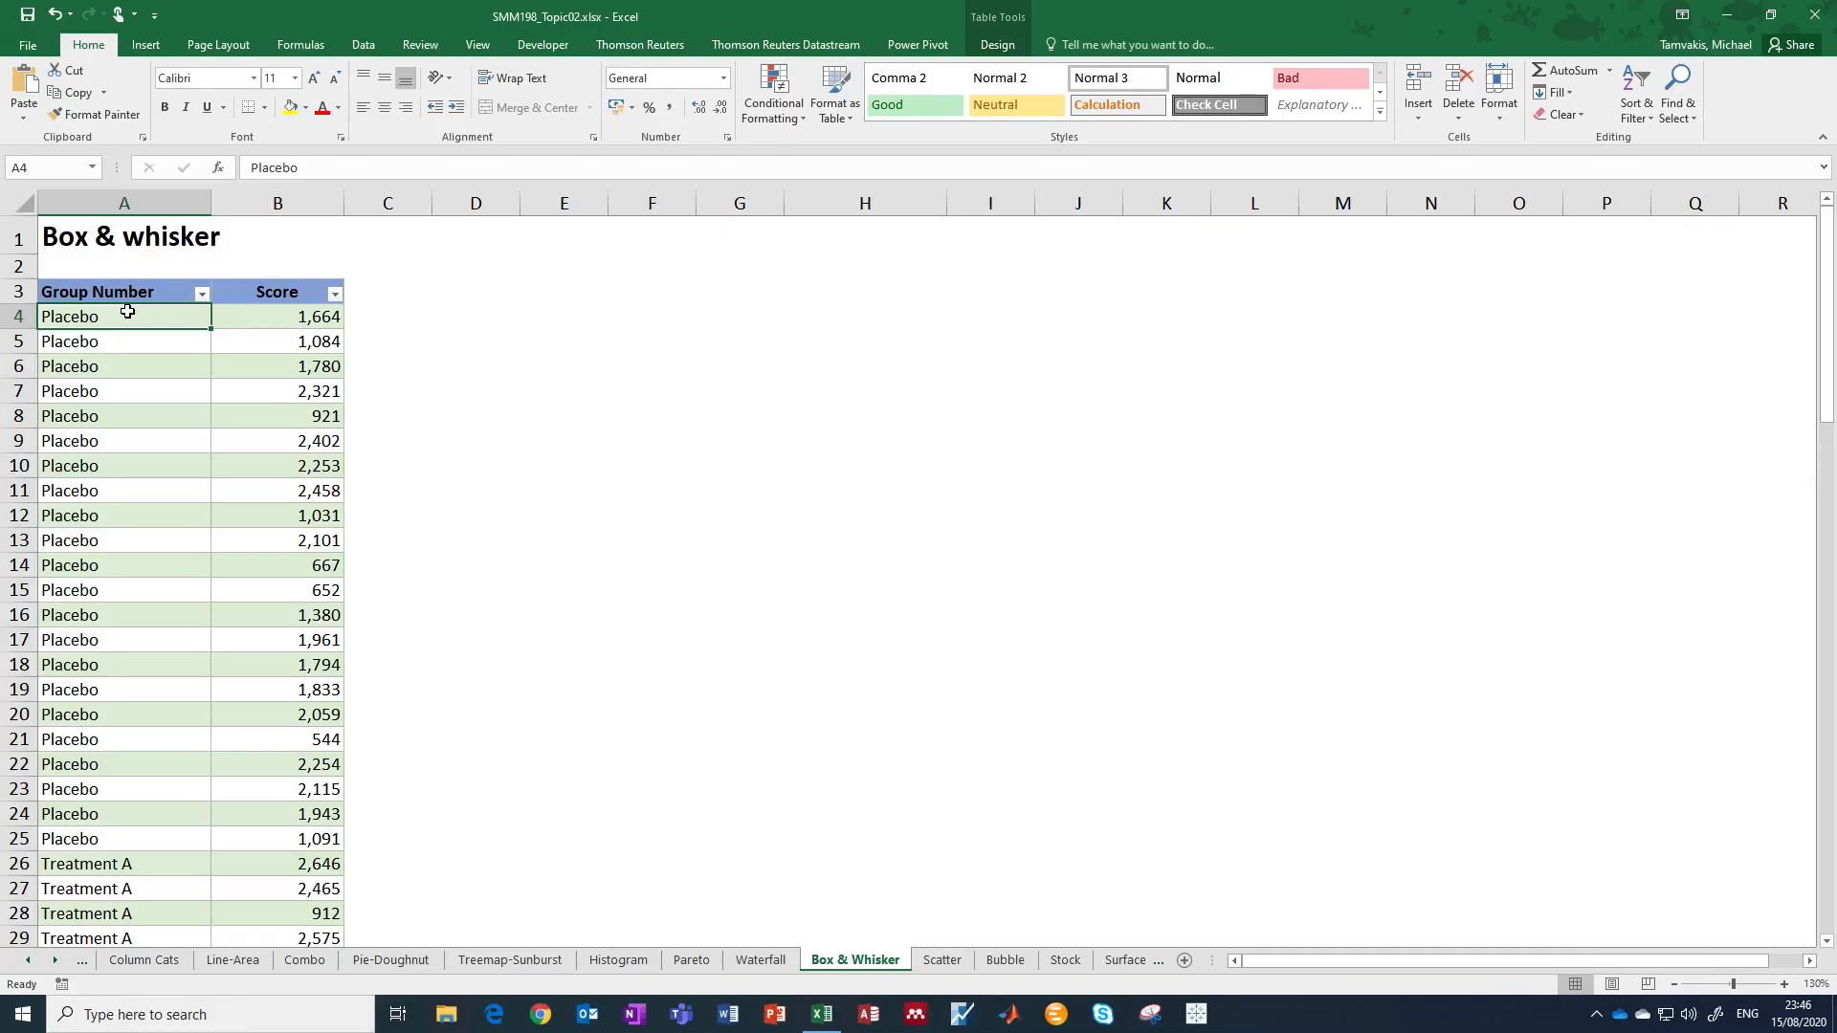
key(Page_Down)
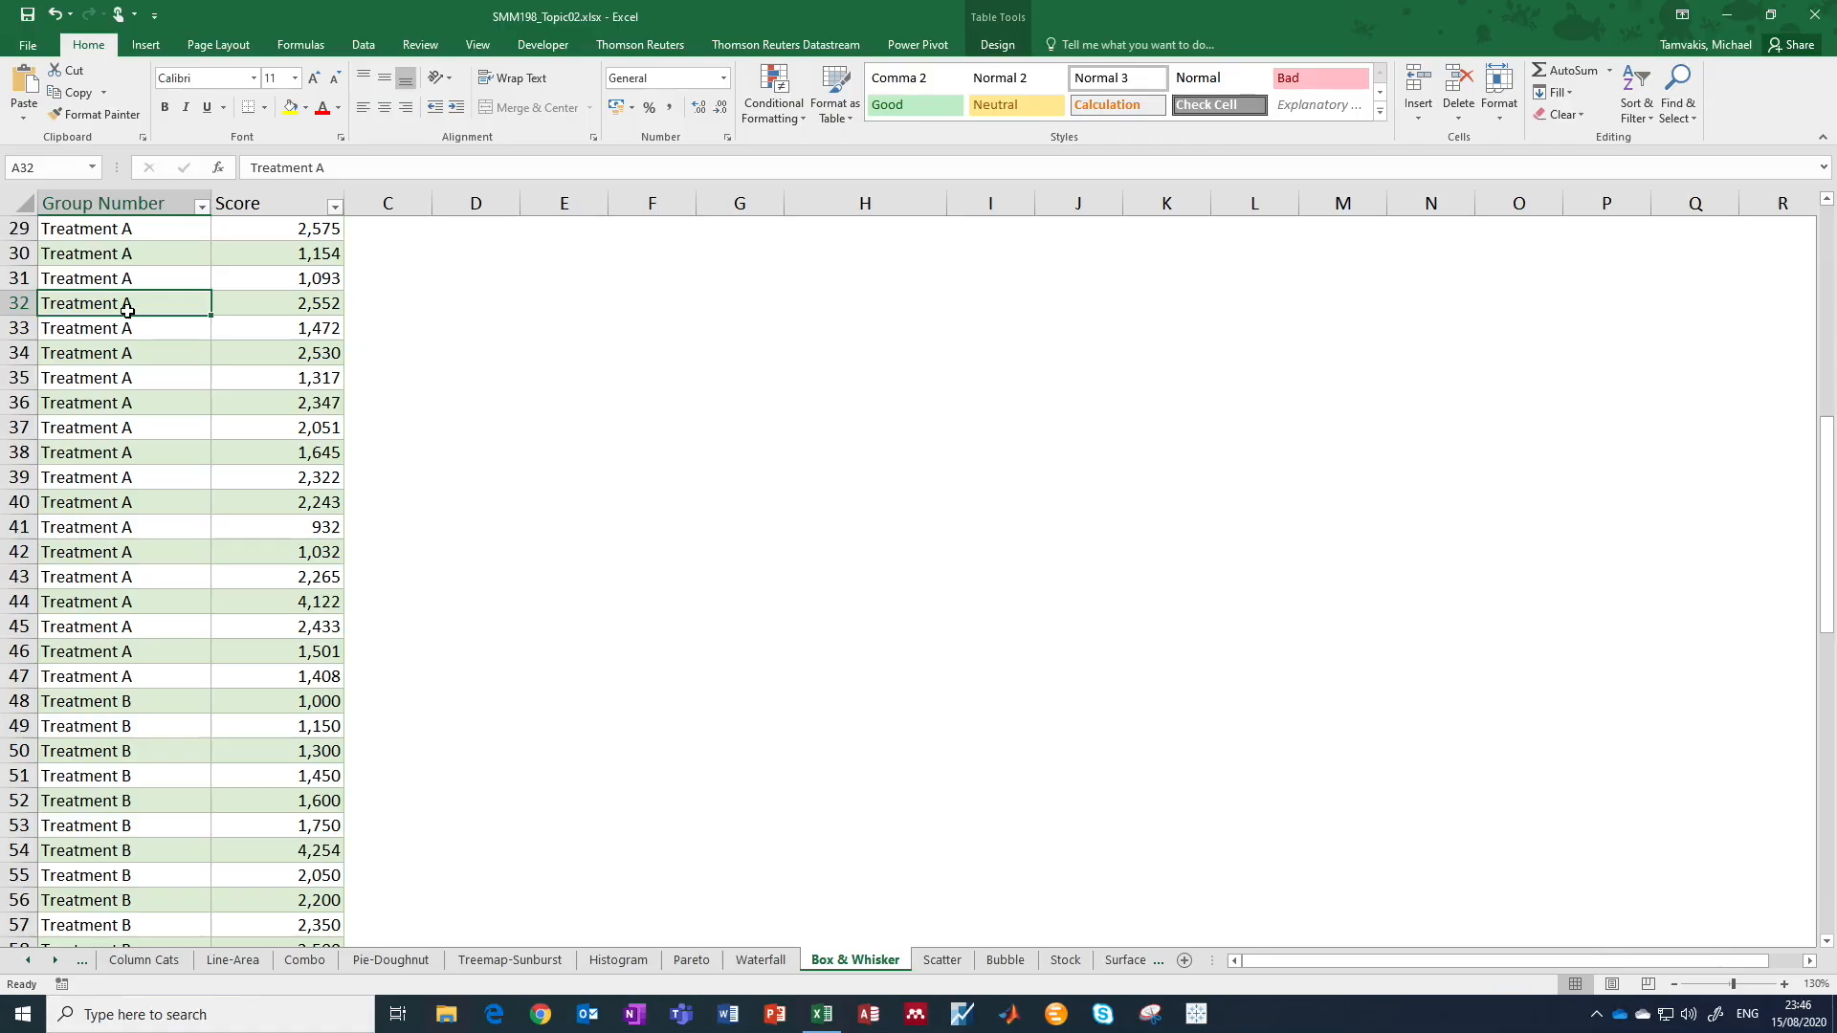
key(Page_Down)
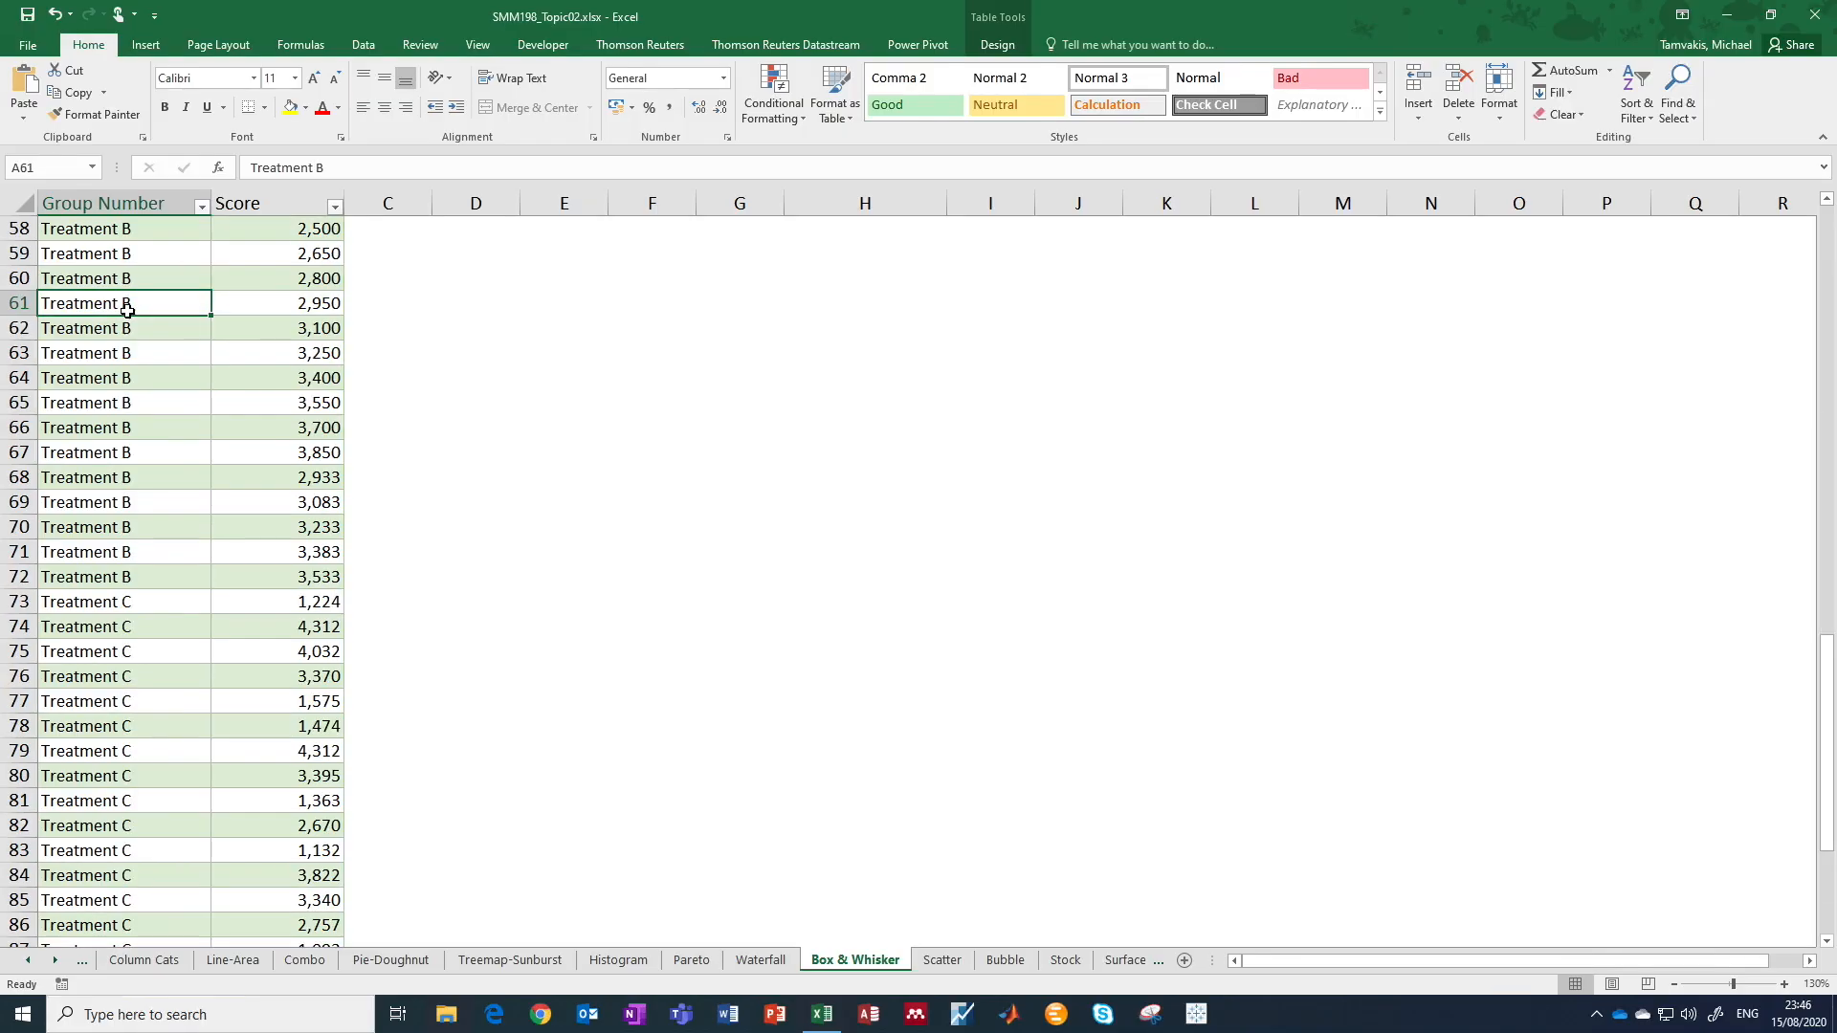
key(Page_Down)
key(Page_Up)
key(Page_Up)
key(Page_Up)
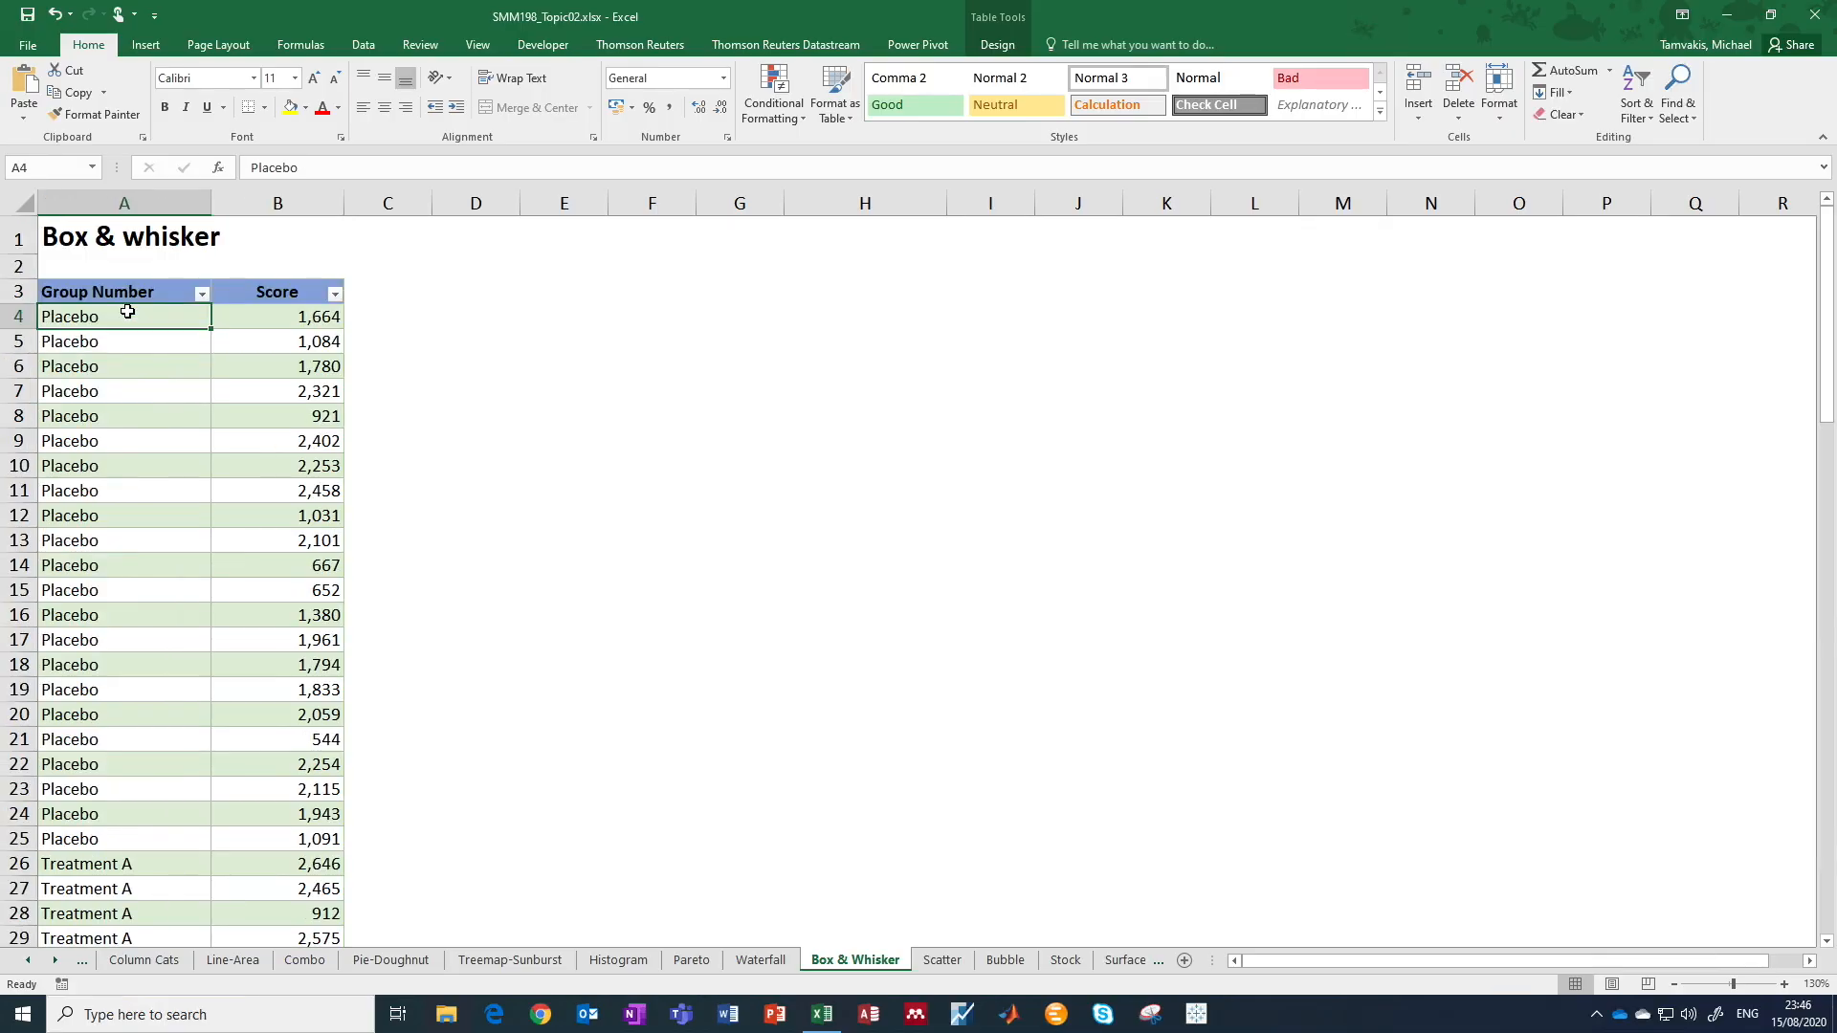
Insert a box and whisker chart of the scores by group and enlarge it to cover about C3 to N27.
key(Right)
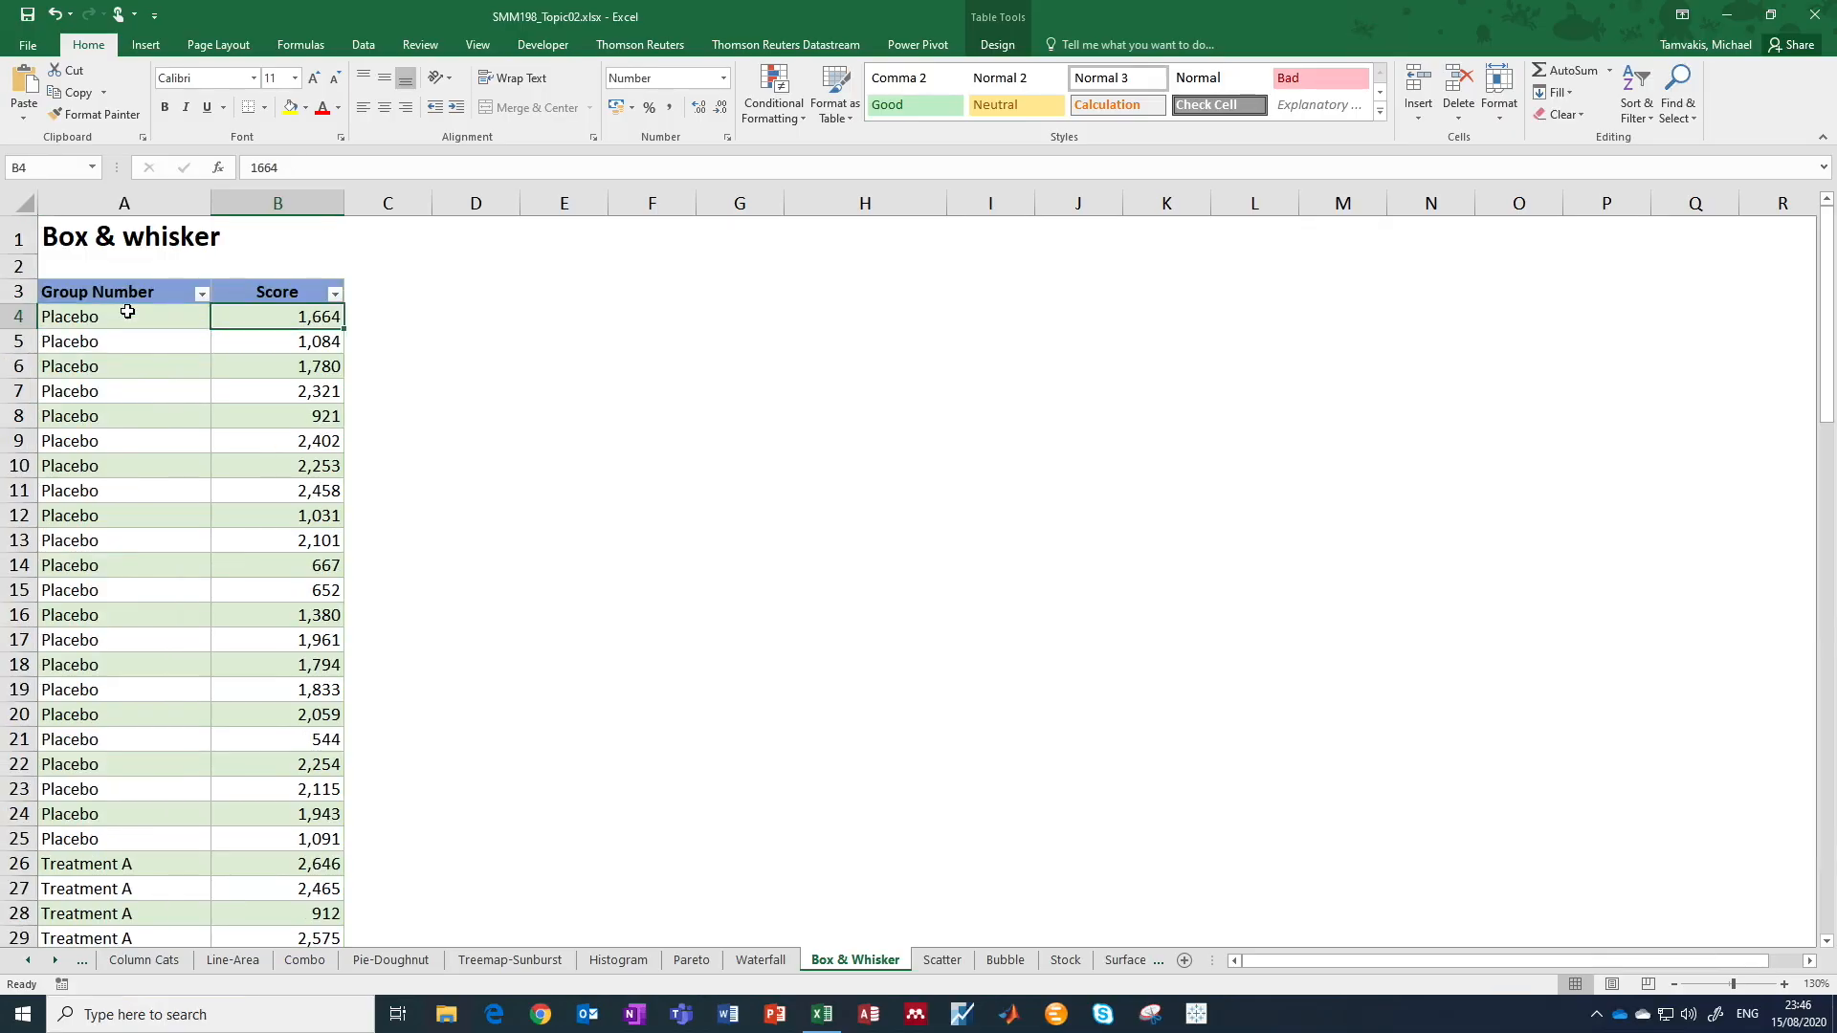
key(Down)
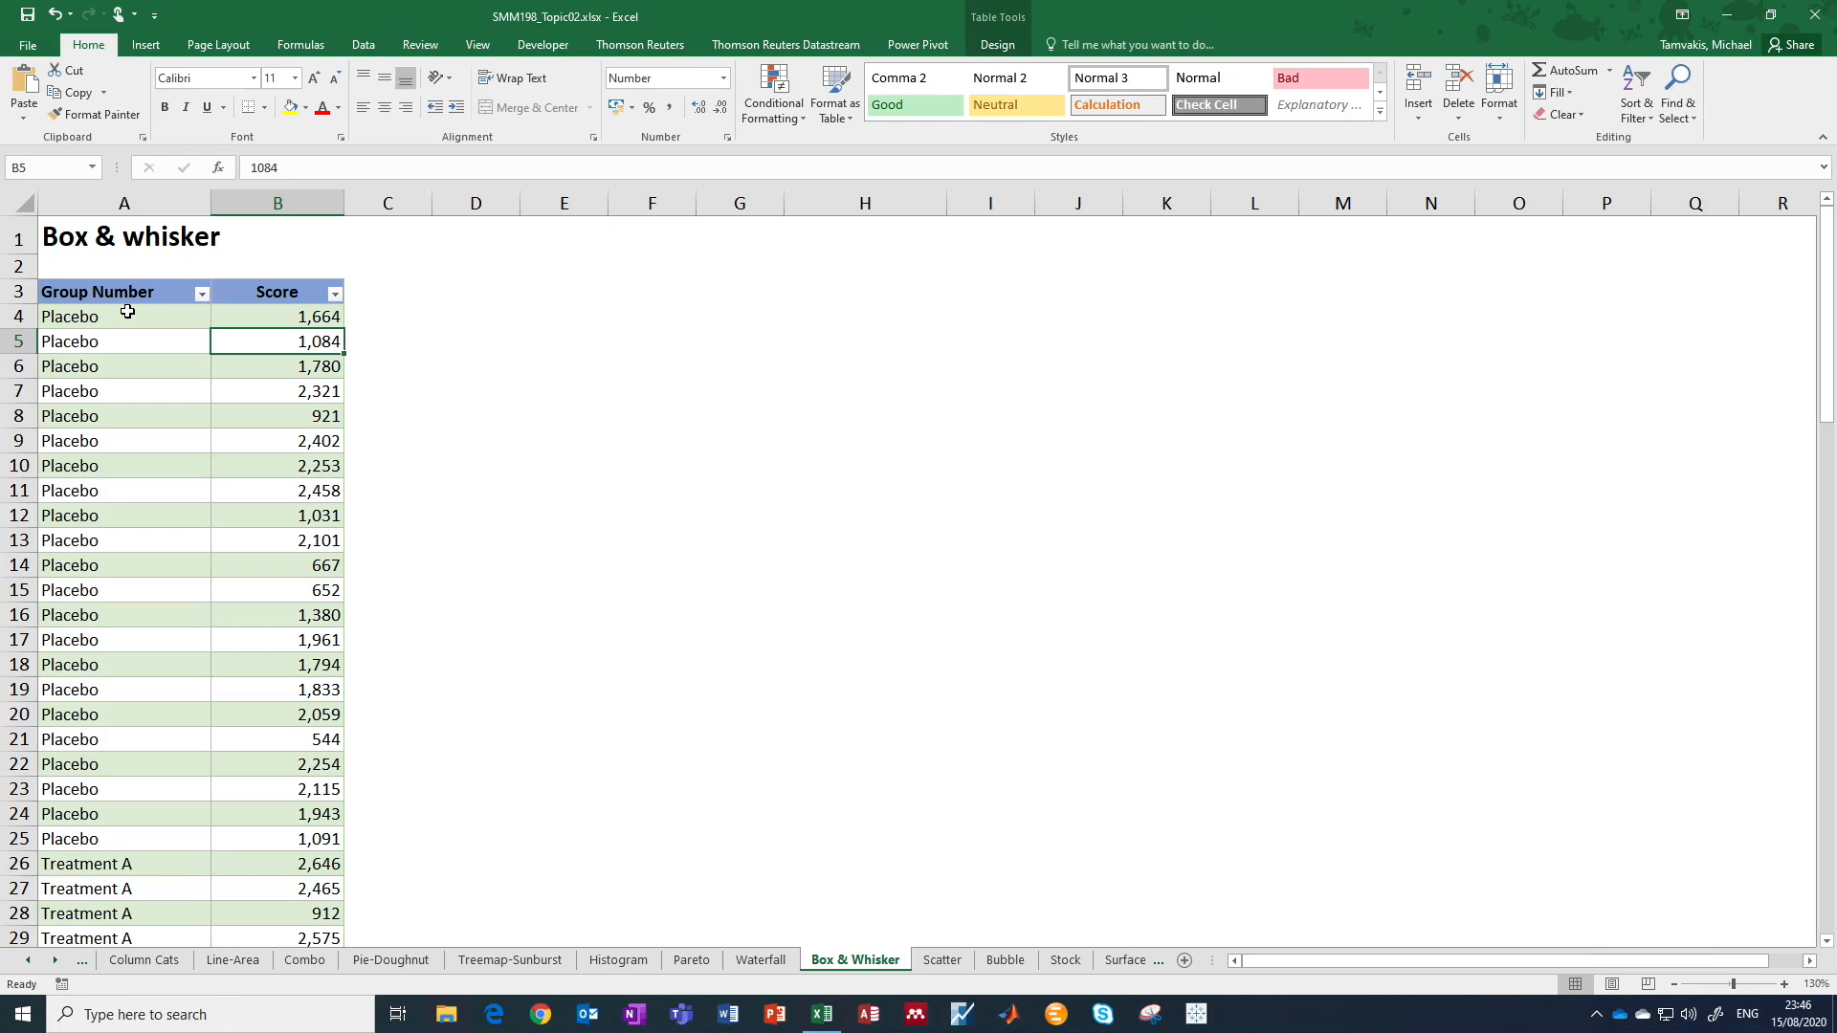
click(149, 48)
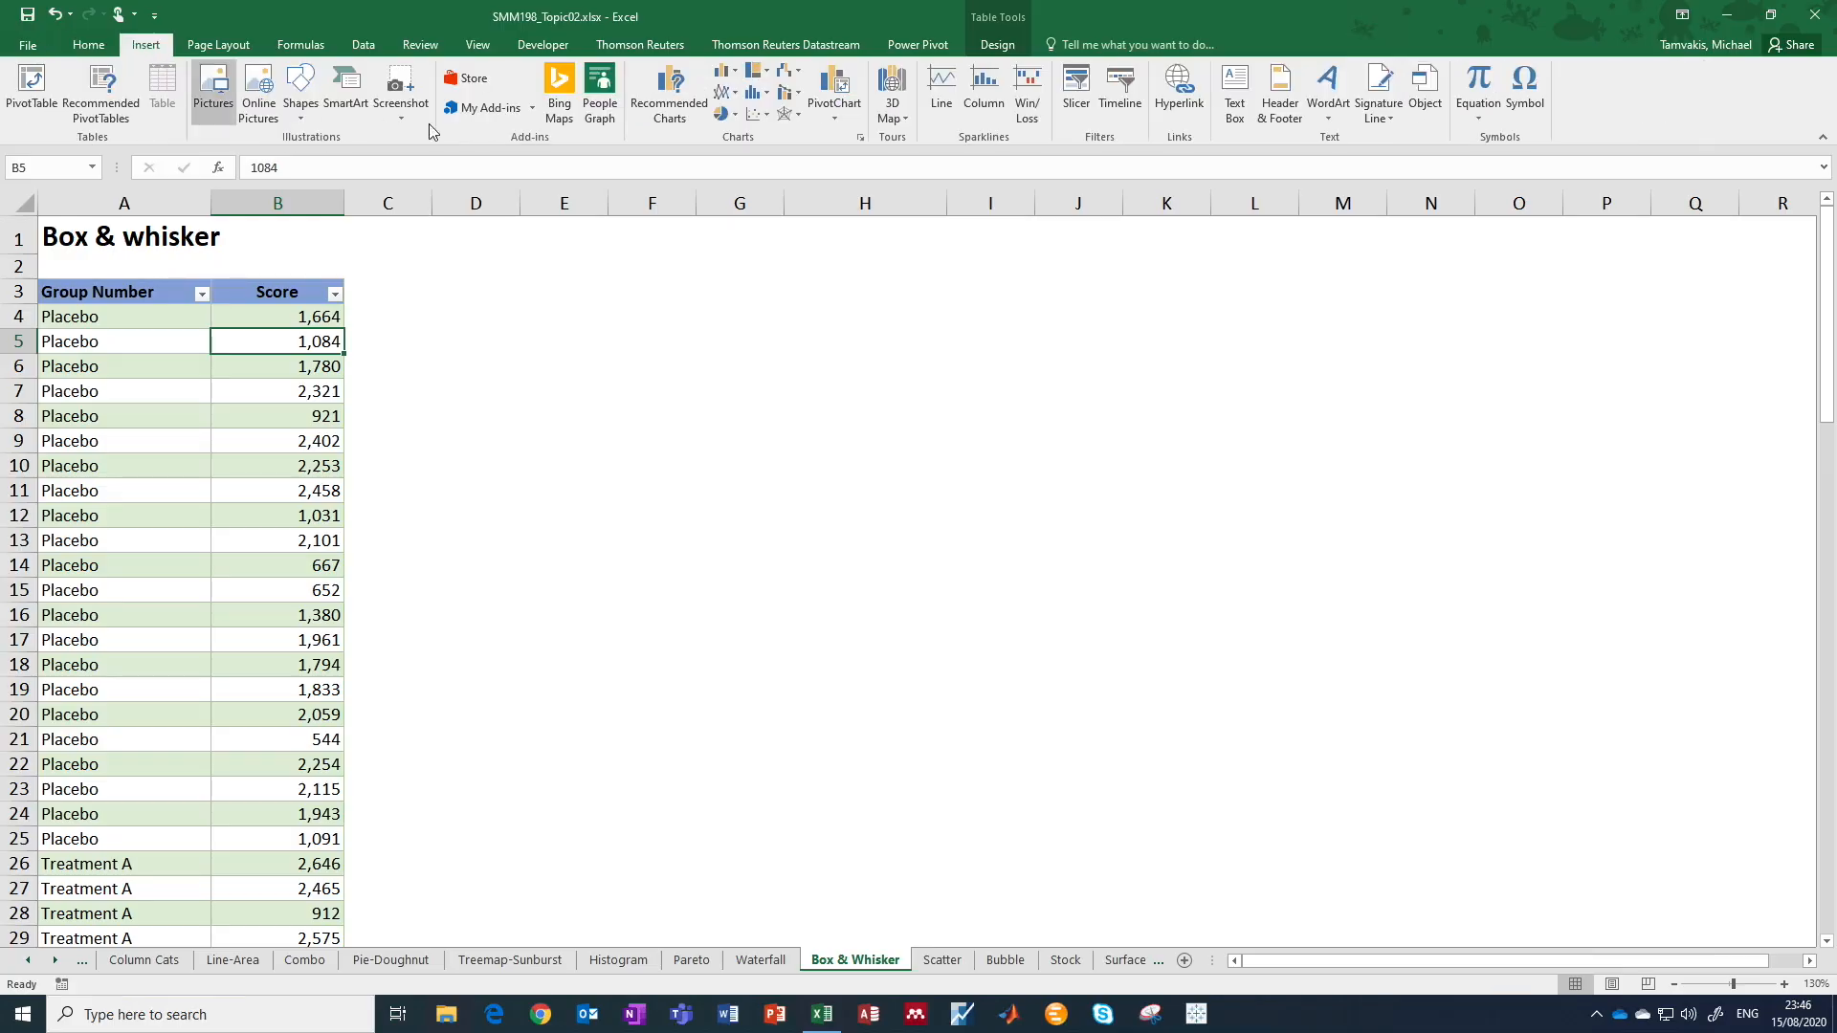
click(768, 95)
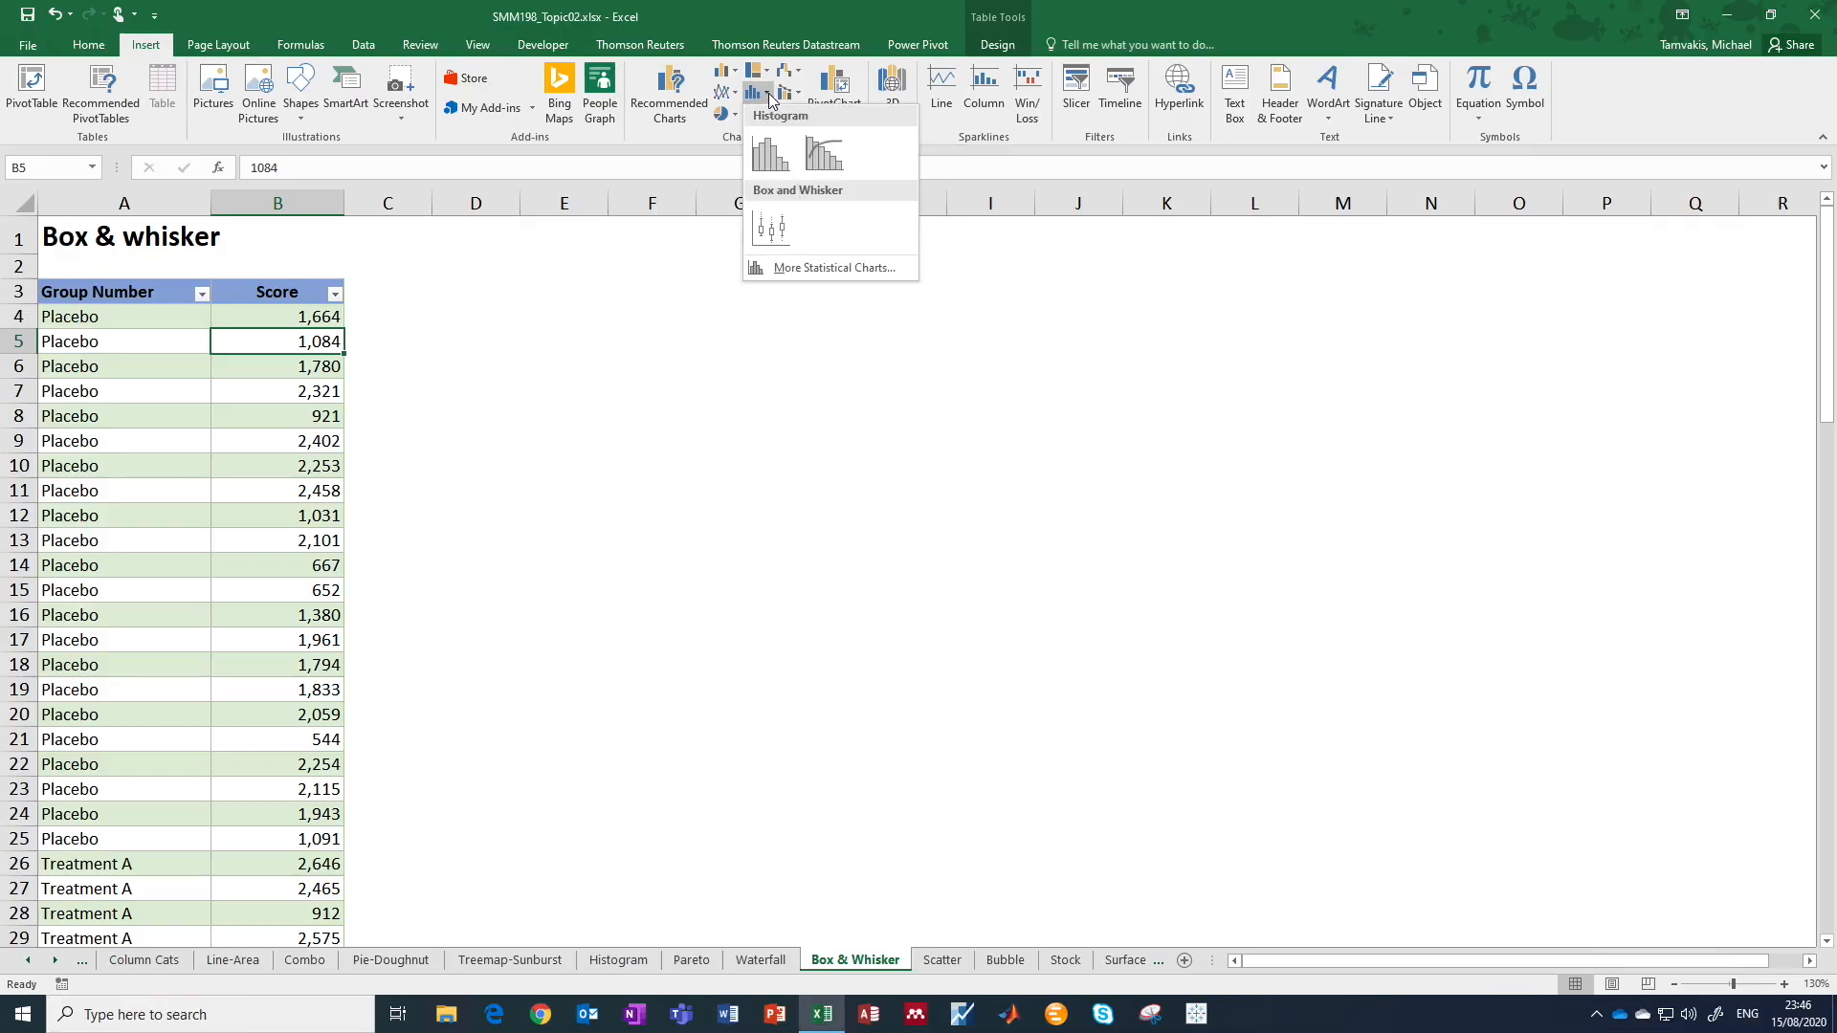
click(771, 230)
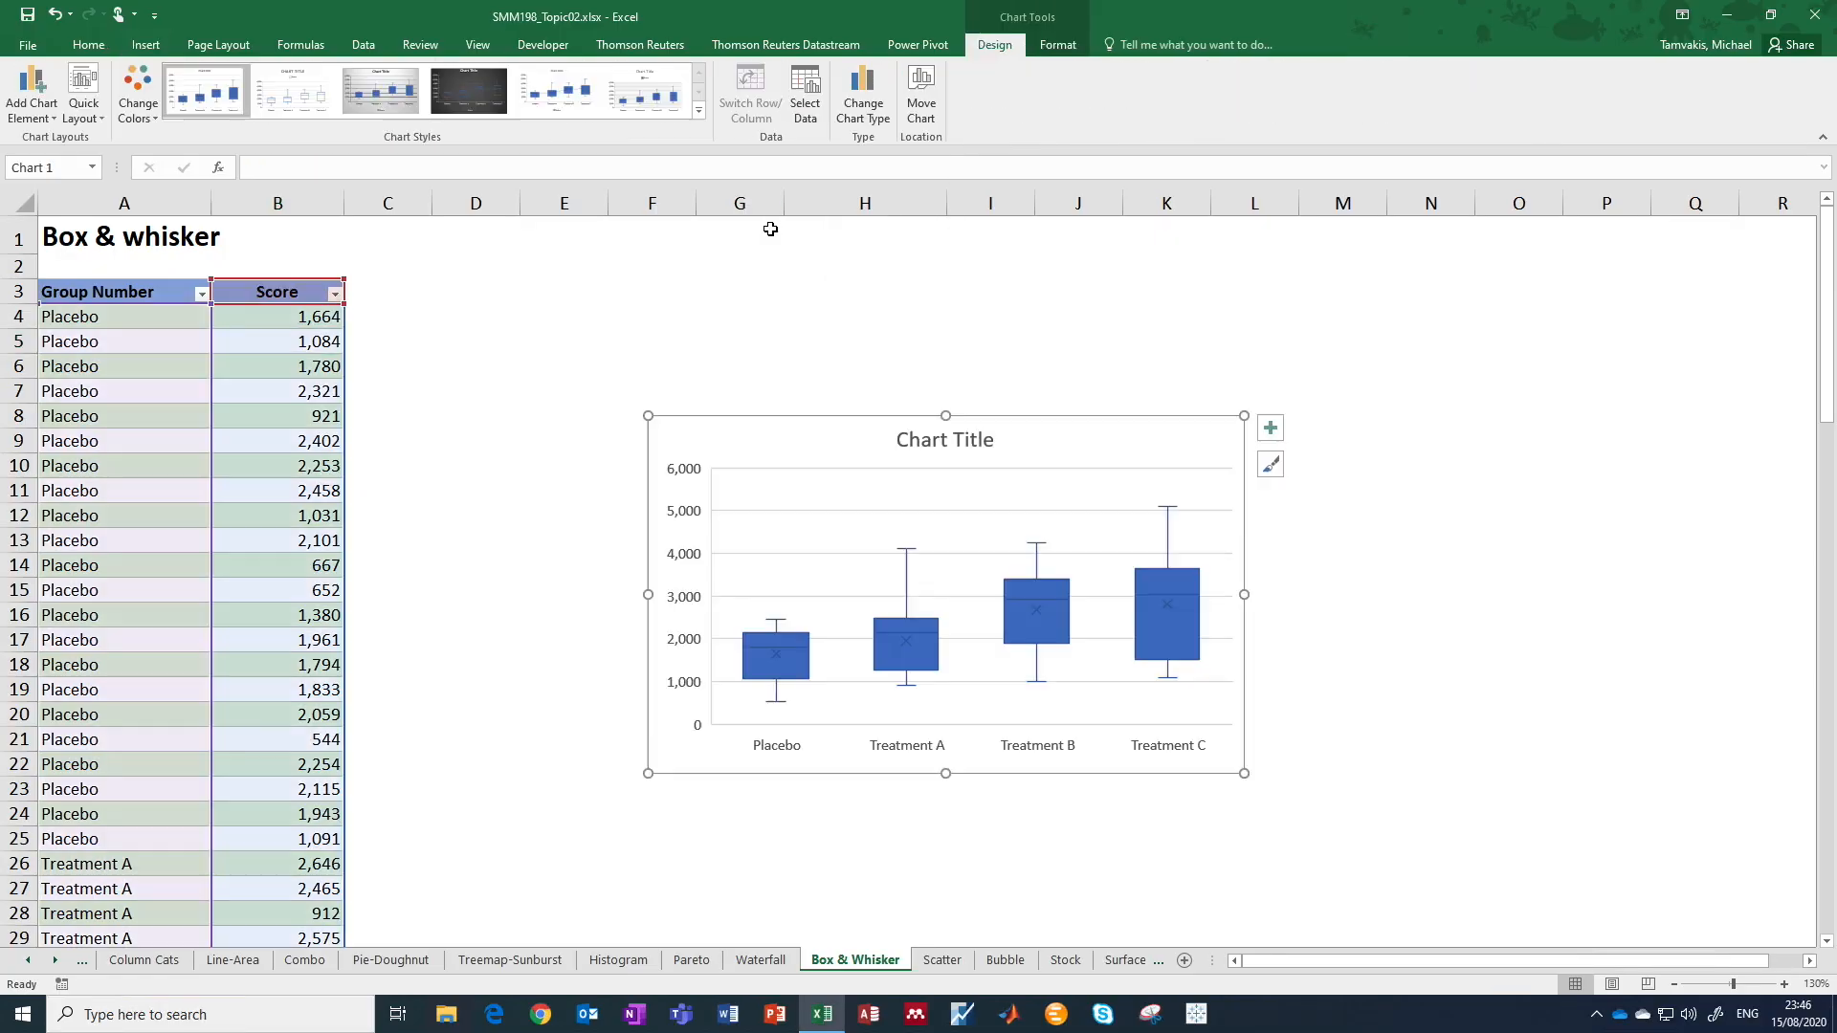
click(648, 419)
drag(648, 419, 387, 280)
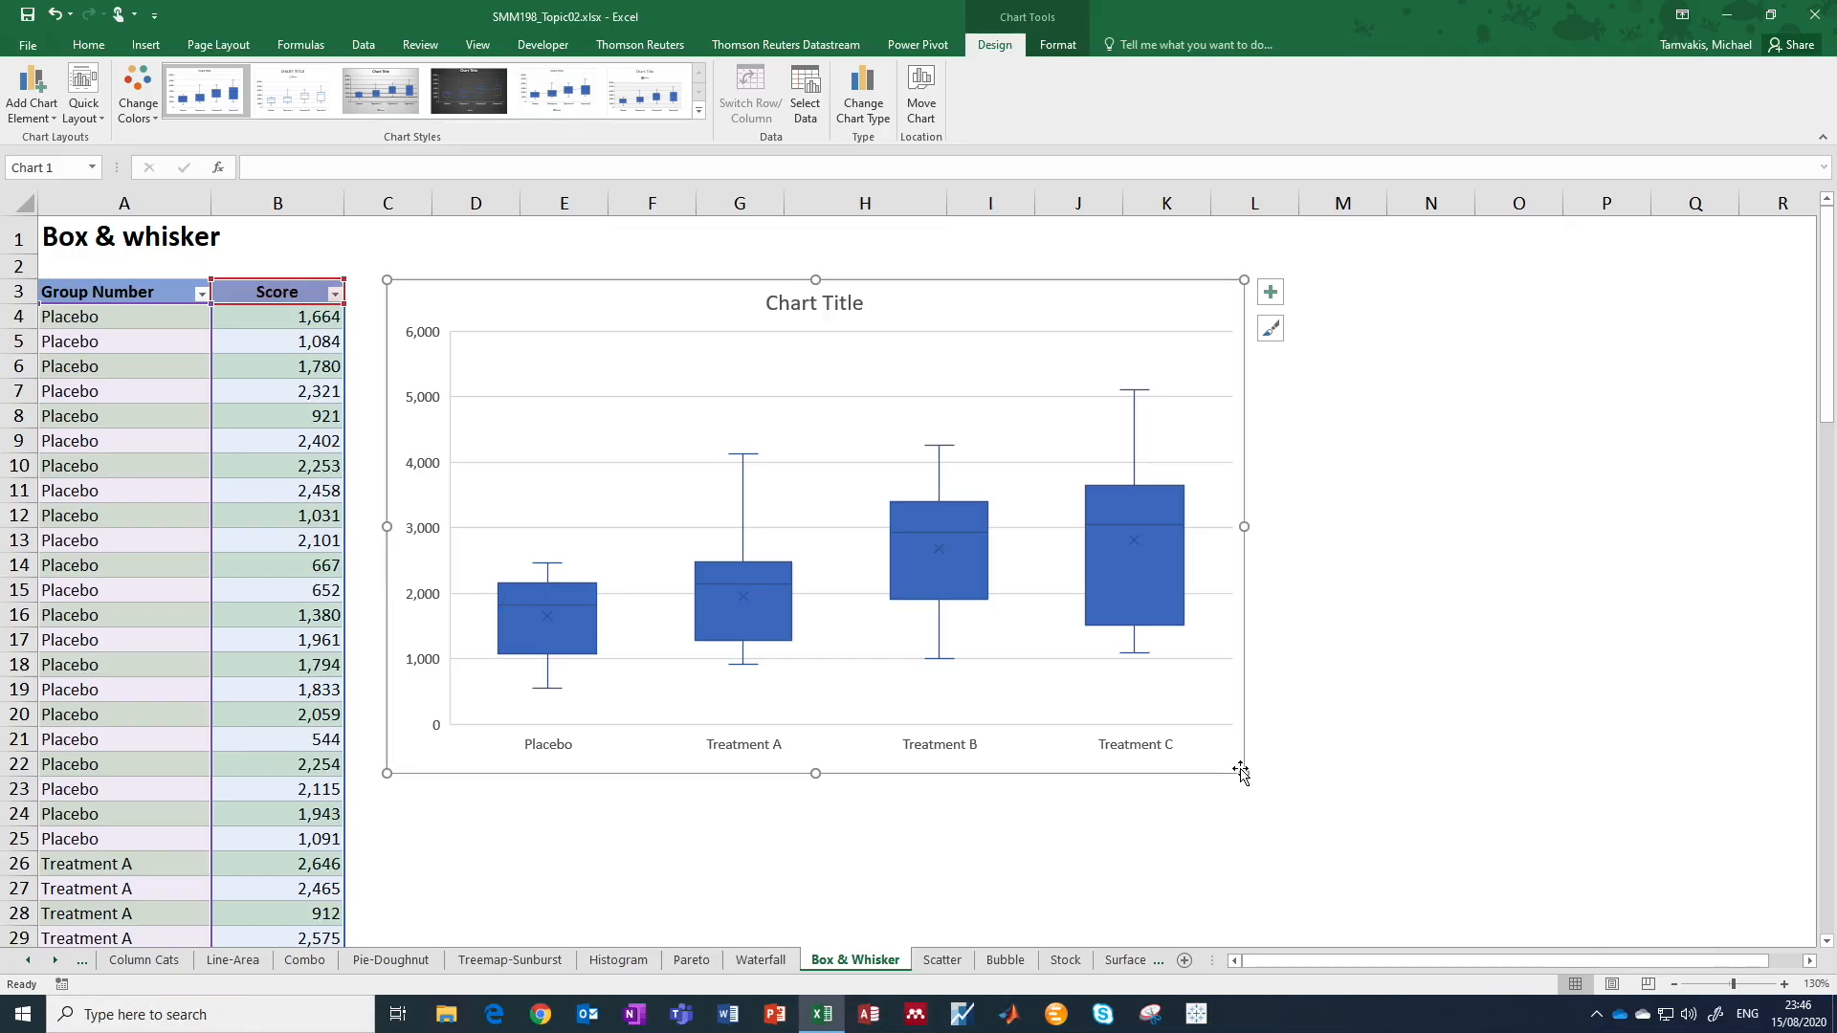
drag(1242, 771, 1478, 909)
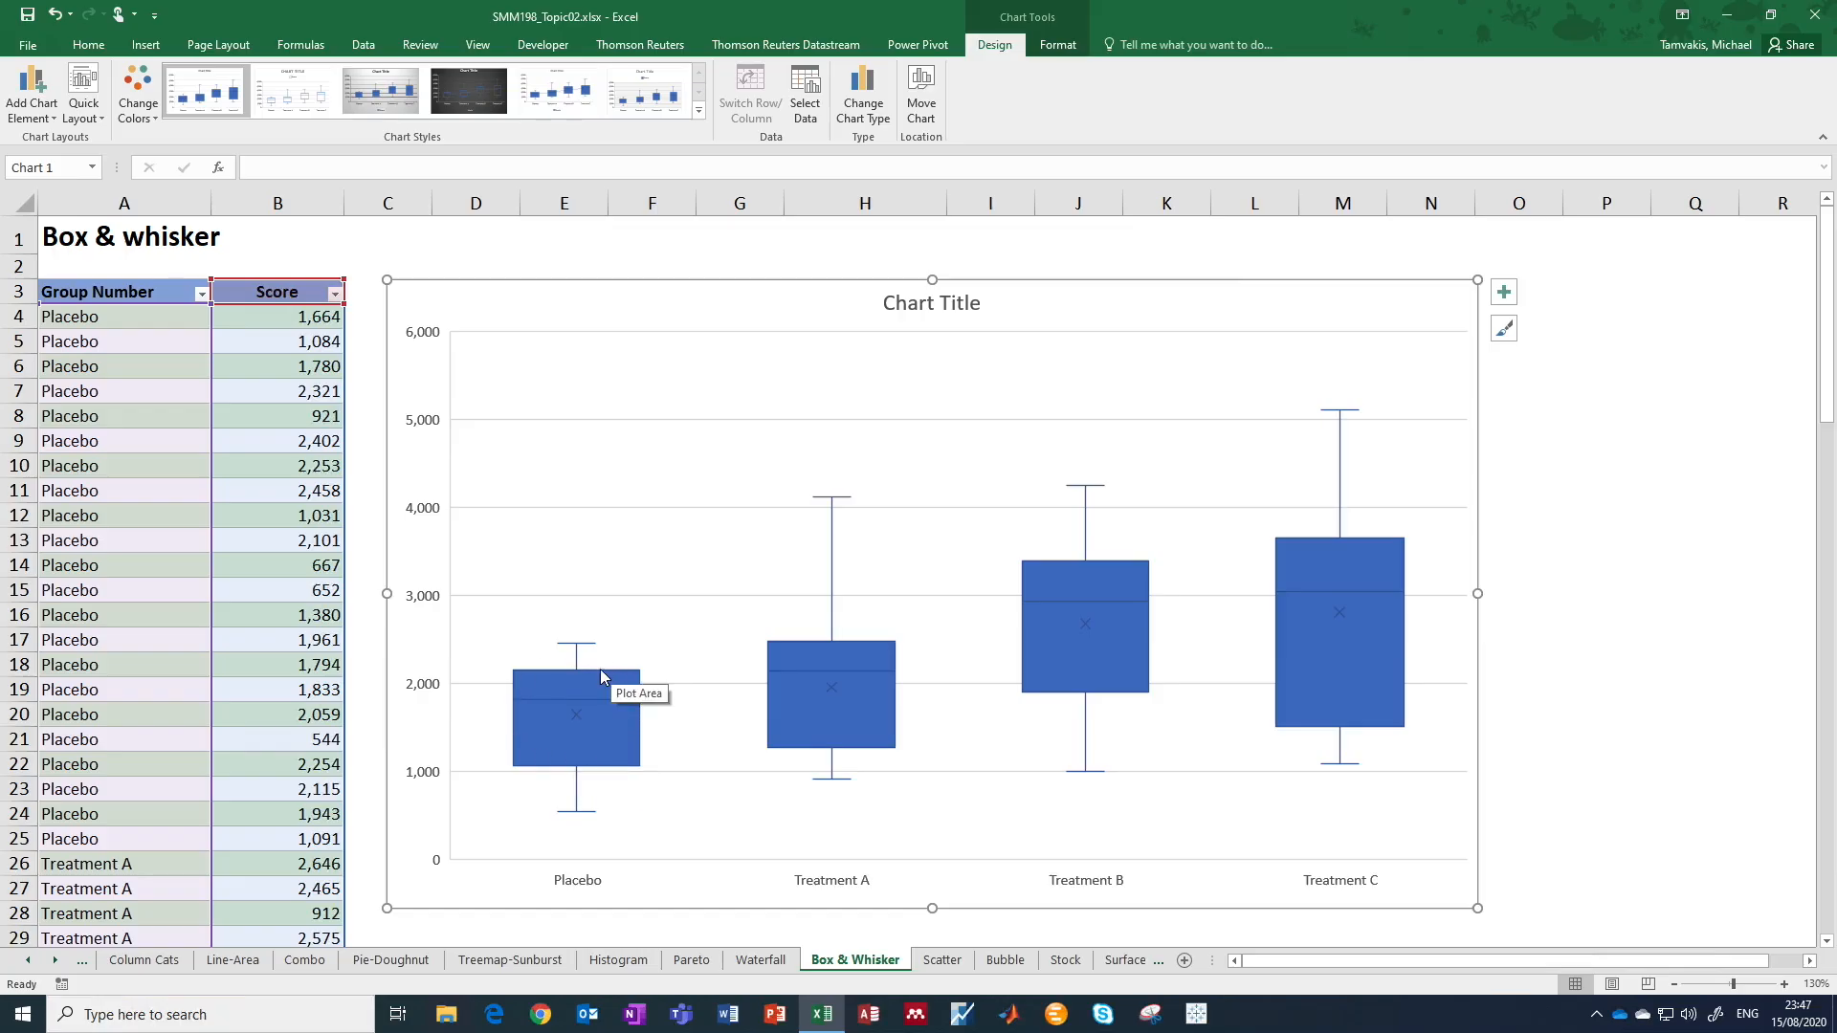
Show data labels on the box and whisker chart and check the Placebo box's mean, median, quartiles and whisker ends.
mouse_move(557, 695)
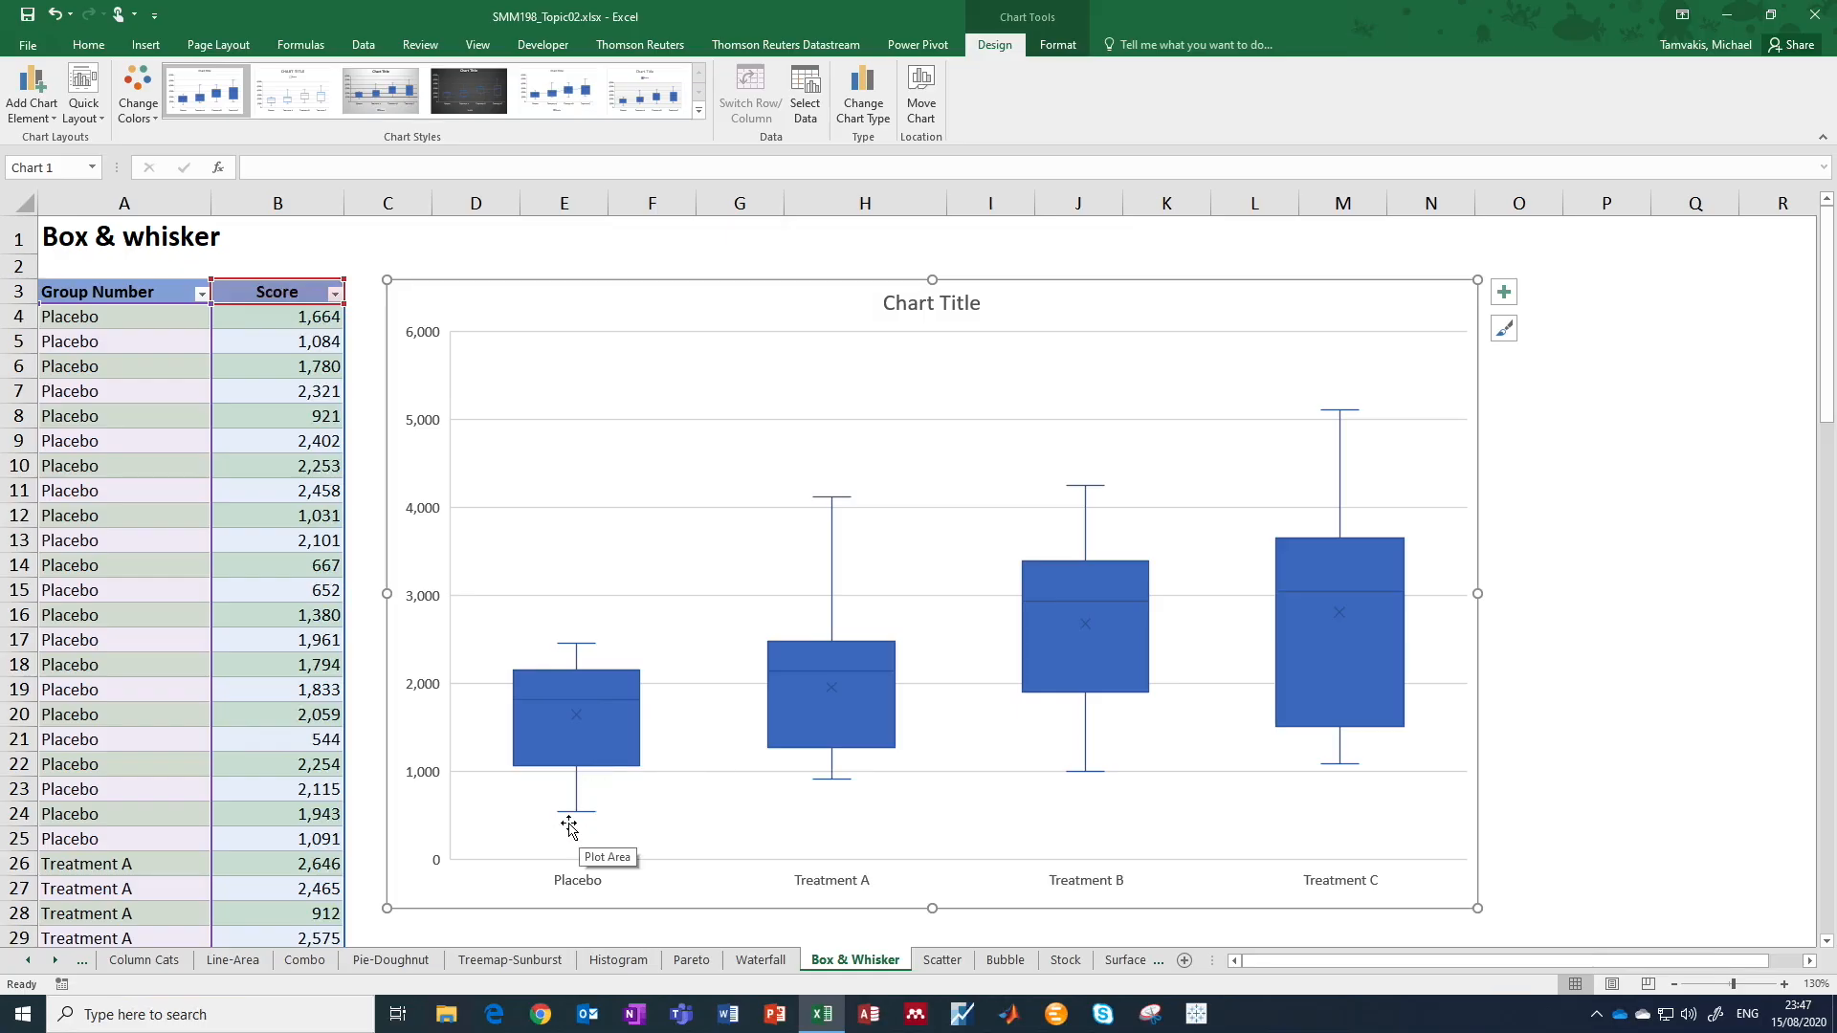
mouse_move(591, 818)
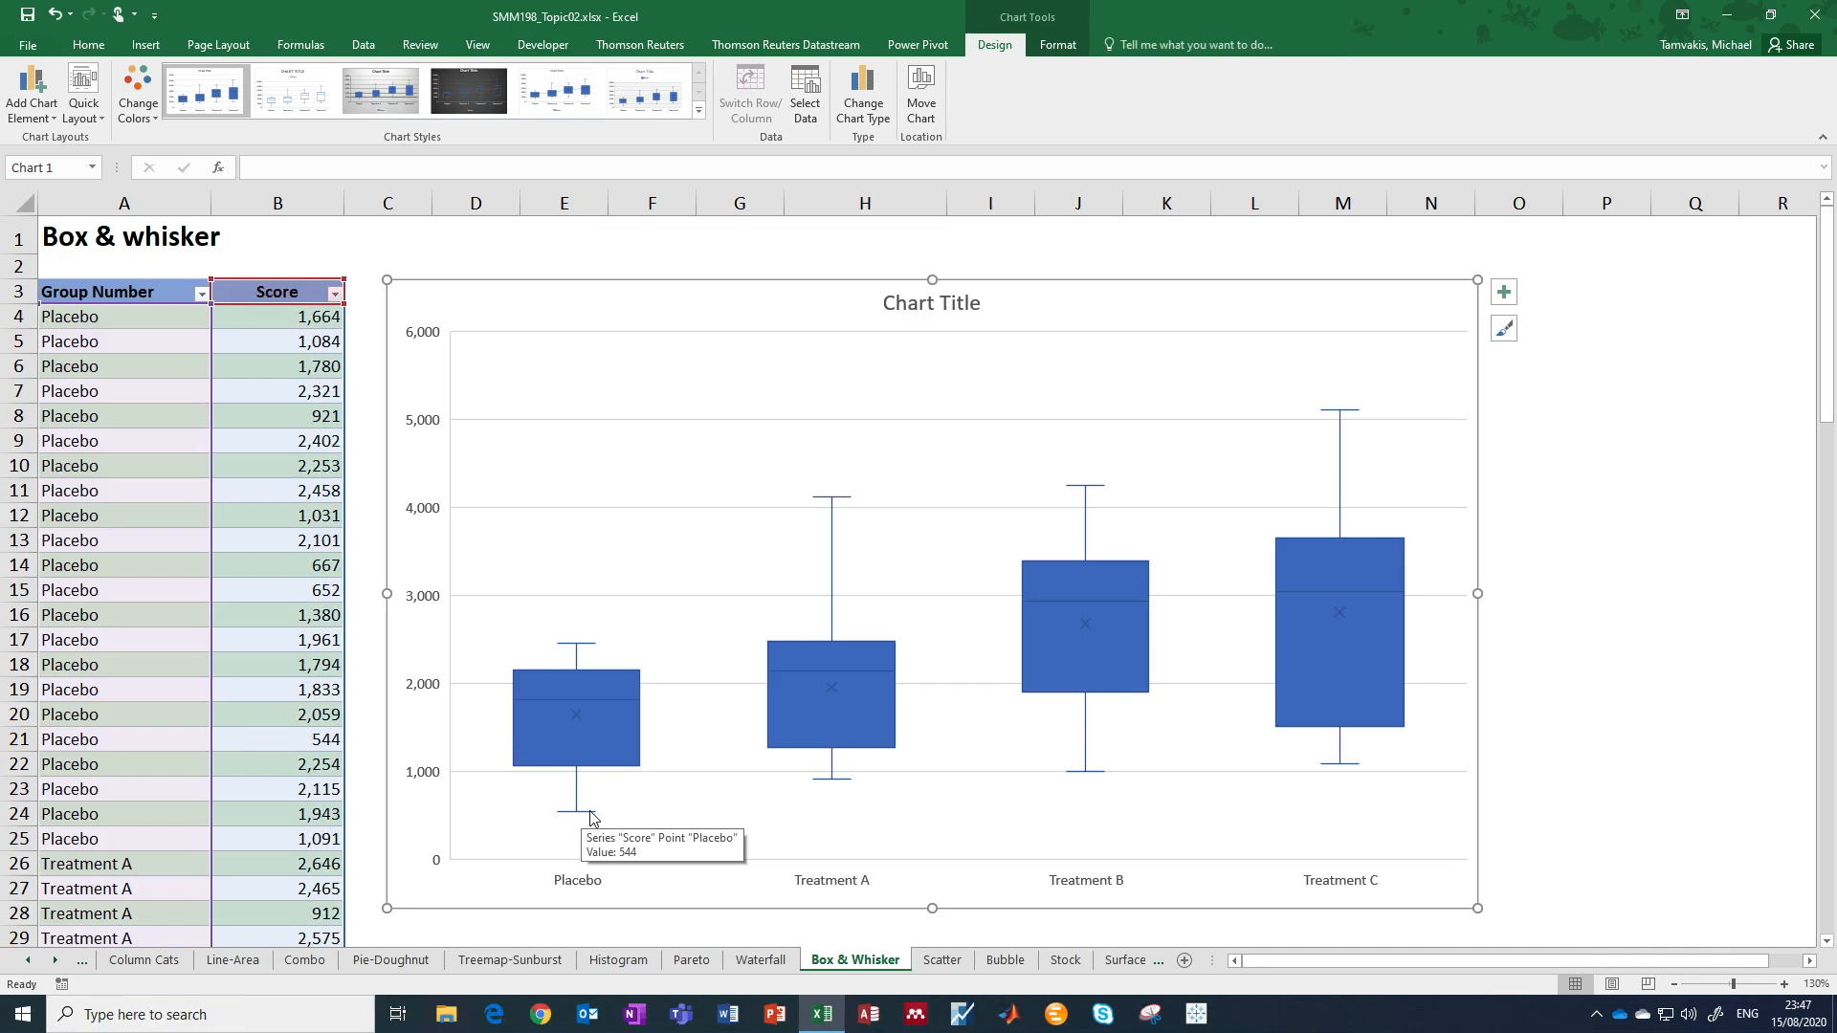
mouse_move(594, 650)
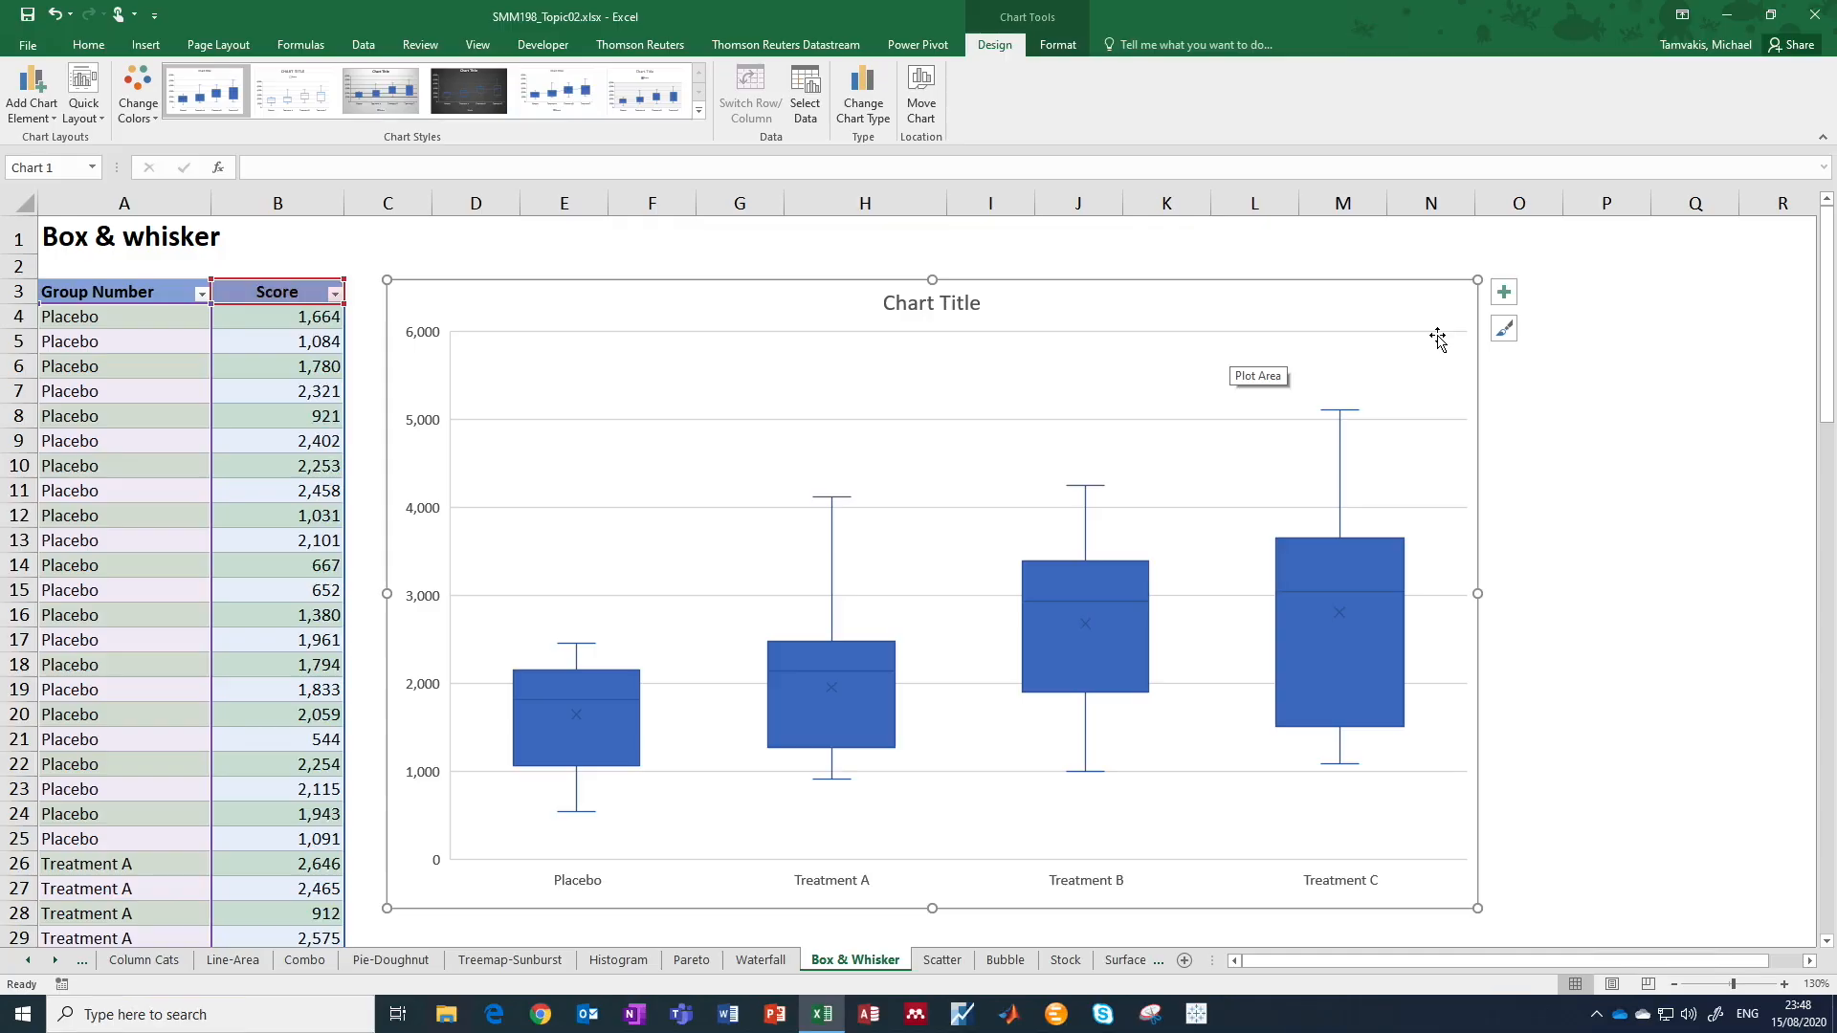
click(1507, 296)
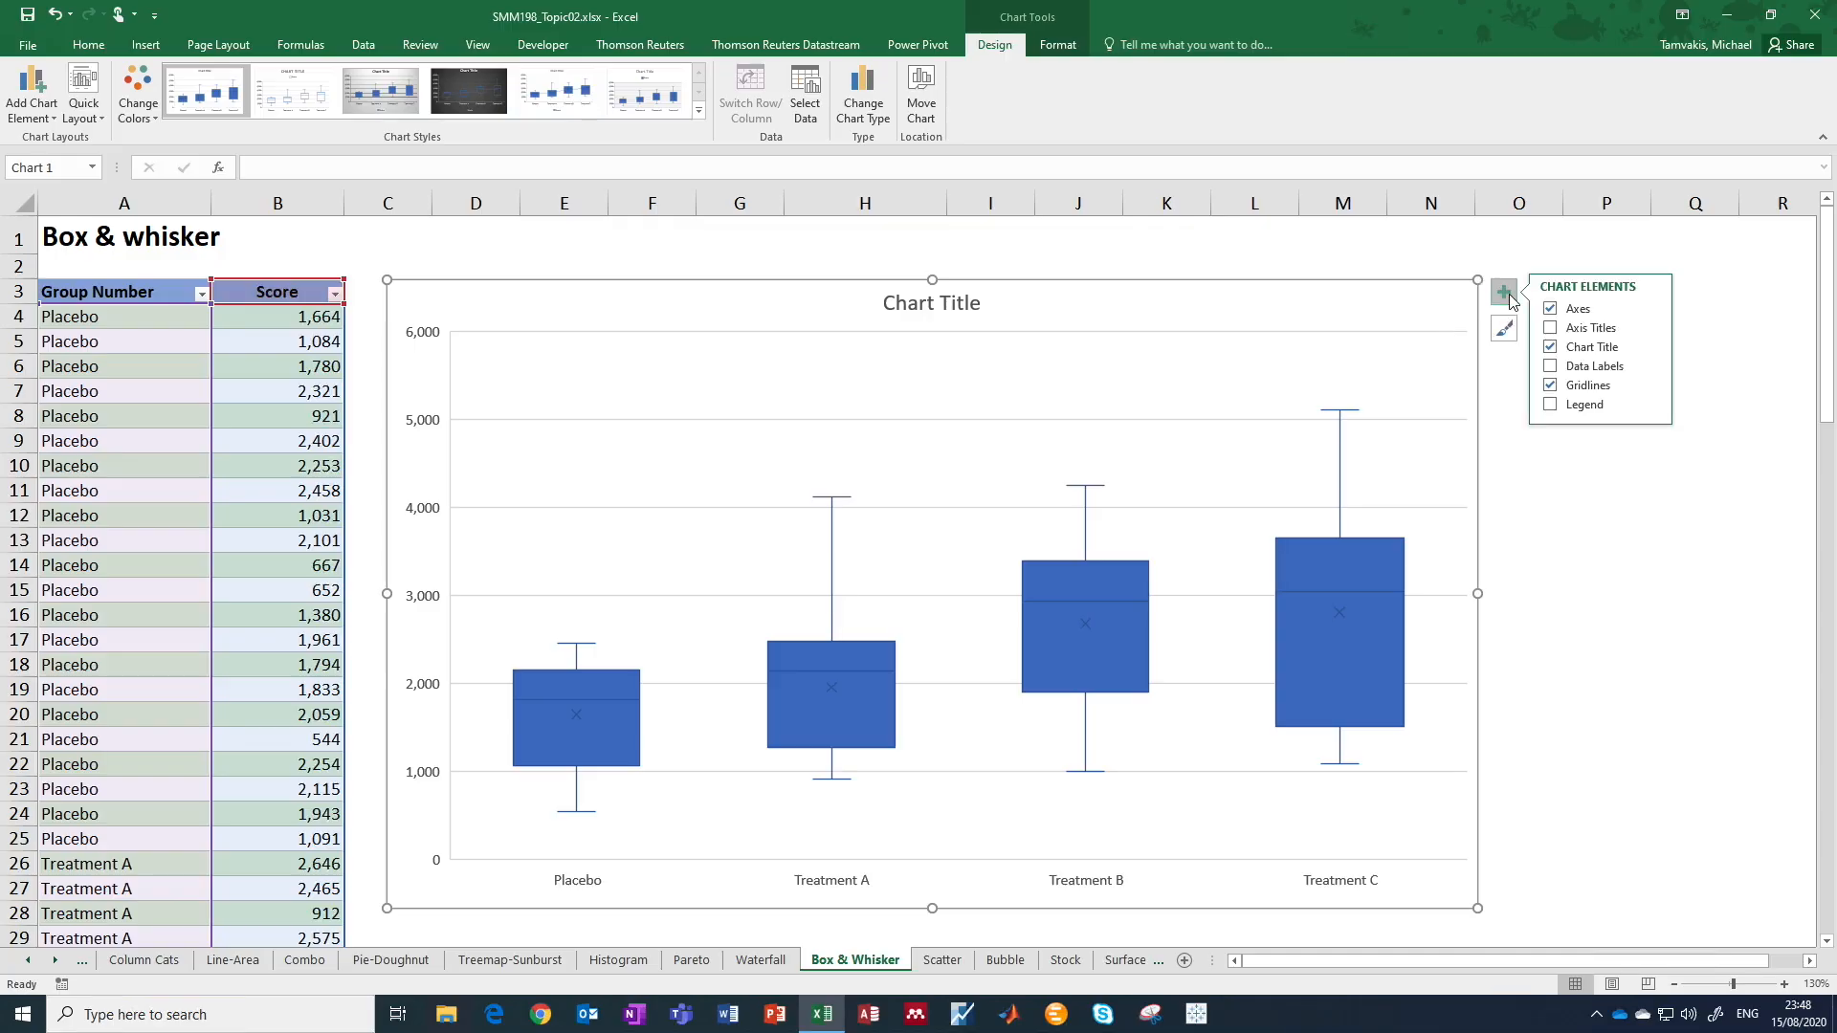
click(1550, 365)
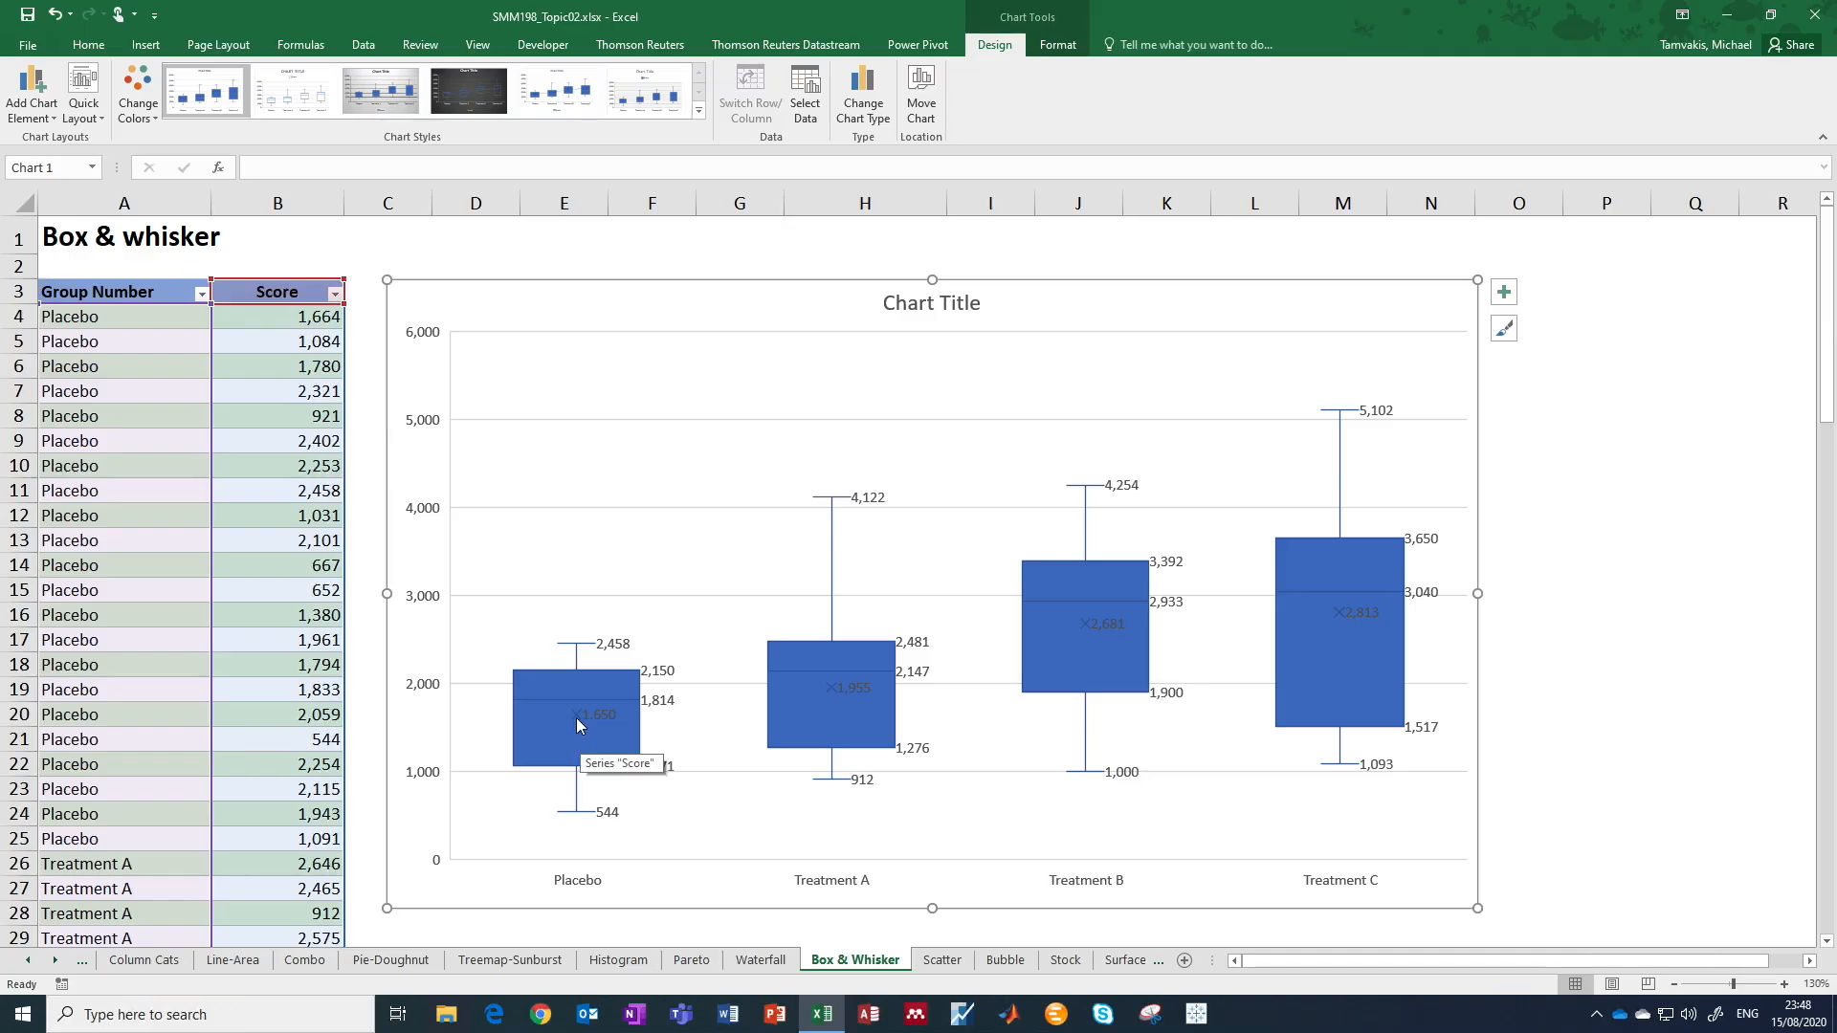
mouse_move(606, 719)
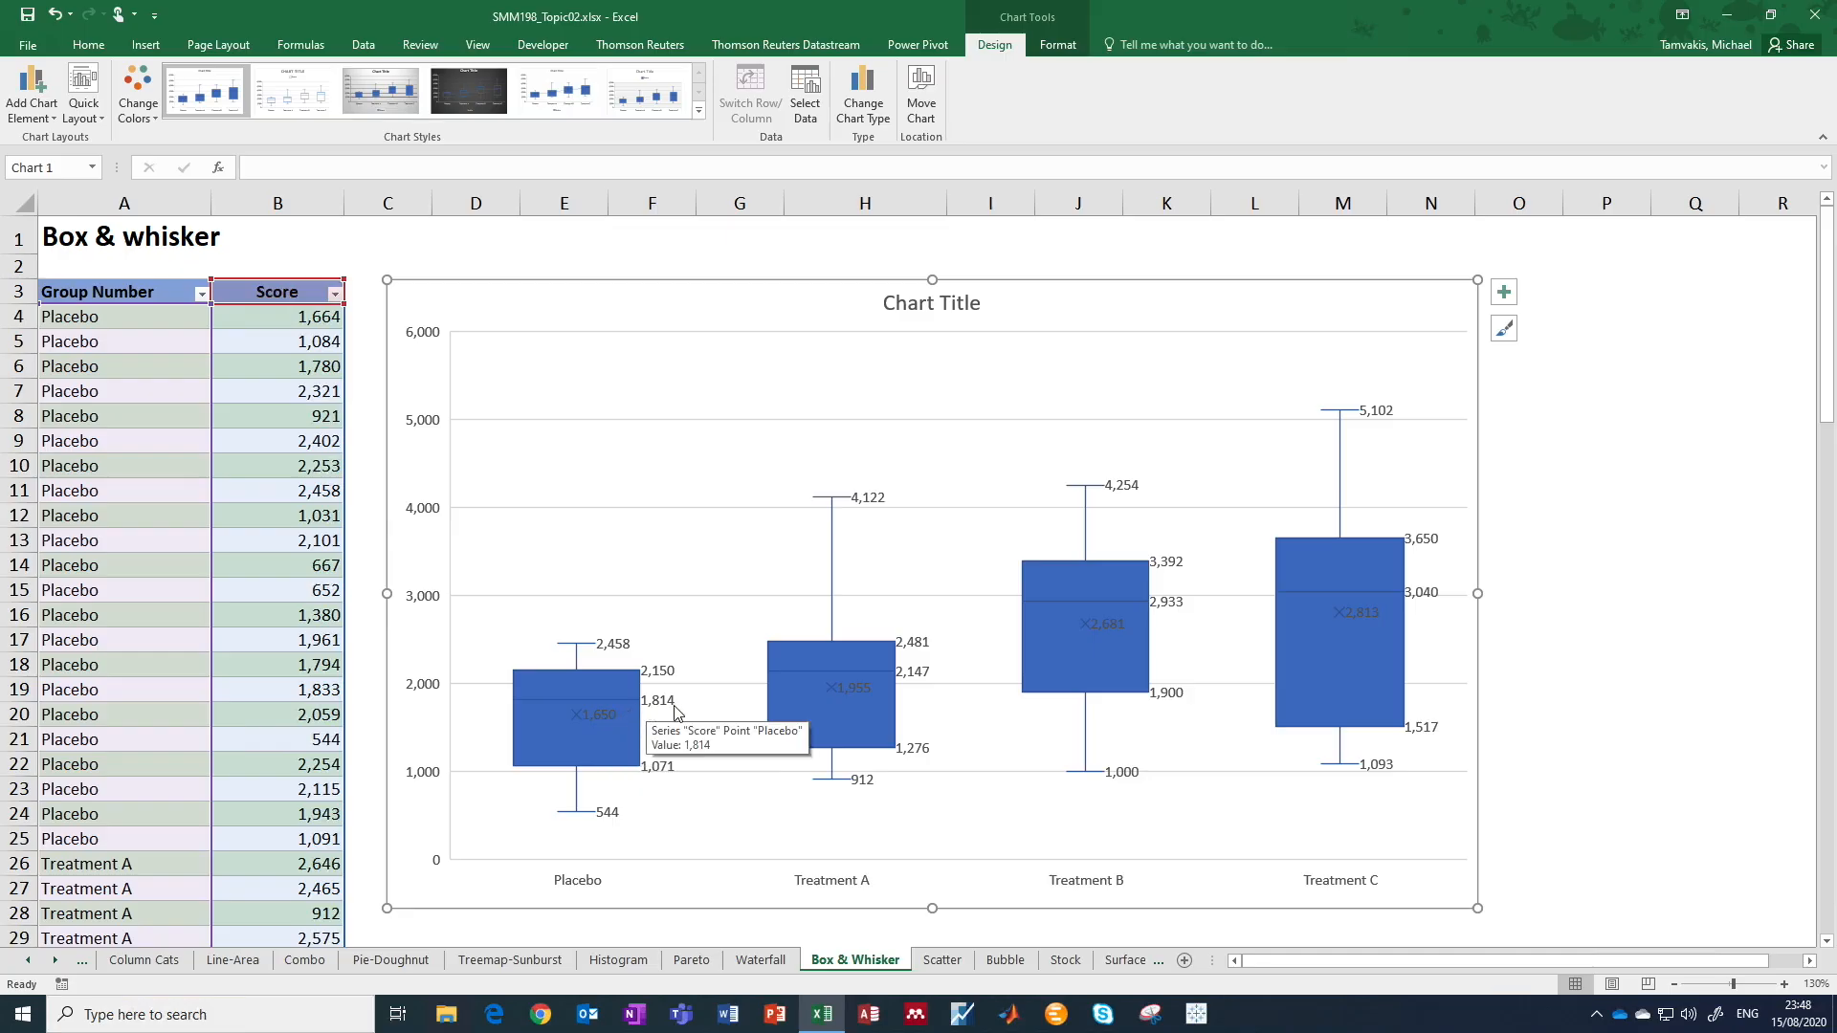
mouse_move(660, 773)
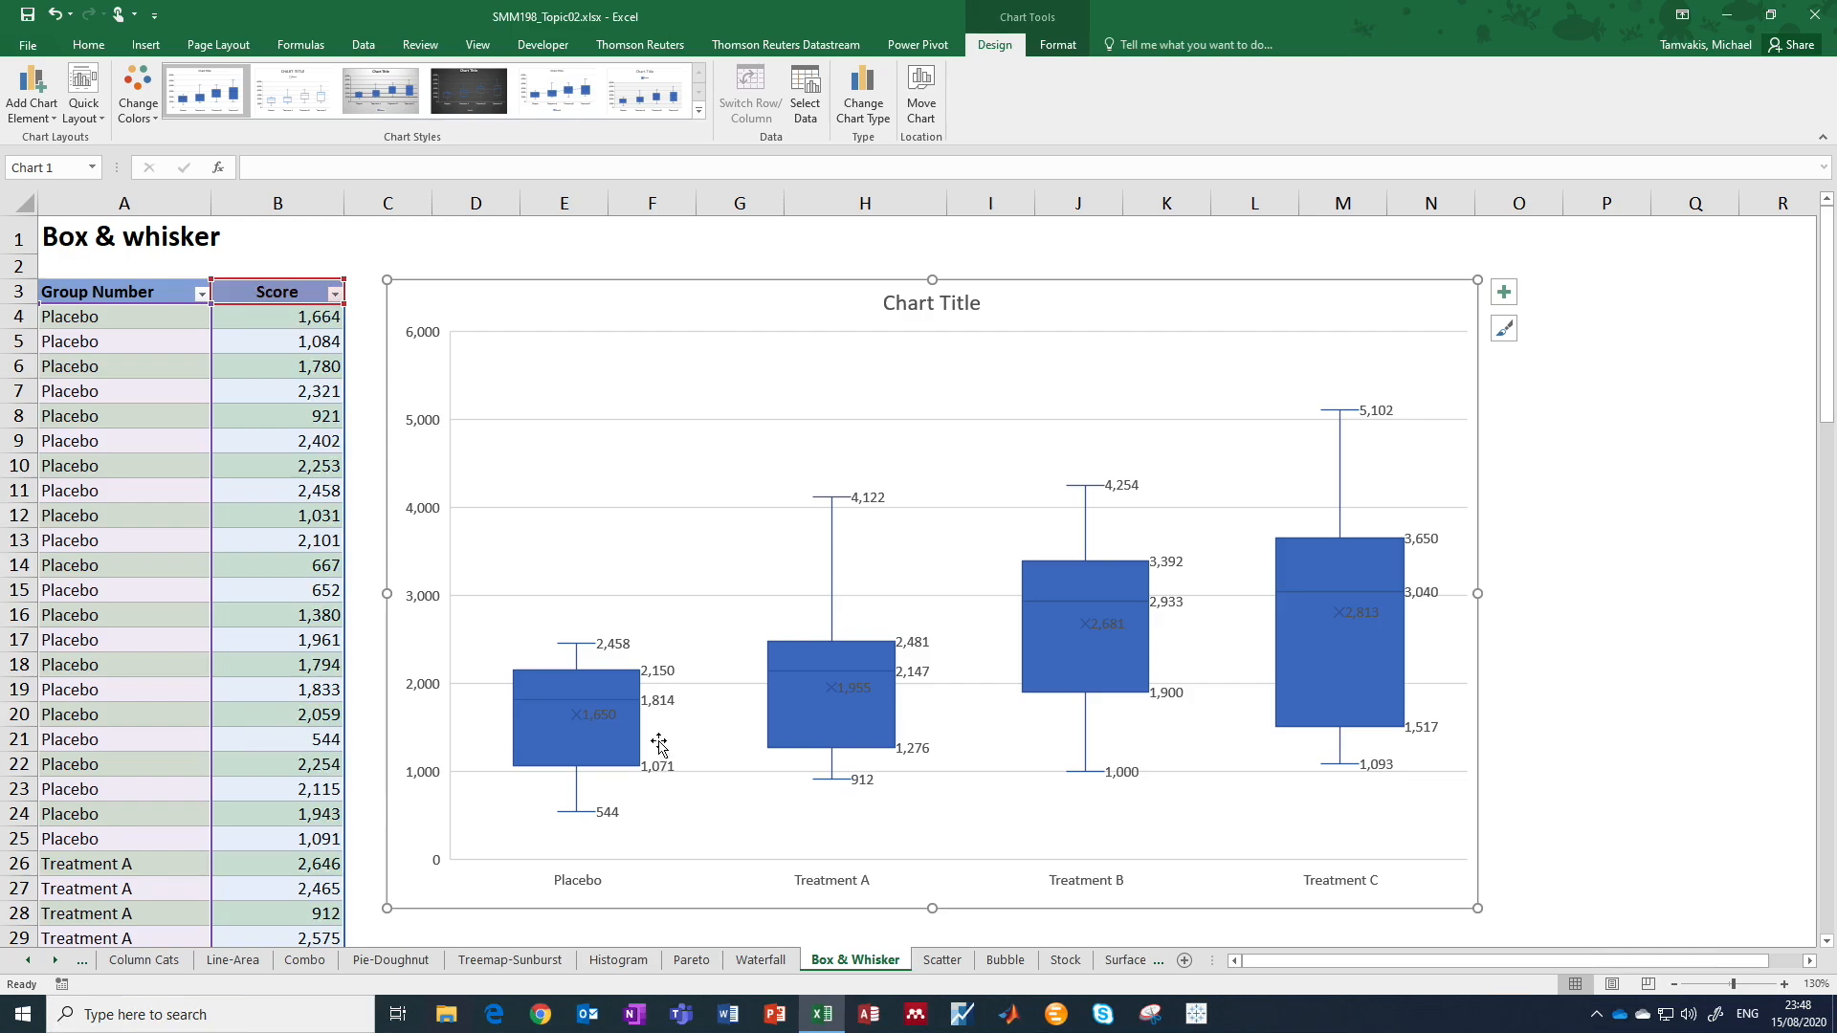
mouse_move(652, 677)
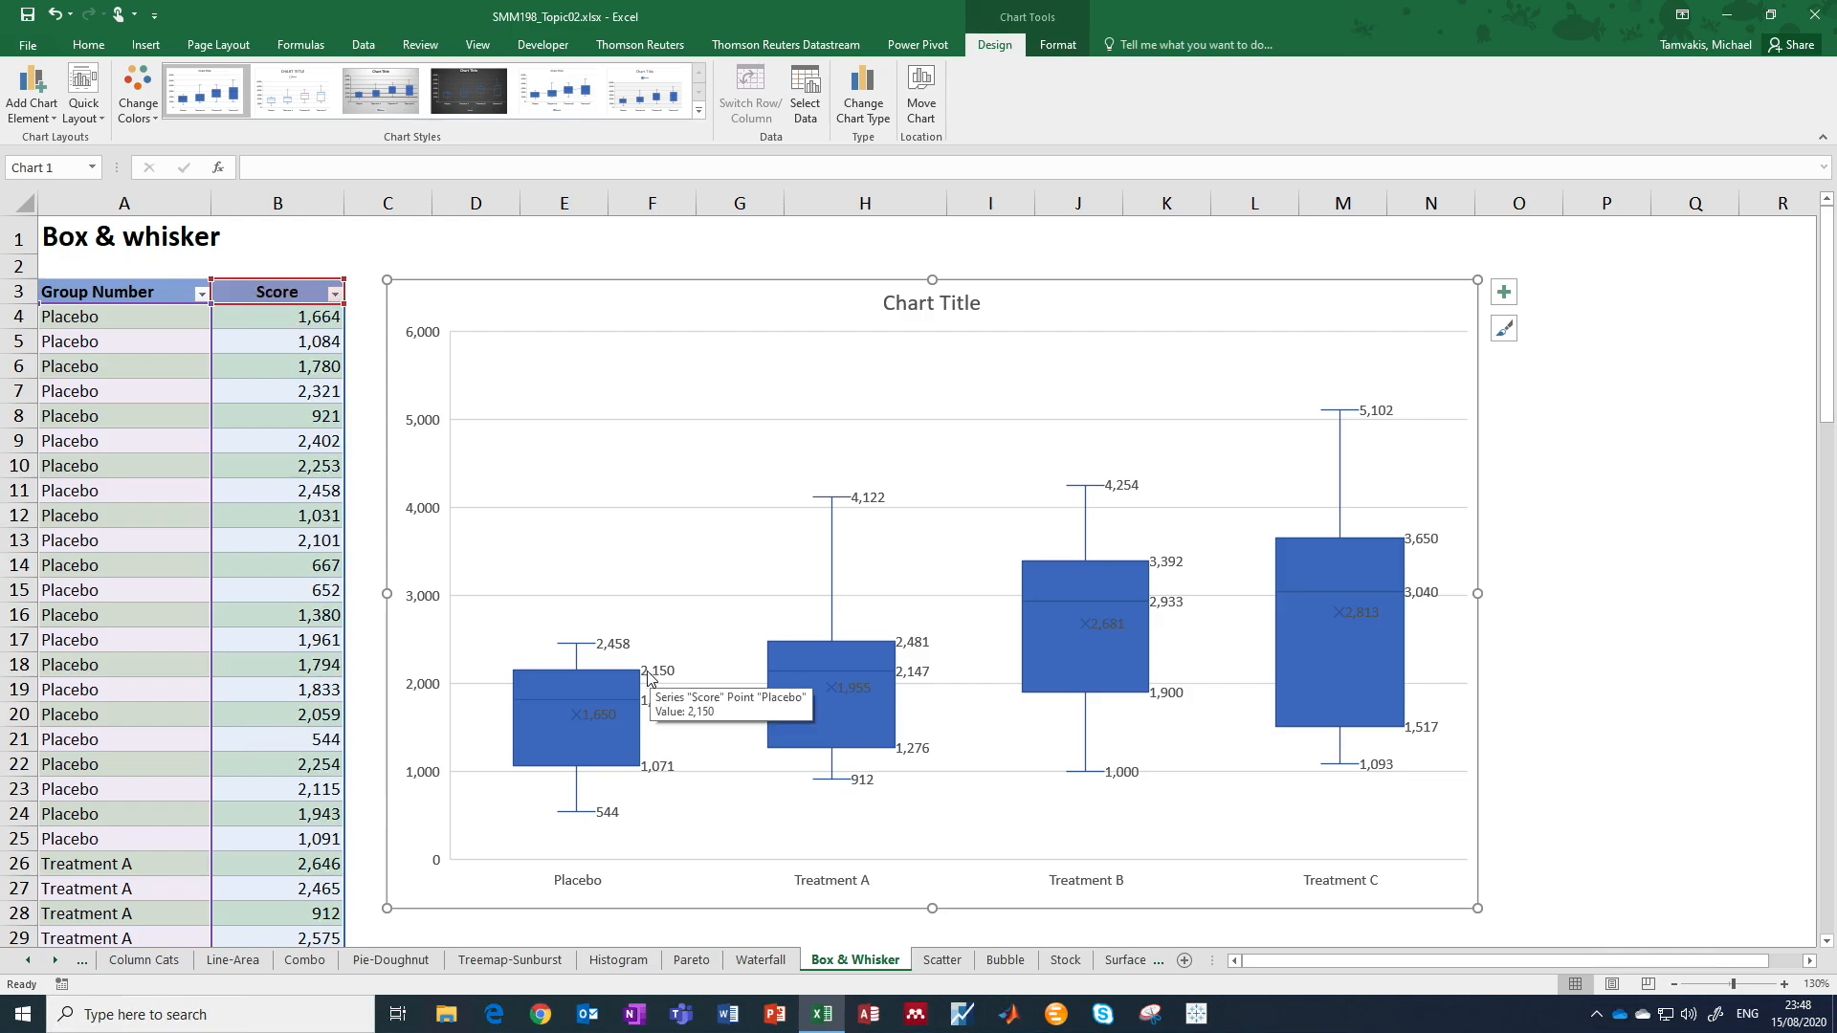
mouse_move(608, 649)
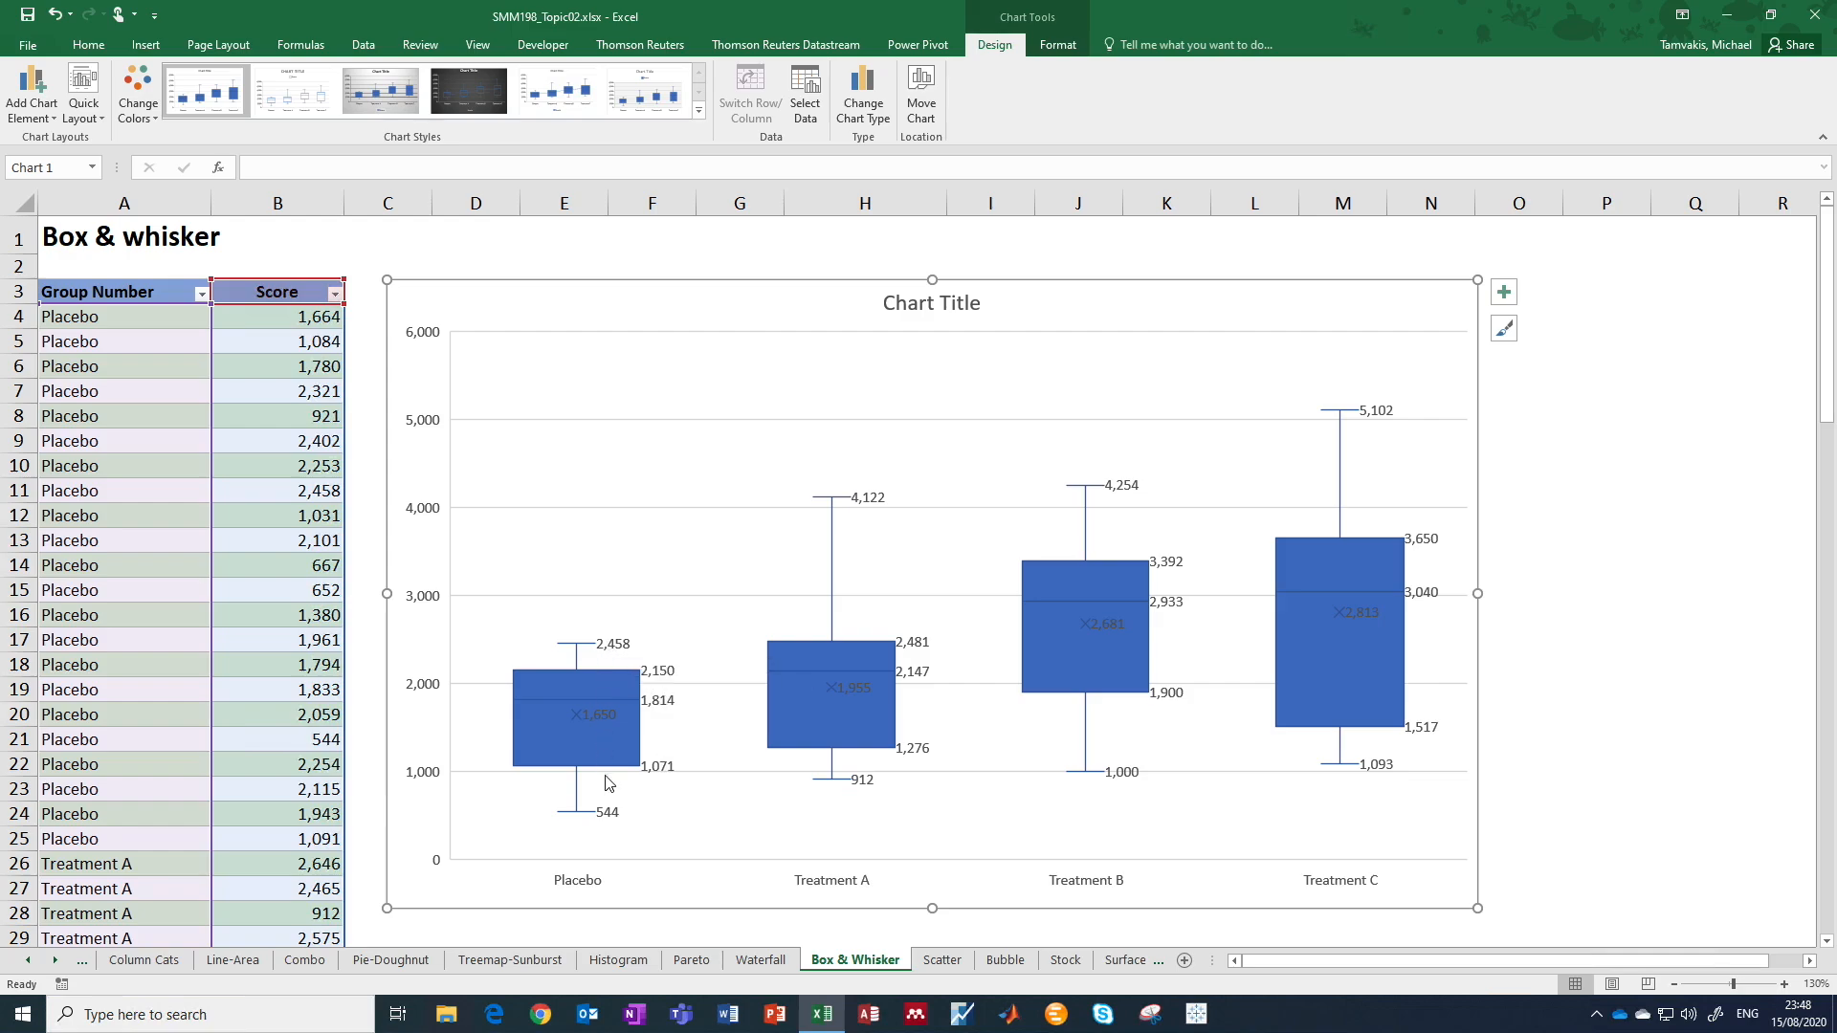
mouse_move(609, 818)
On the Scatter sheet, insert a markers-only scatter chart from C3:D27 and enlarge it to cover about E2 to P27.
click(942, 960)
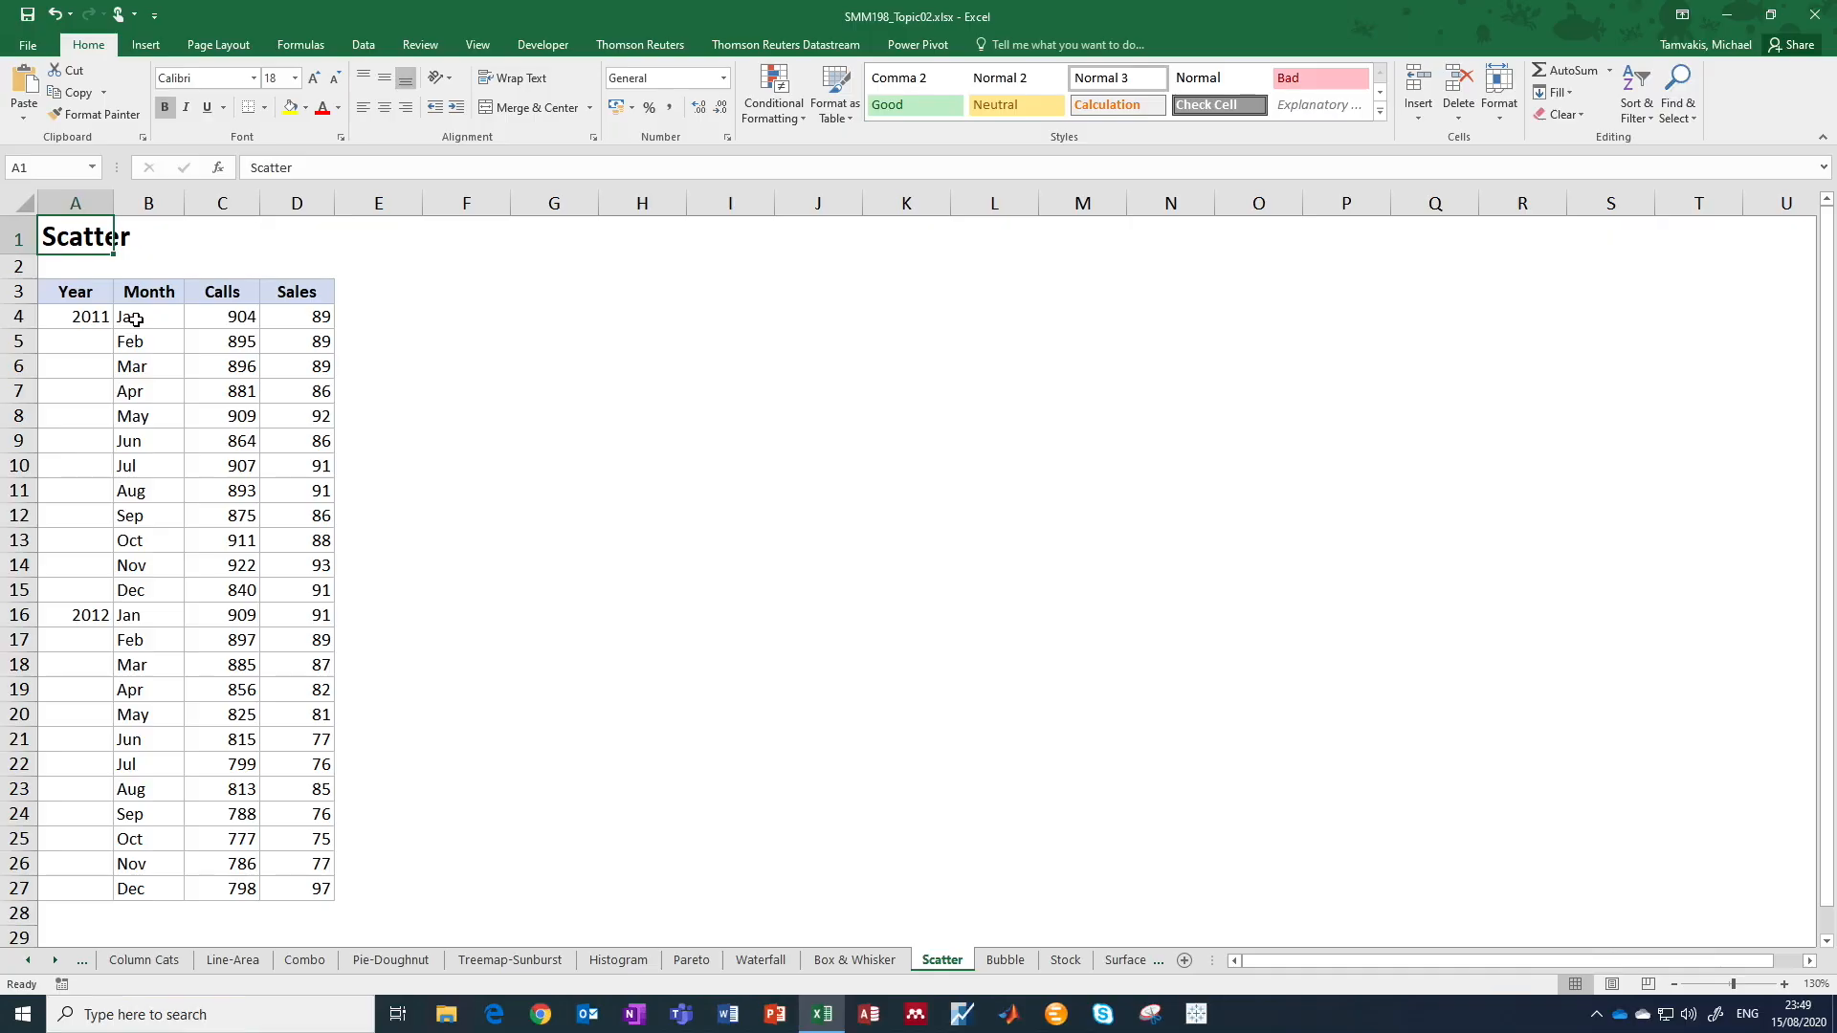
click(213, 294)
drag(274, 296, 275, 889)
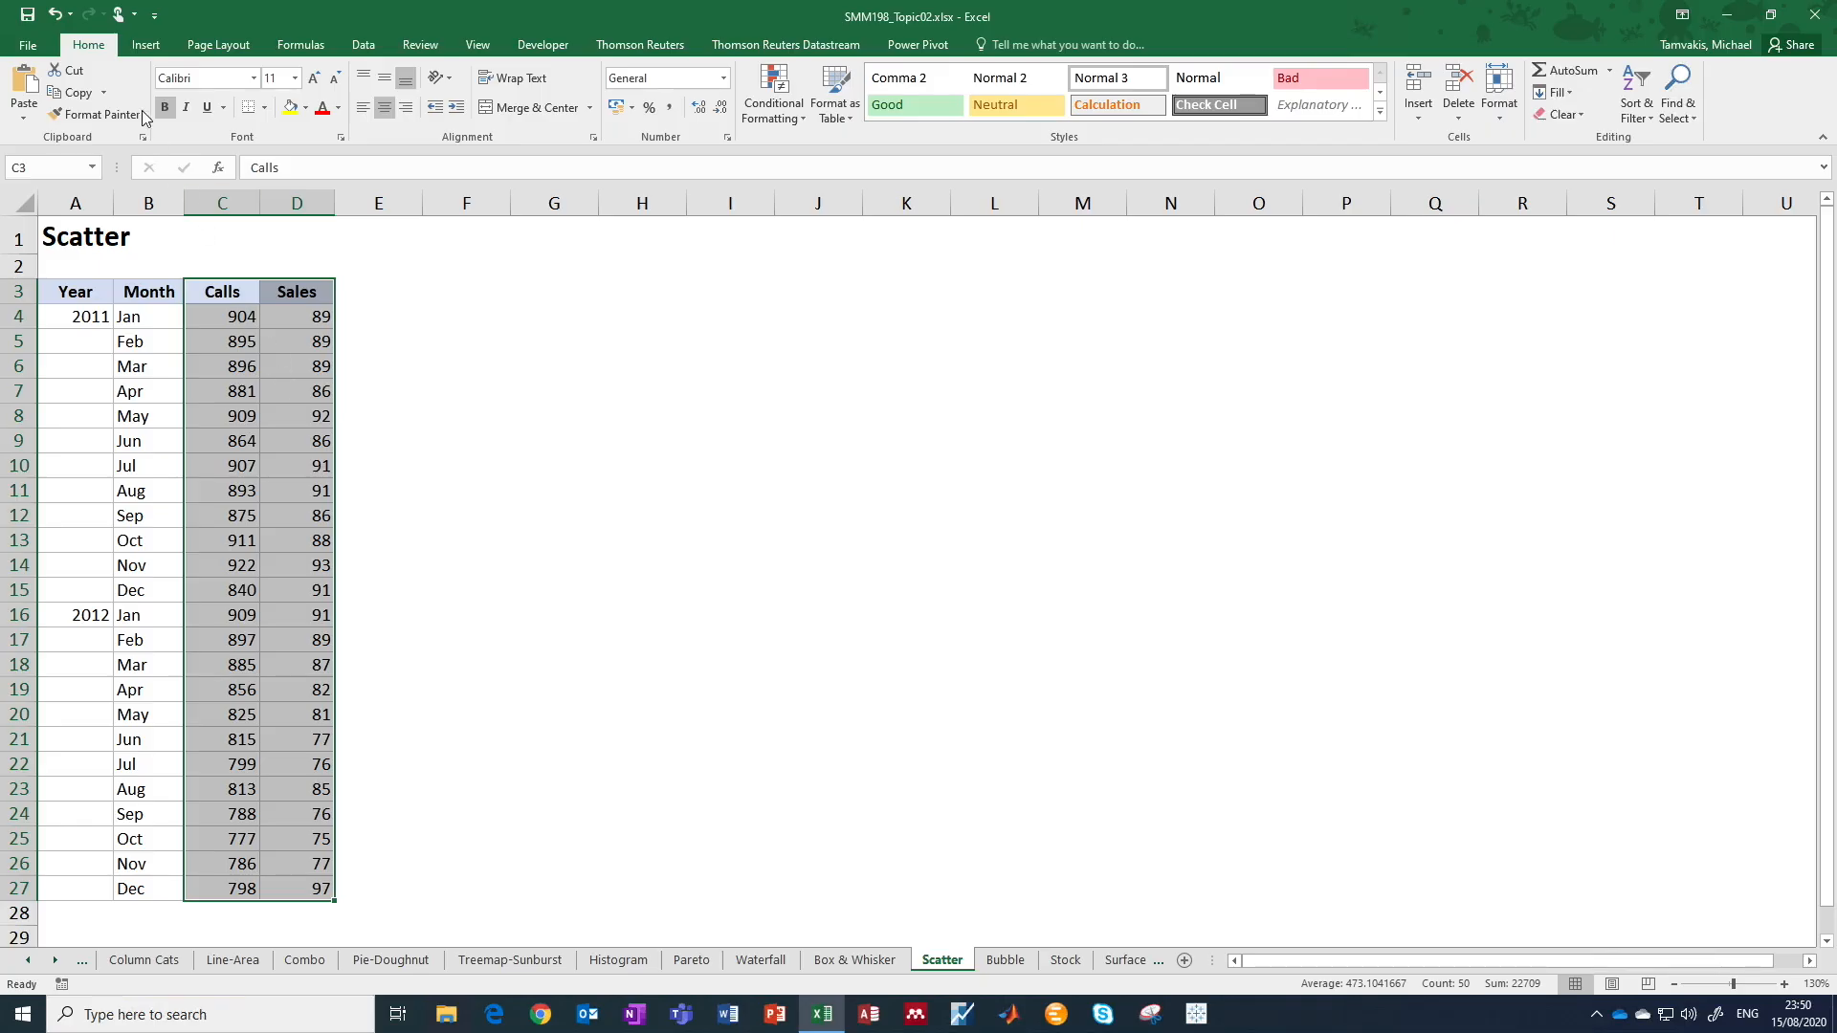
click(146, 45)
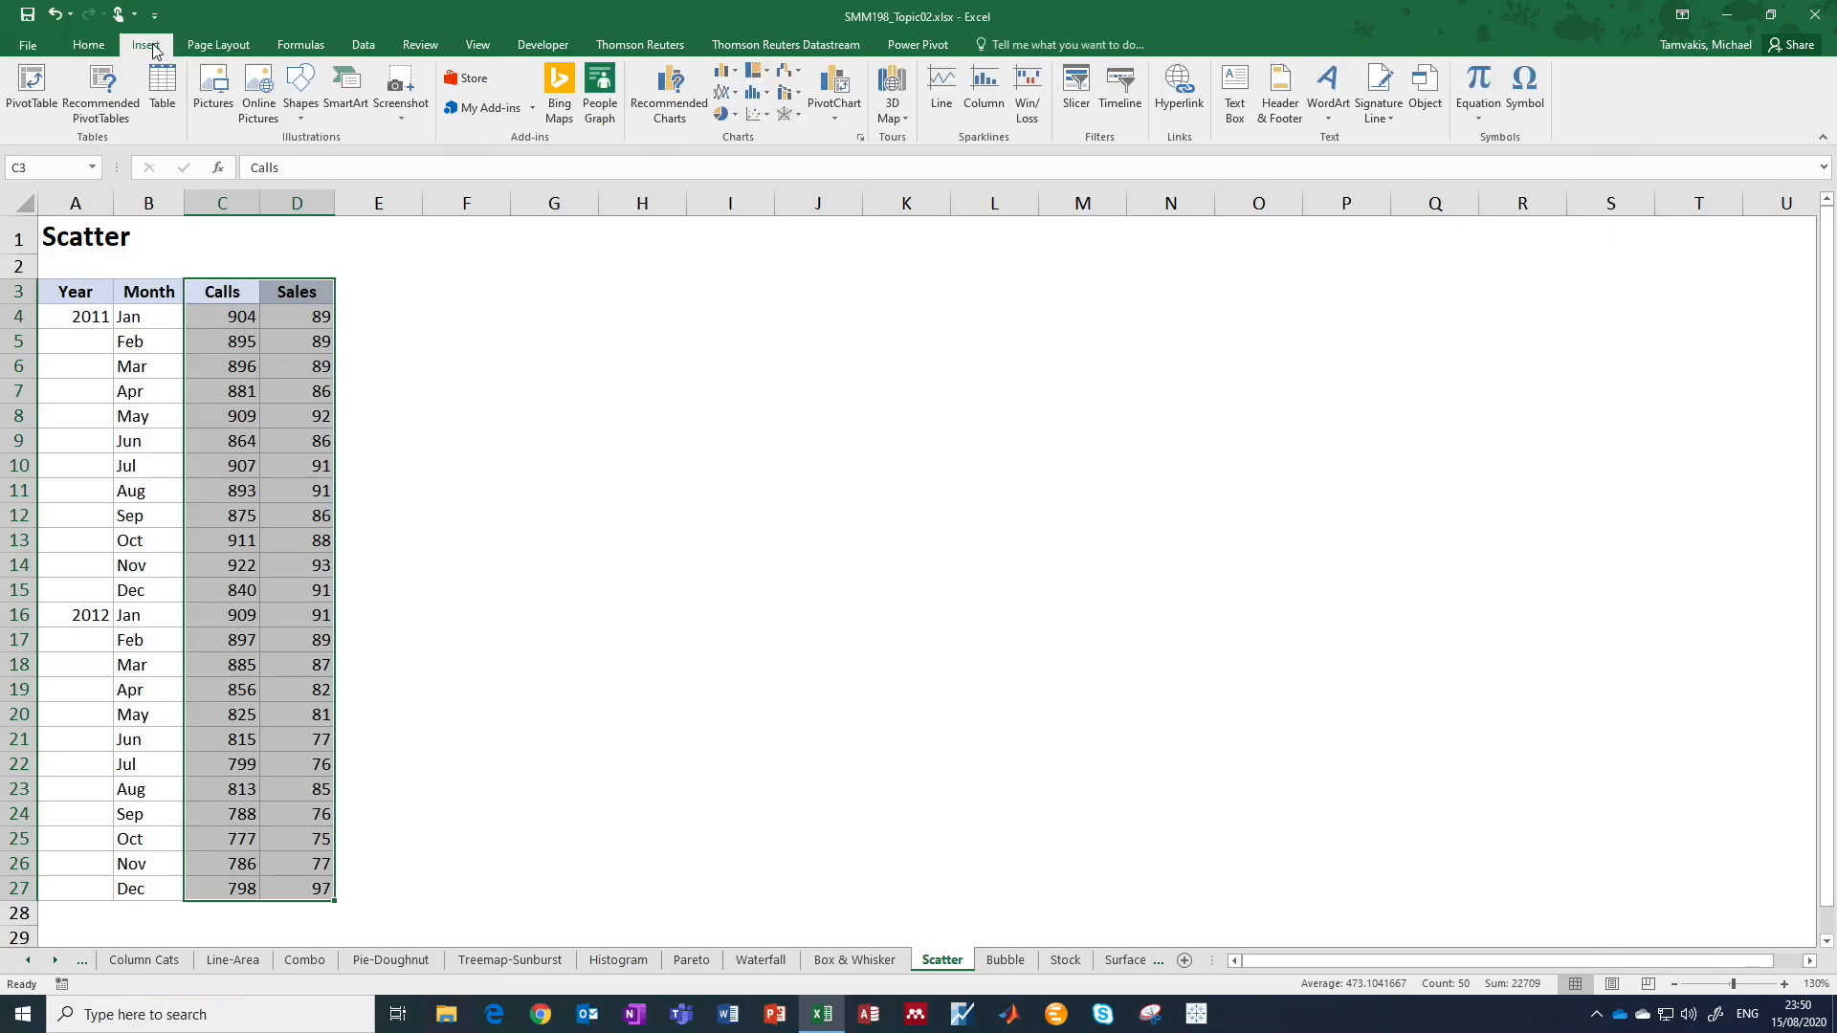
click(765, 116)
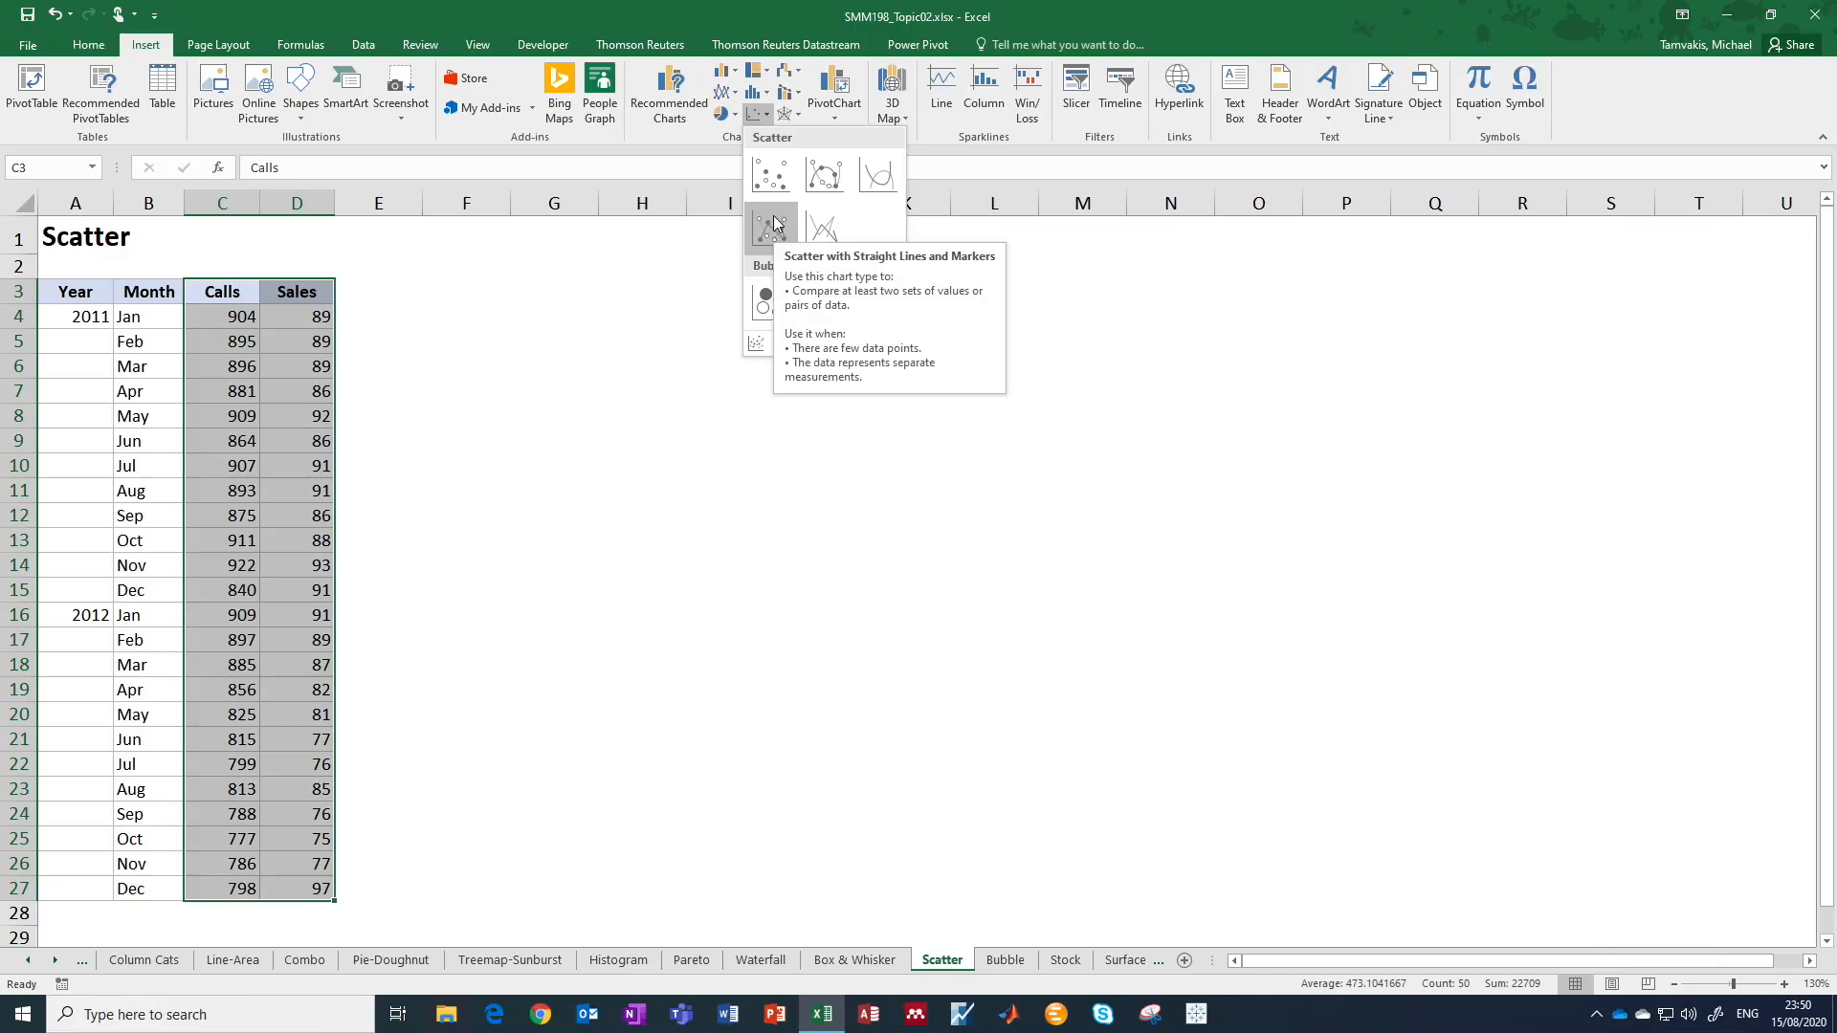
click(775, 174)
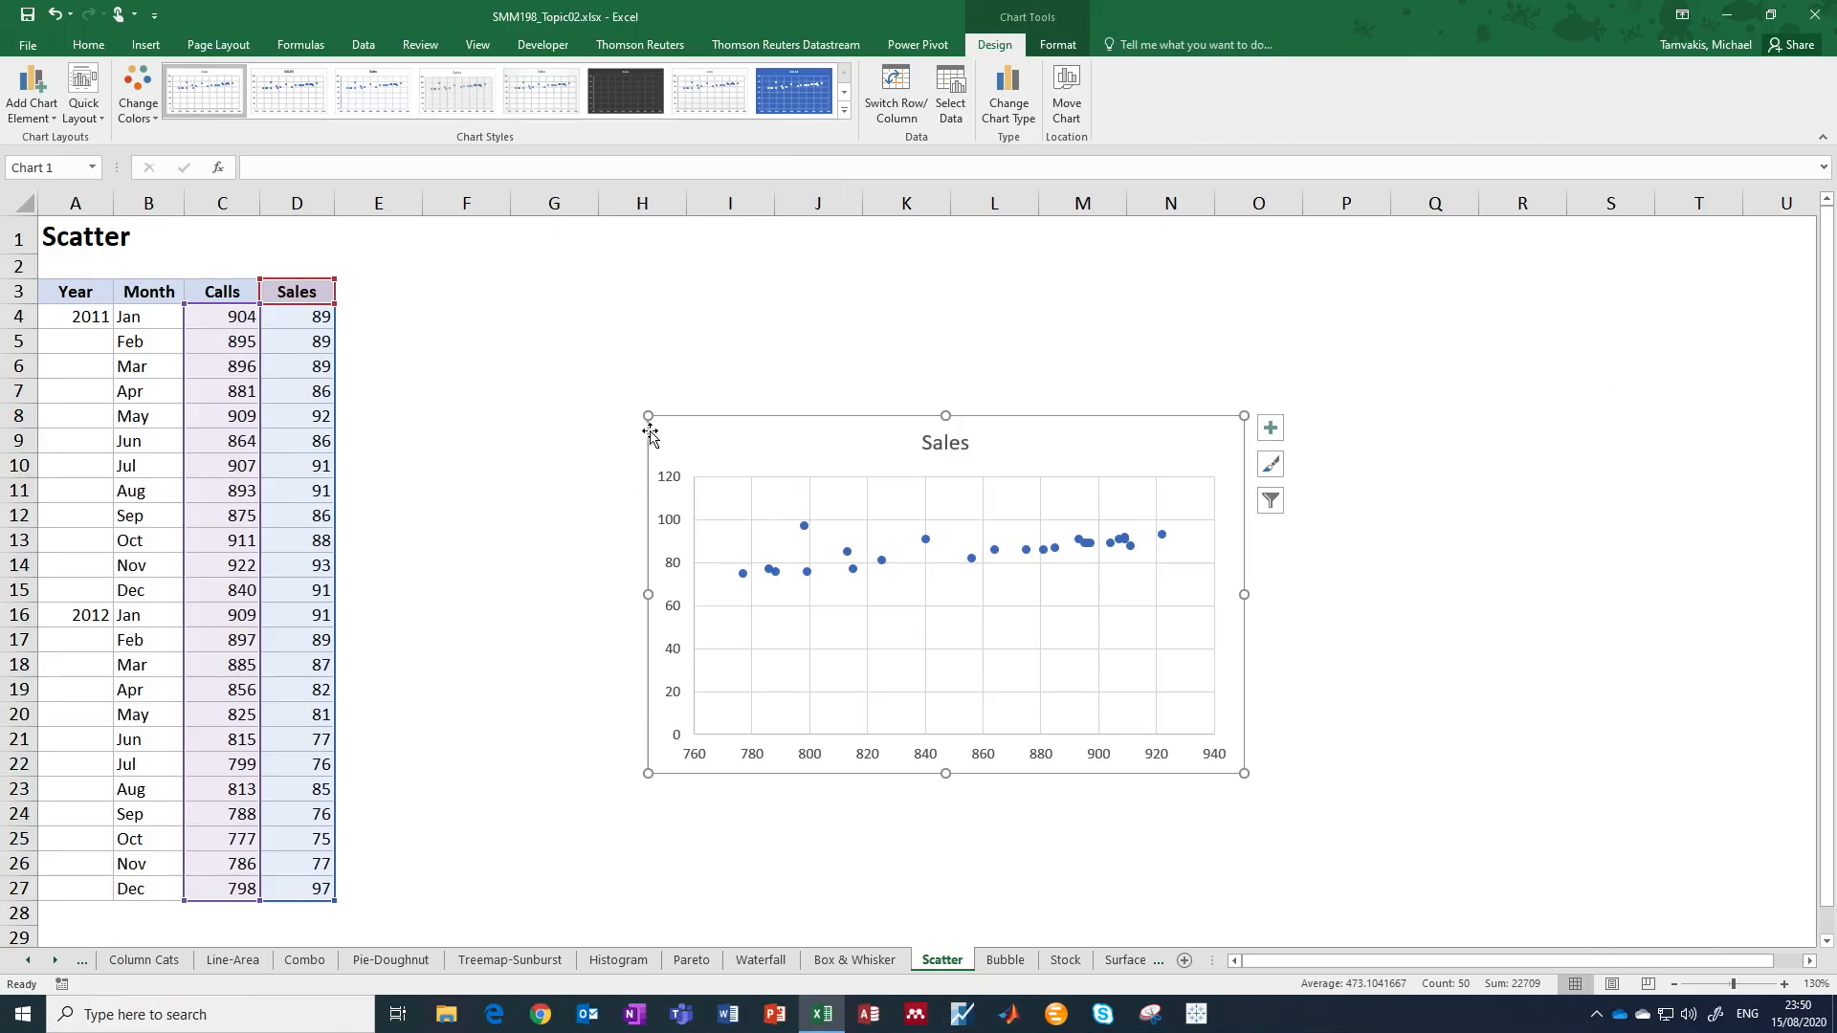
drag(647, 416, 386, 260)
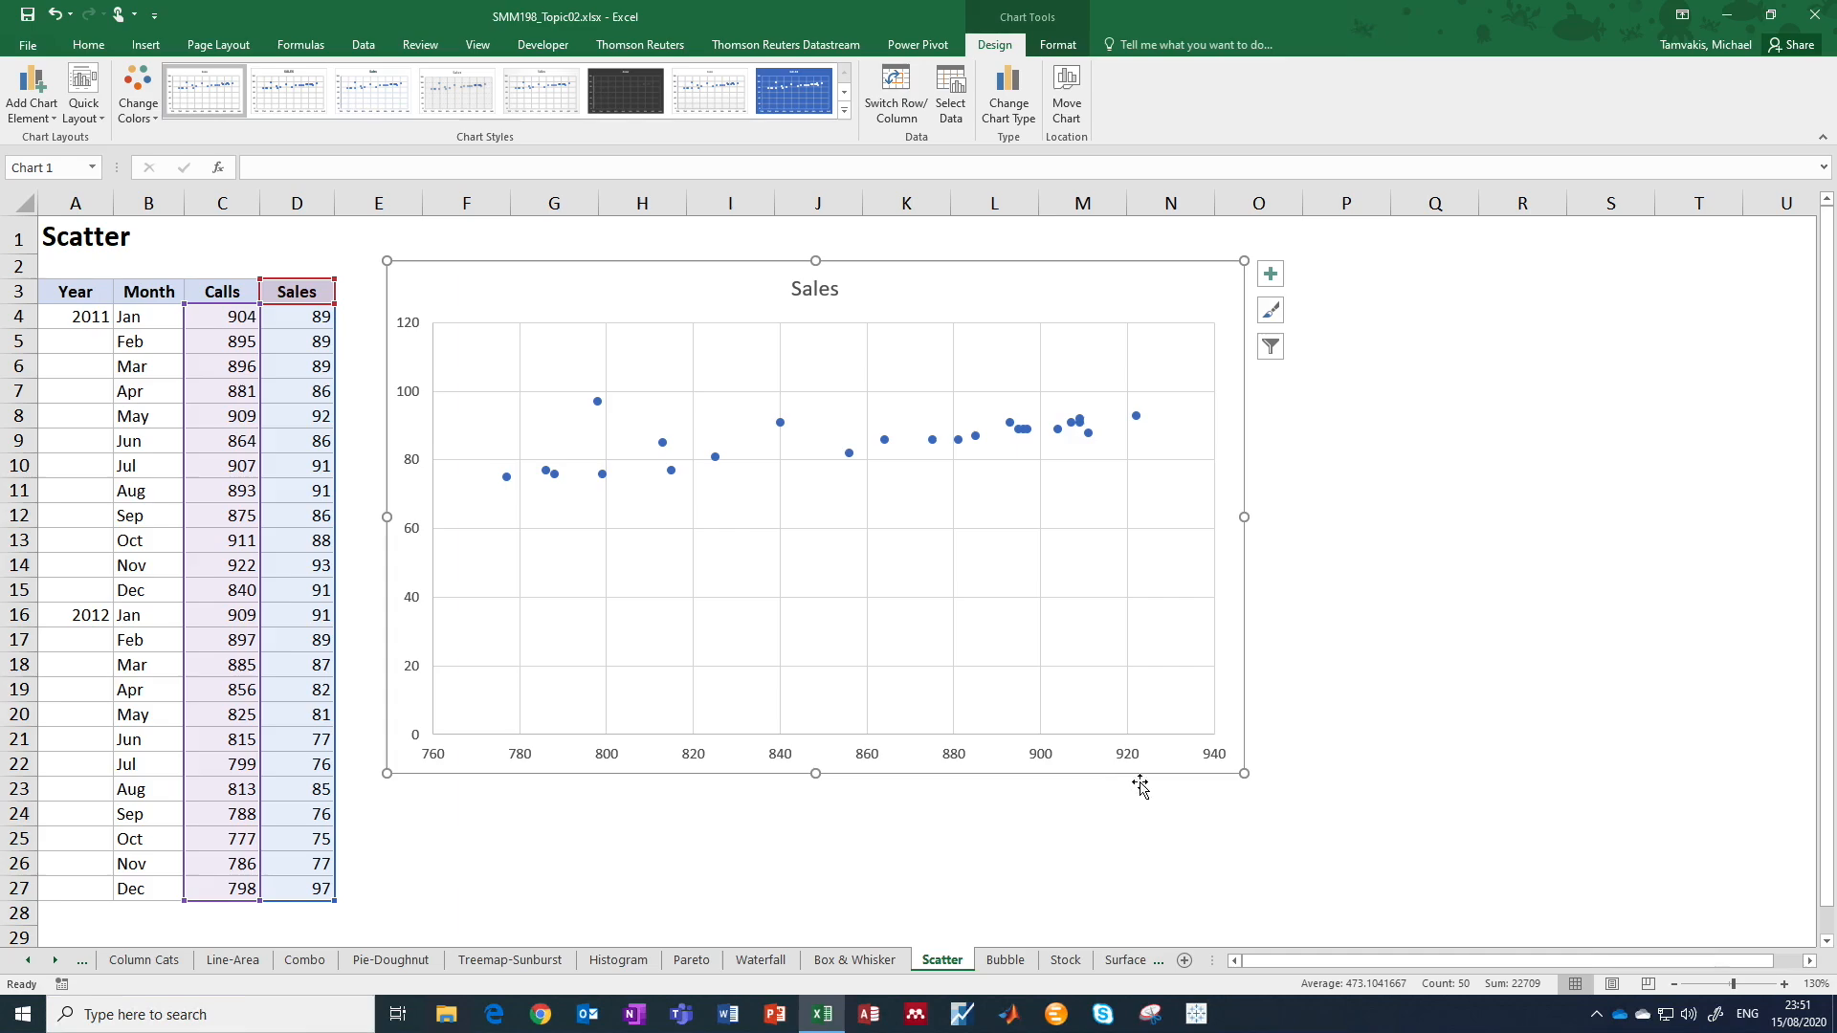
drag(1243, 773, 1368, 905)
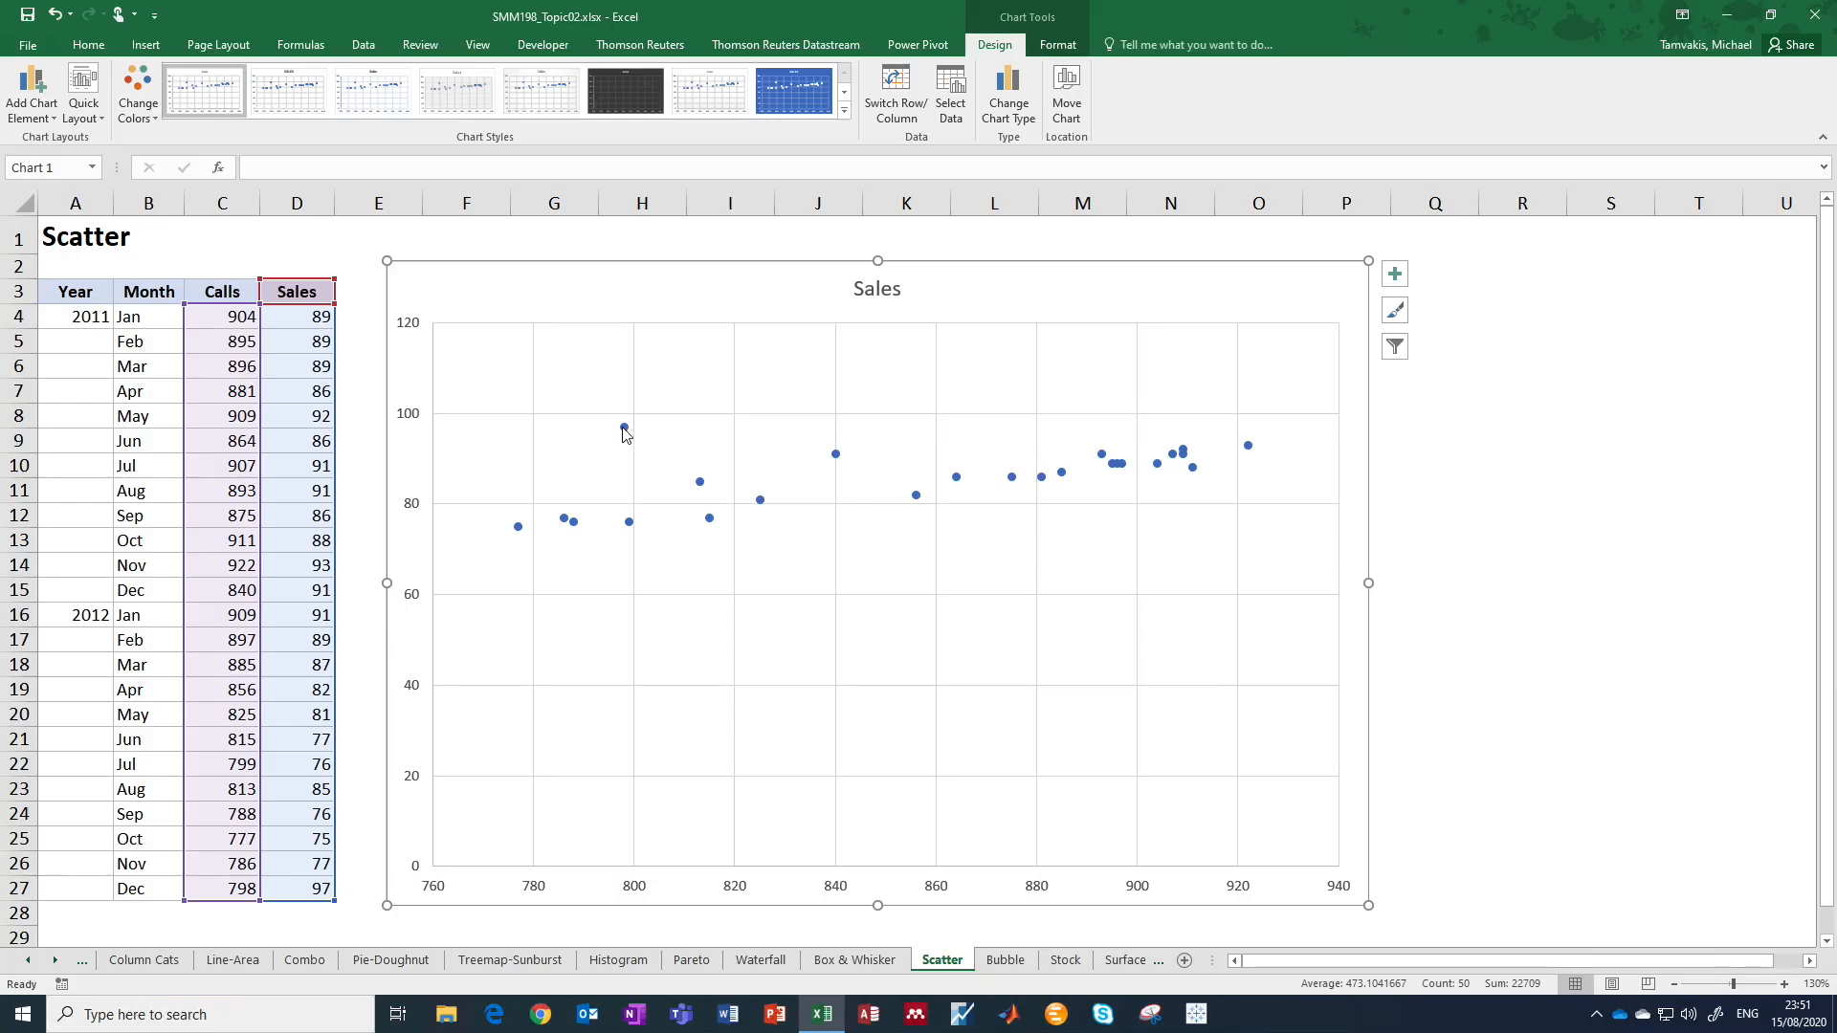
Add axis titles to the scatter chart and name the horizontal axis Calls.
mouse_move(623, 430)
click(1396, 277)
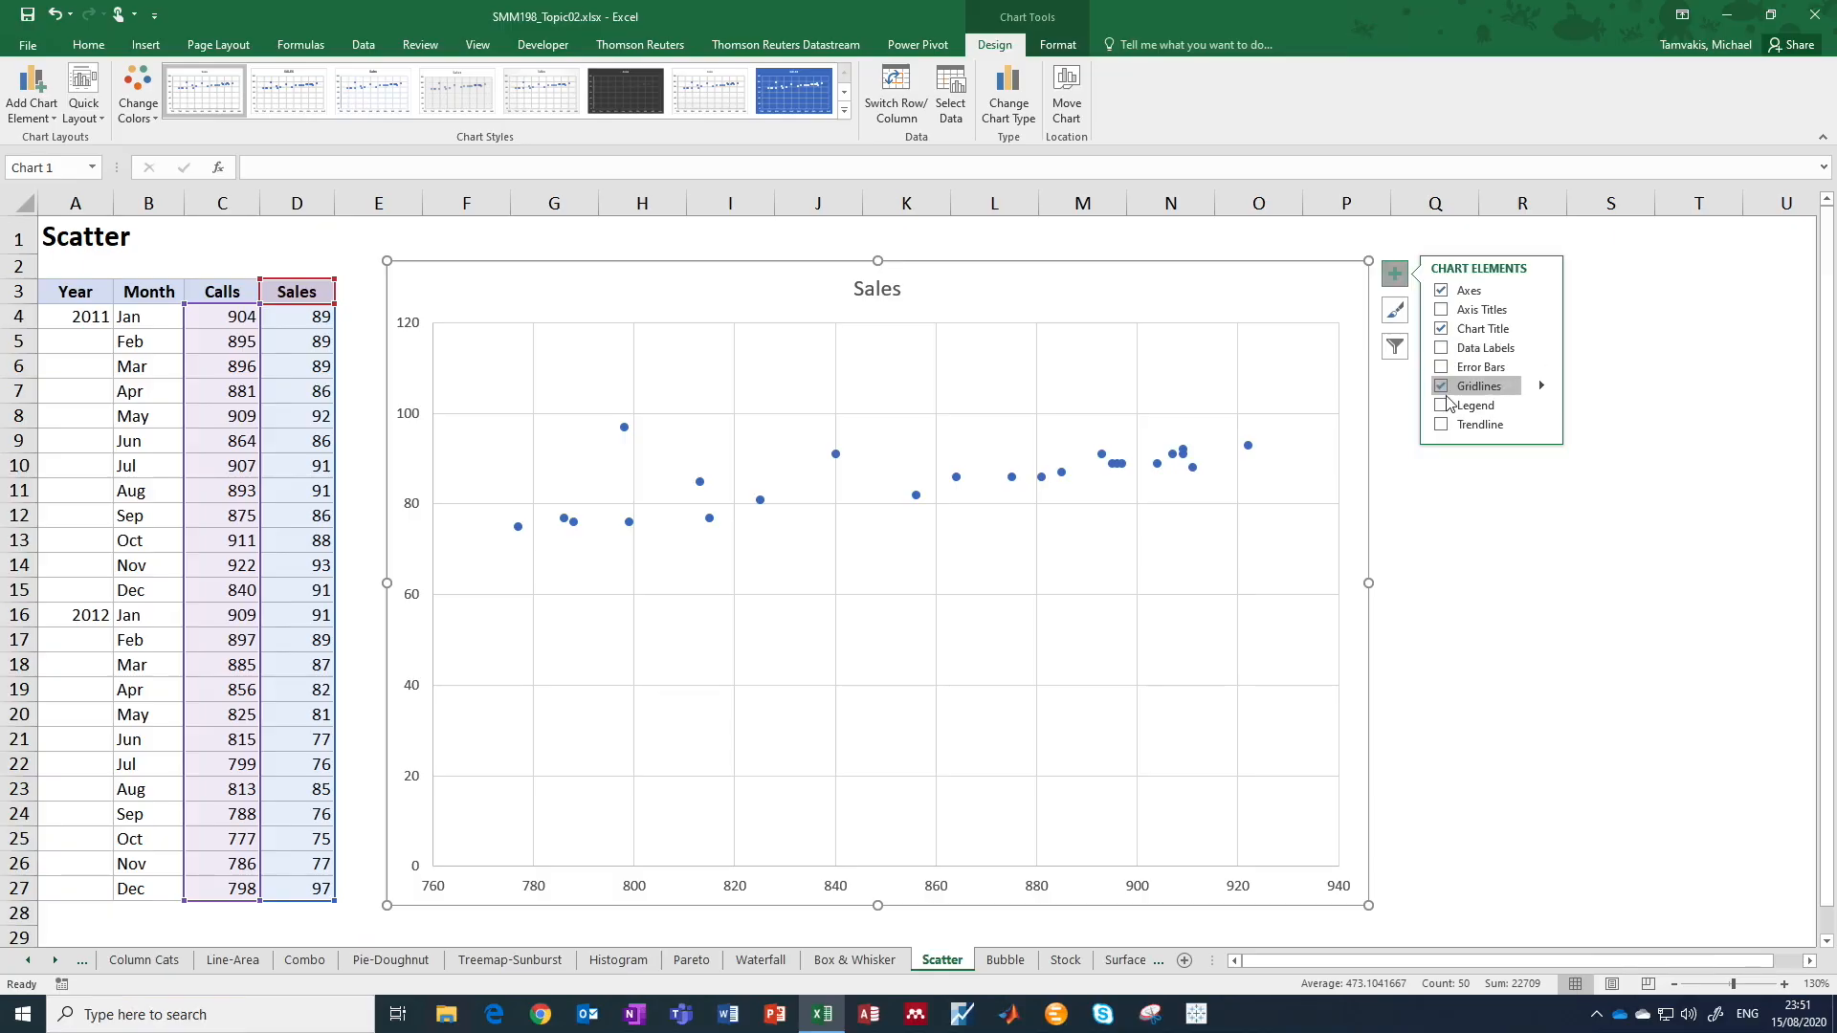
click(1442, 309)
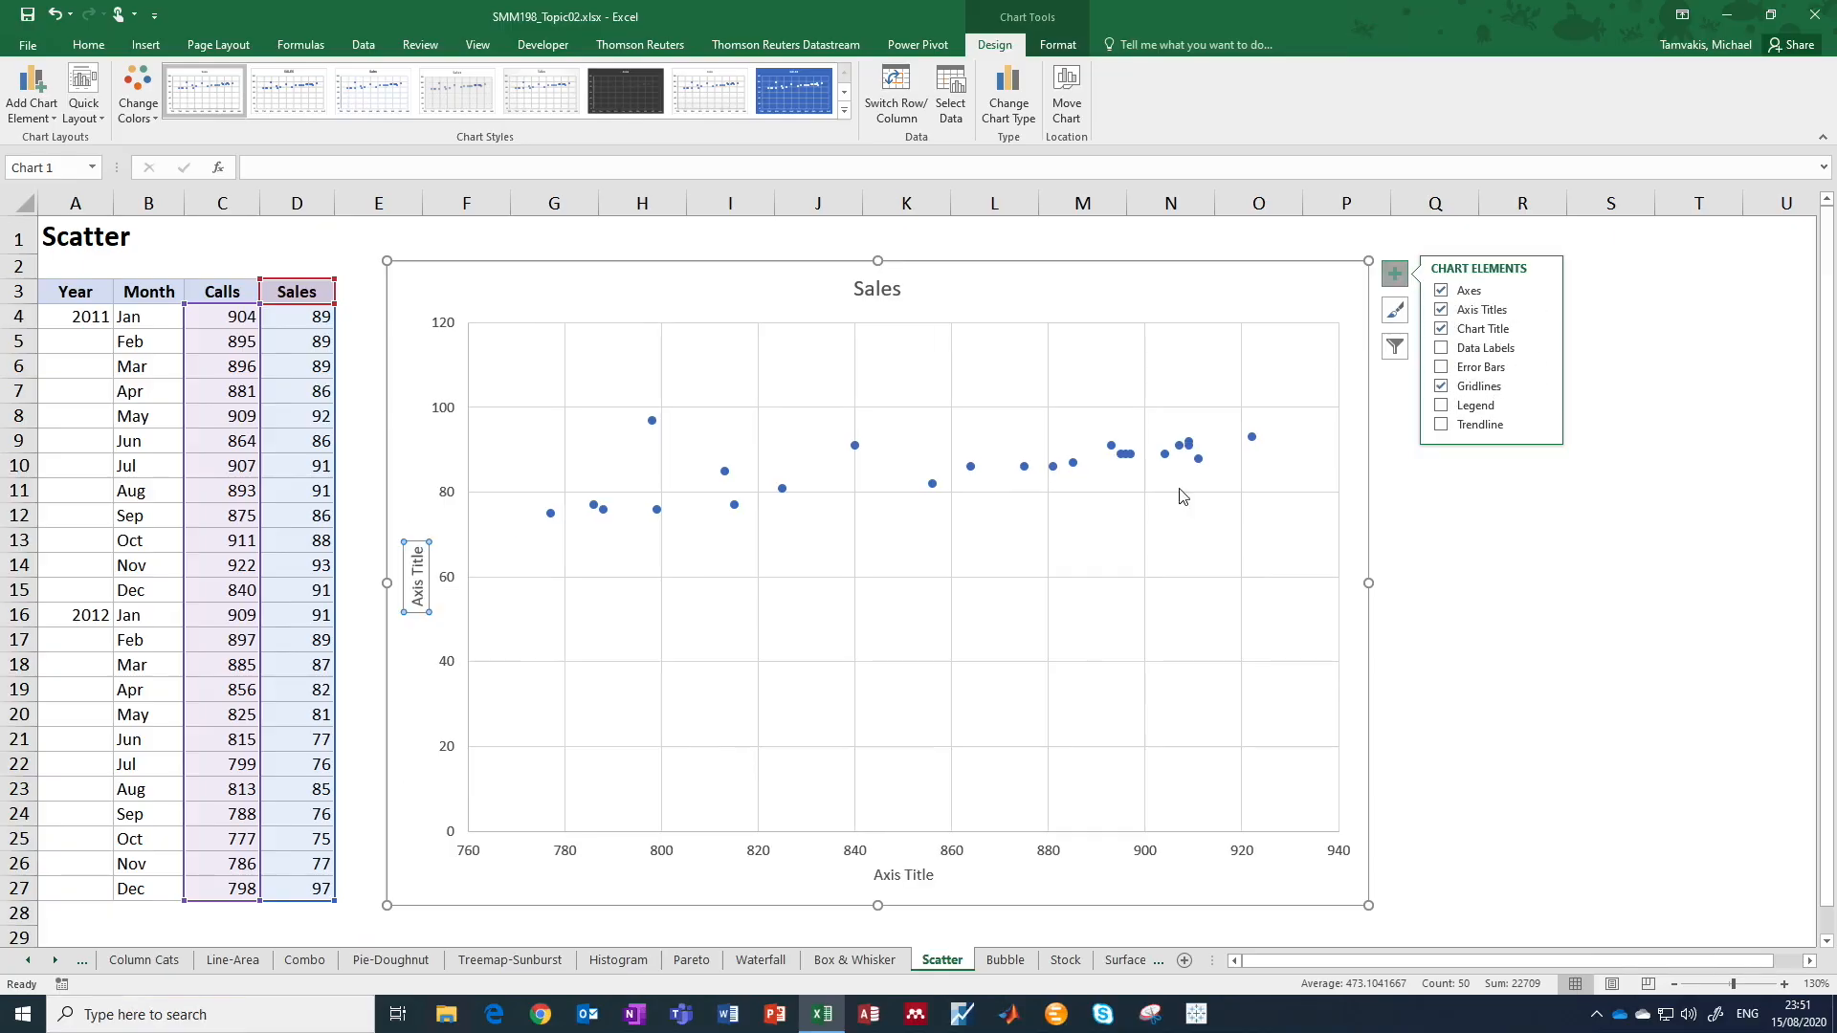
double_click(881, 877)
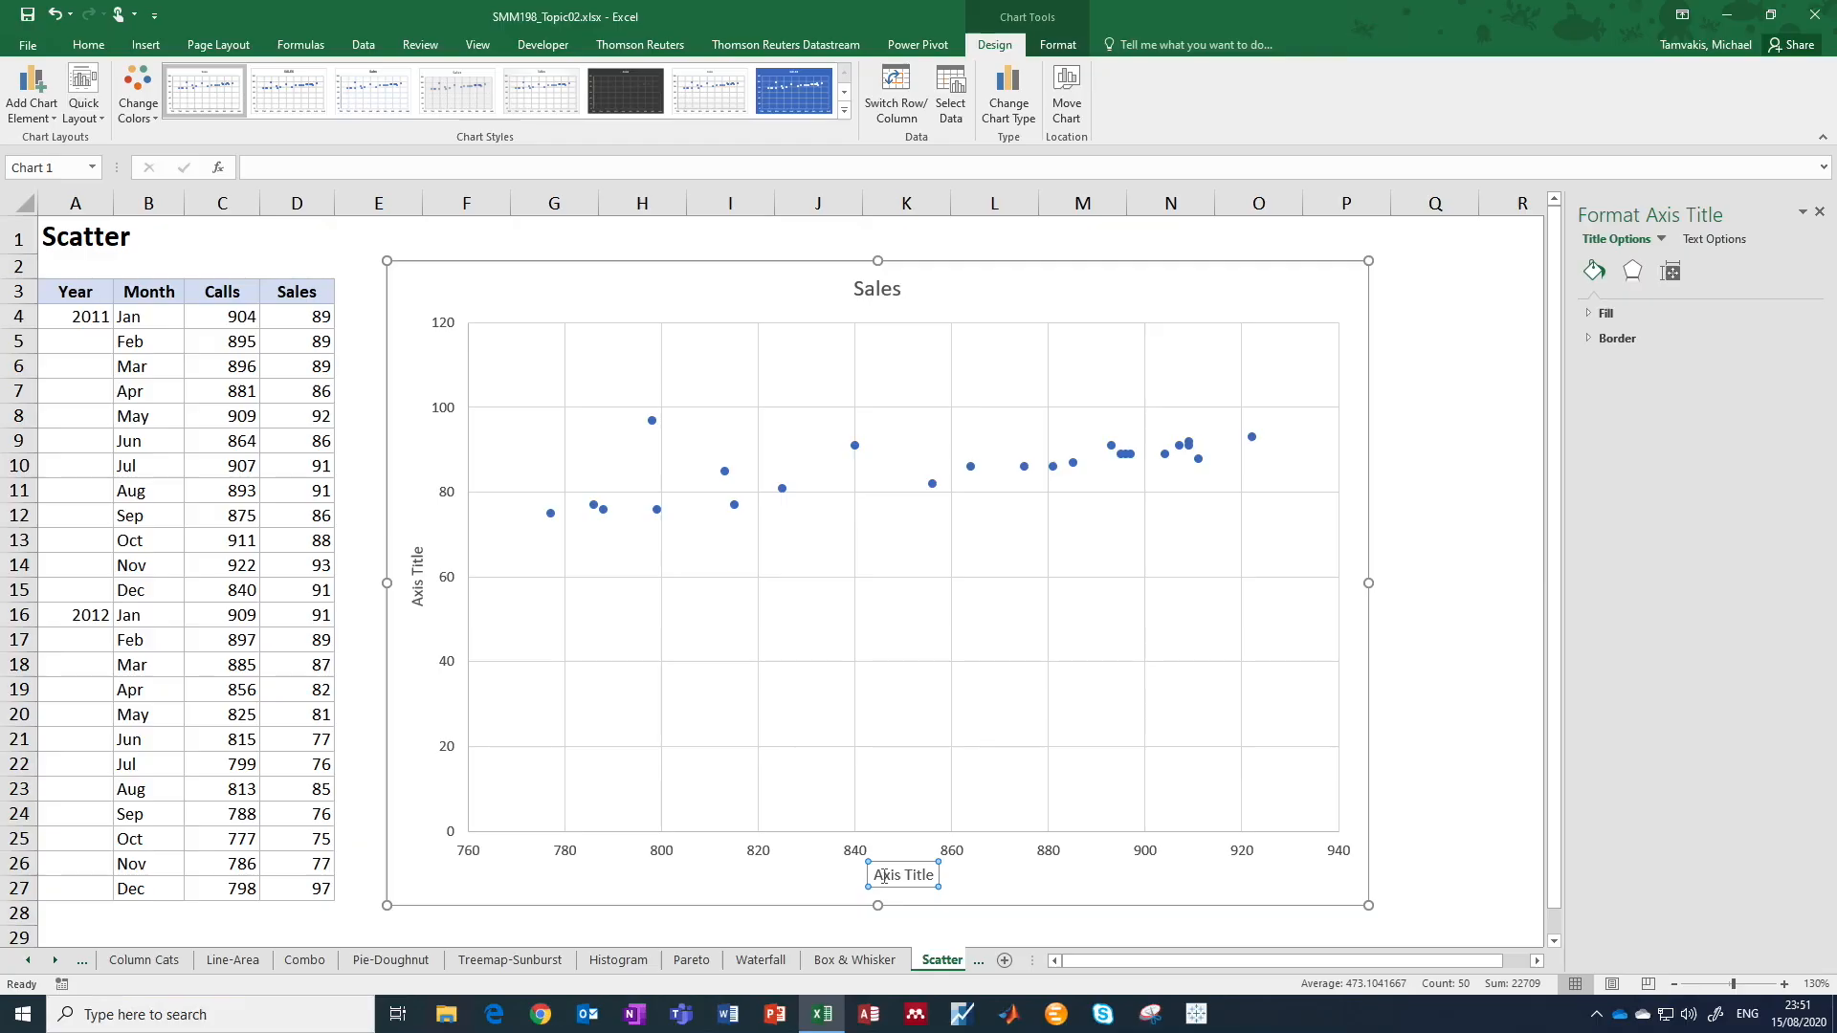
click(872, 874)
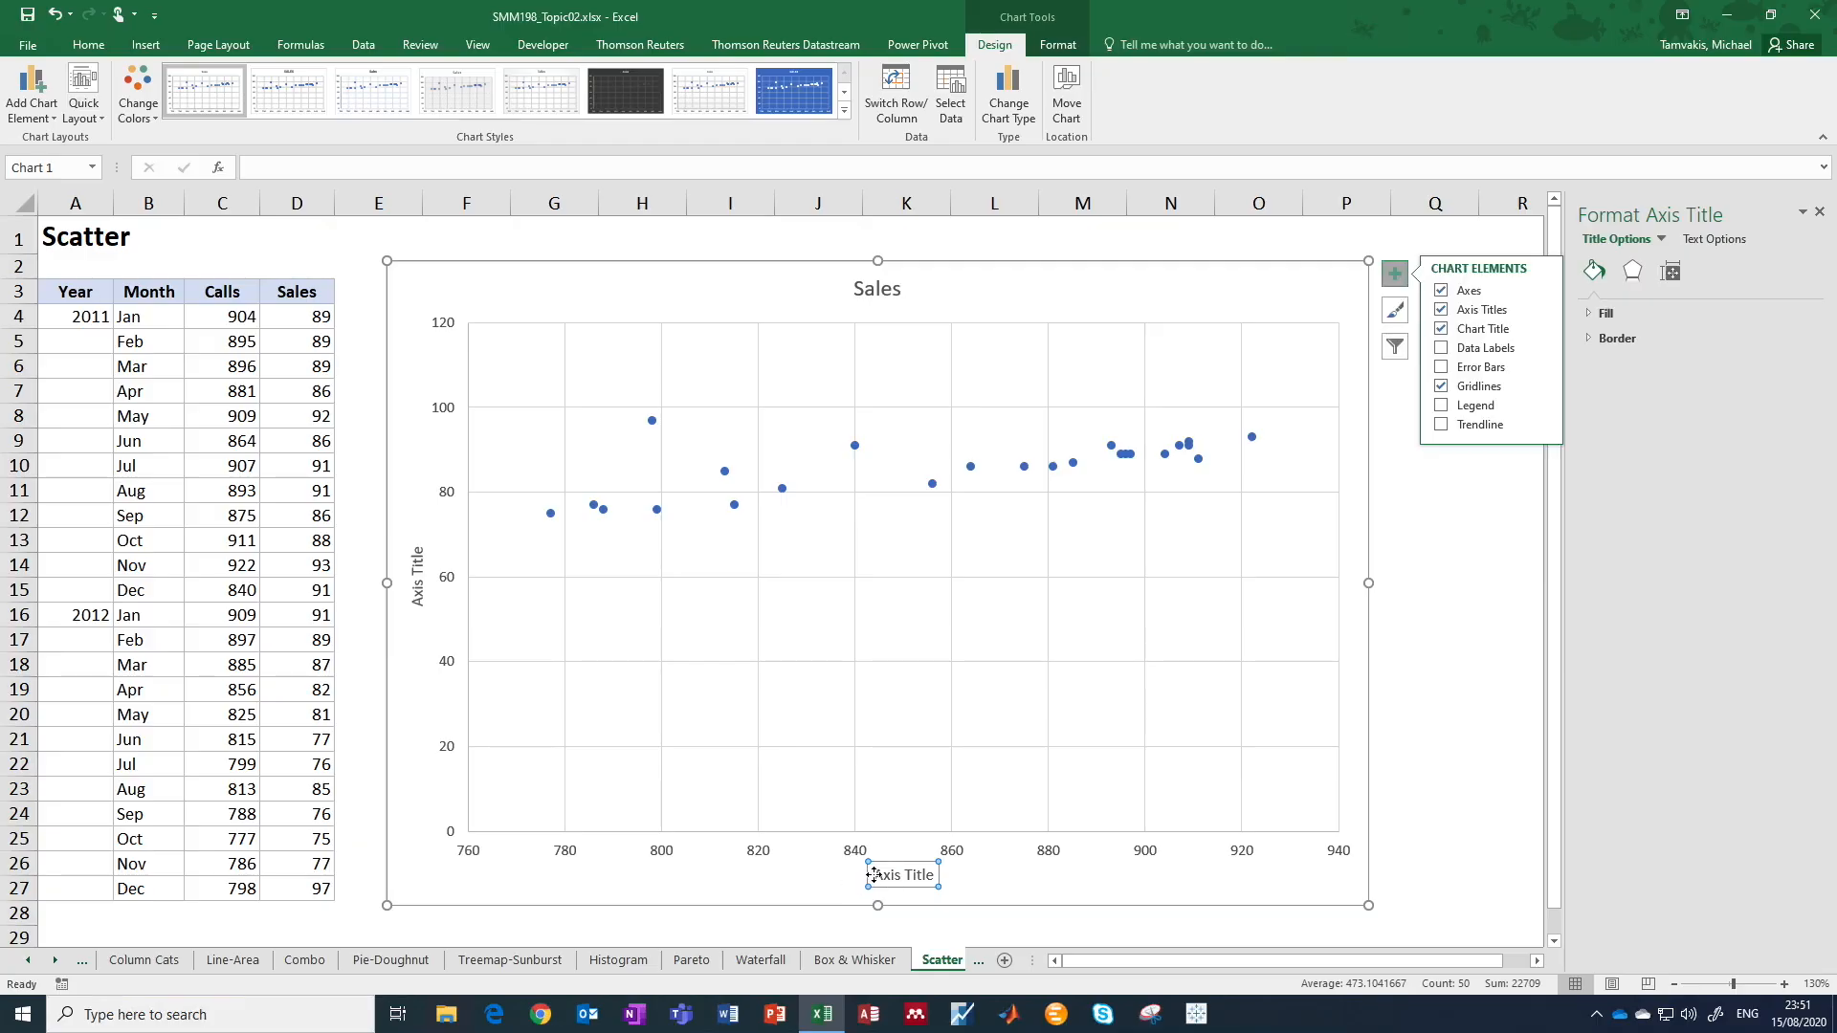
click(877, 879)
drag(877, 881, 928, 881)
text(Calls)
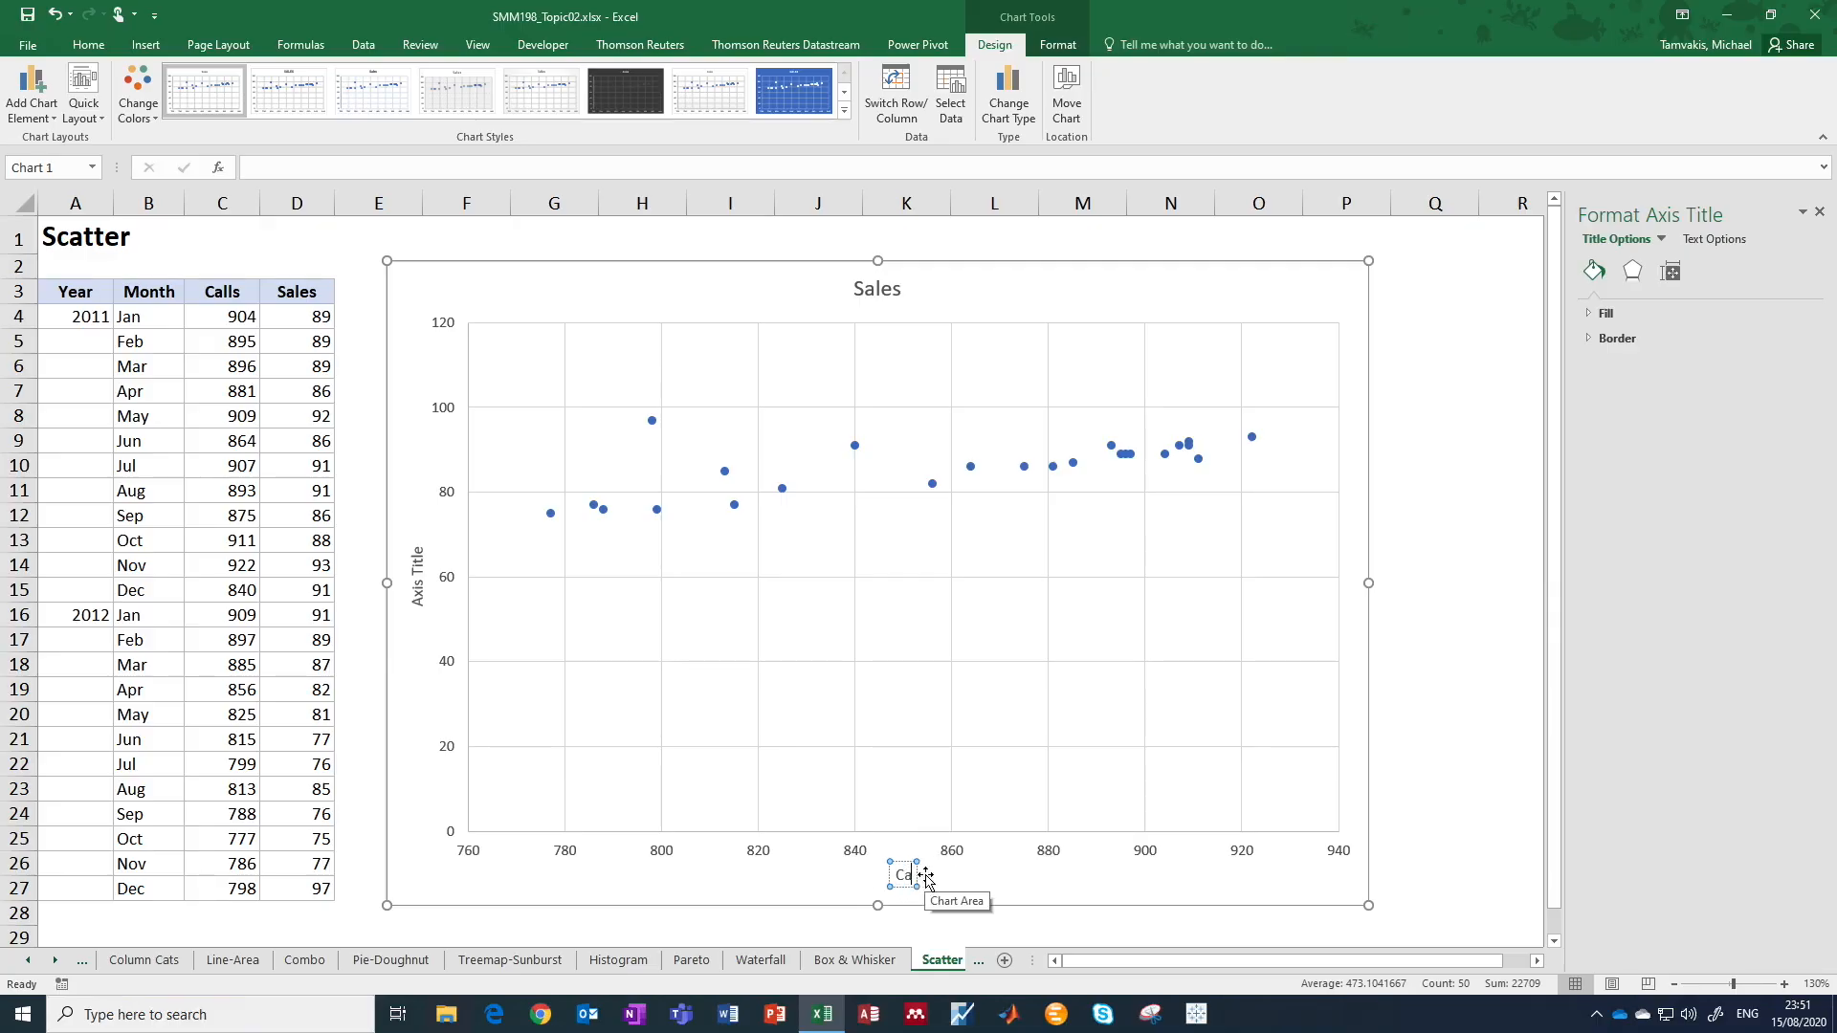
Name the scatter chart's vertical axis Sales.
click(417, 589)
click(417, 590)
drag(417, 595, 414, 545)
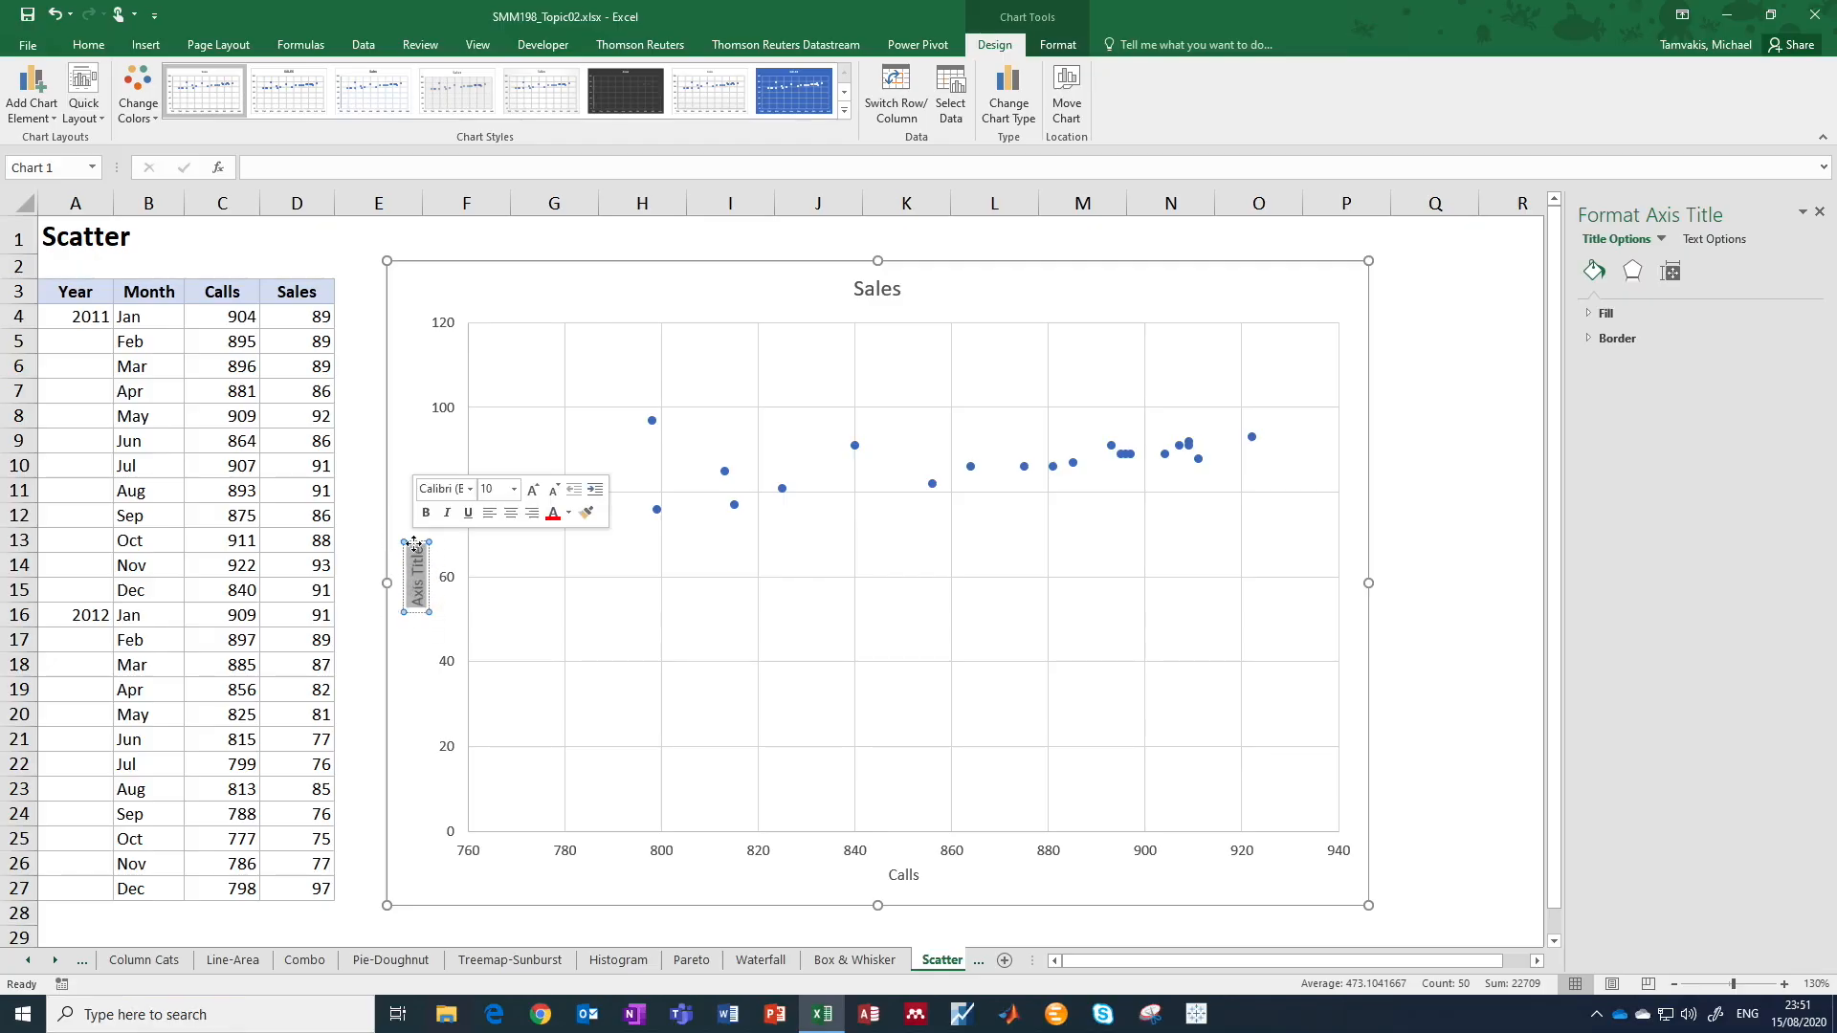
key(BackSpace)
text(Sales)
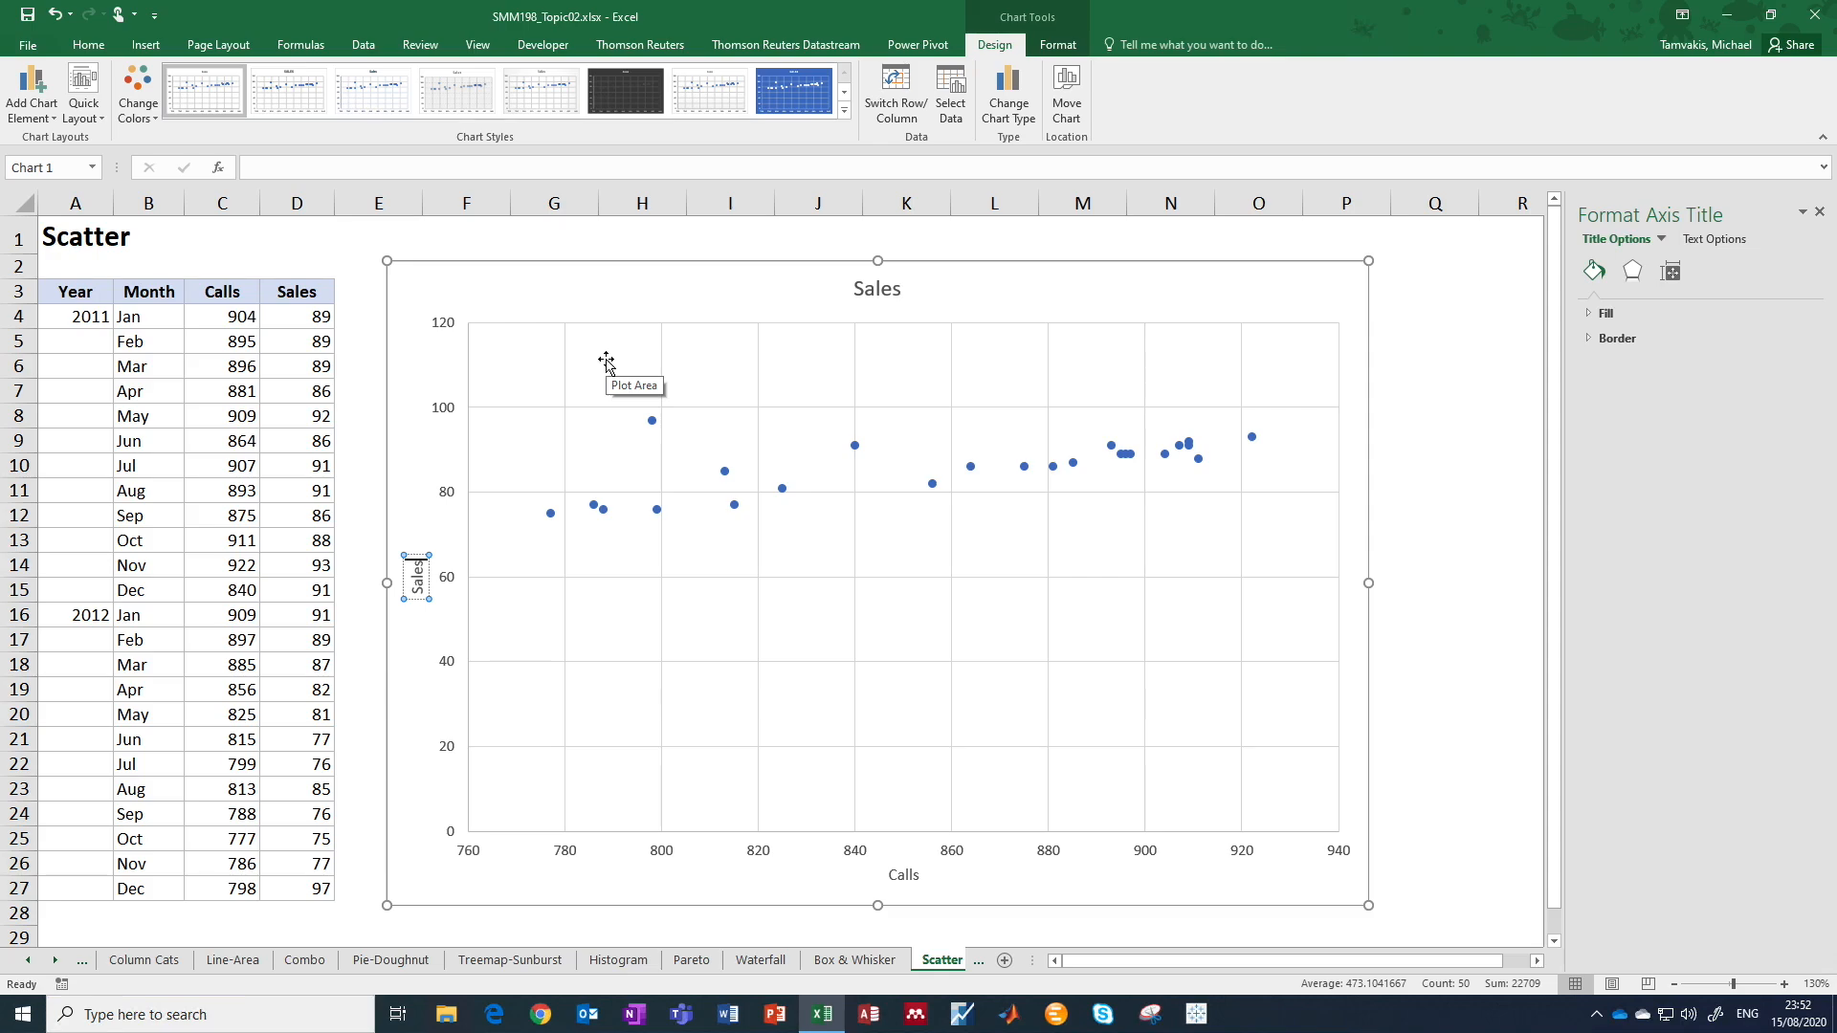
click(780, 557)
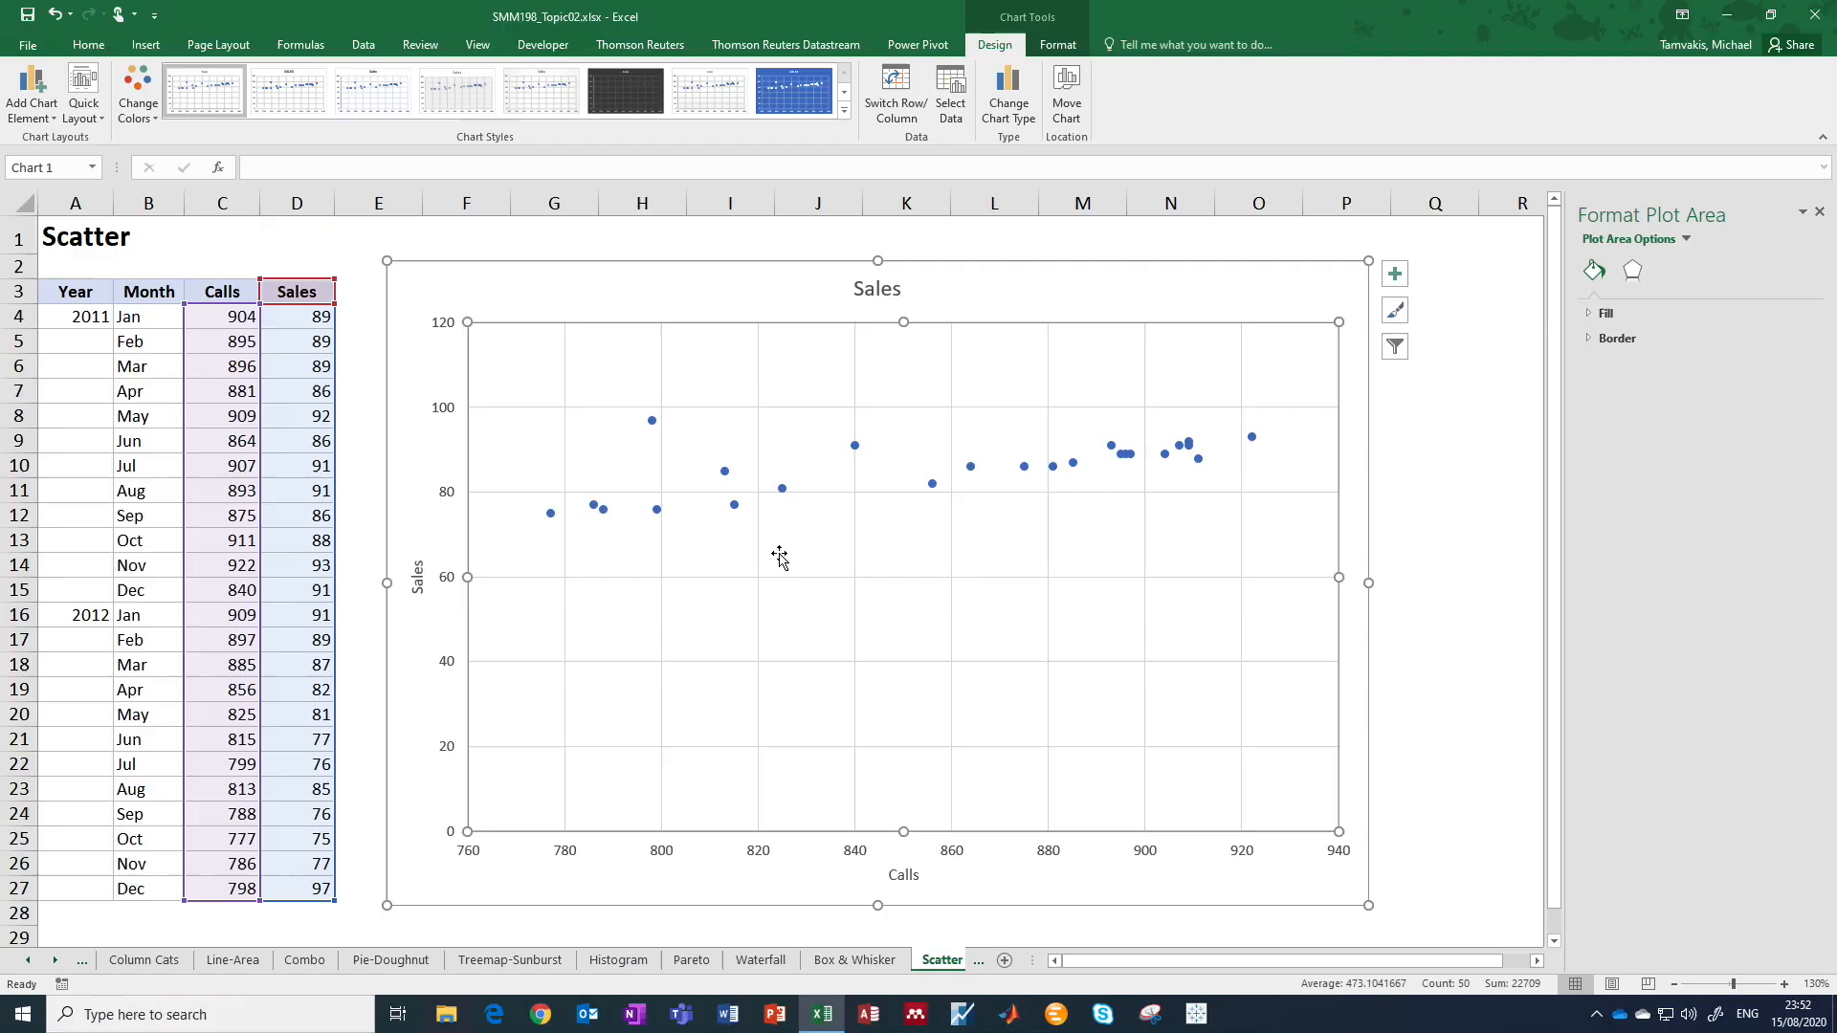
Set the minimum bound of the scatter chart's vertical Sales axis to 70.
click(446, 585)
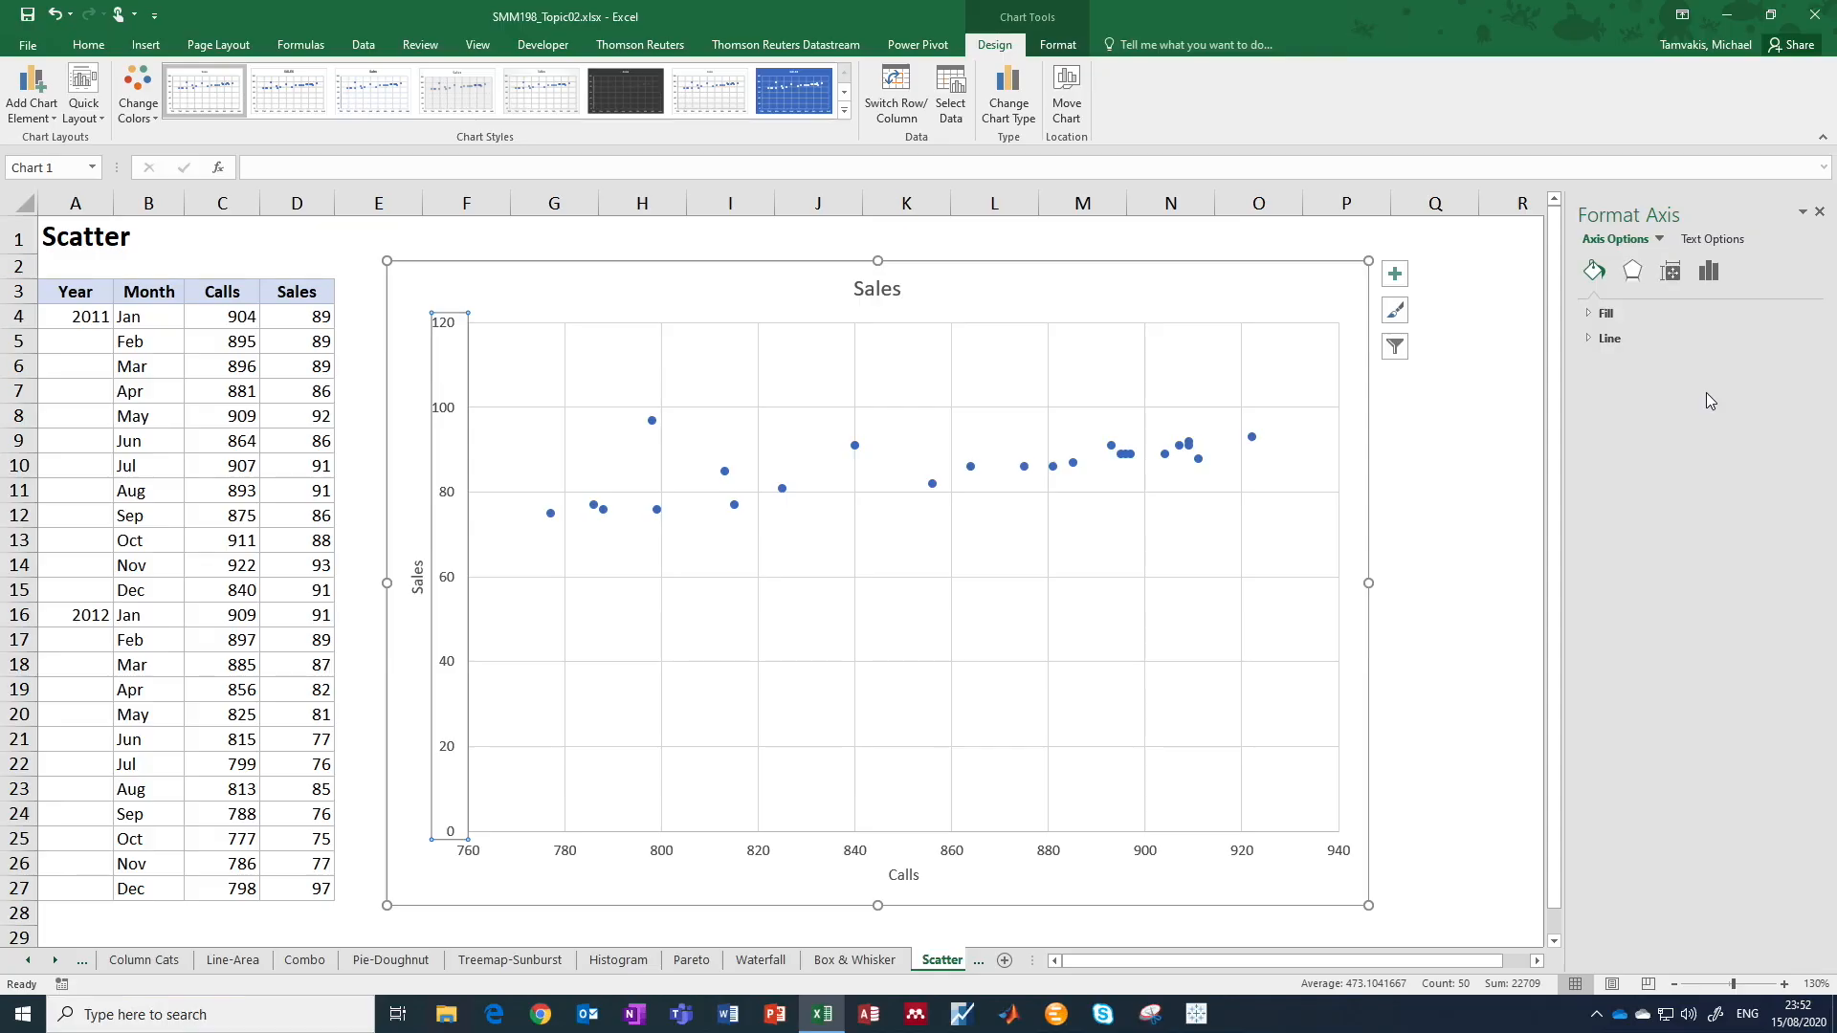
click(1710, 273)
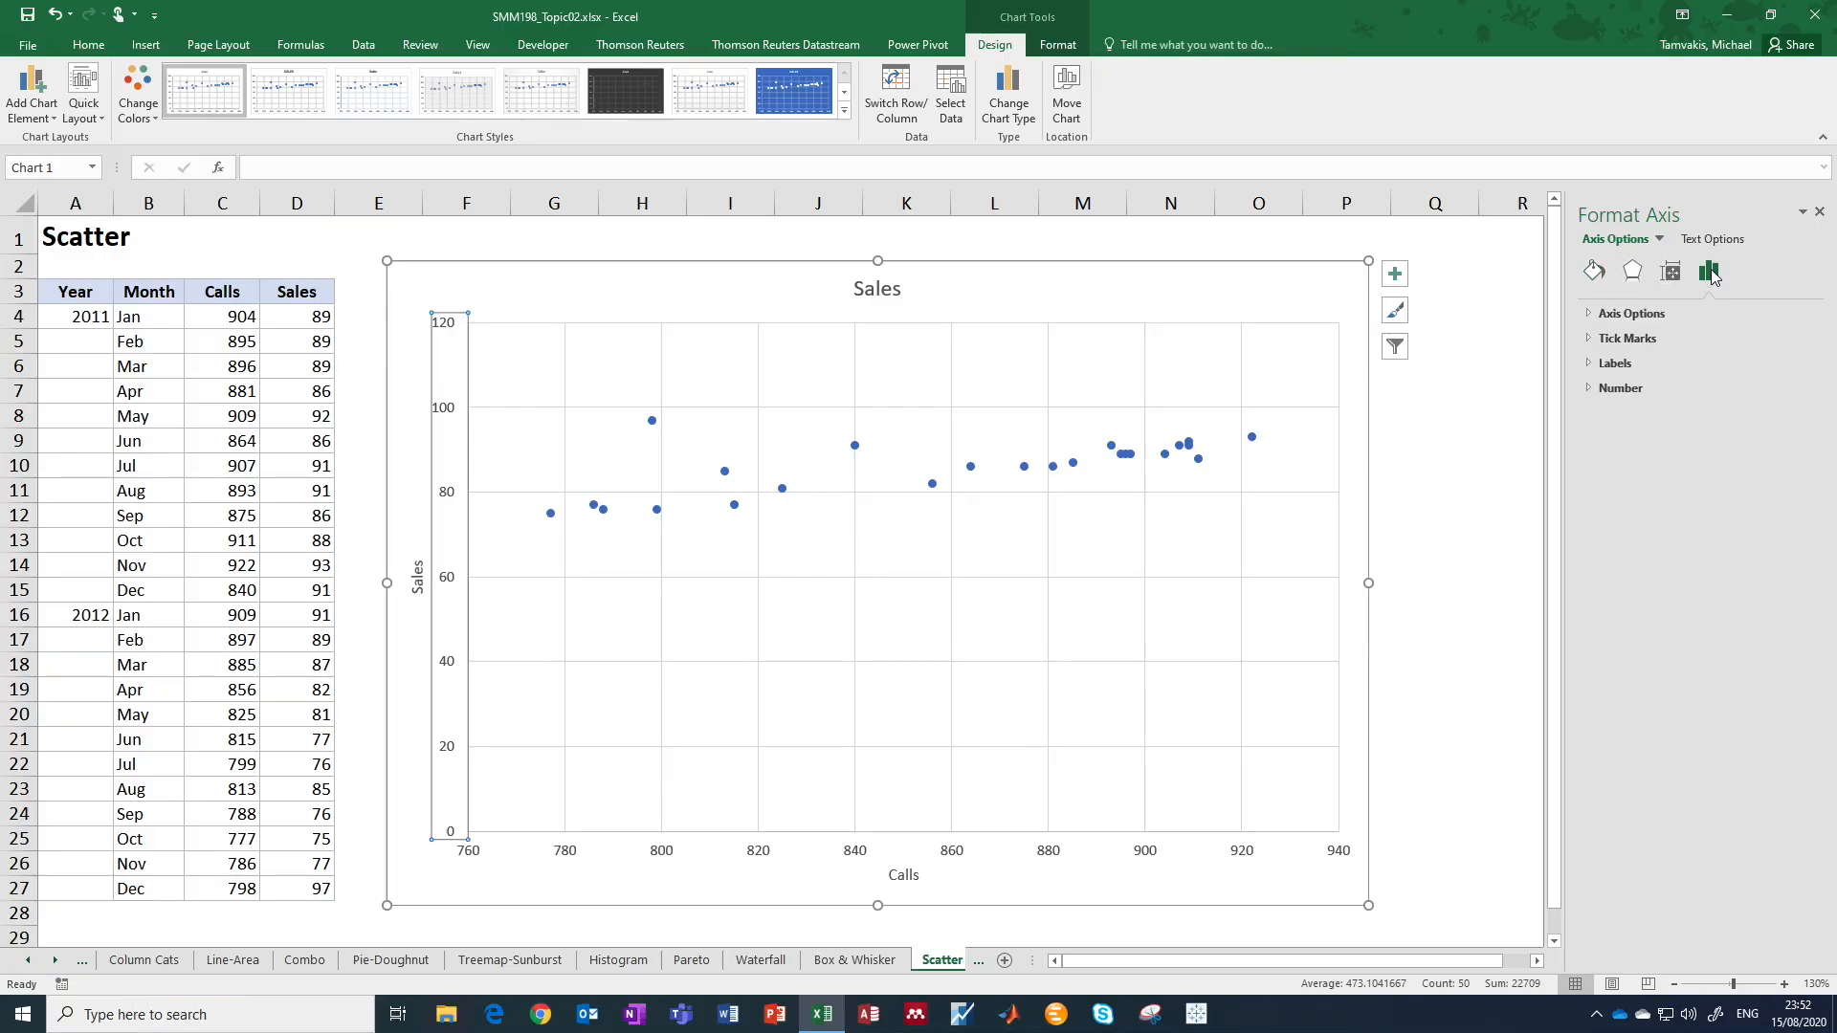
click(1592, 319)
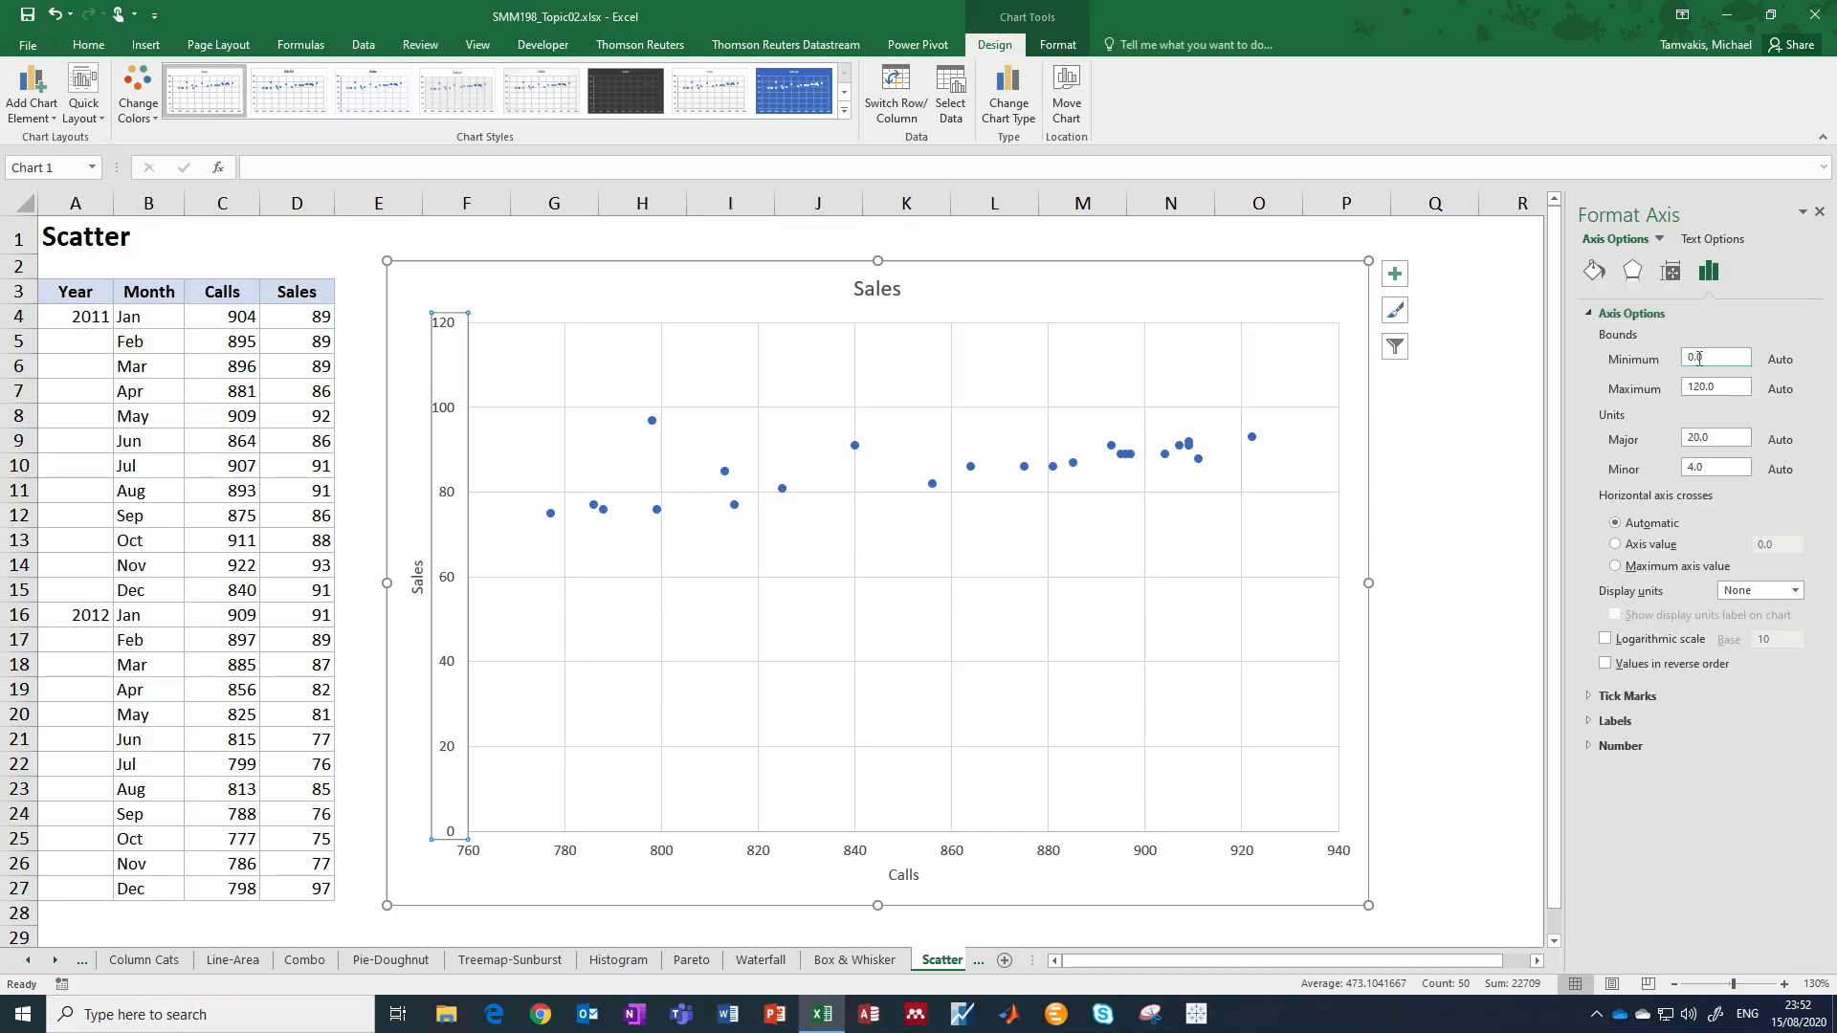
click(1716, 356)
mouse_move(553, 517)
text(70)
key(Return)
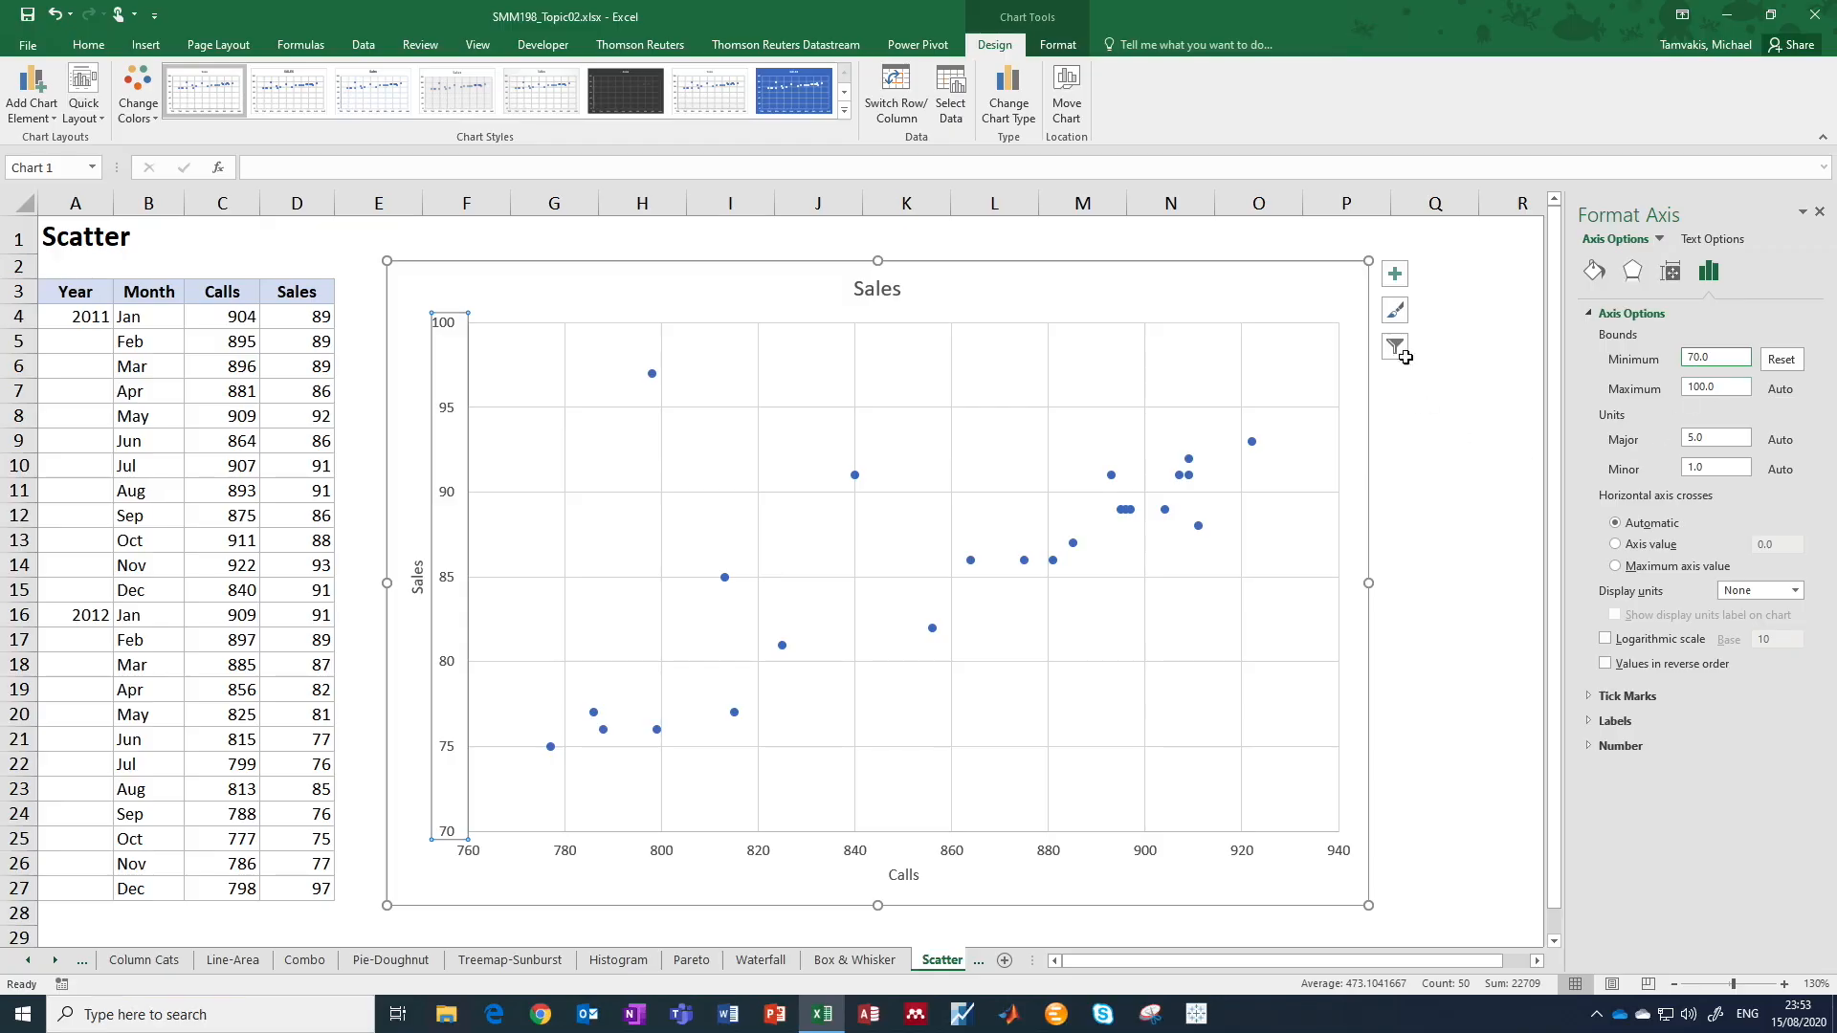
Add a linear trendline to the Calls and Sales scatter chart and show its formatting options.
click(1395, 276)
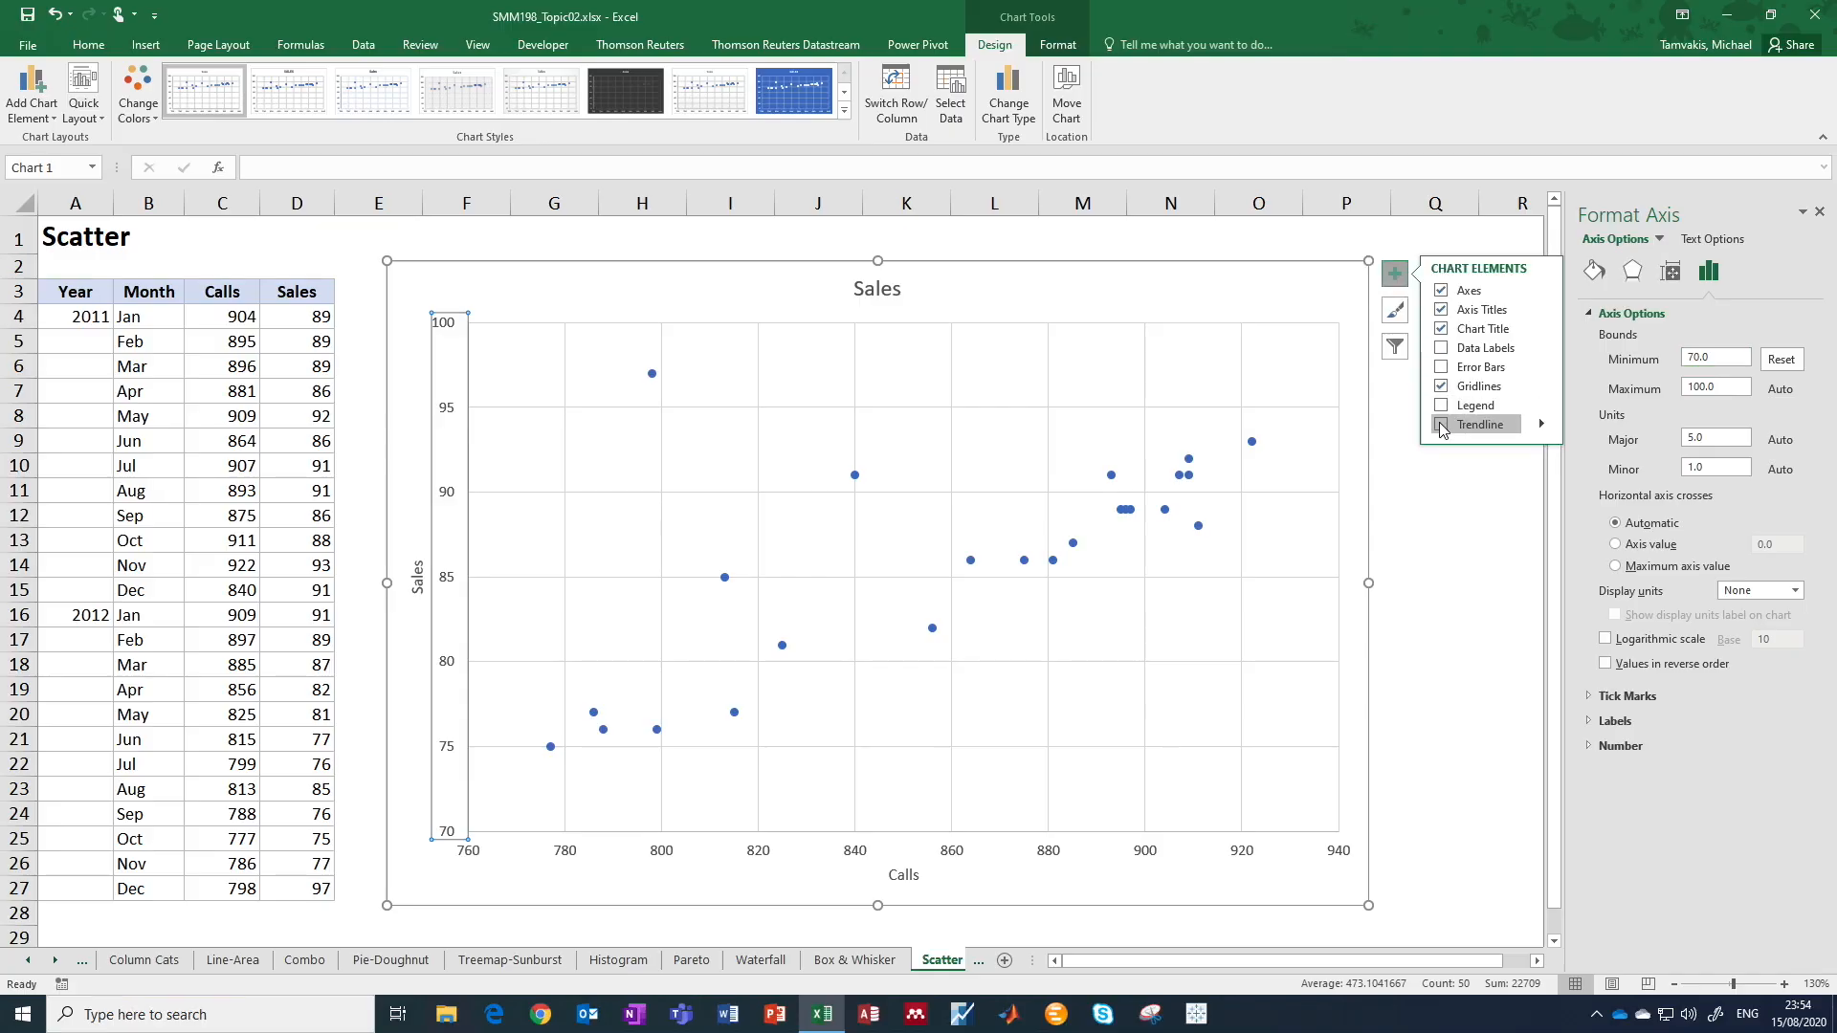
click(1542, 427)
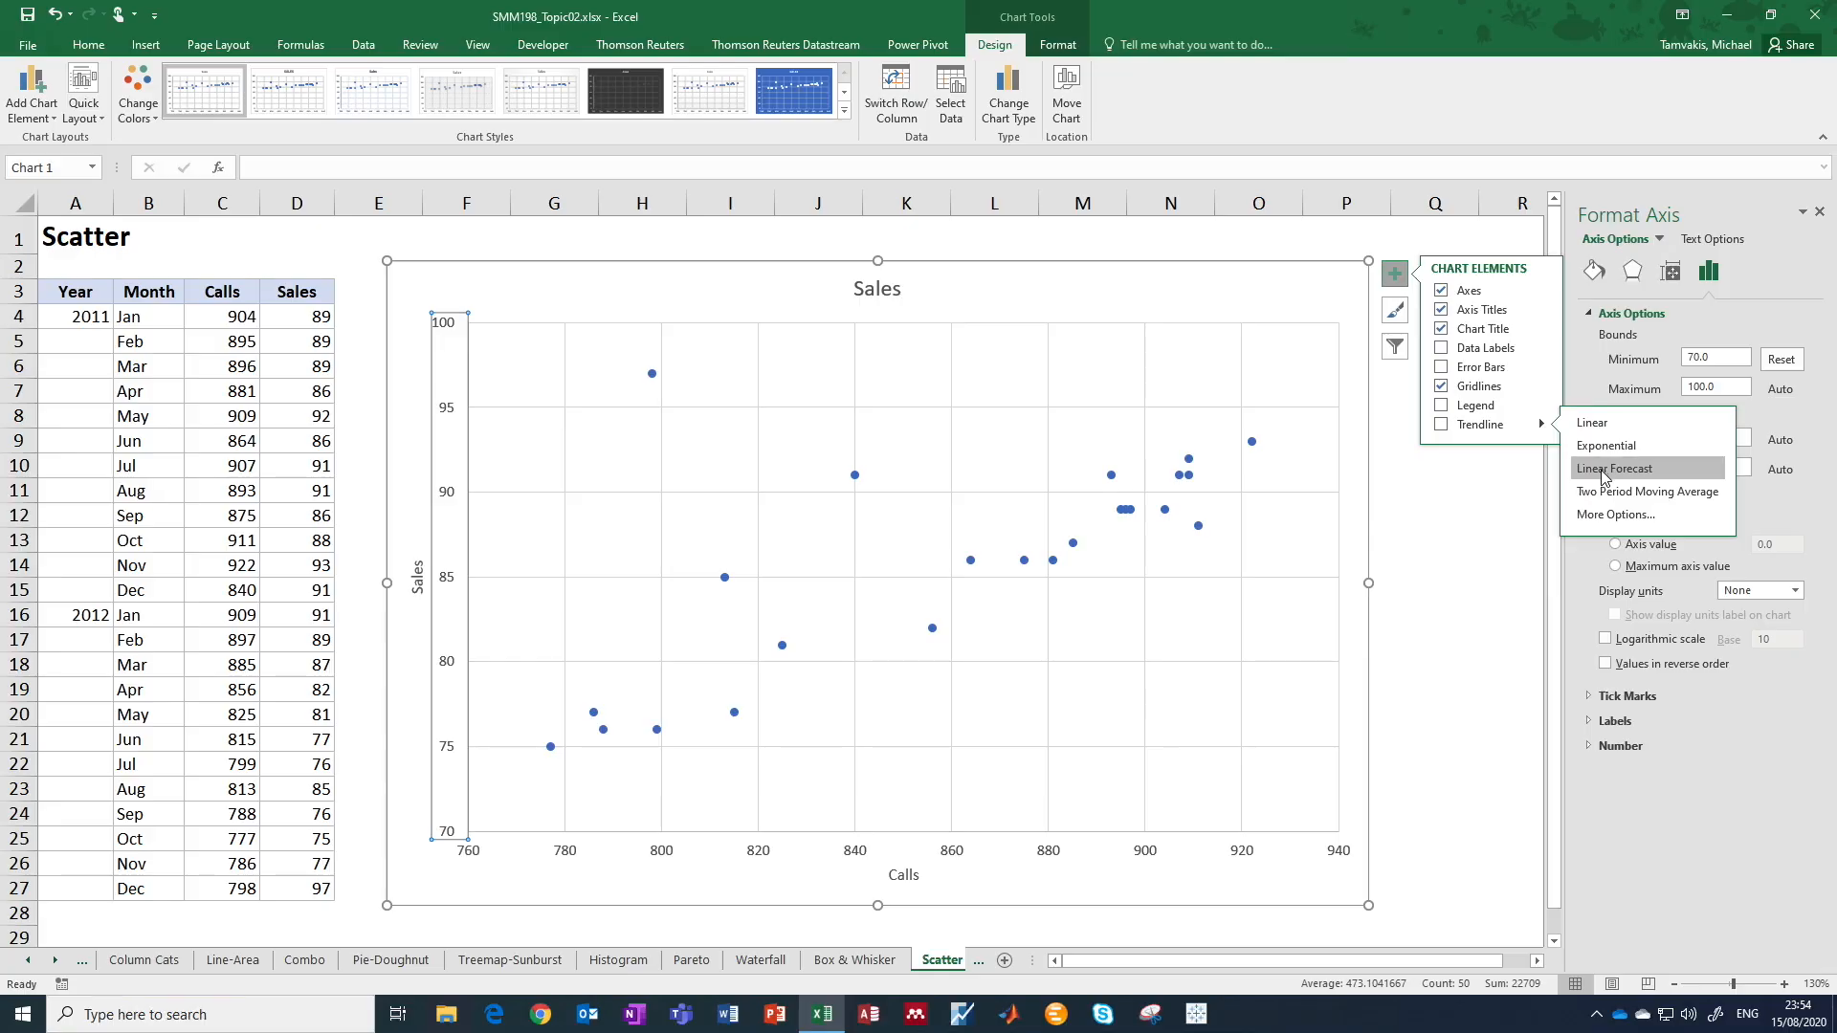
click(1605, 523)
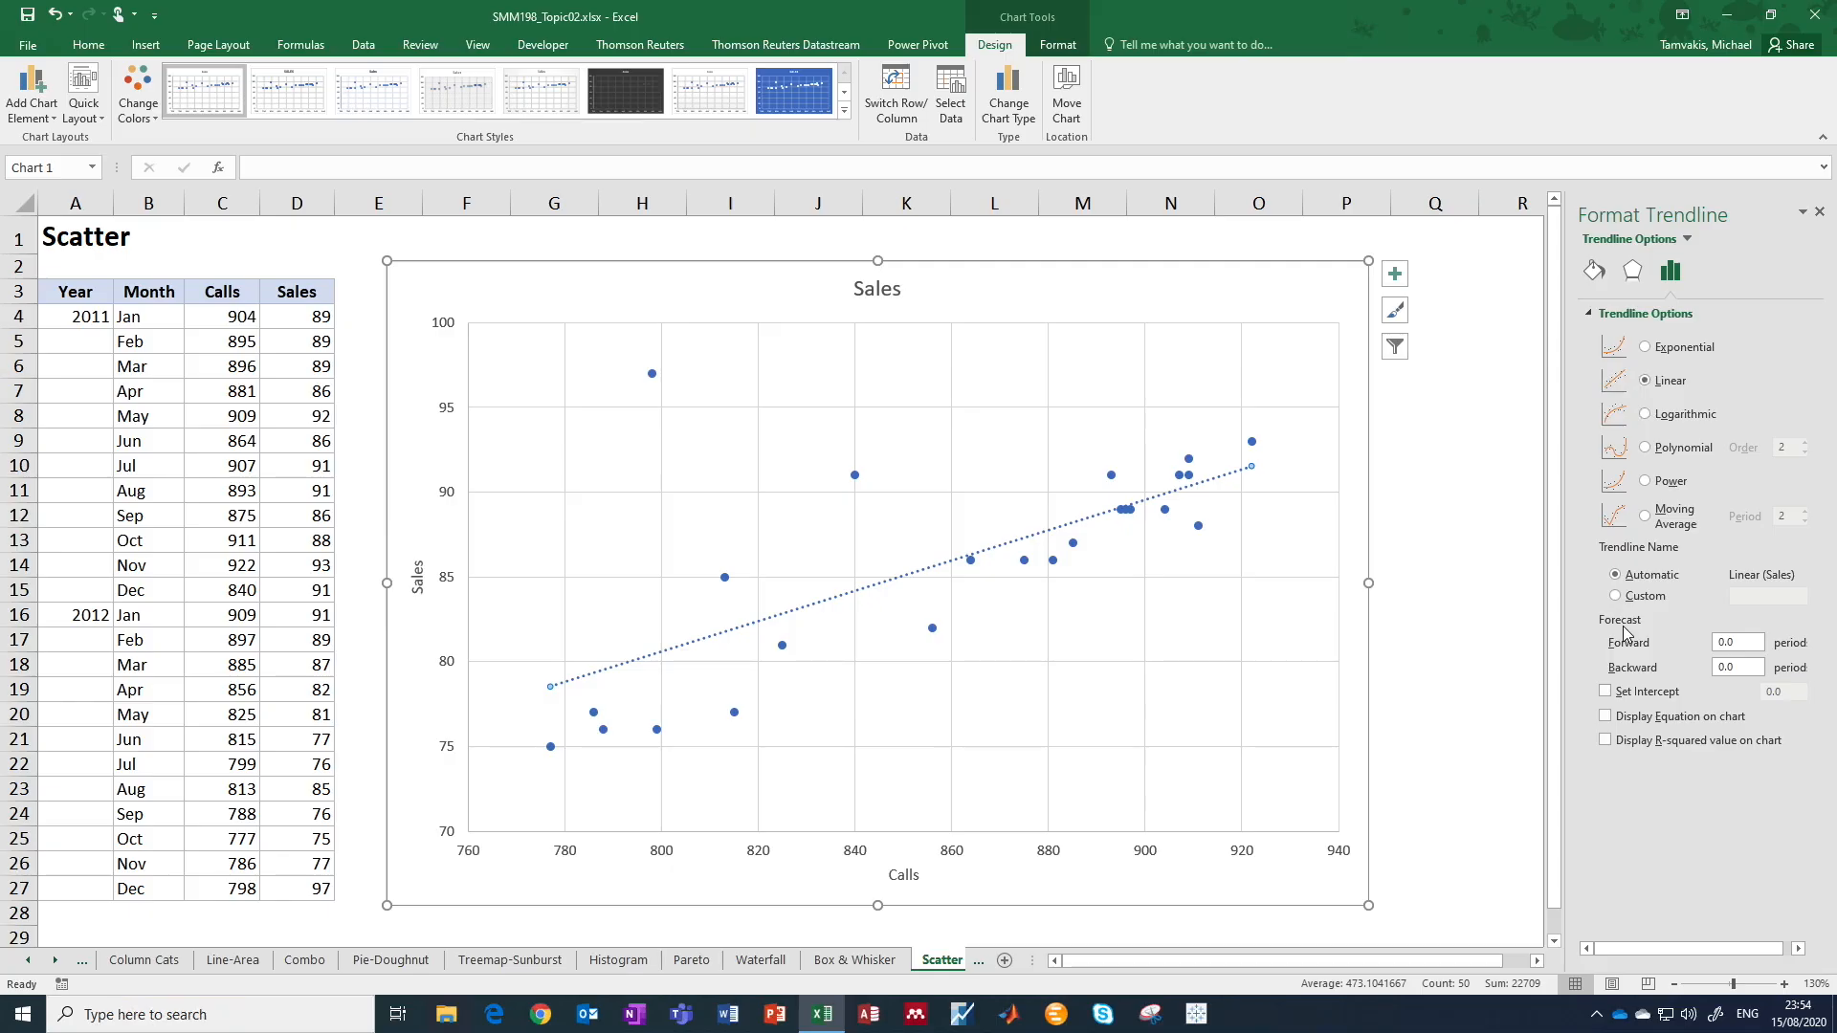
Display the trendline's equation and R-squared value on the chart and move their label to the clear area above the line.
click(1606, 717)
click(1606, 741)
drag(1226, 452, 1146, 355)
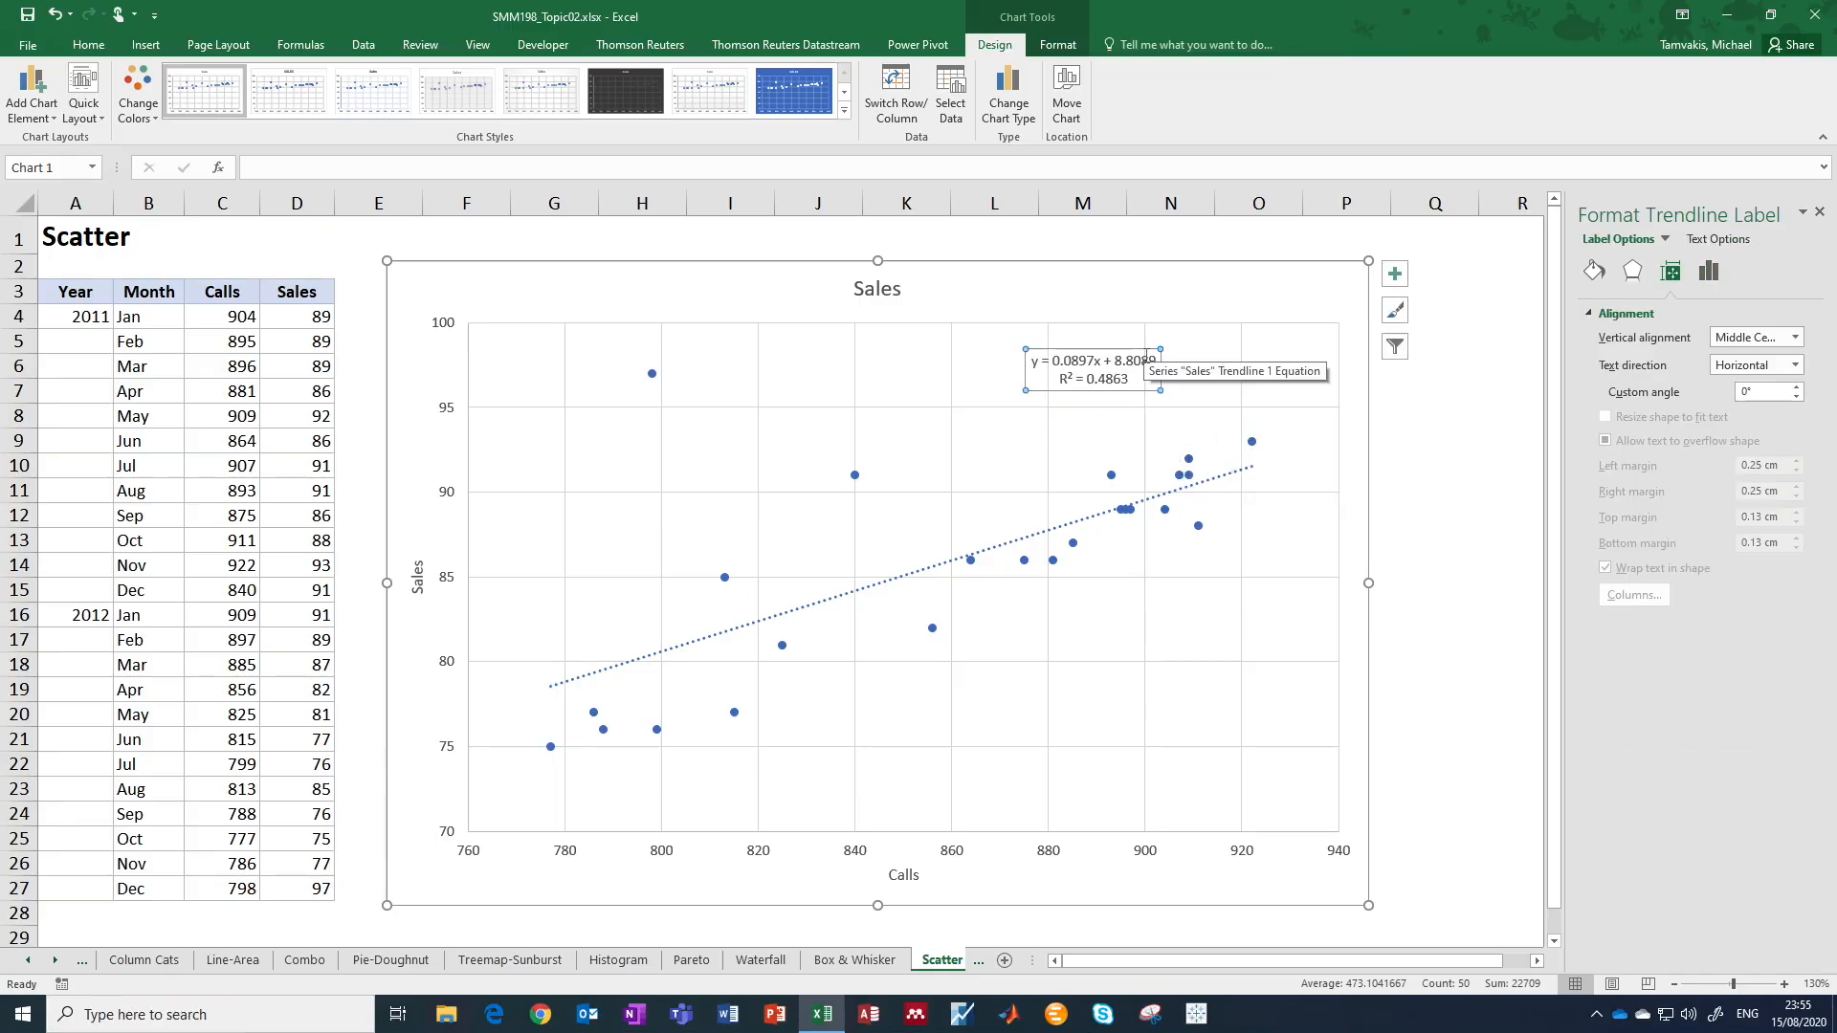
Format the scatter chart's trendline as a solid orange line.
click(1052, 533)
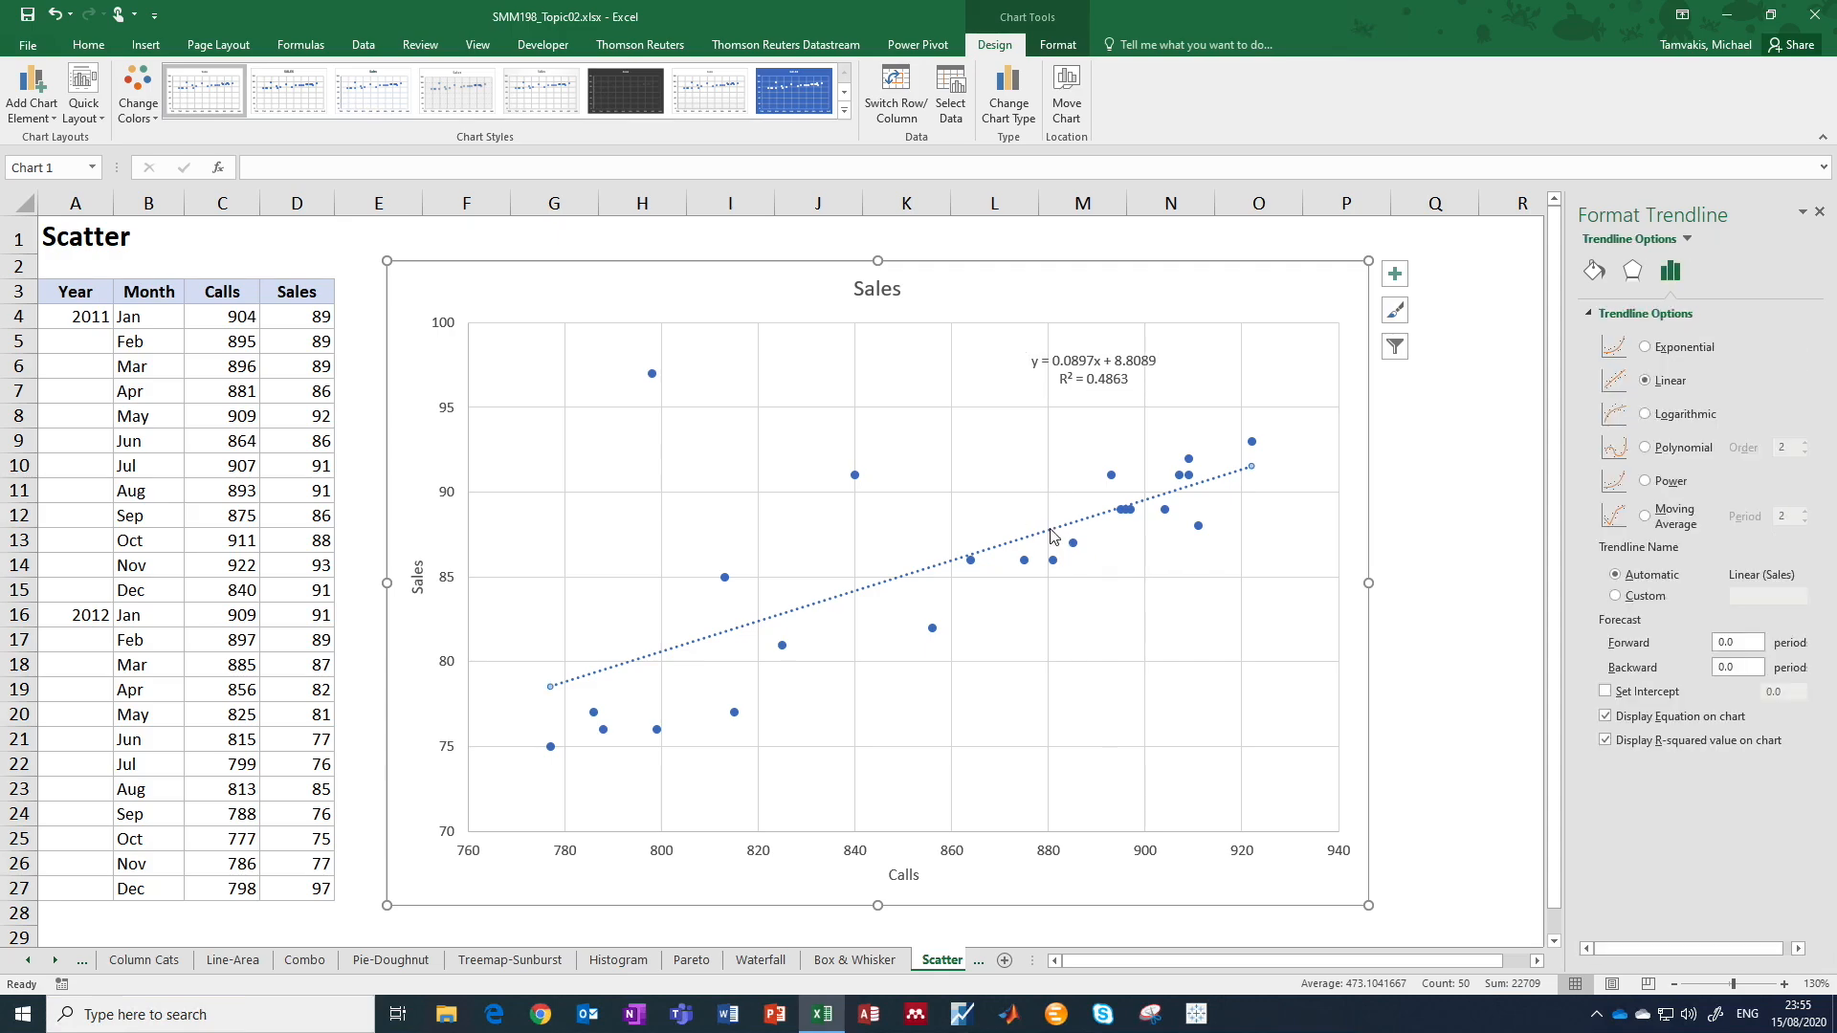
click(1598, 272)
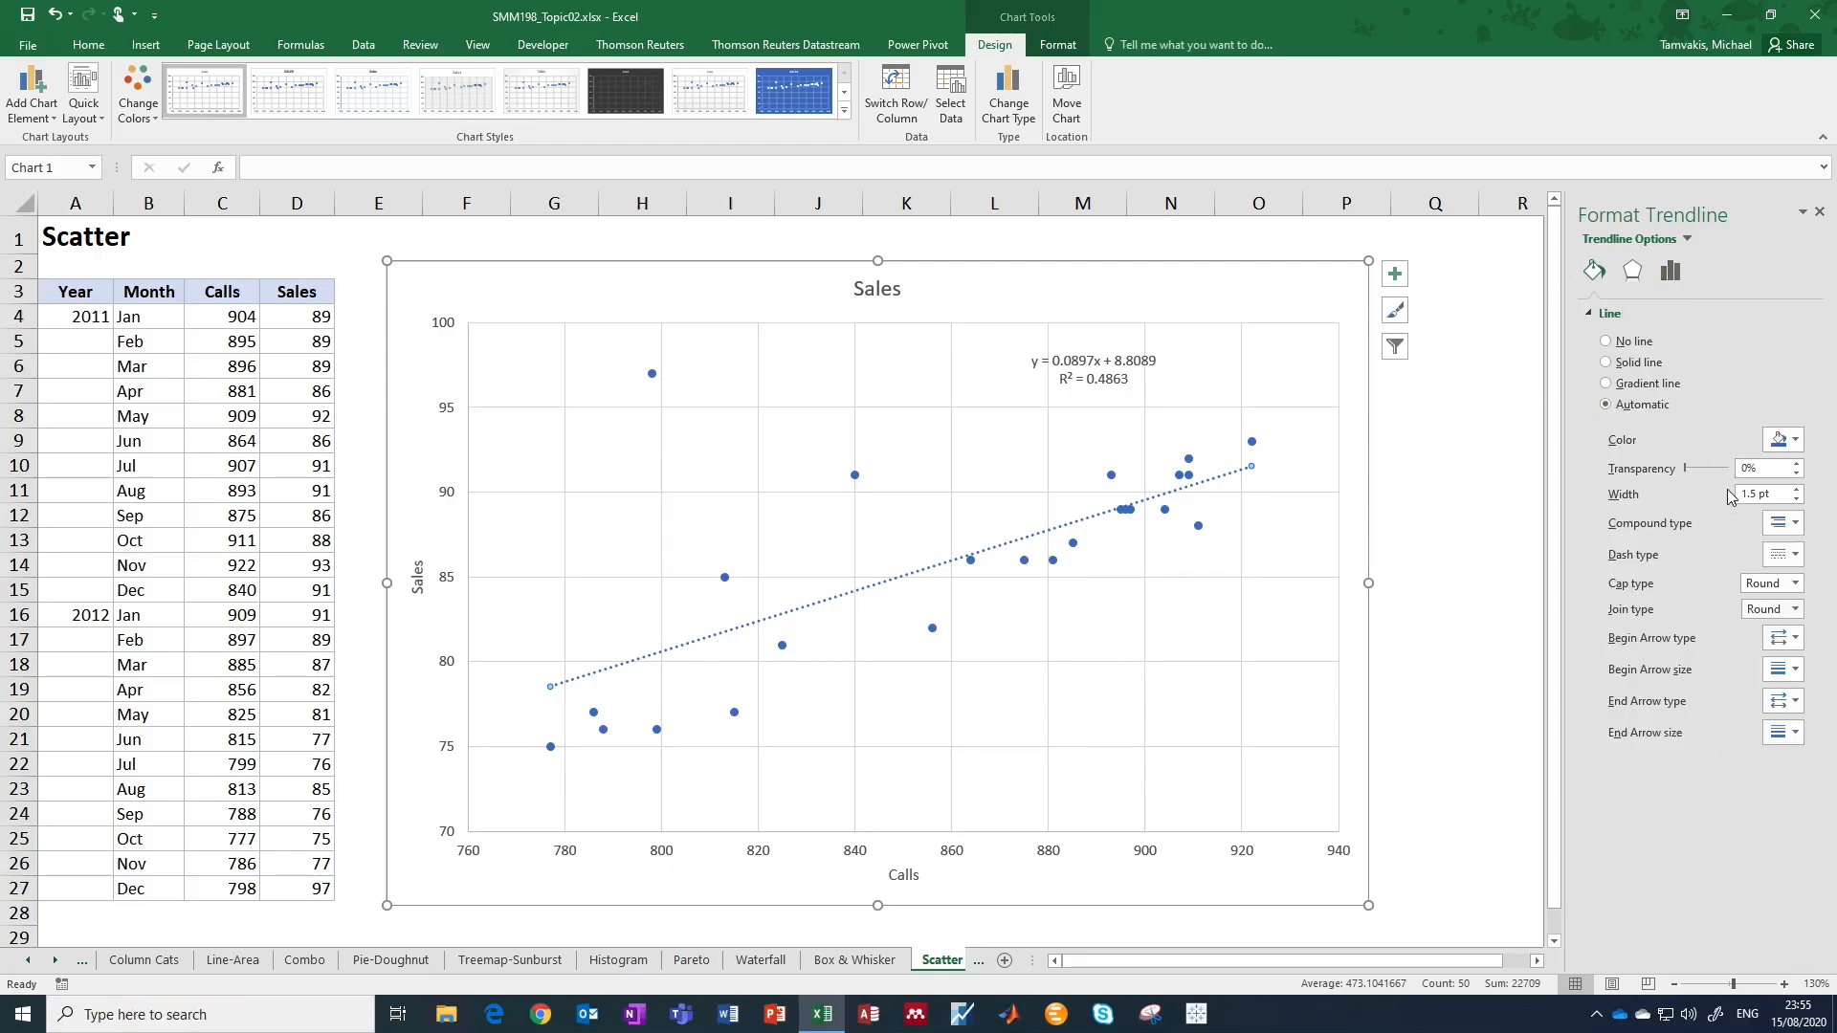
click(1782, 555)
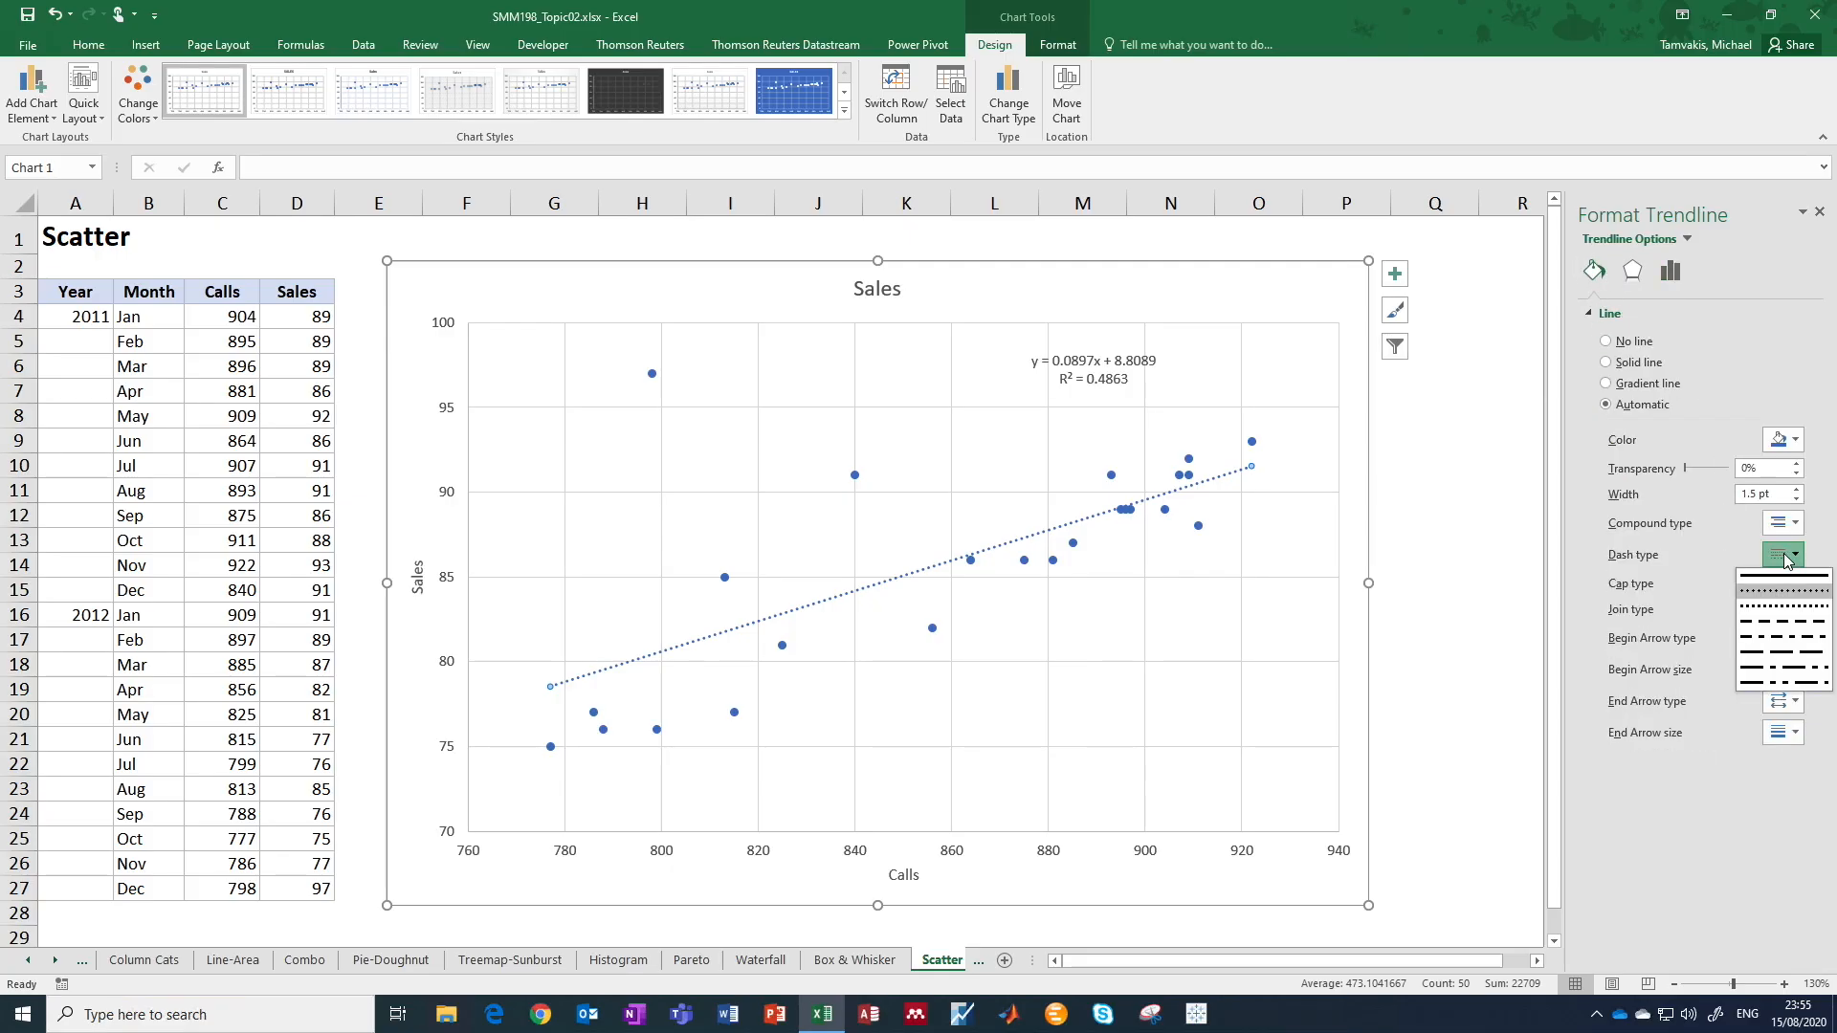
click(1784, 576)
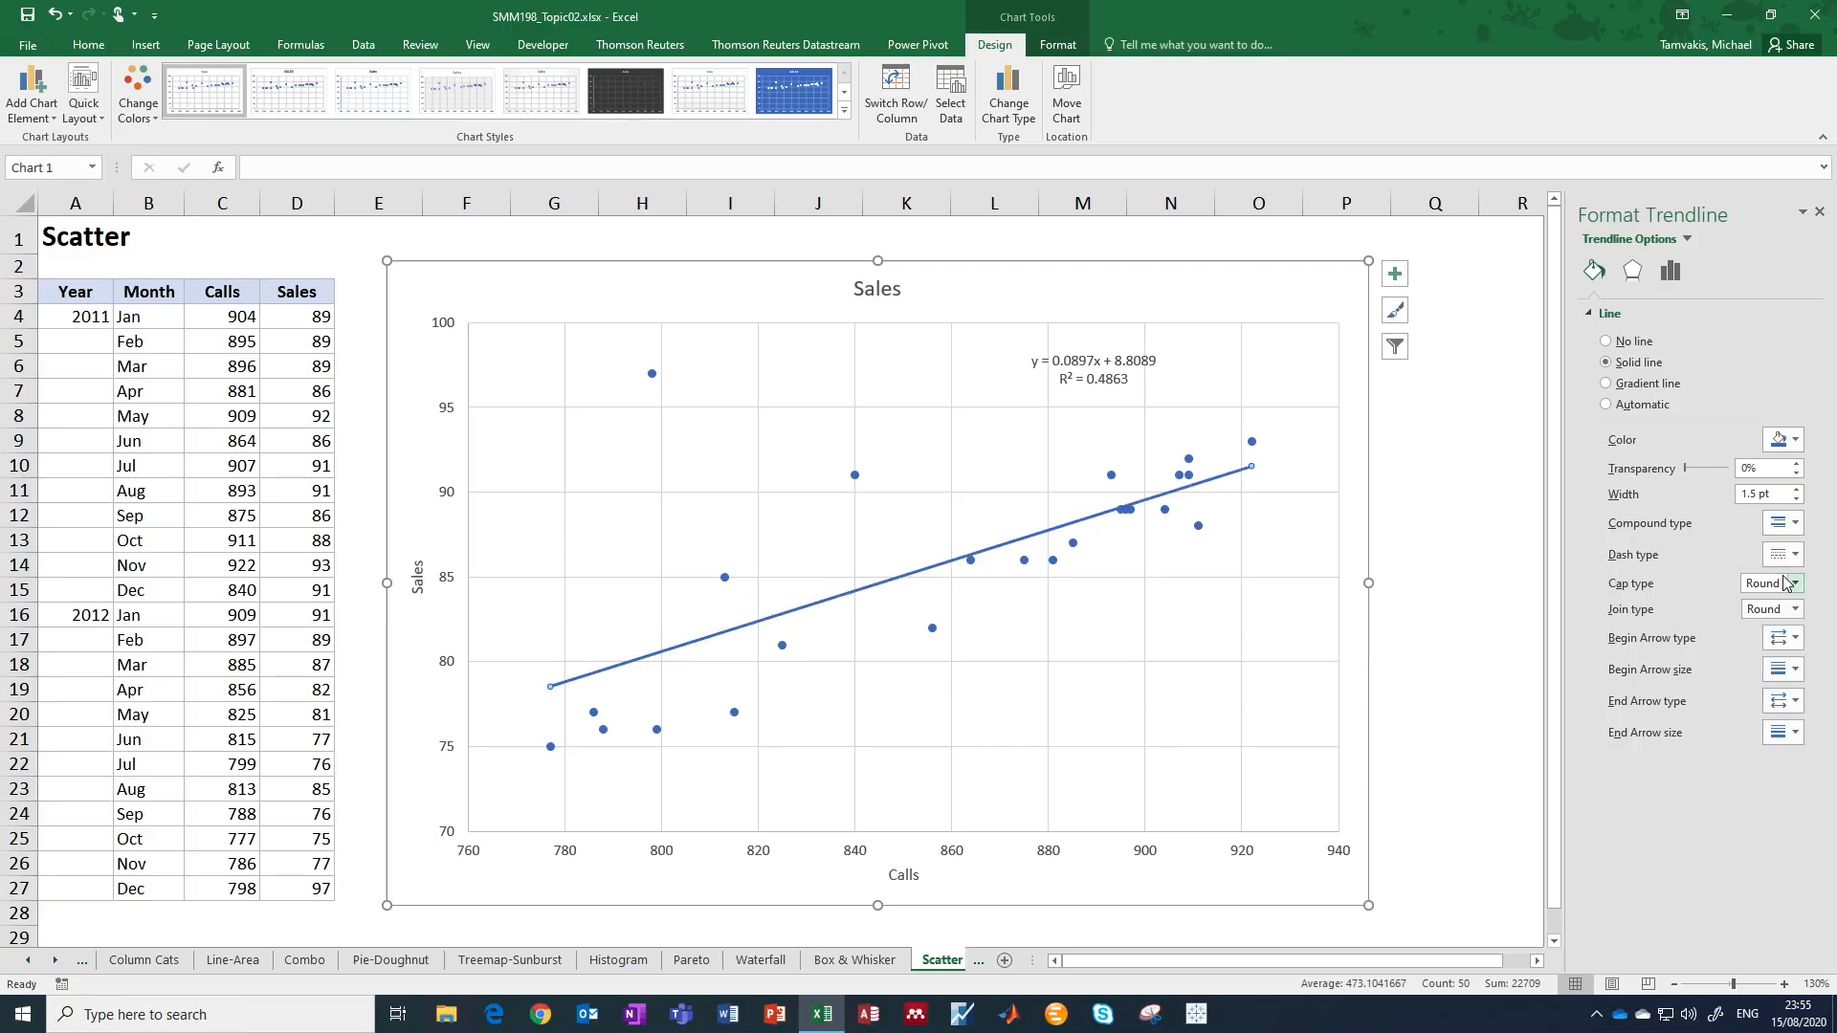
click(1795, 441)
click(1760, 485)
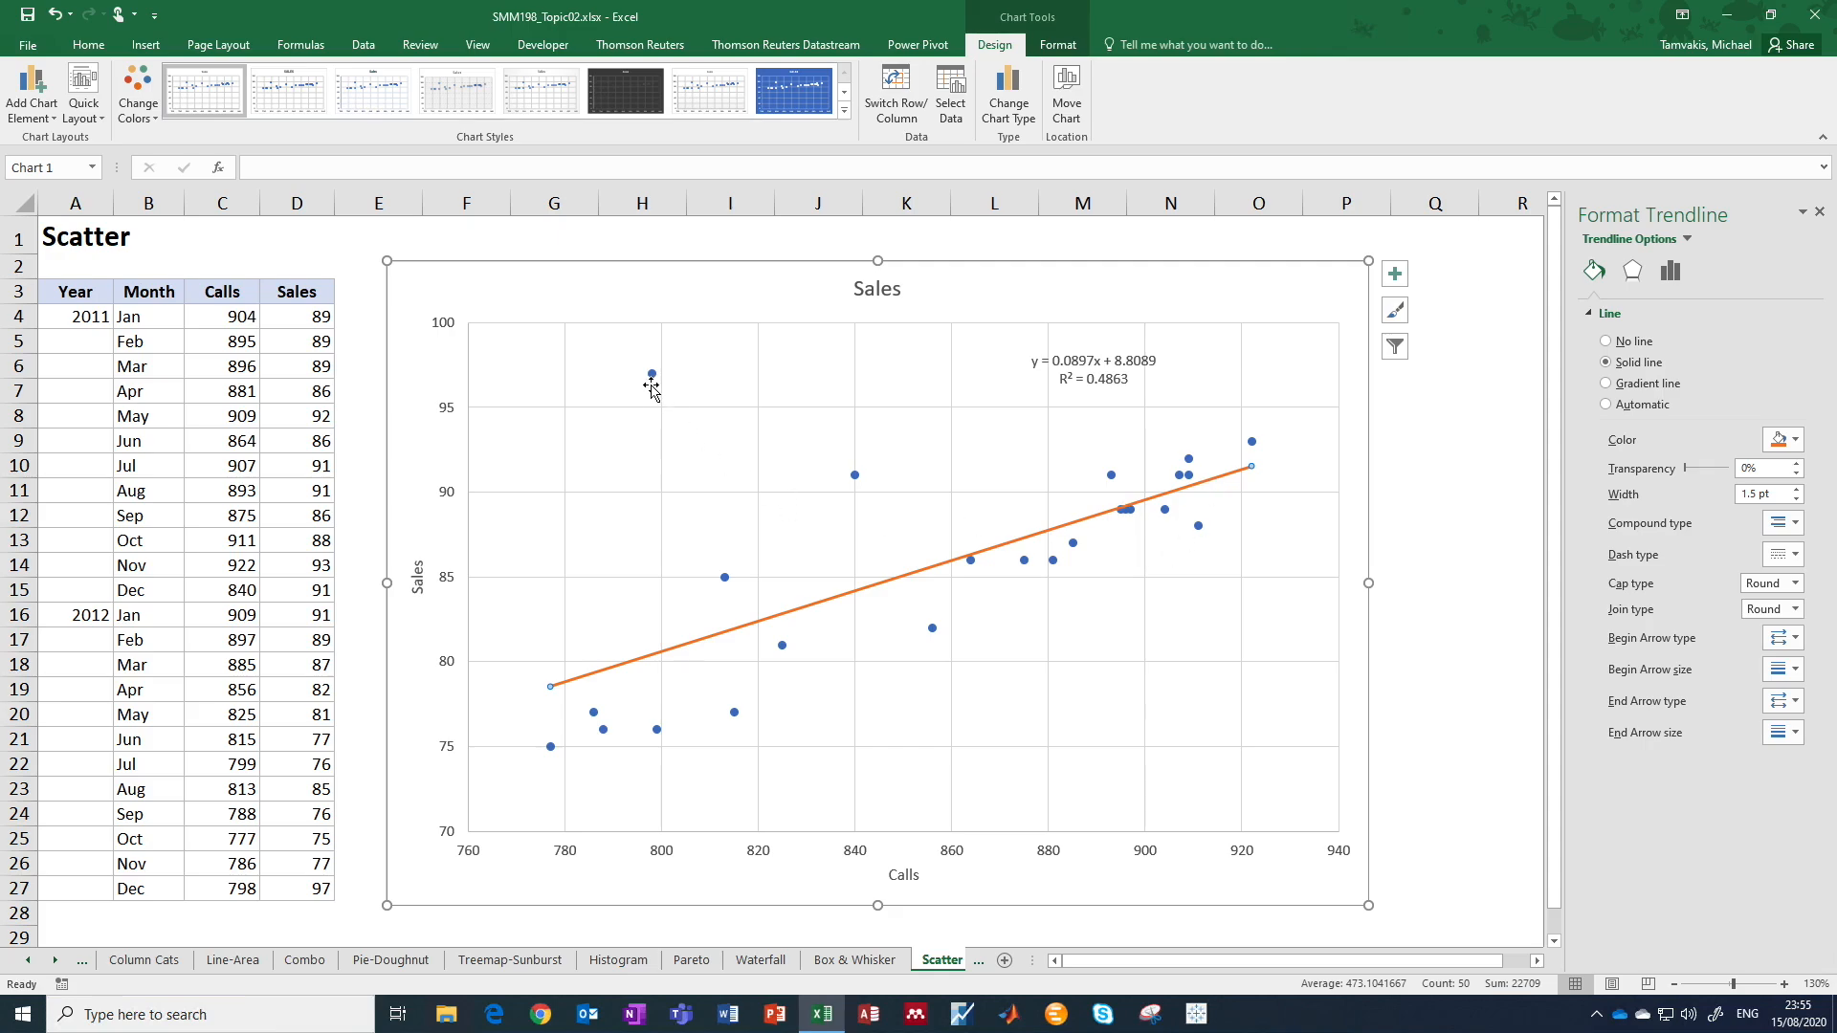
mouse_move(653, 378)
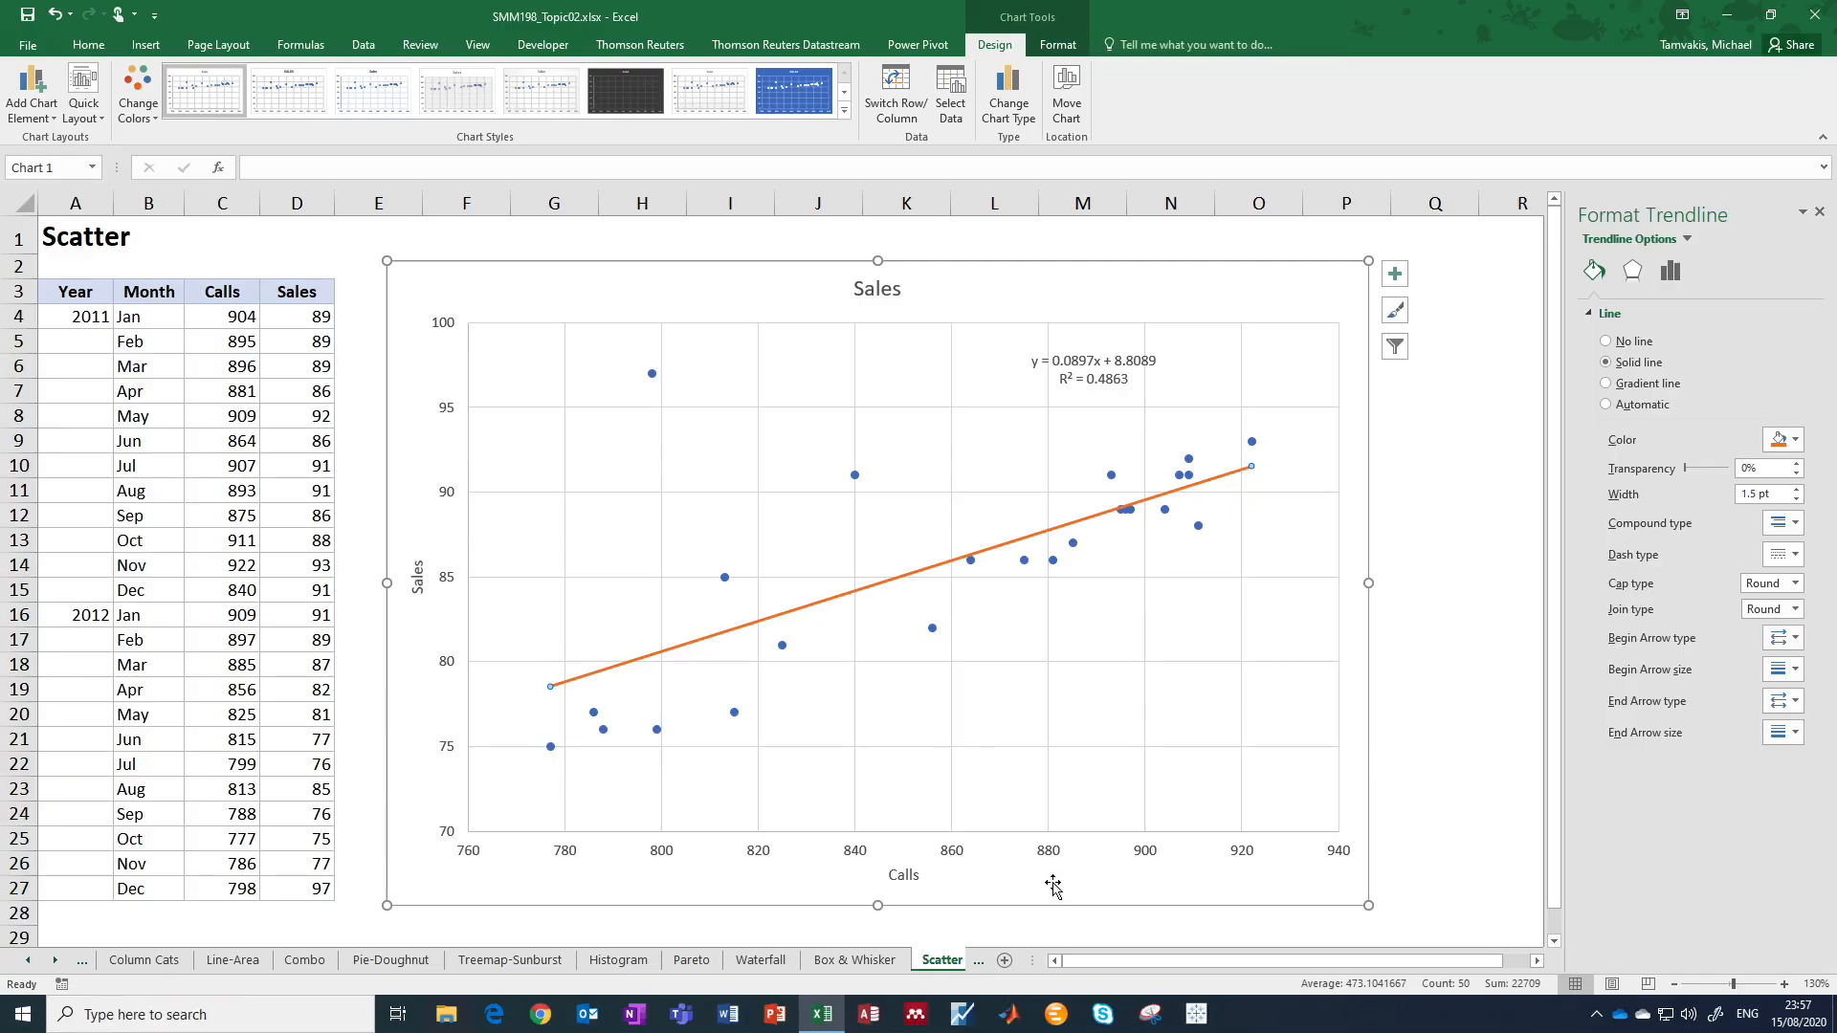
On the Bubble sheet, correct the misspelled heading in B3 to Original Weight.
click(982, 963)
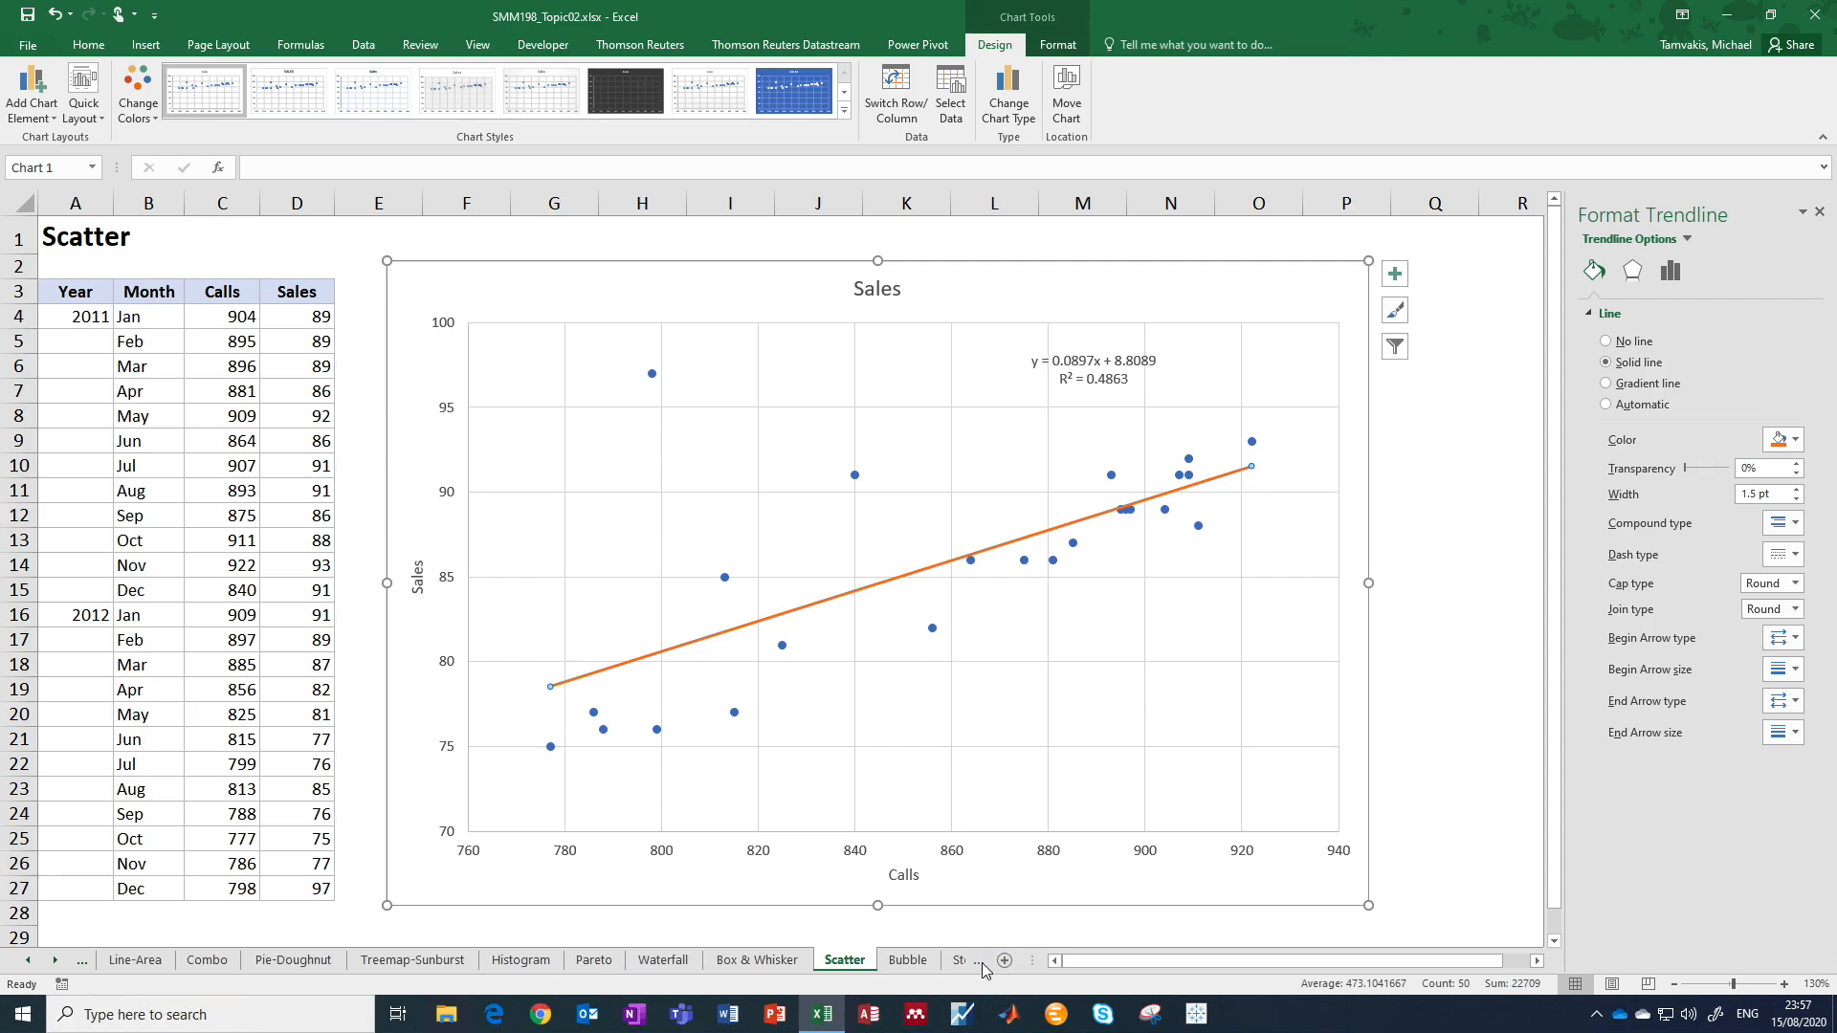
click(916, 967)
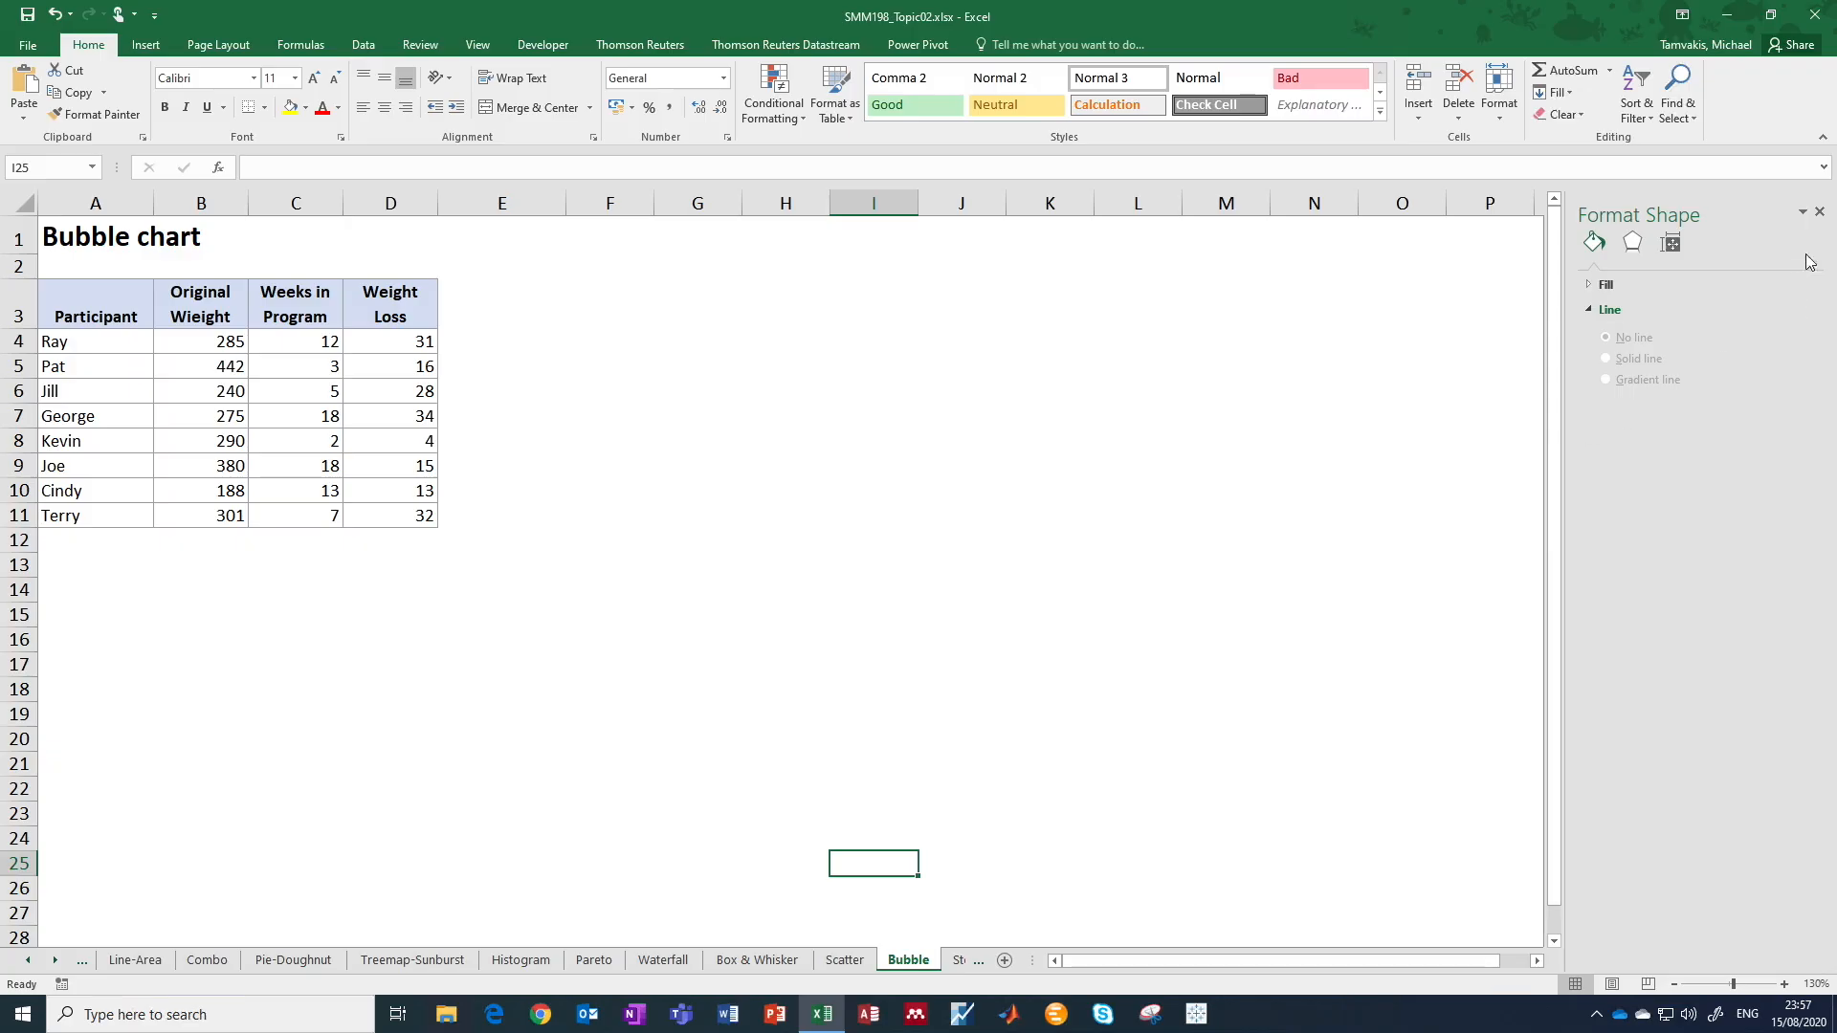
click(1820, 211)
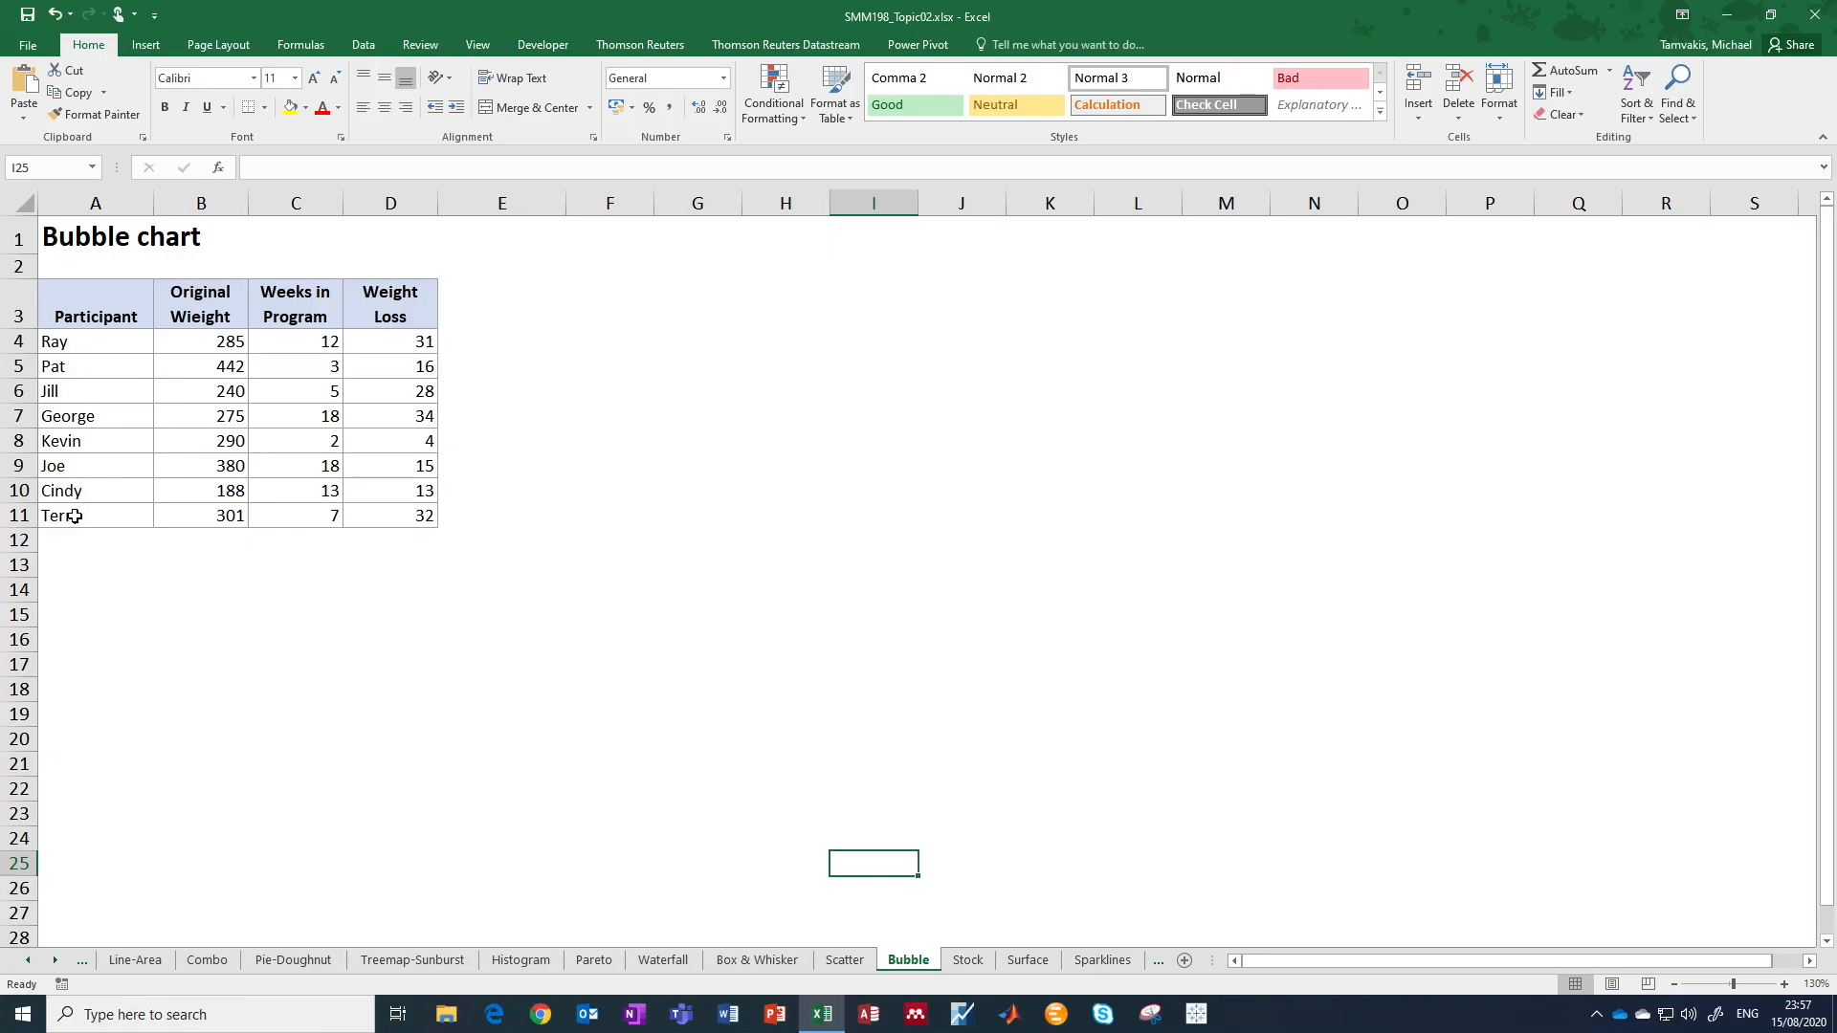
double_click(198, 318)
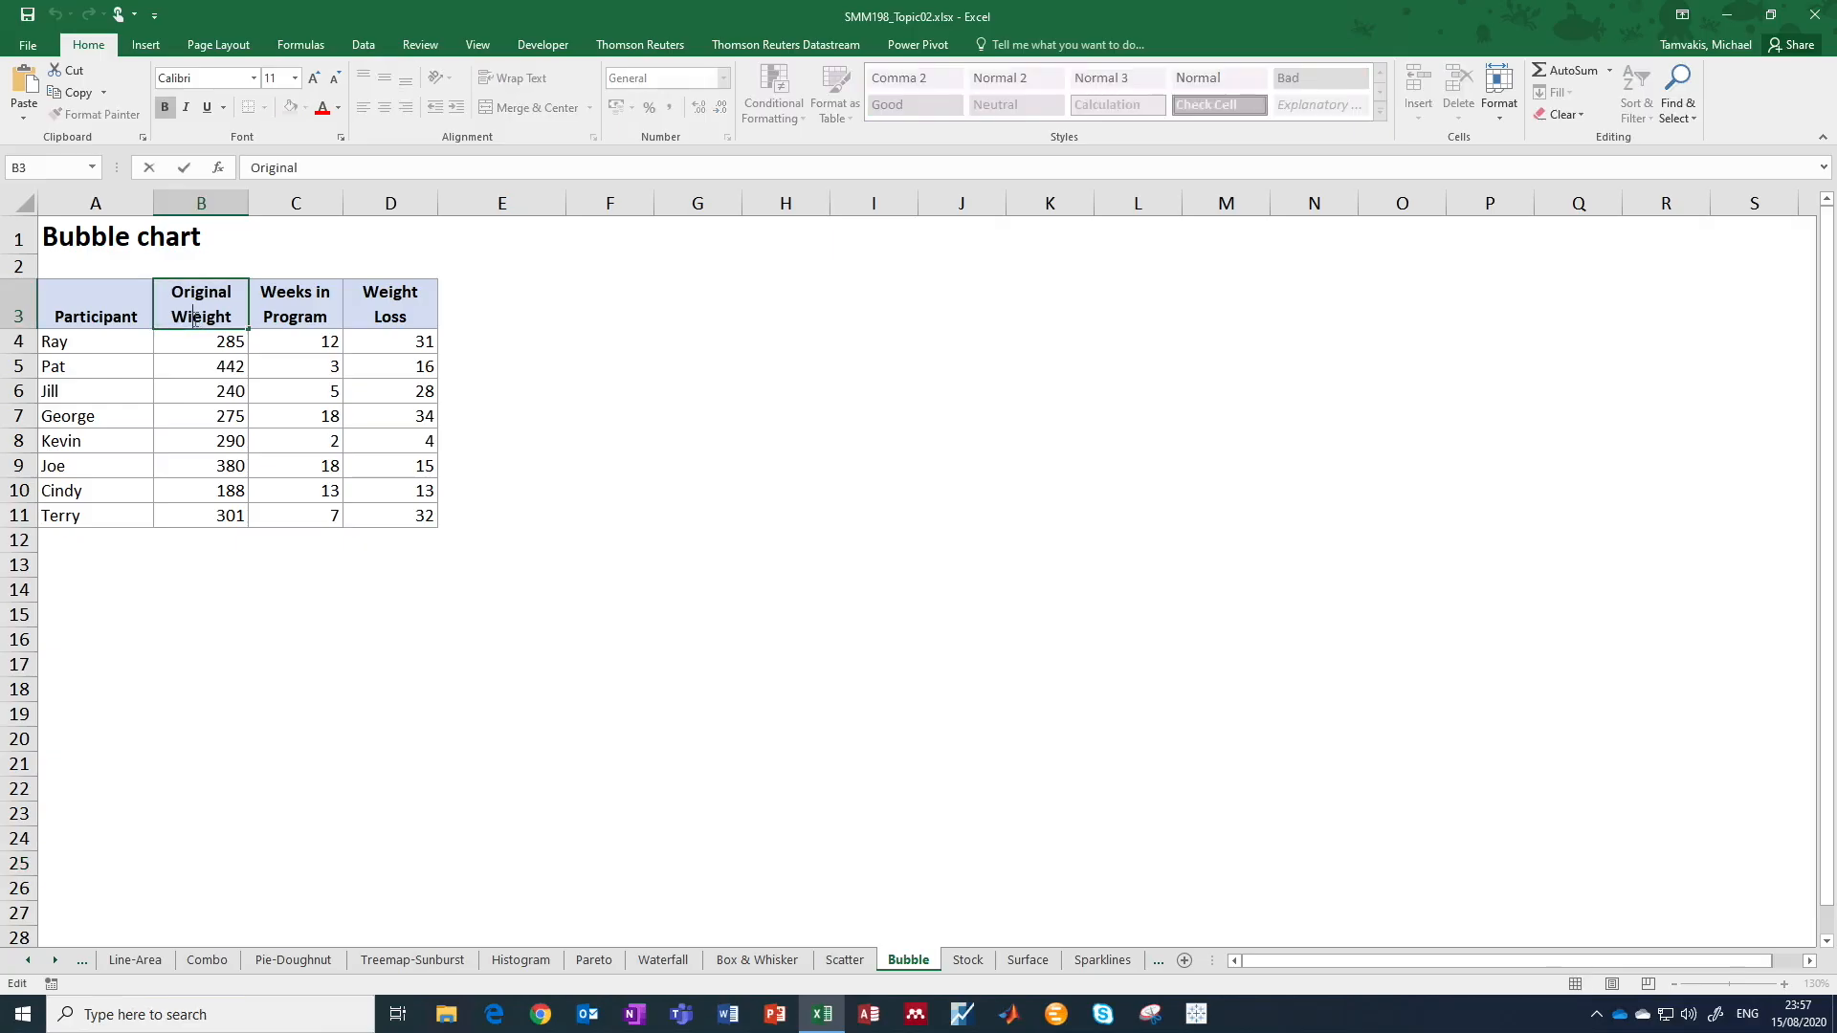
key(Return)
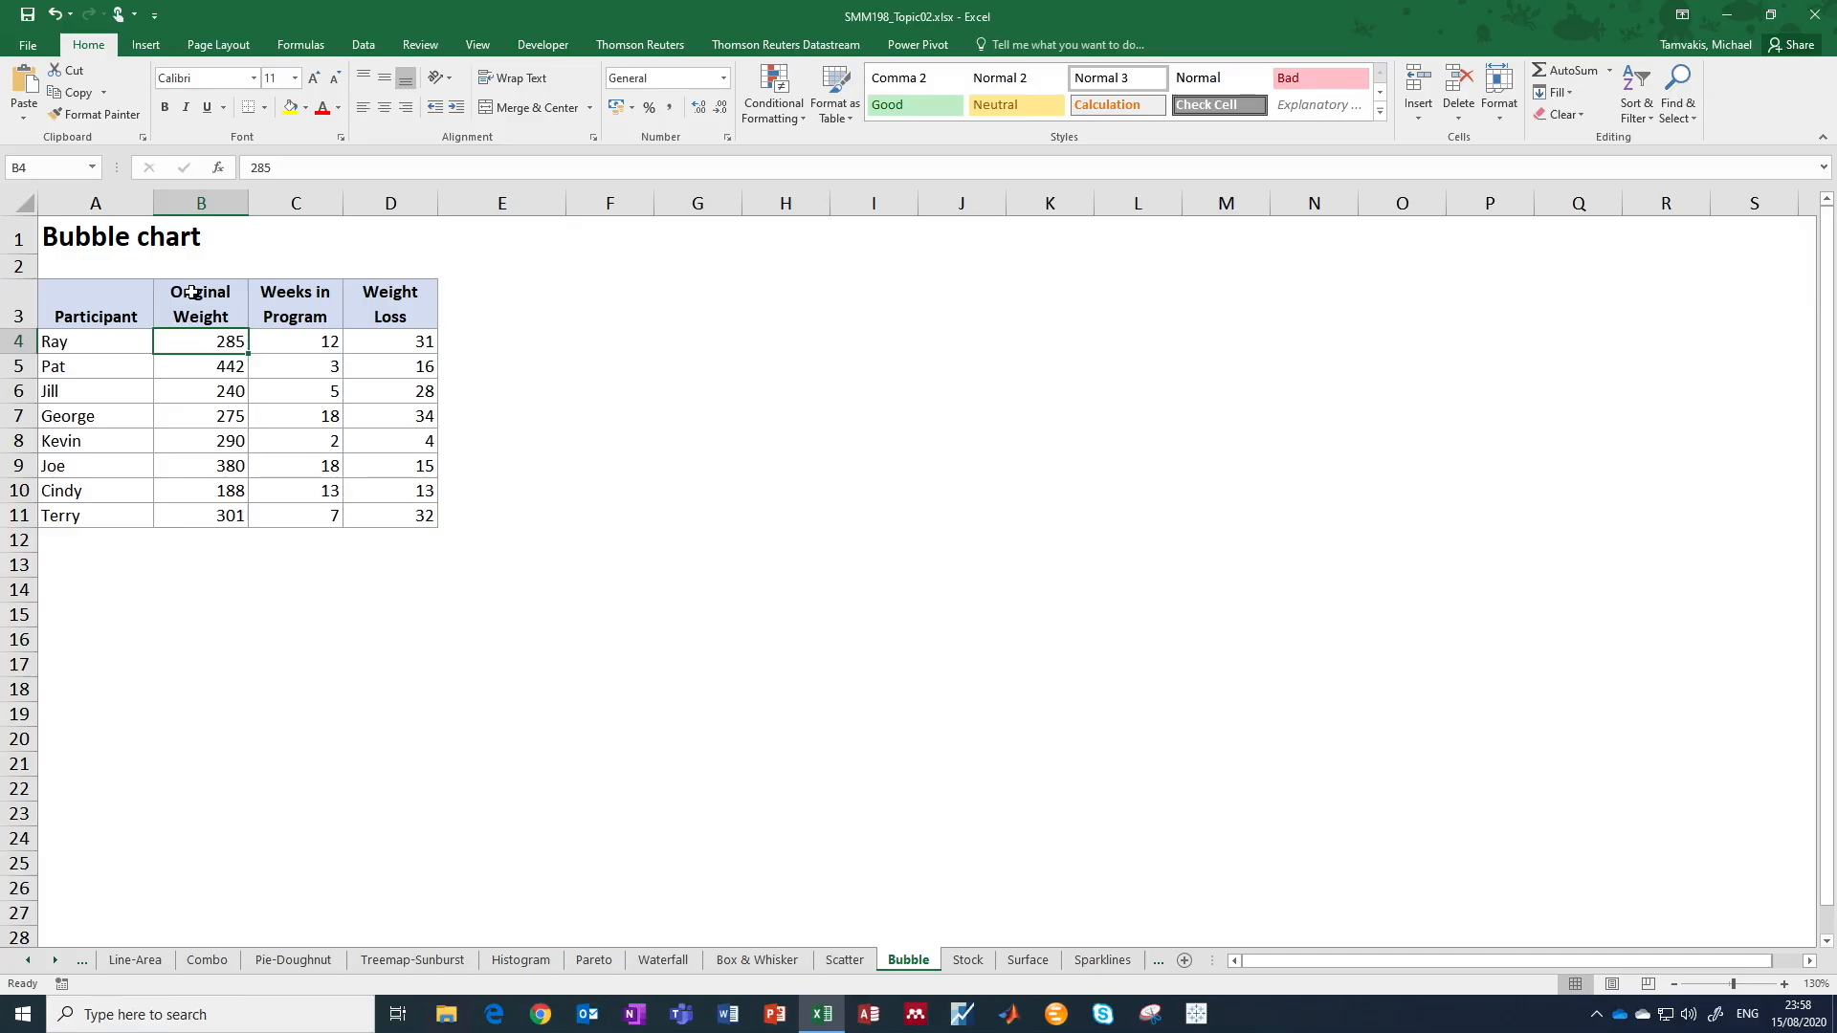
Insert a 2-D bubble chart from B3:D11 and enlarge it to cover about E3 to Q24.
drag(193, 293, 382, 523)
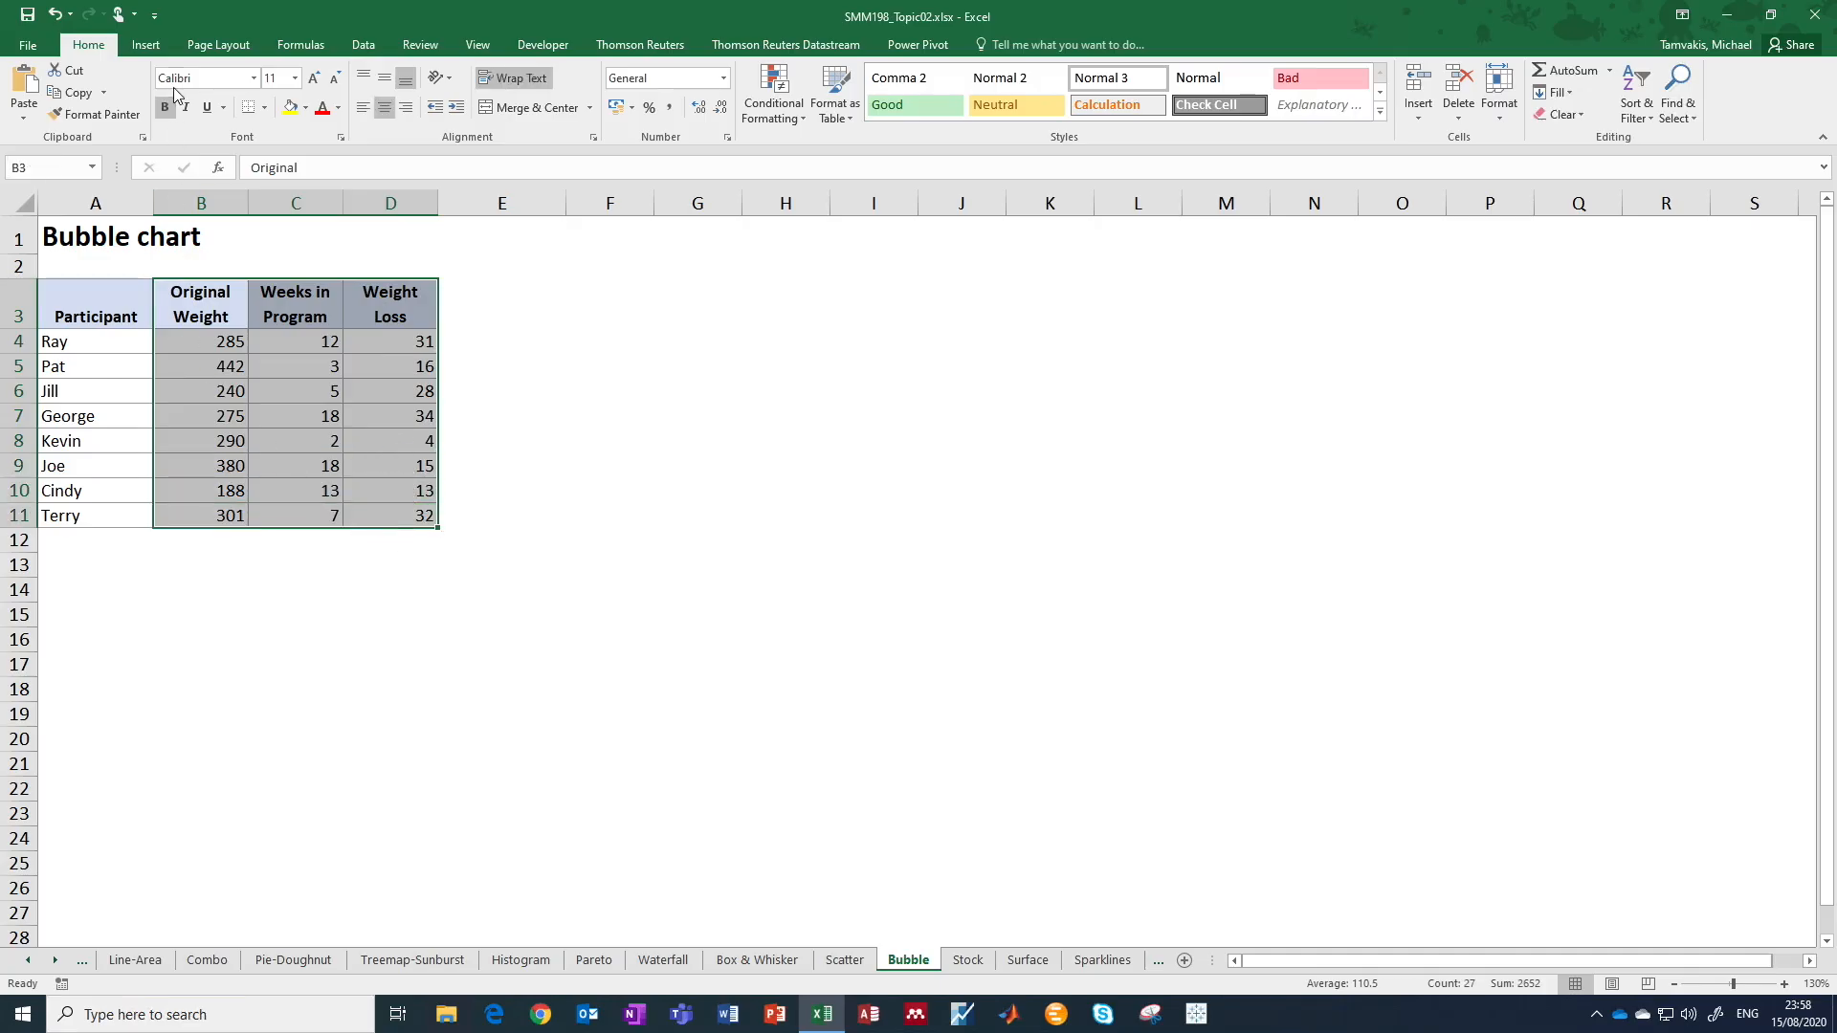
click(147, 46)
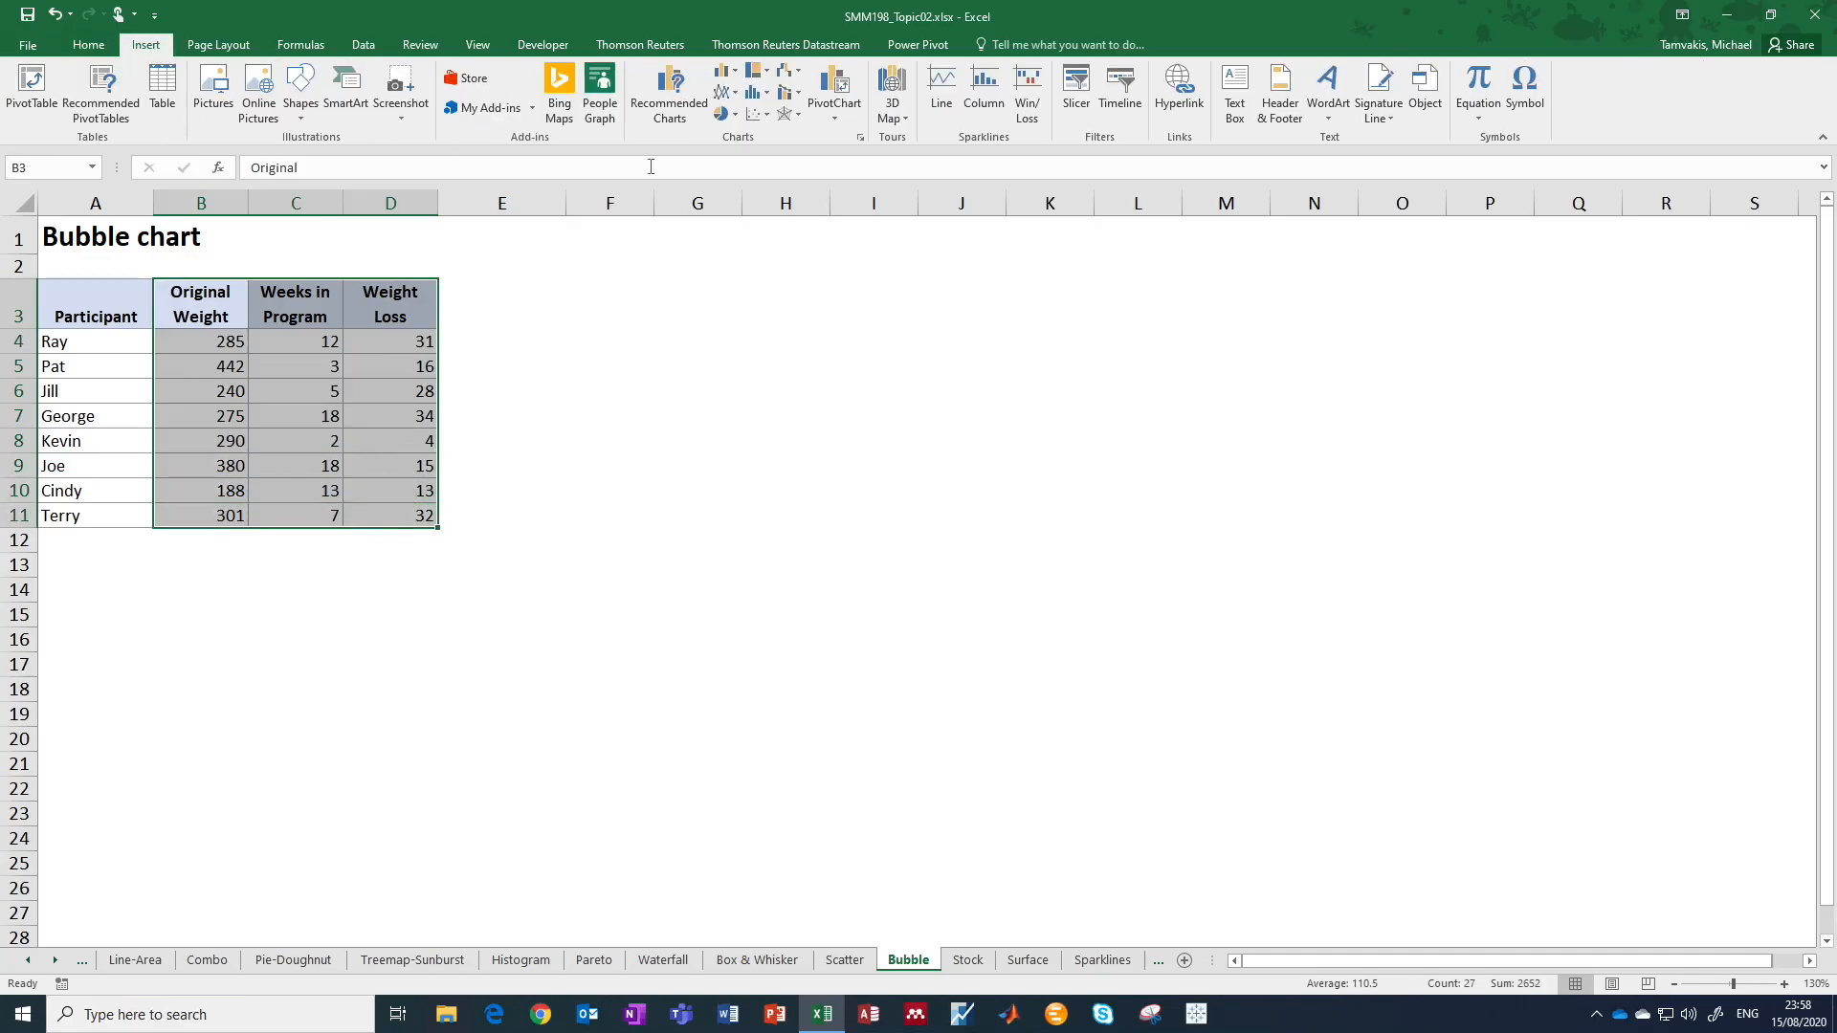
click(769, 120)
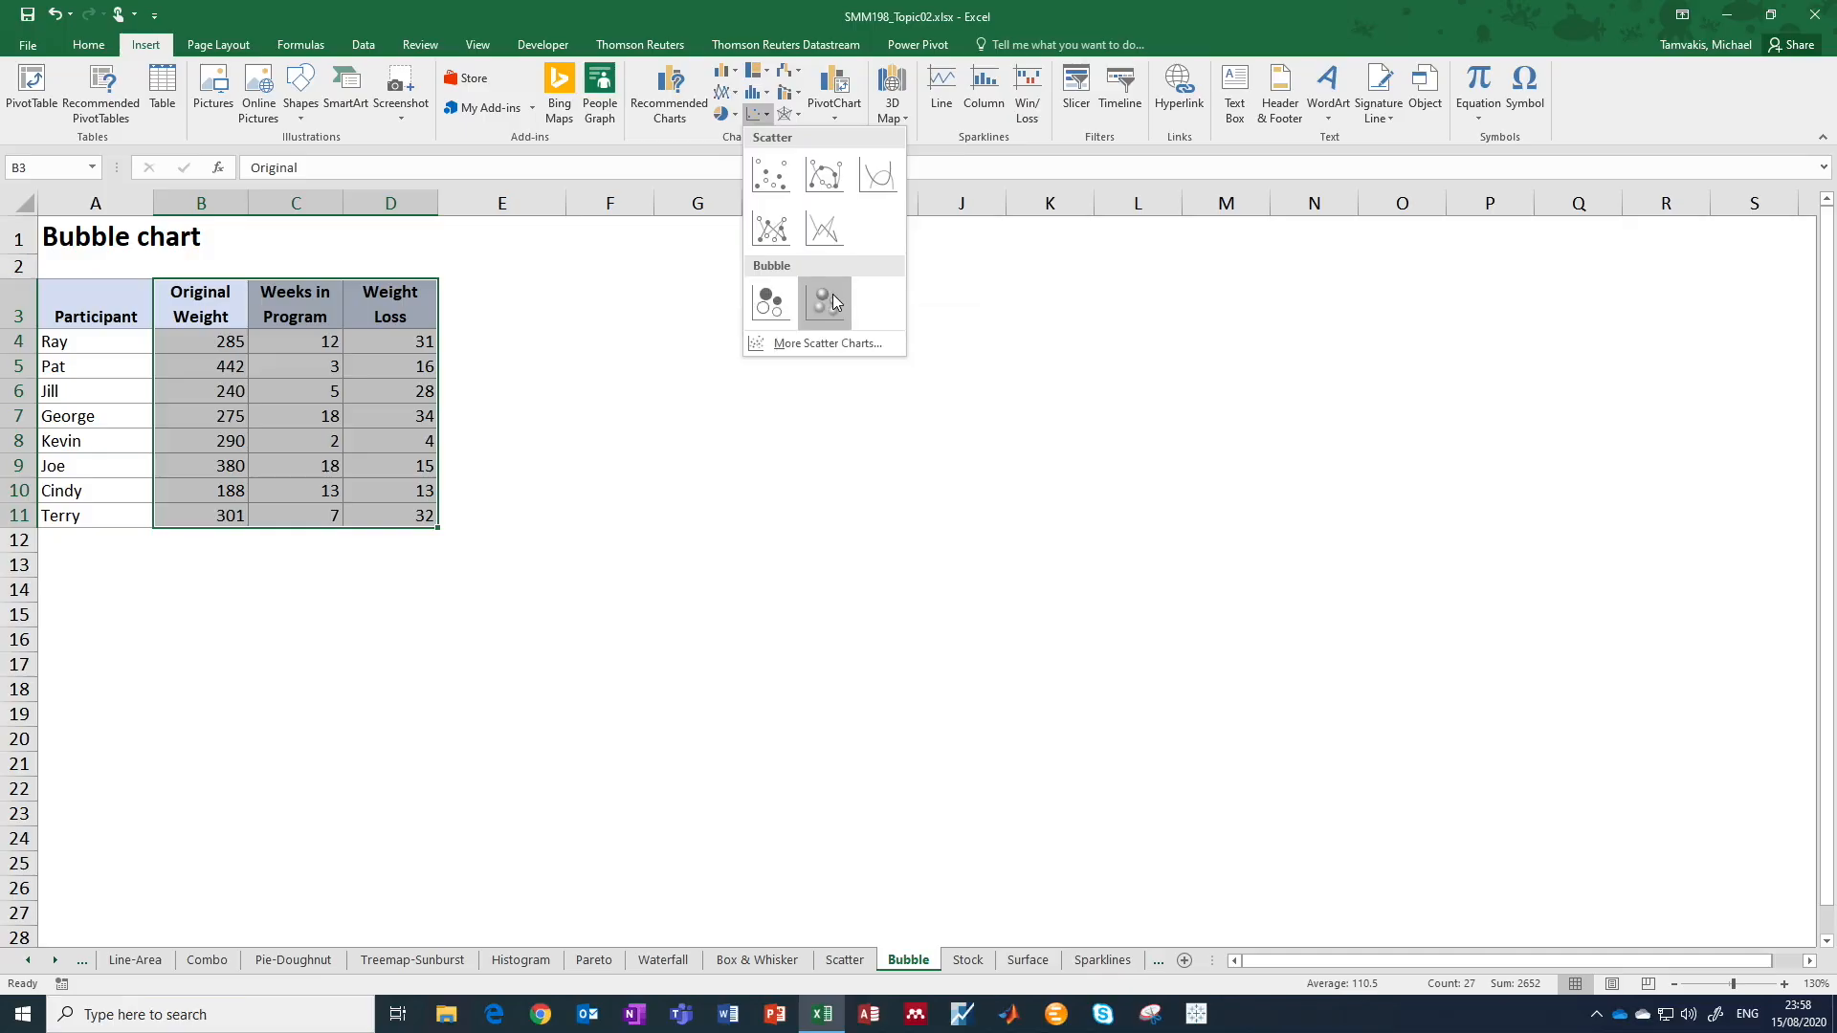
click(766, 298)
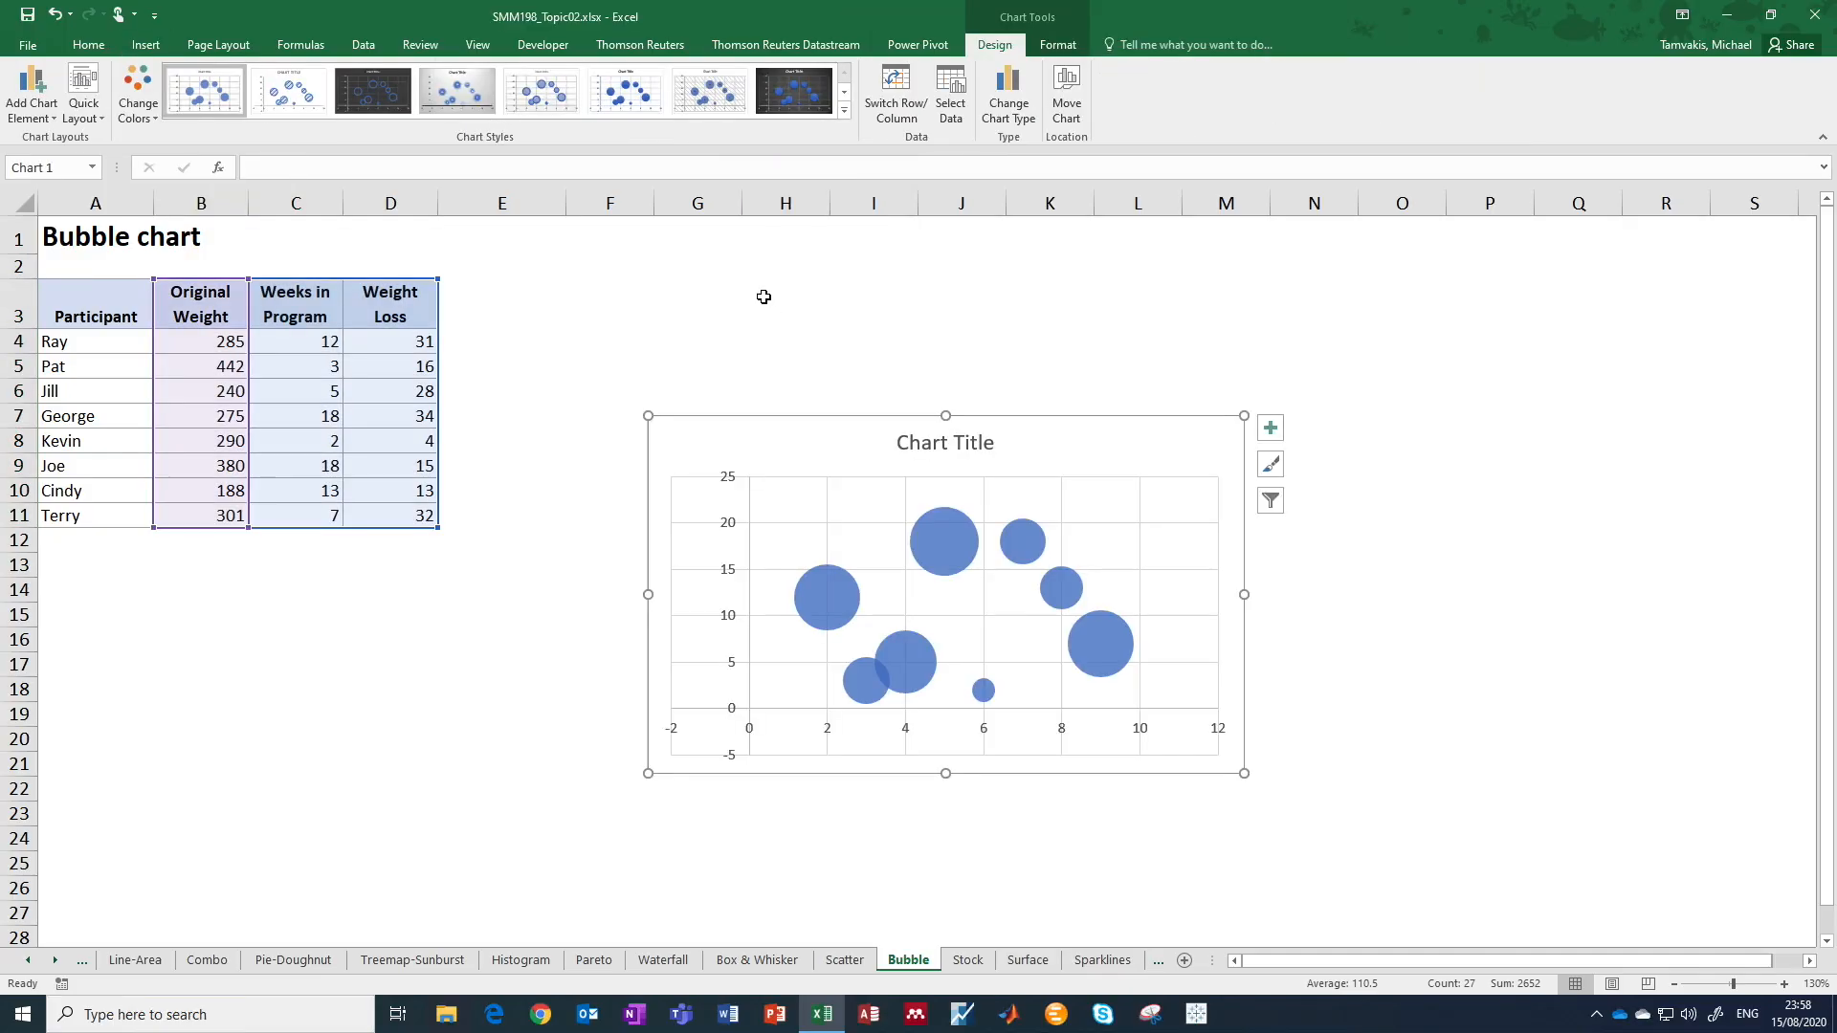
drag(651, 414, 480, 274)
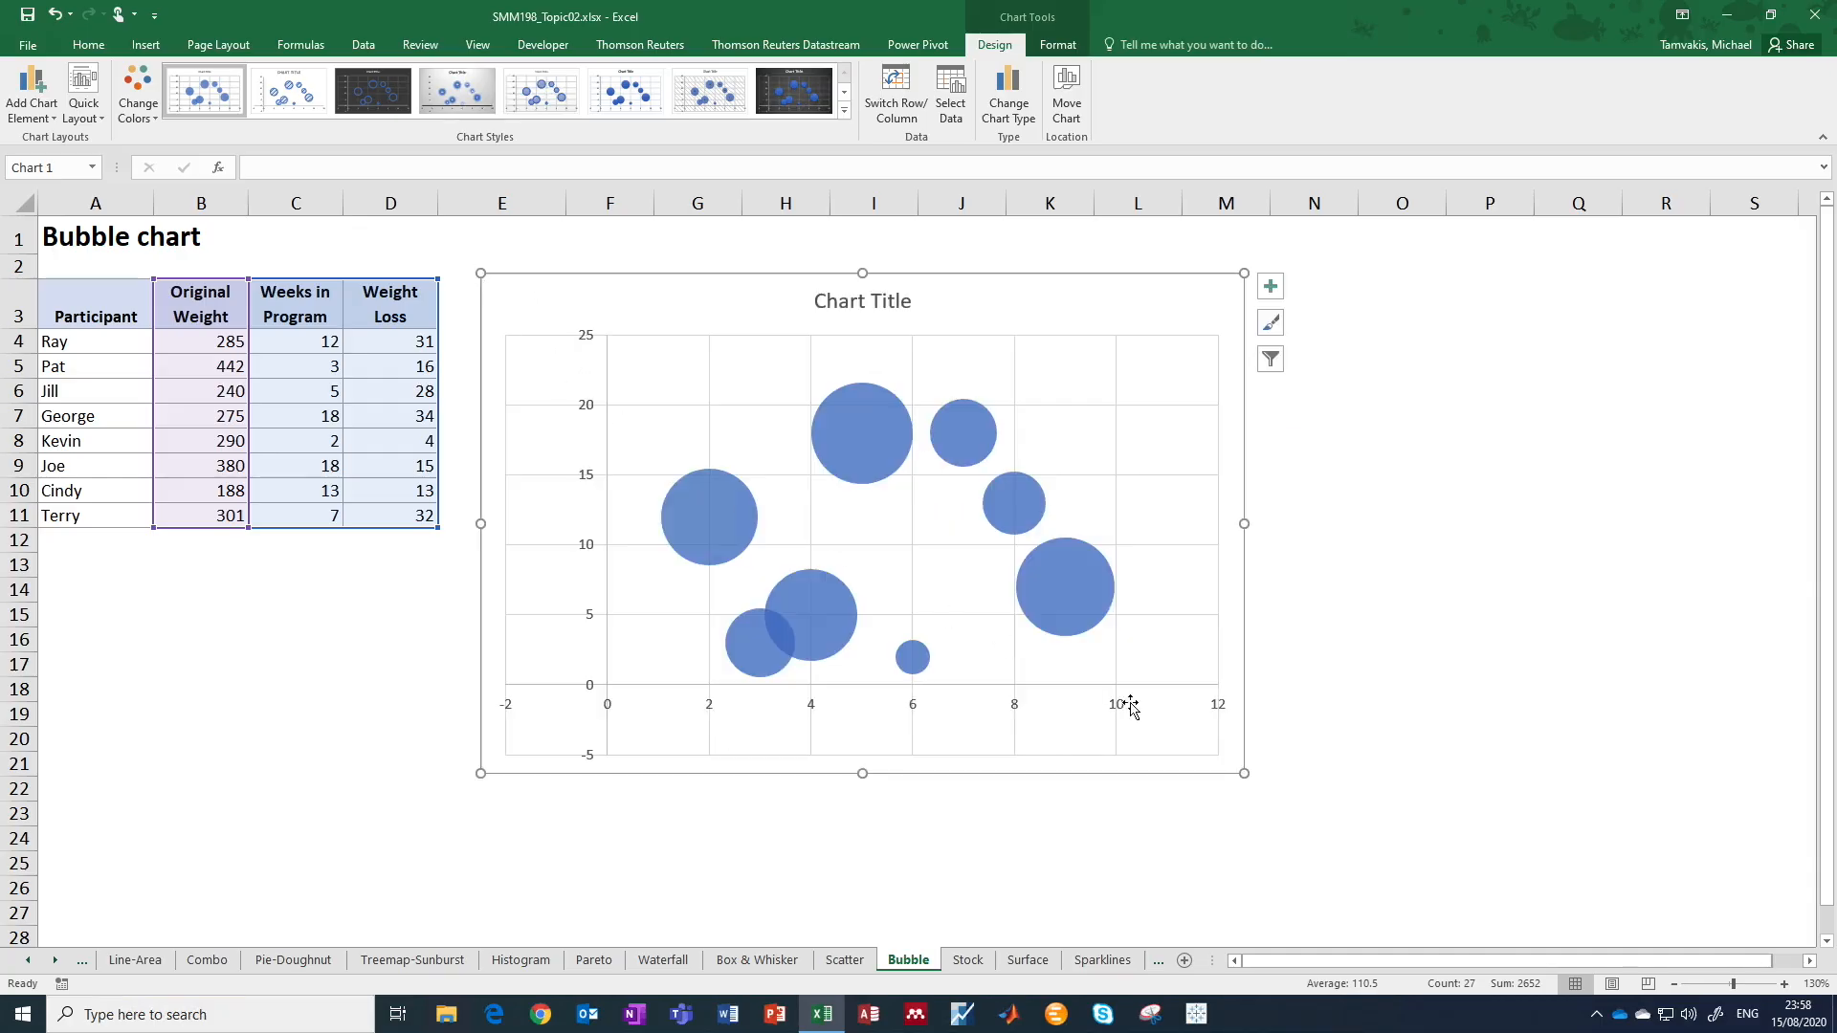
drag(1245, 773, 1571, 846)
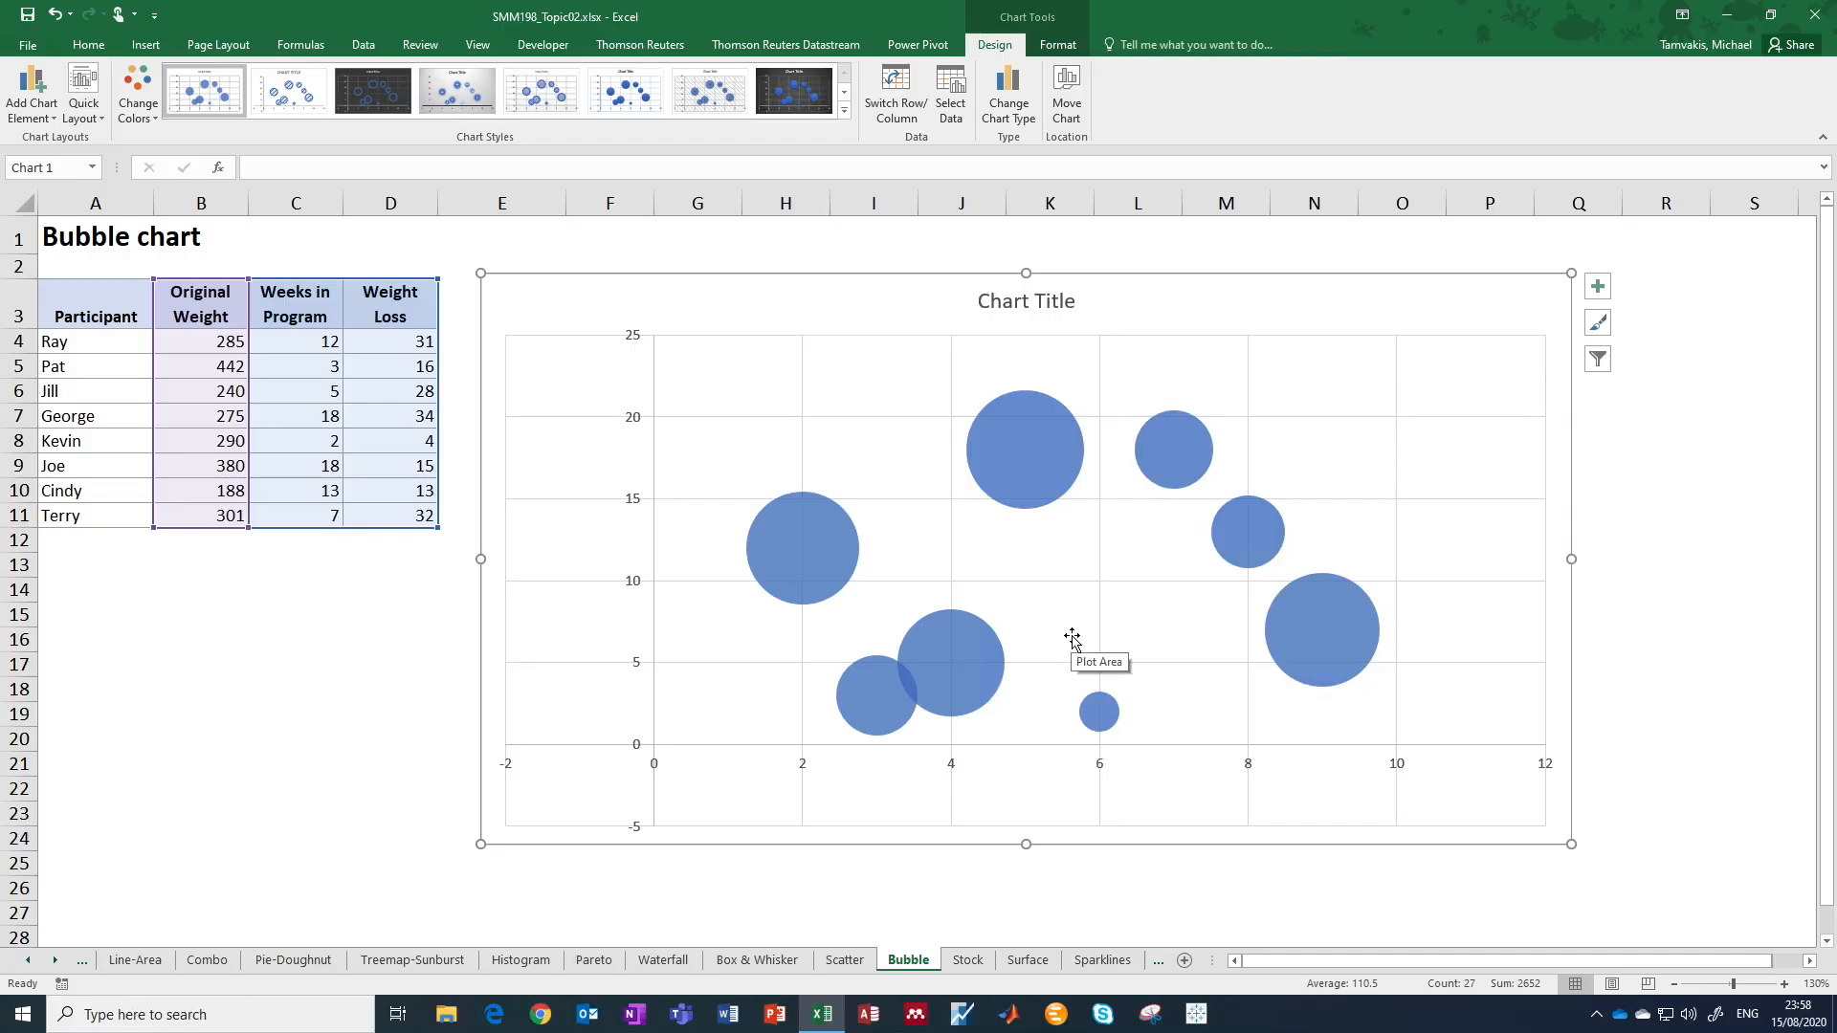
Select the bubble series and examine the position and size values of individual bubbles.
click(812, 568)
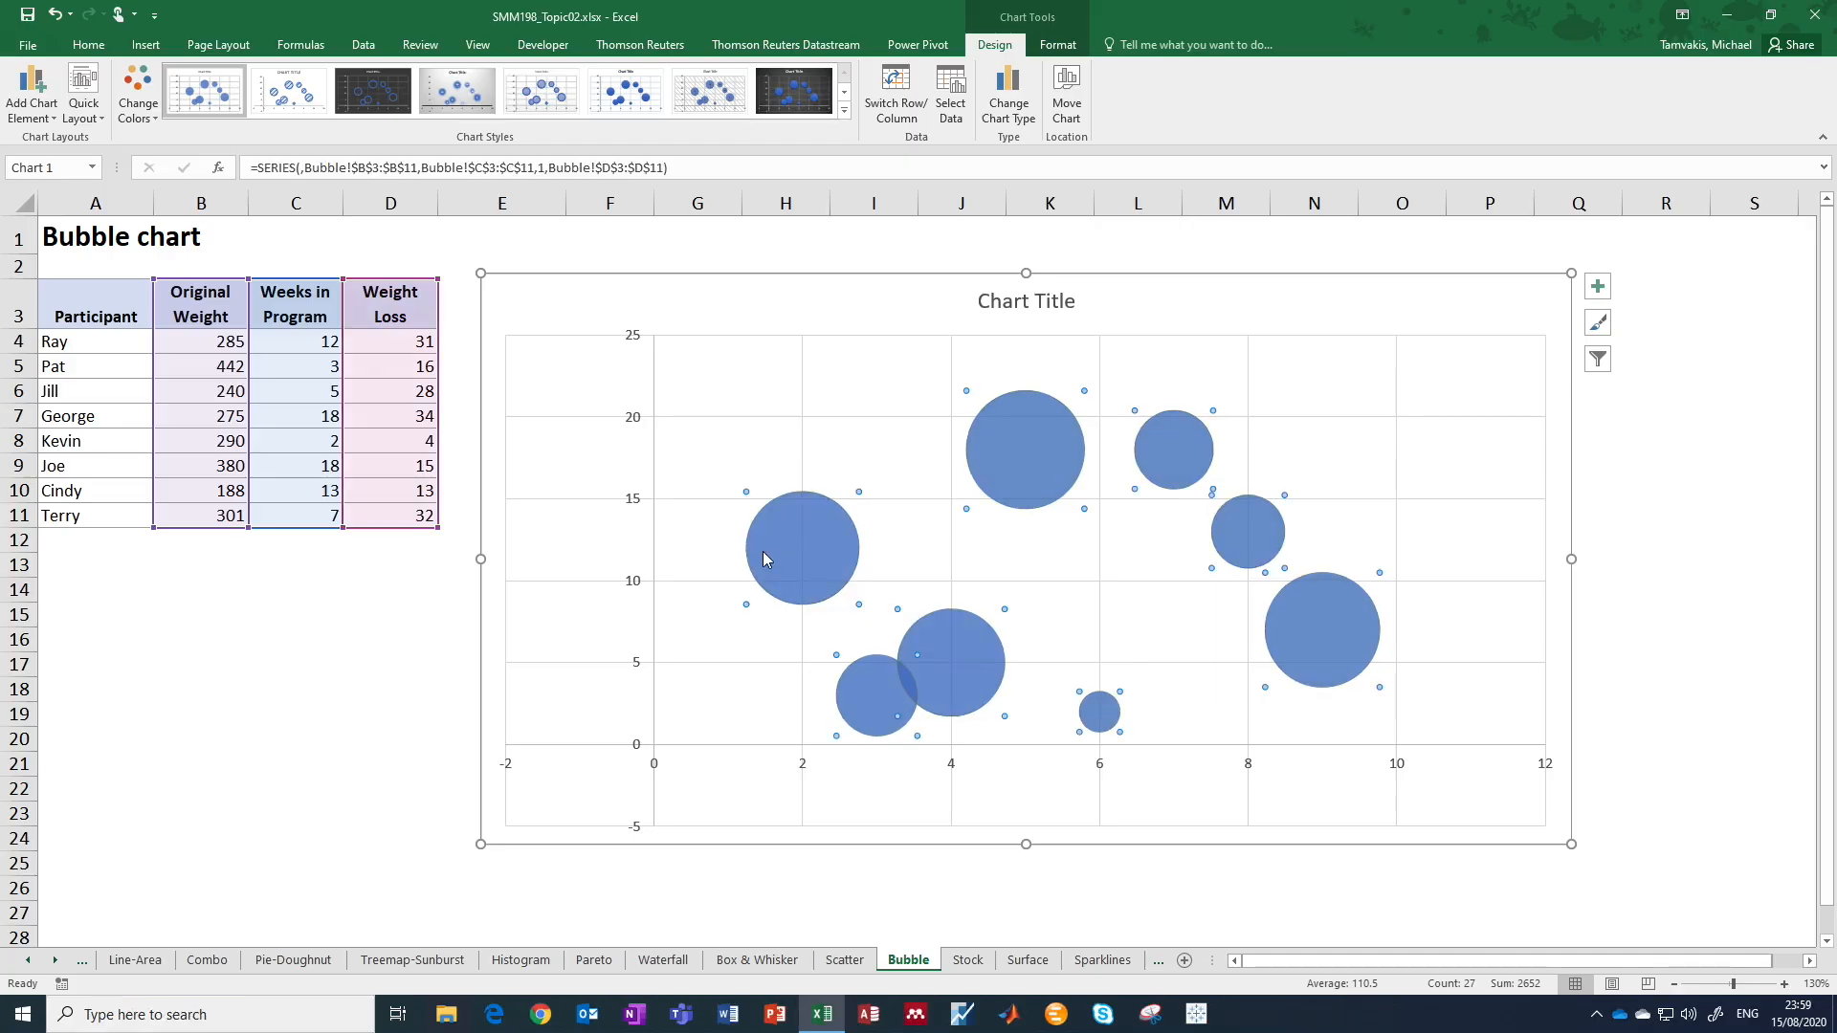
mouse_move(1028, 450)
mouse_move(1311, 628)
mouse_move(784, 550)
mouse_move(1029, 452)
mouse_move(1107, 725)
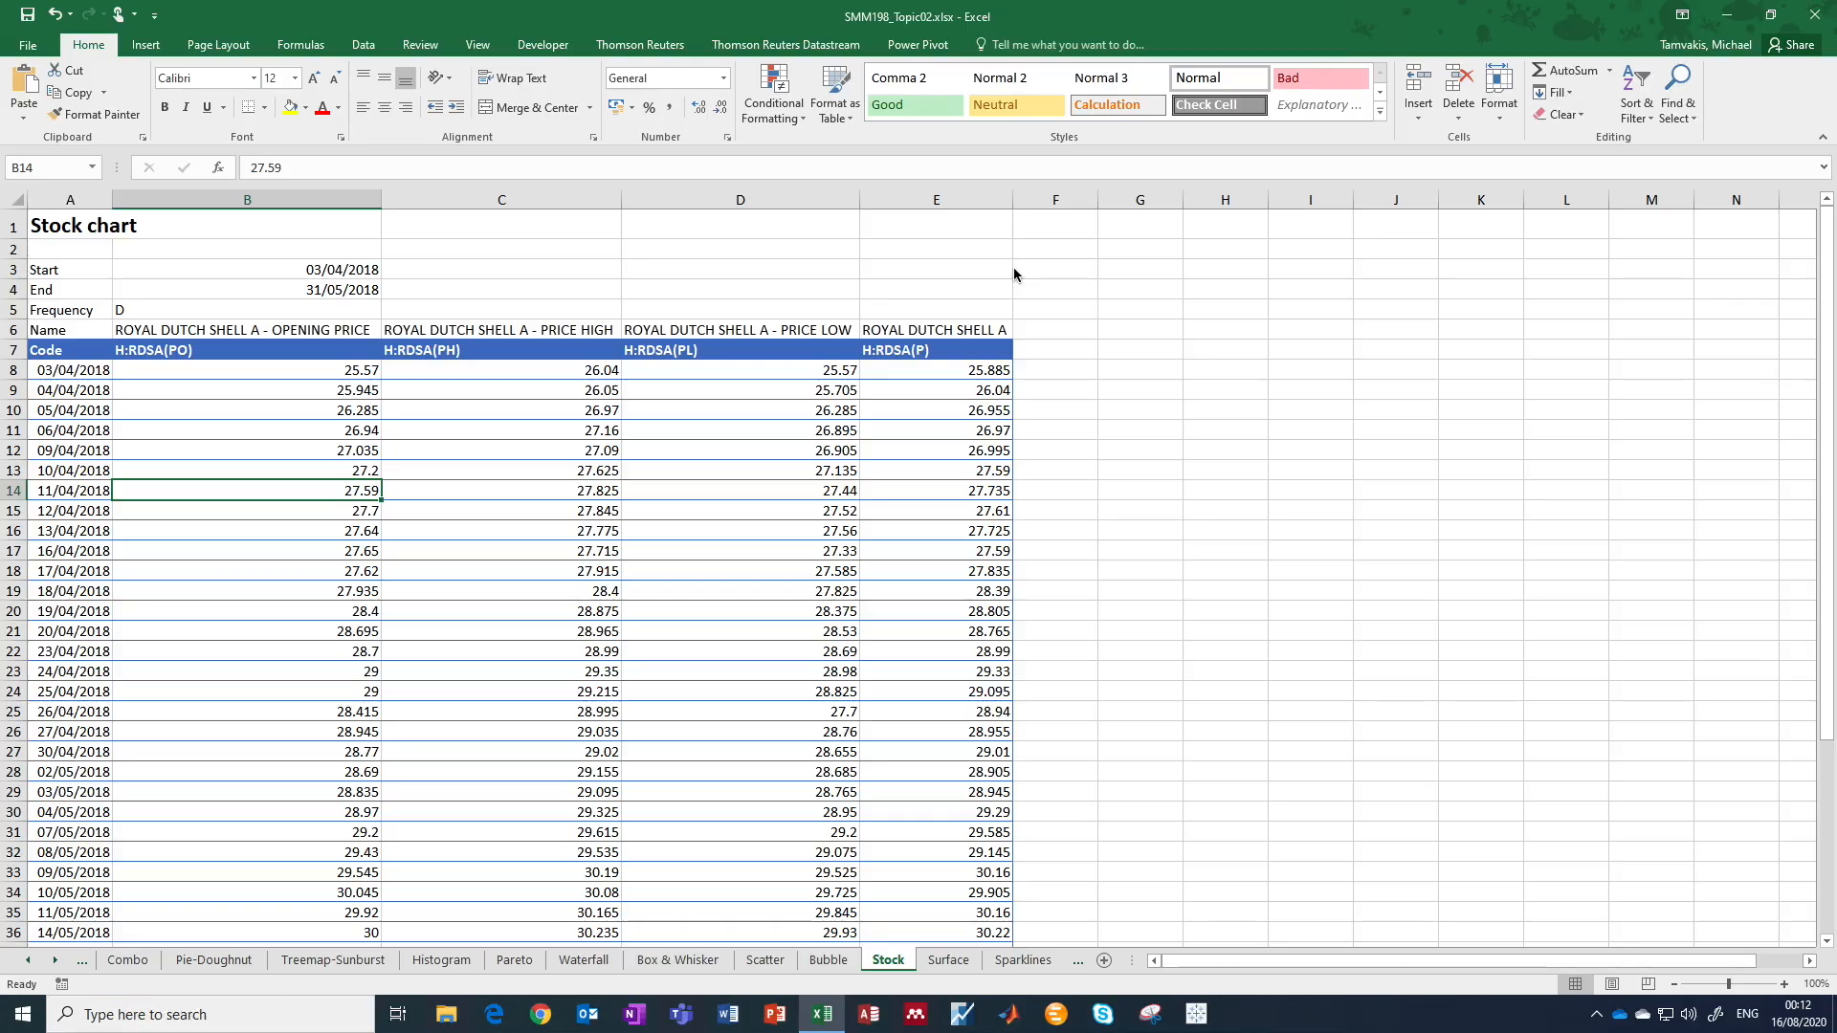
On the Stock sheet, narrow columns B through E together to an equal, compact width.
click(220, 355)
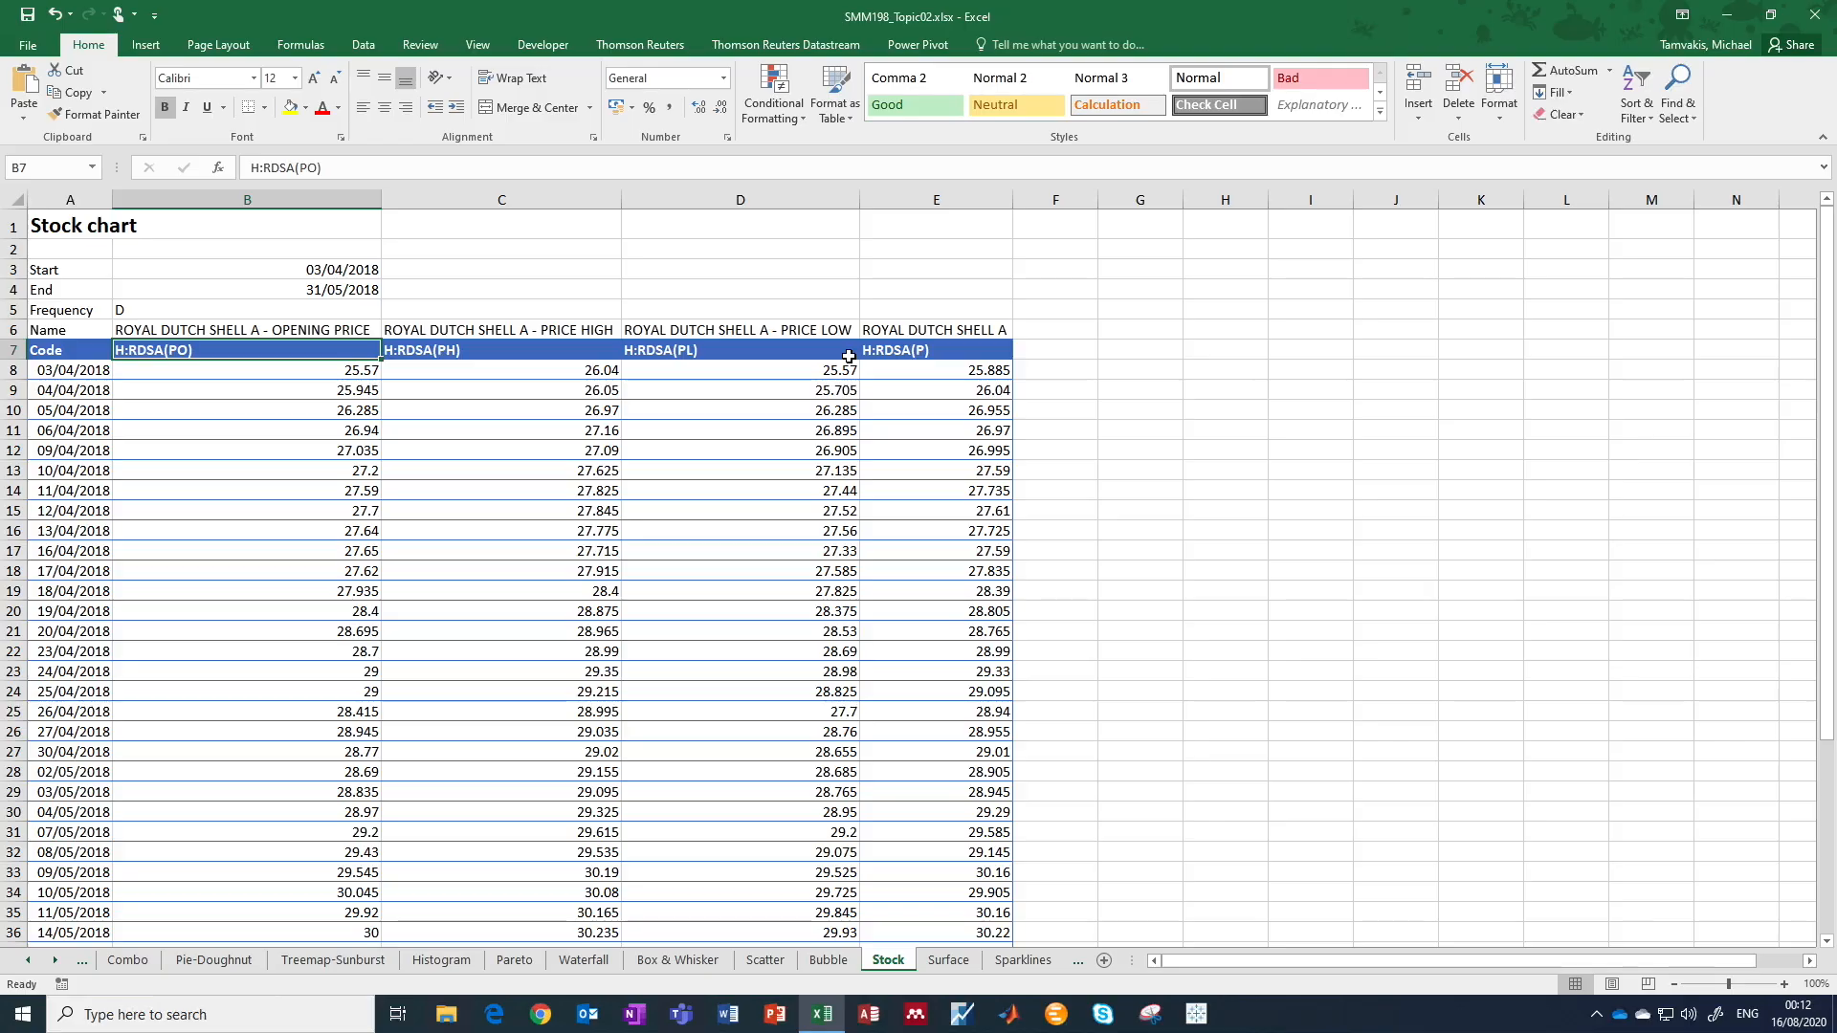
drag(325, 200, 1004, 205)
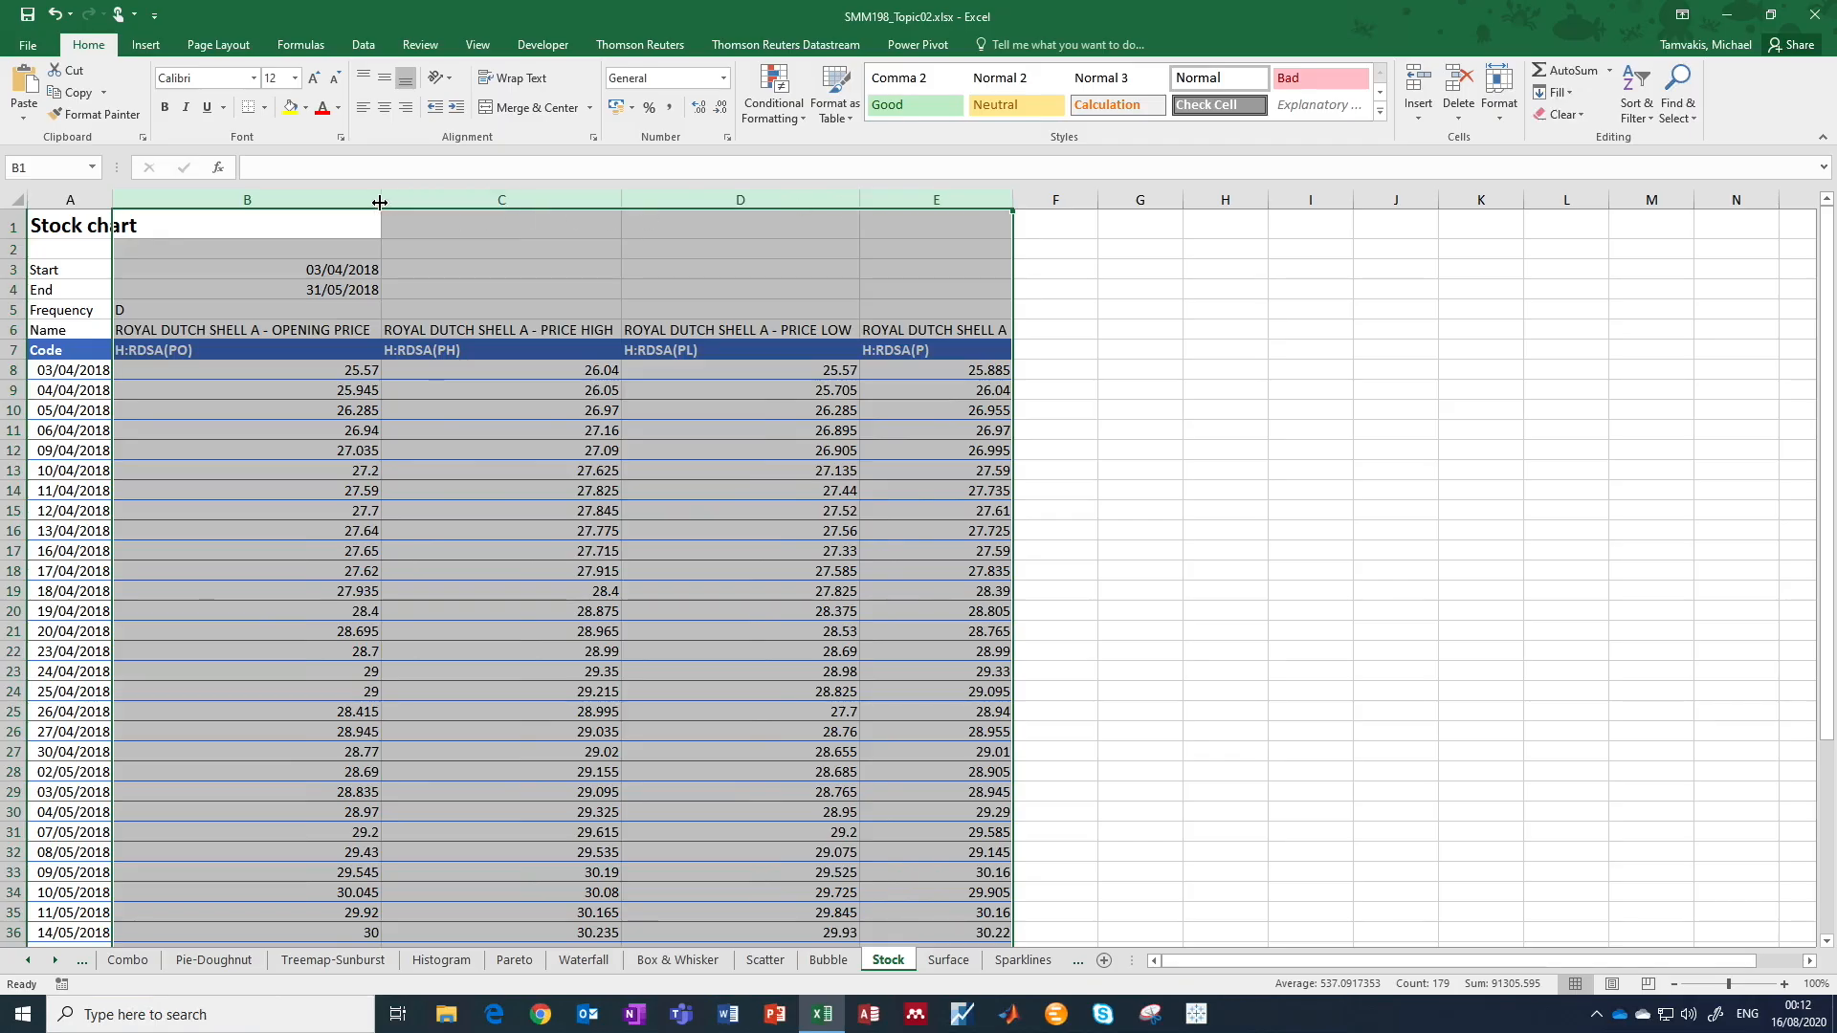
drag(380, 202, 203, 222)
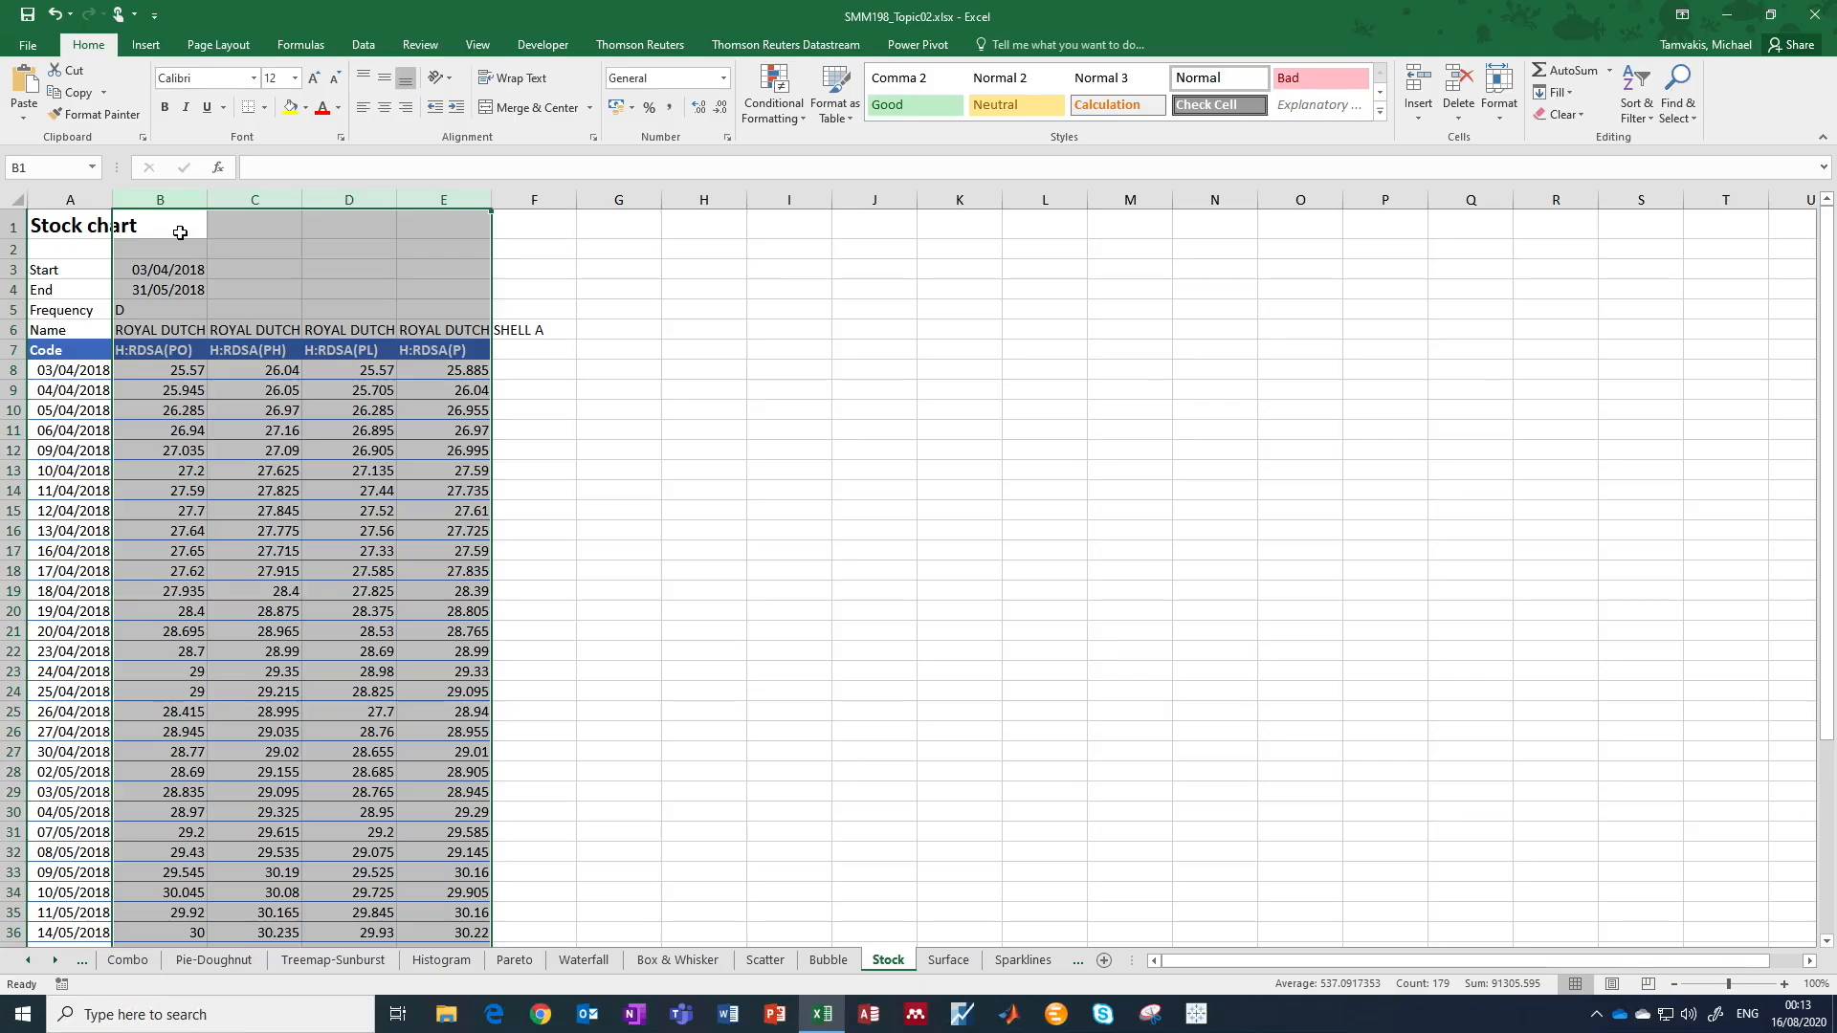
Insert an Open-High-Low-Close stock chart from the dates and prices in A8:E49.
click(77, 367)
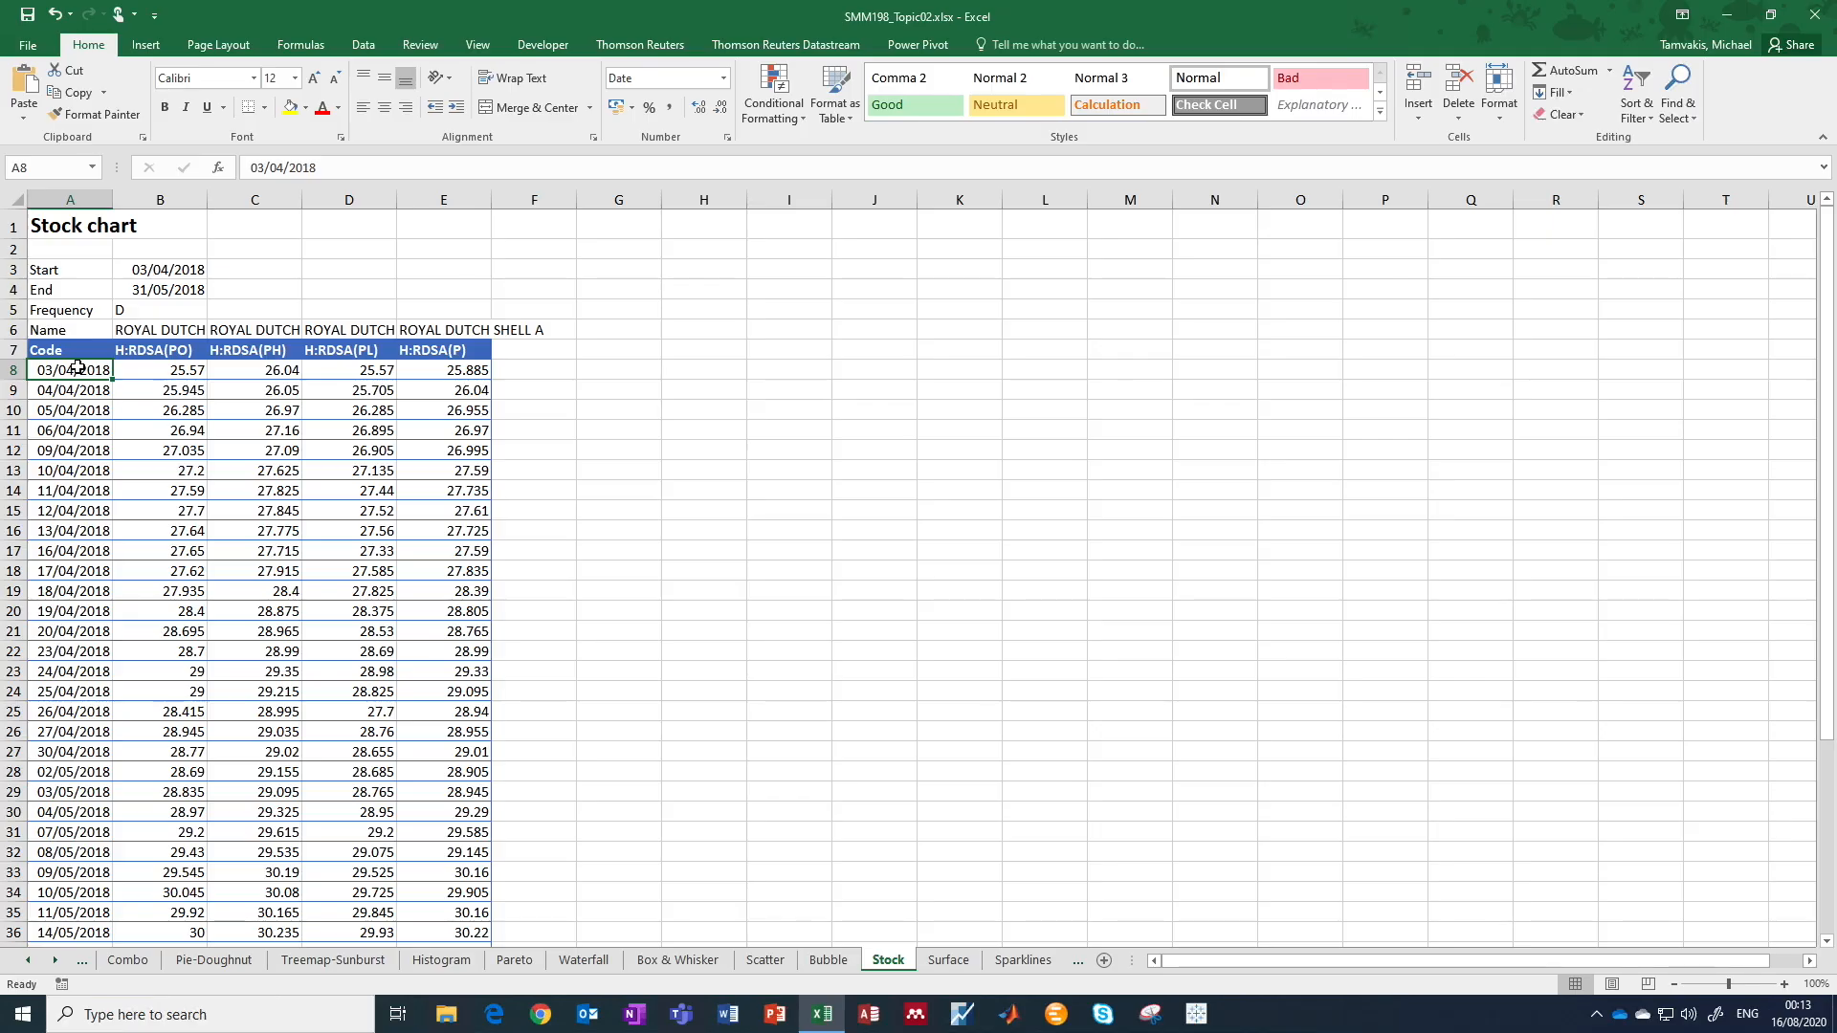
drag(78, 367, 400, 879)
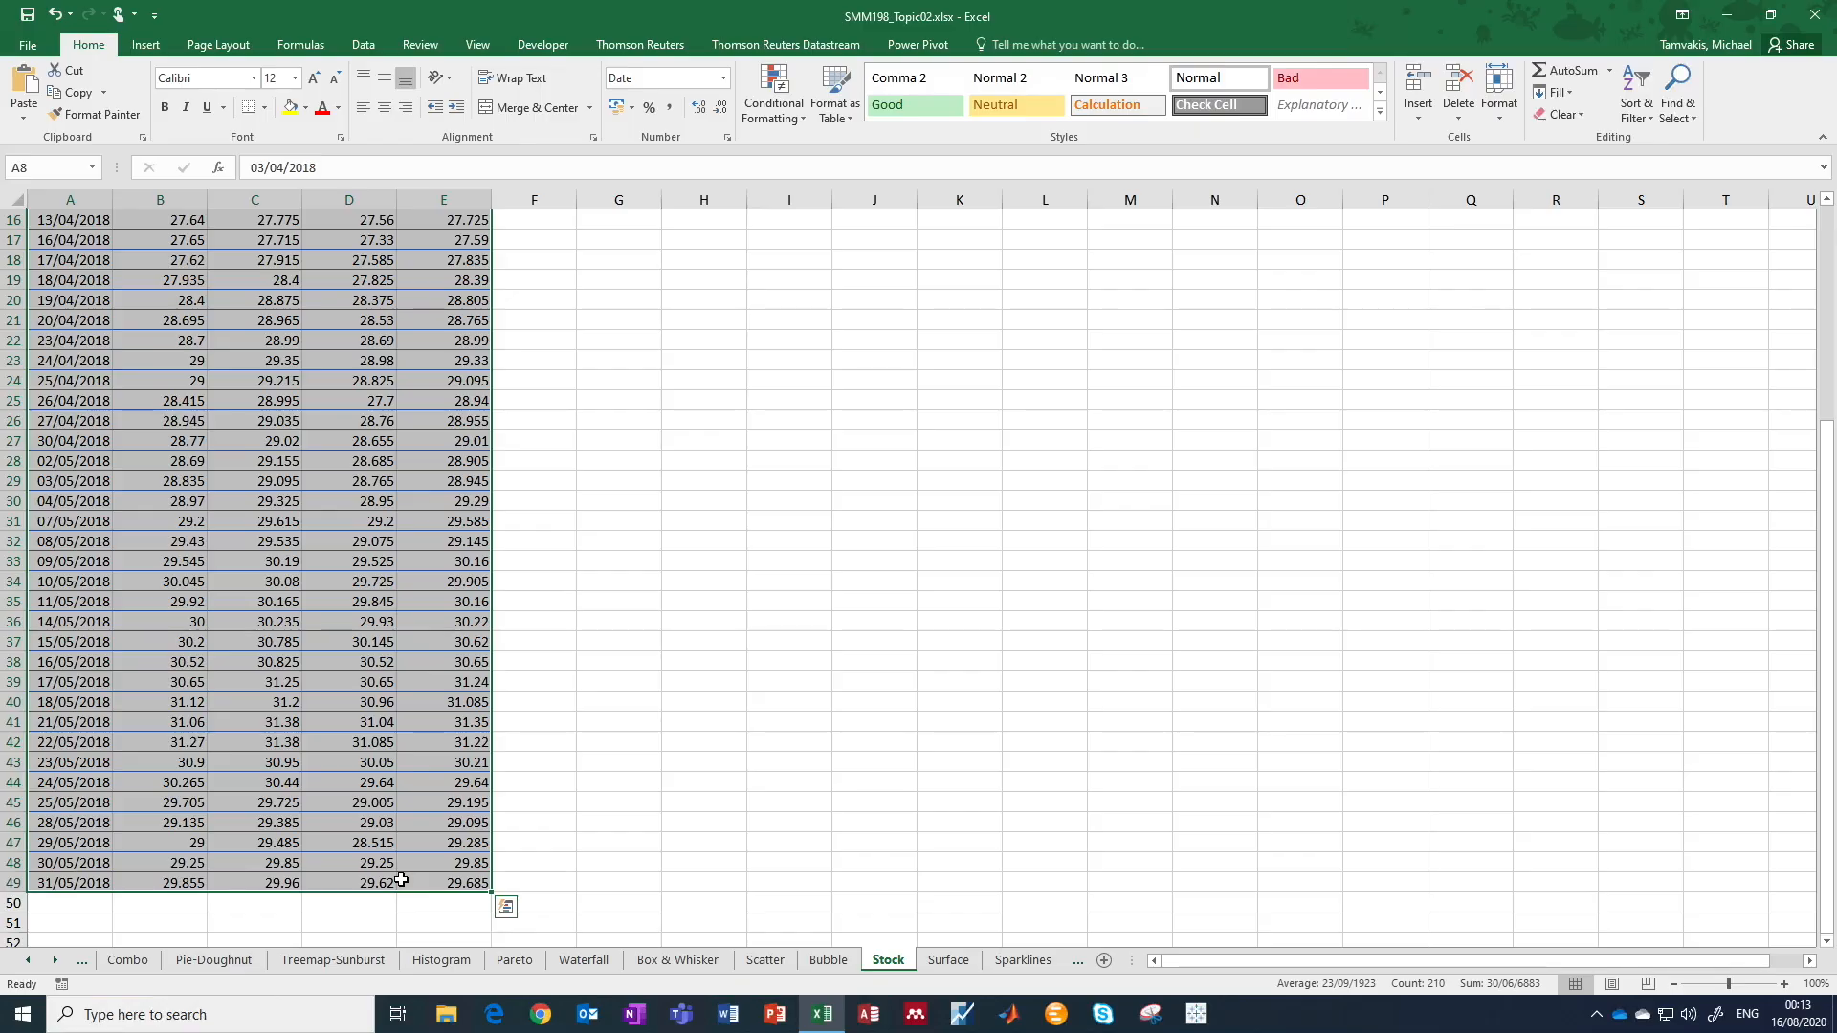
drag(1828, 448, 1830, 223)
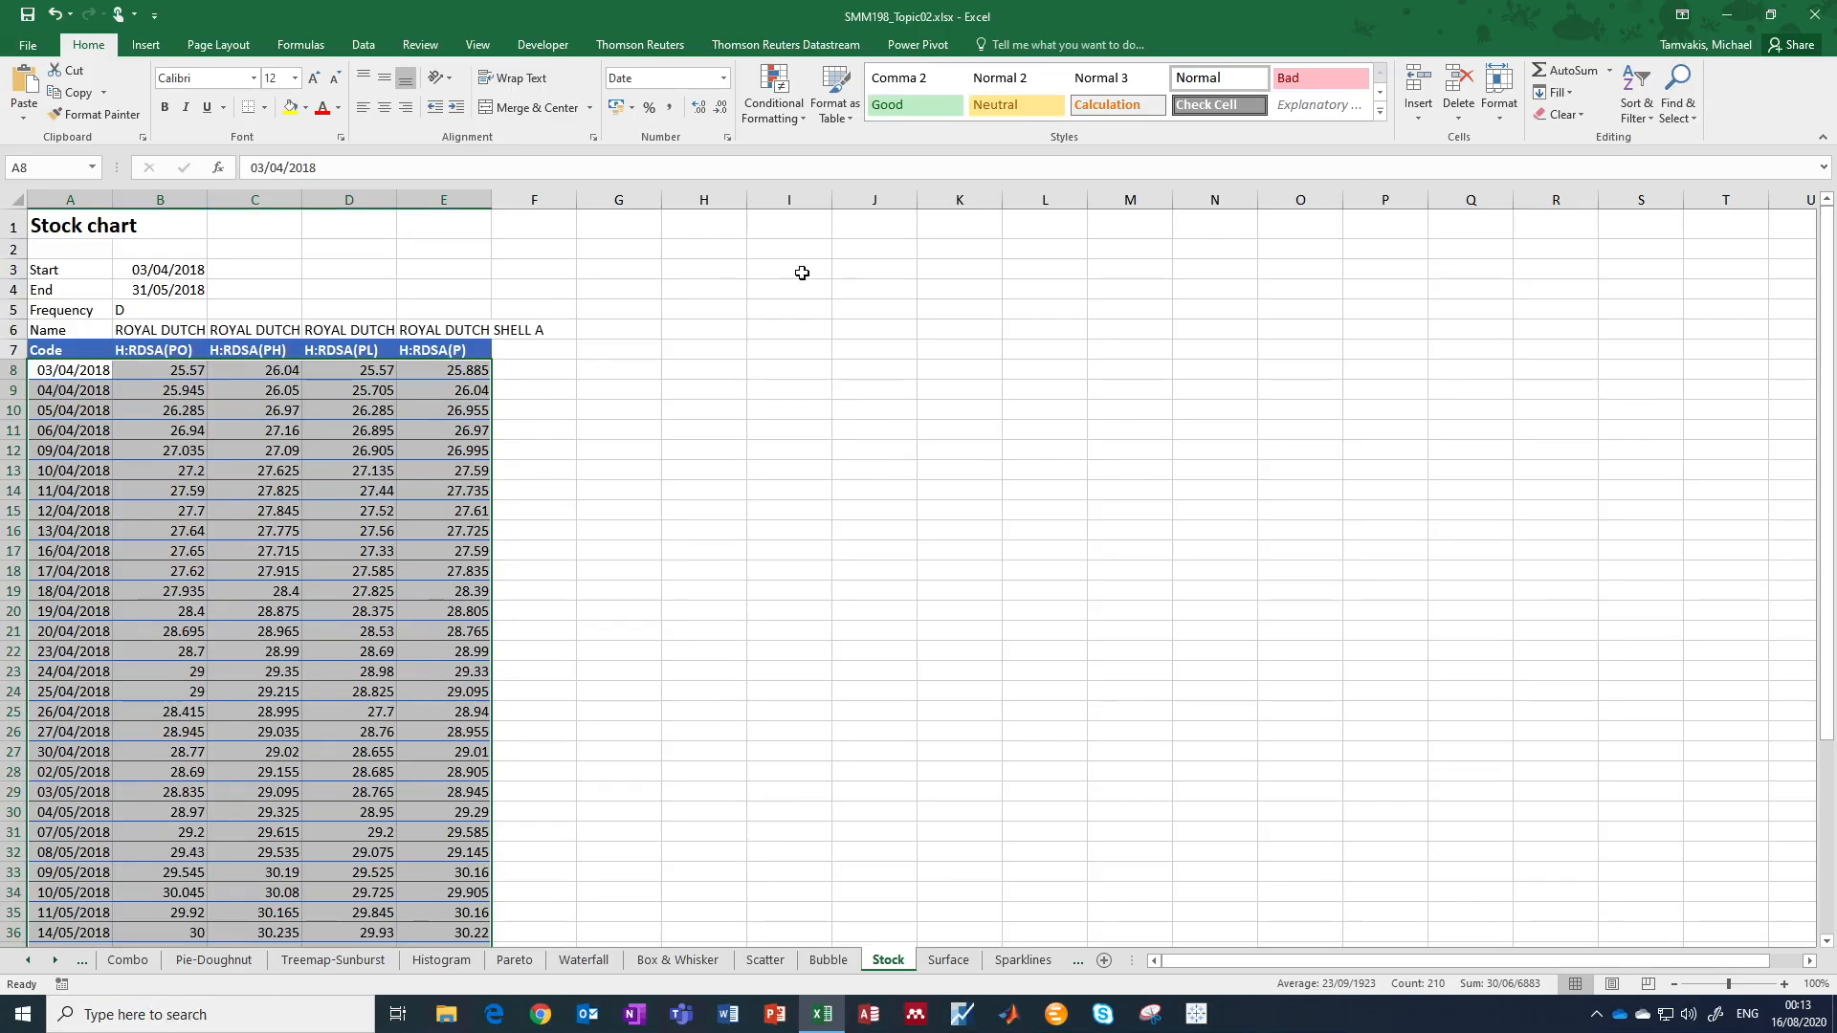
click(147, 49)
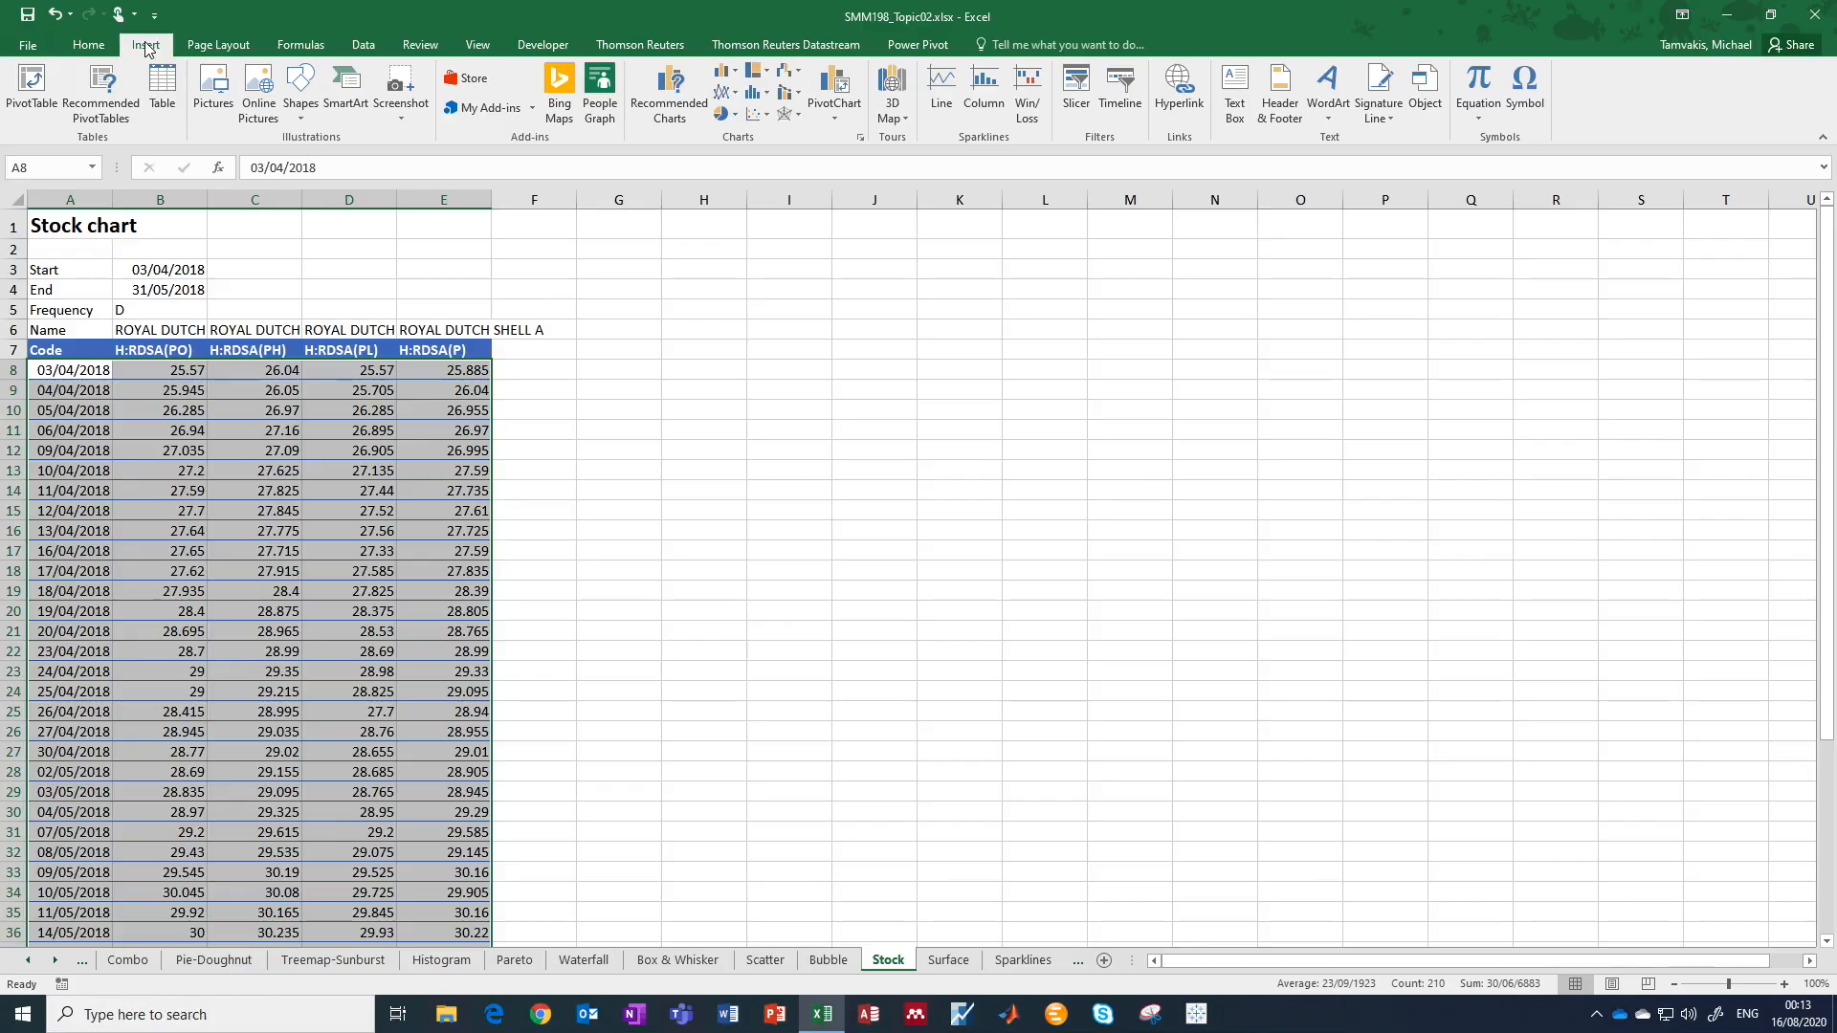
click(766, 96)
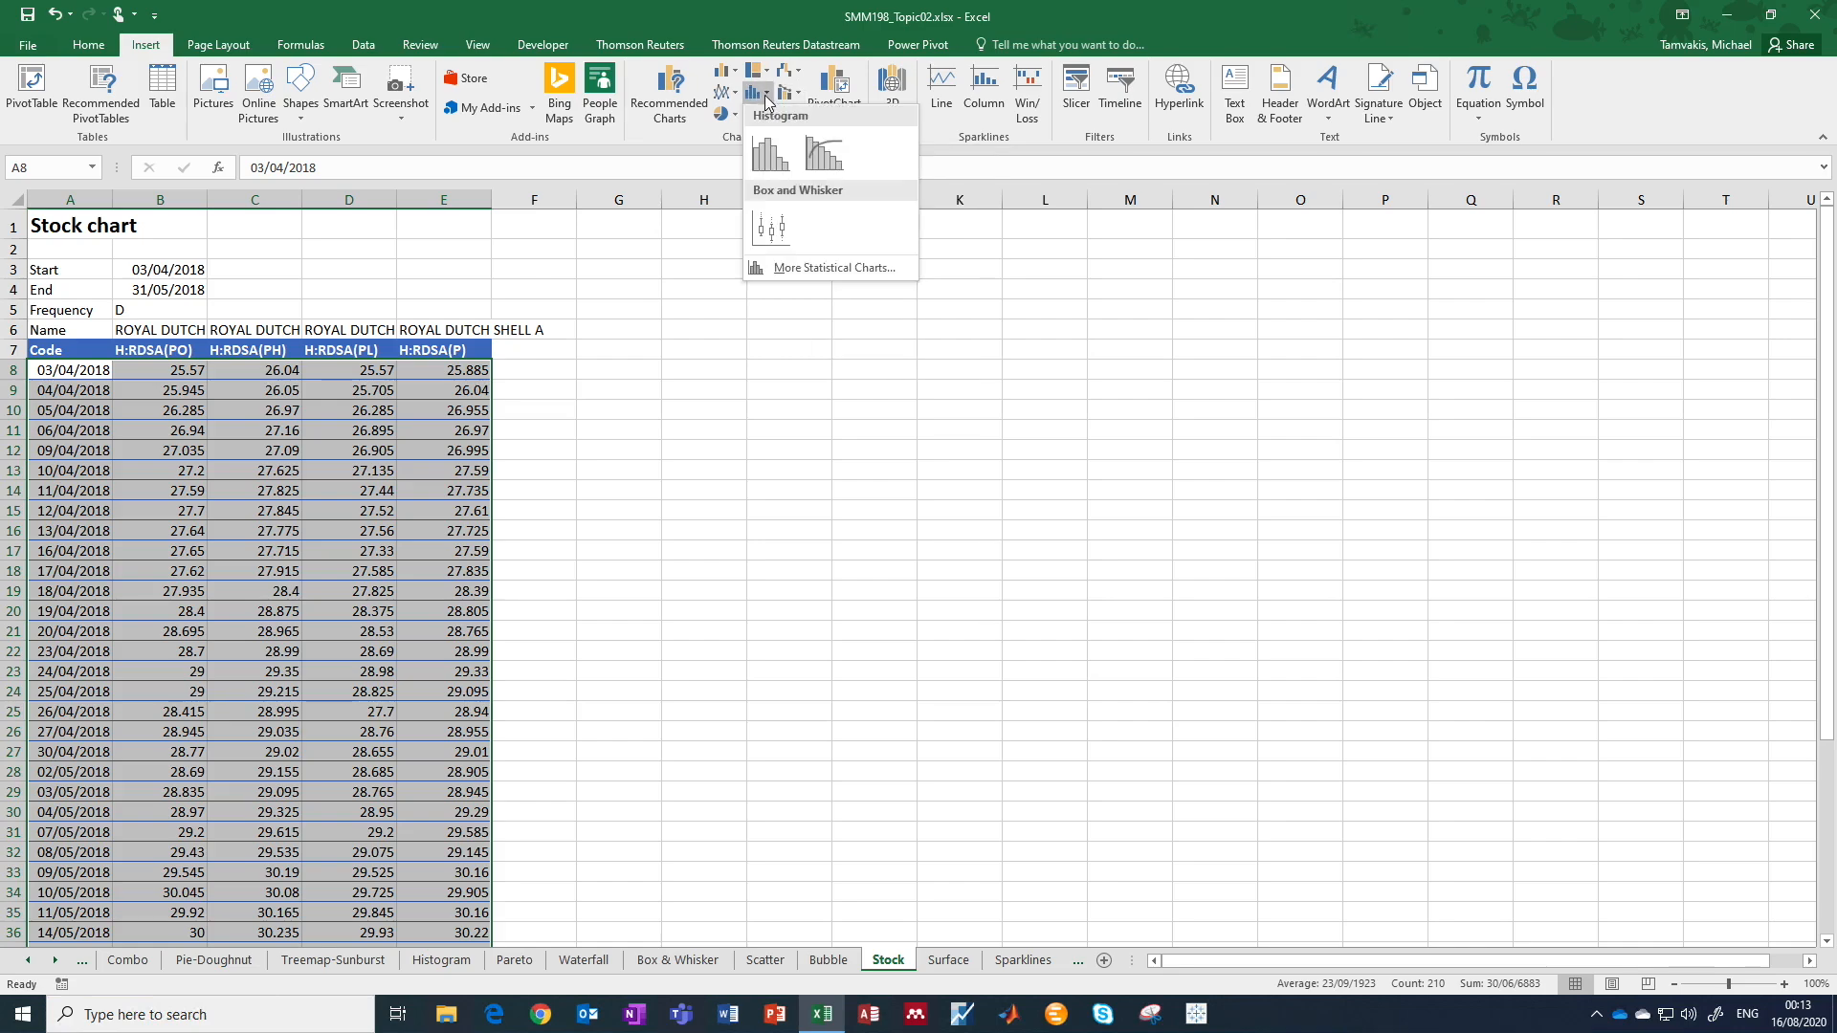
click(699, 135)
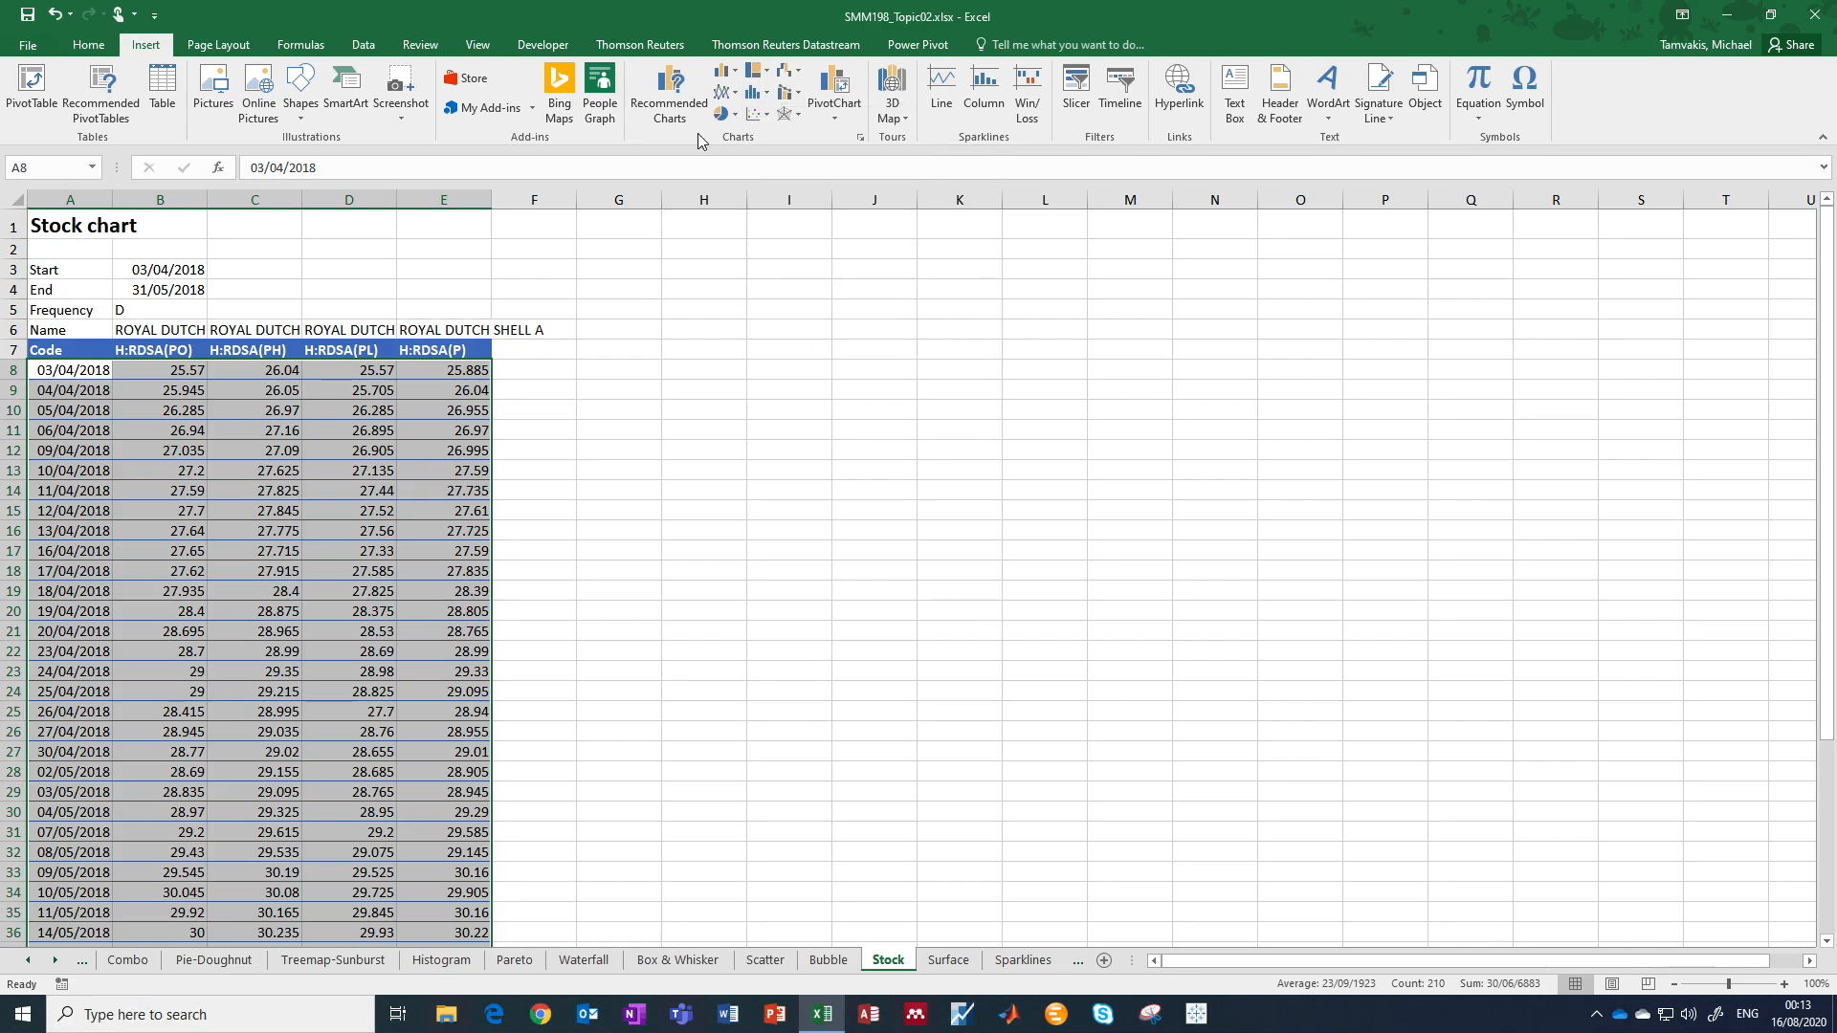
click(767, 115)
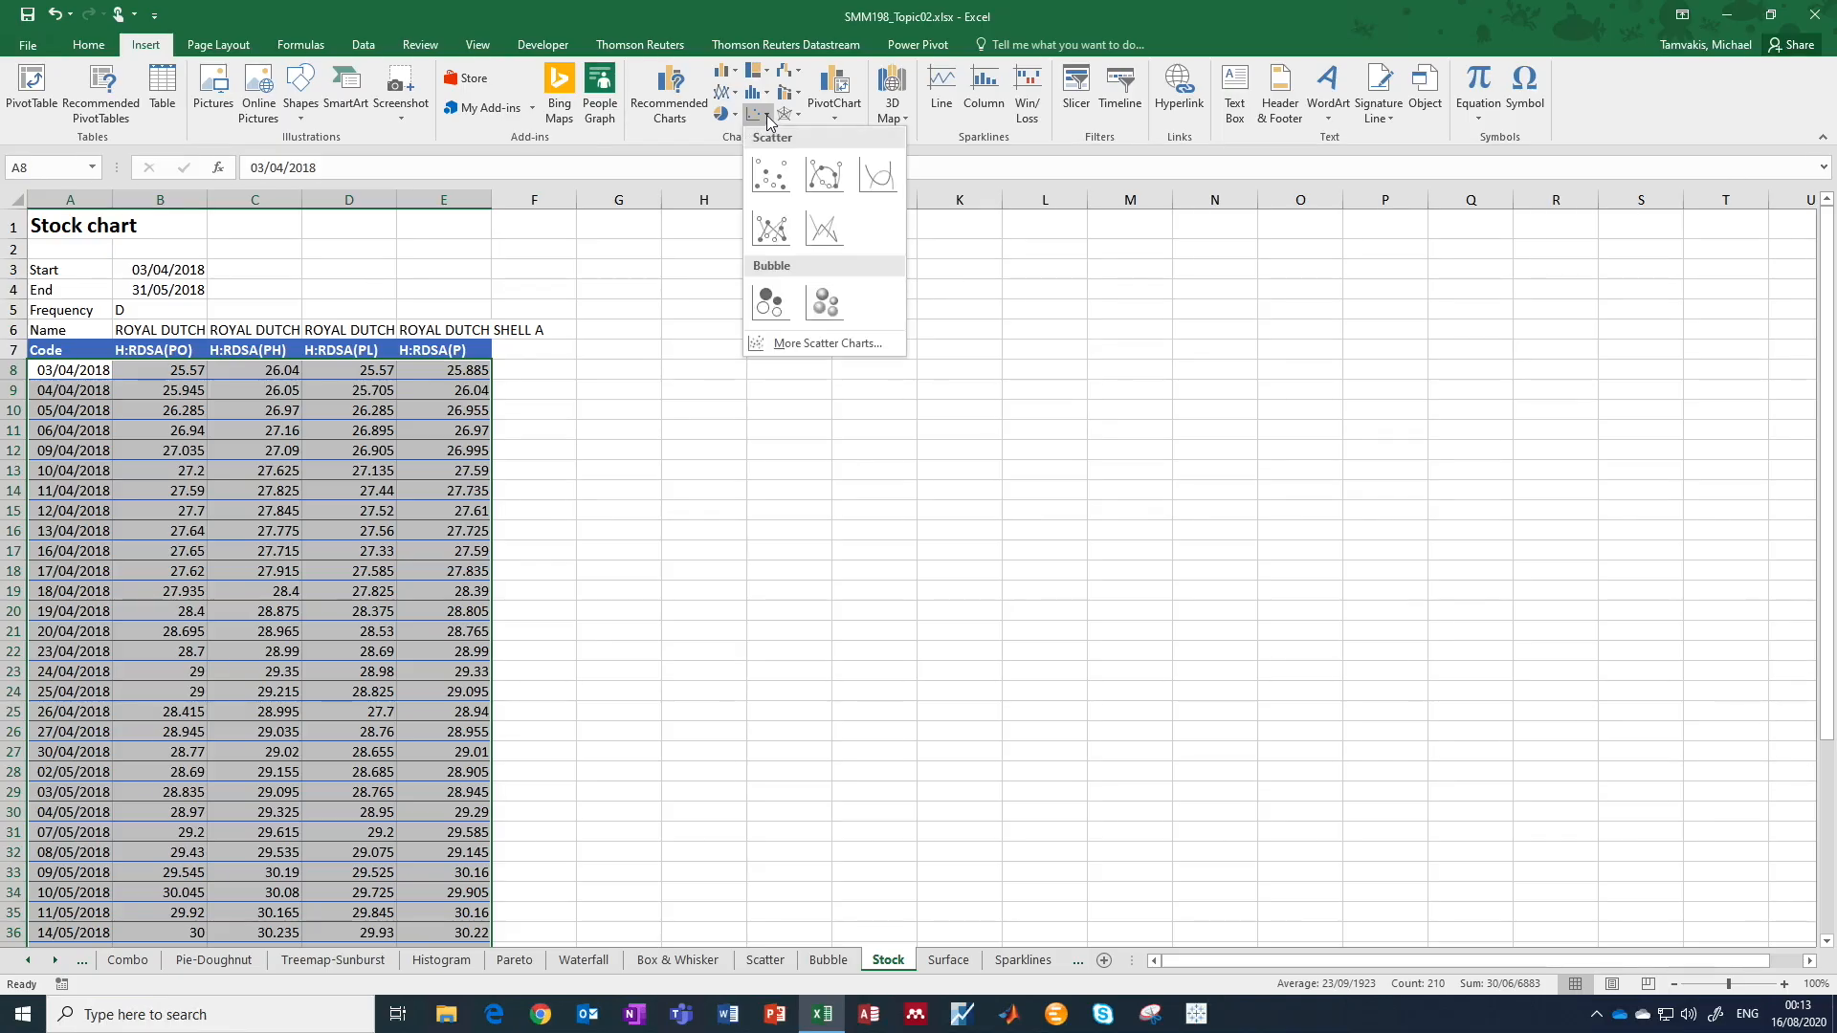
click(802, 79)
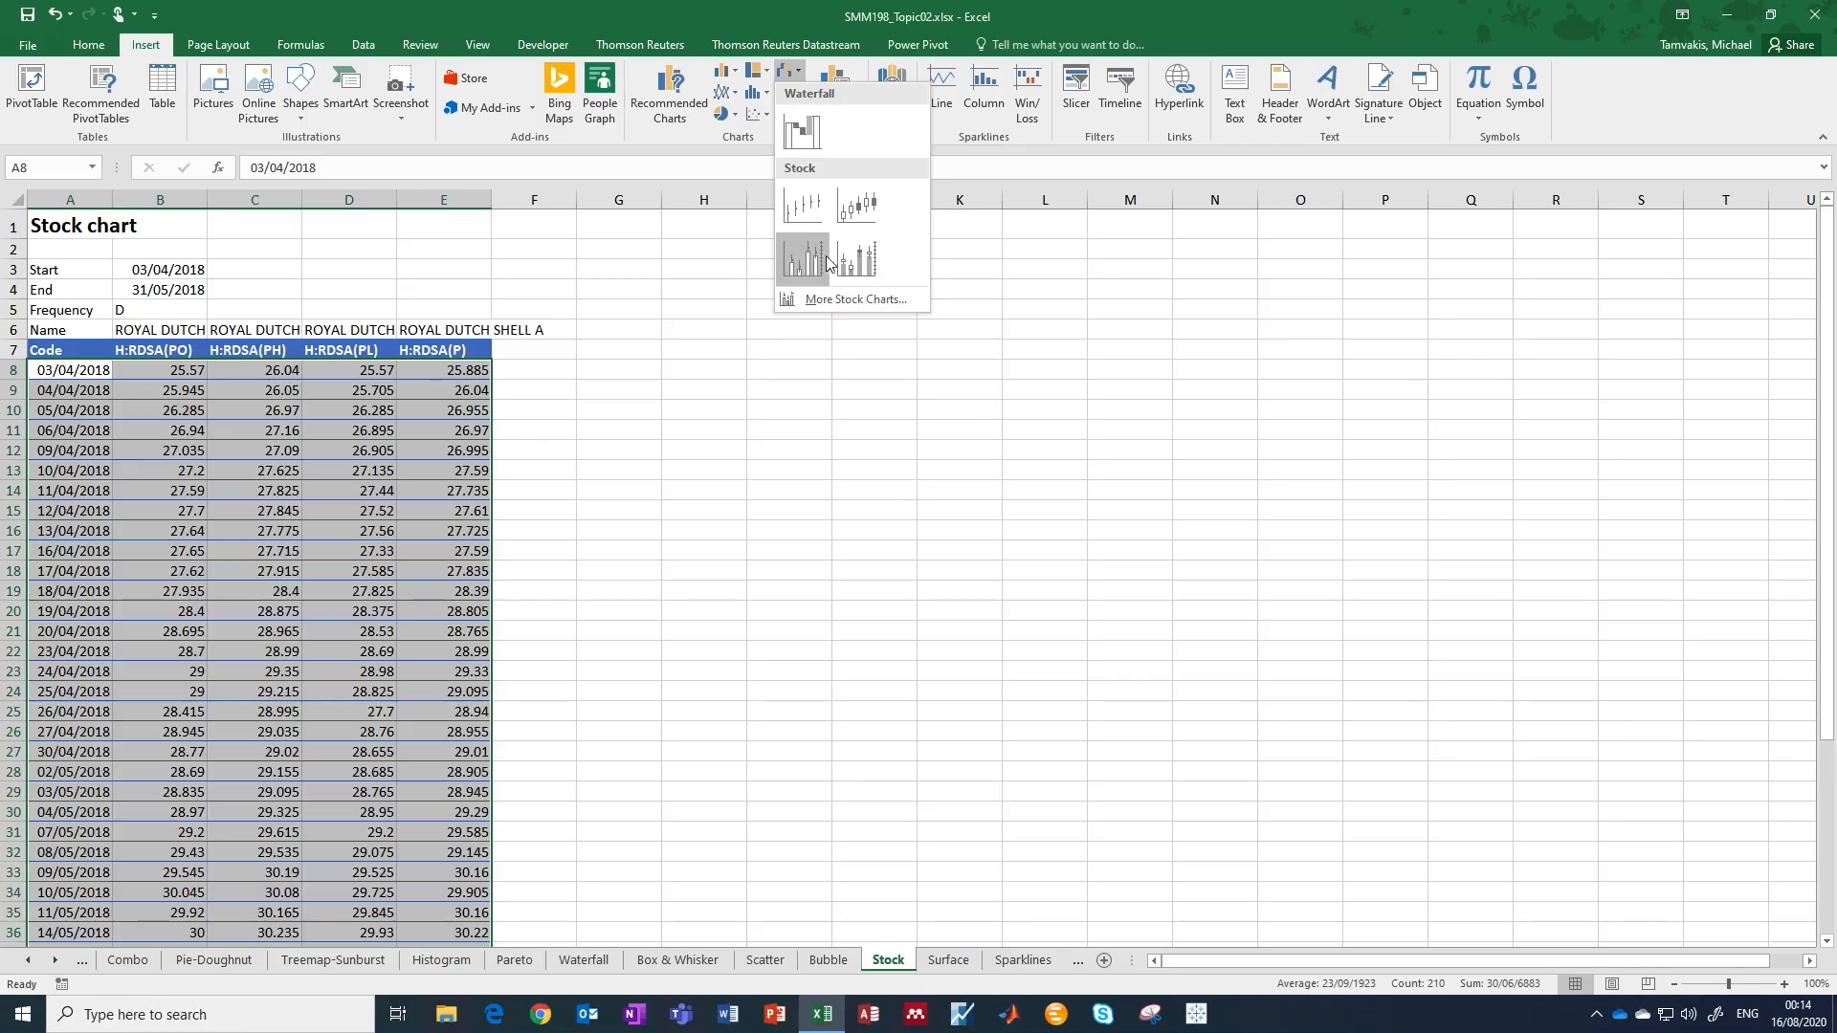
click(859, 220)
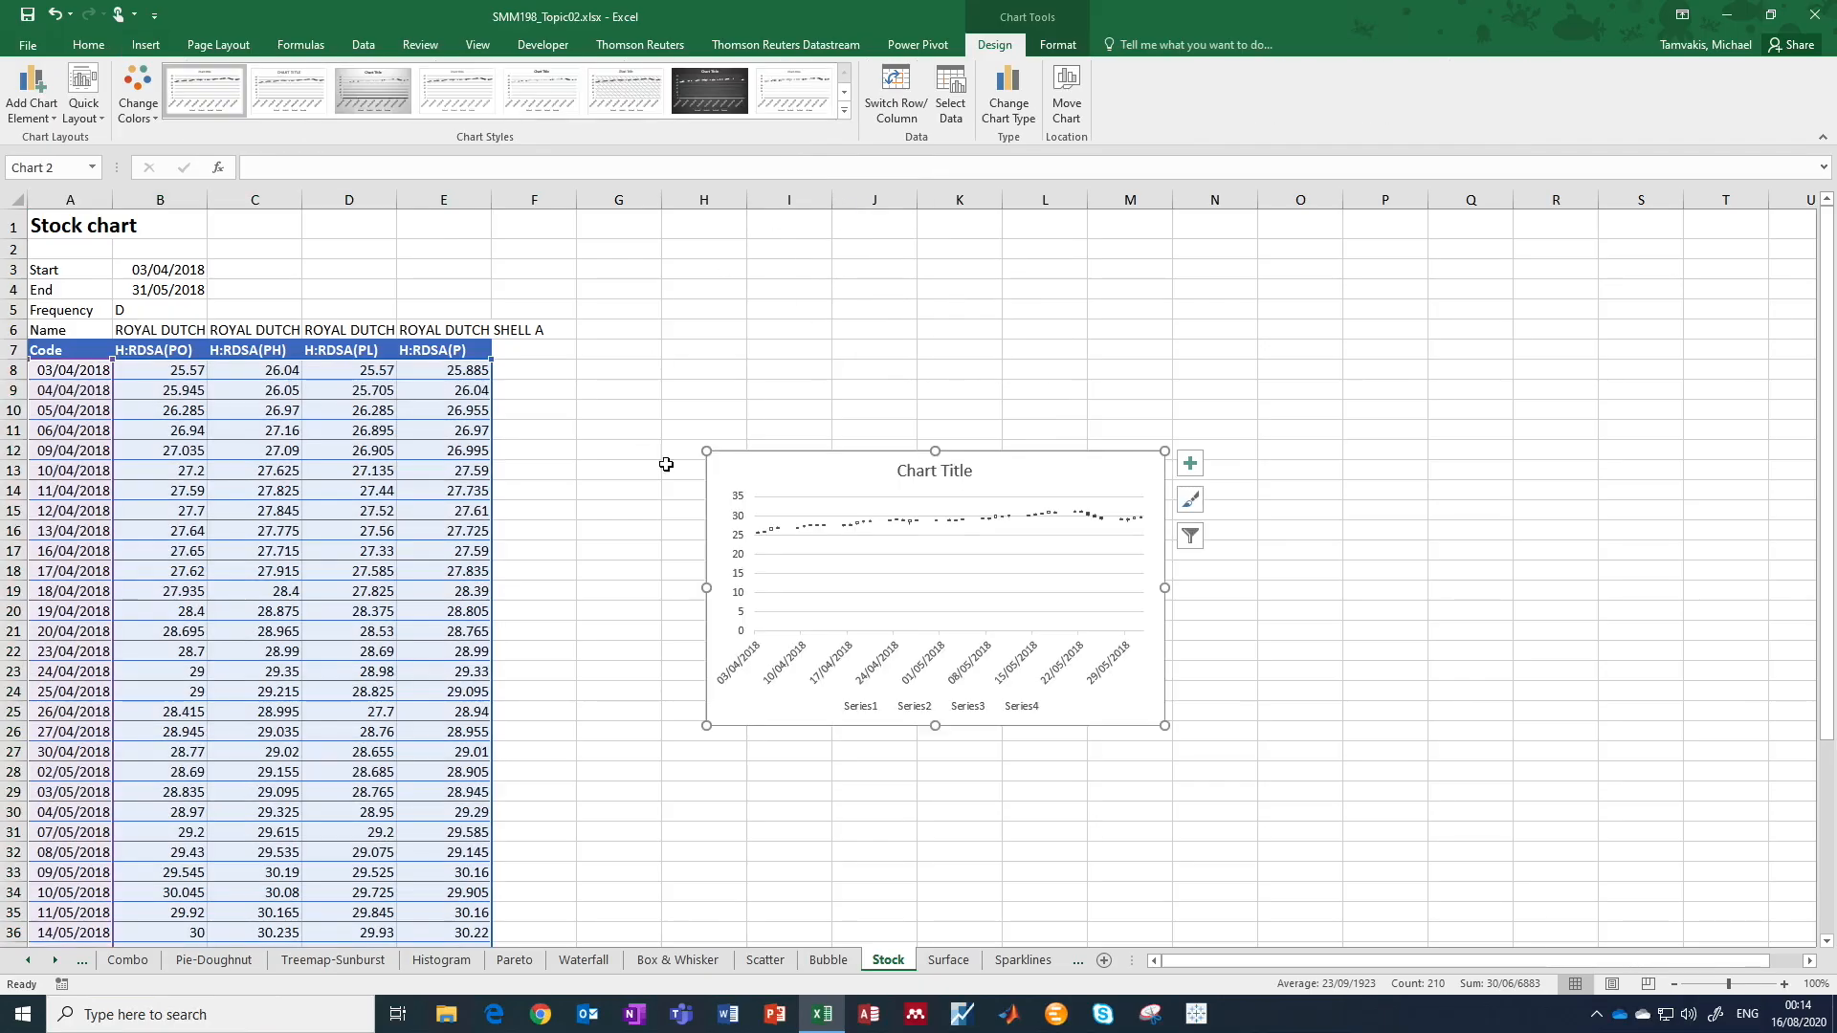
Move and enlarge the stock chart to cover about G2 to Q33 and remove its legend.
click(814, 463)
drag(814, 463, 689, 242)
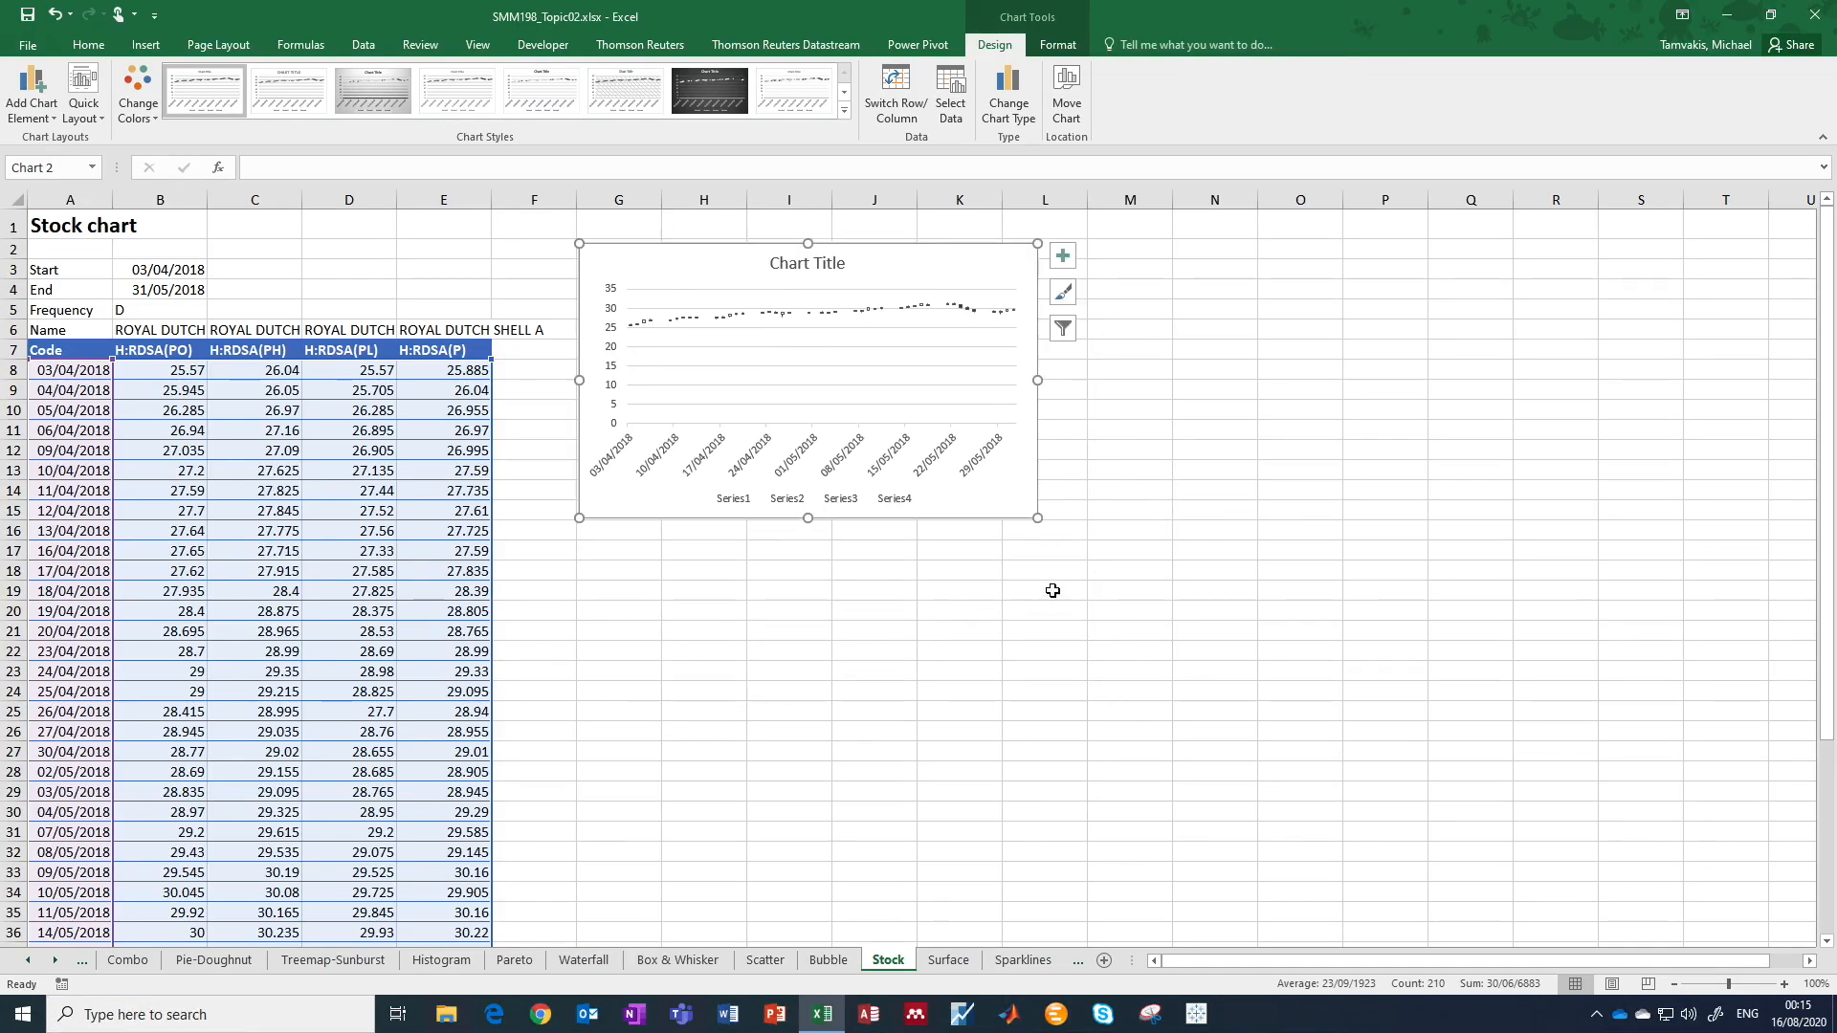
drag(1035, 520, 1499, 885)
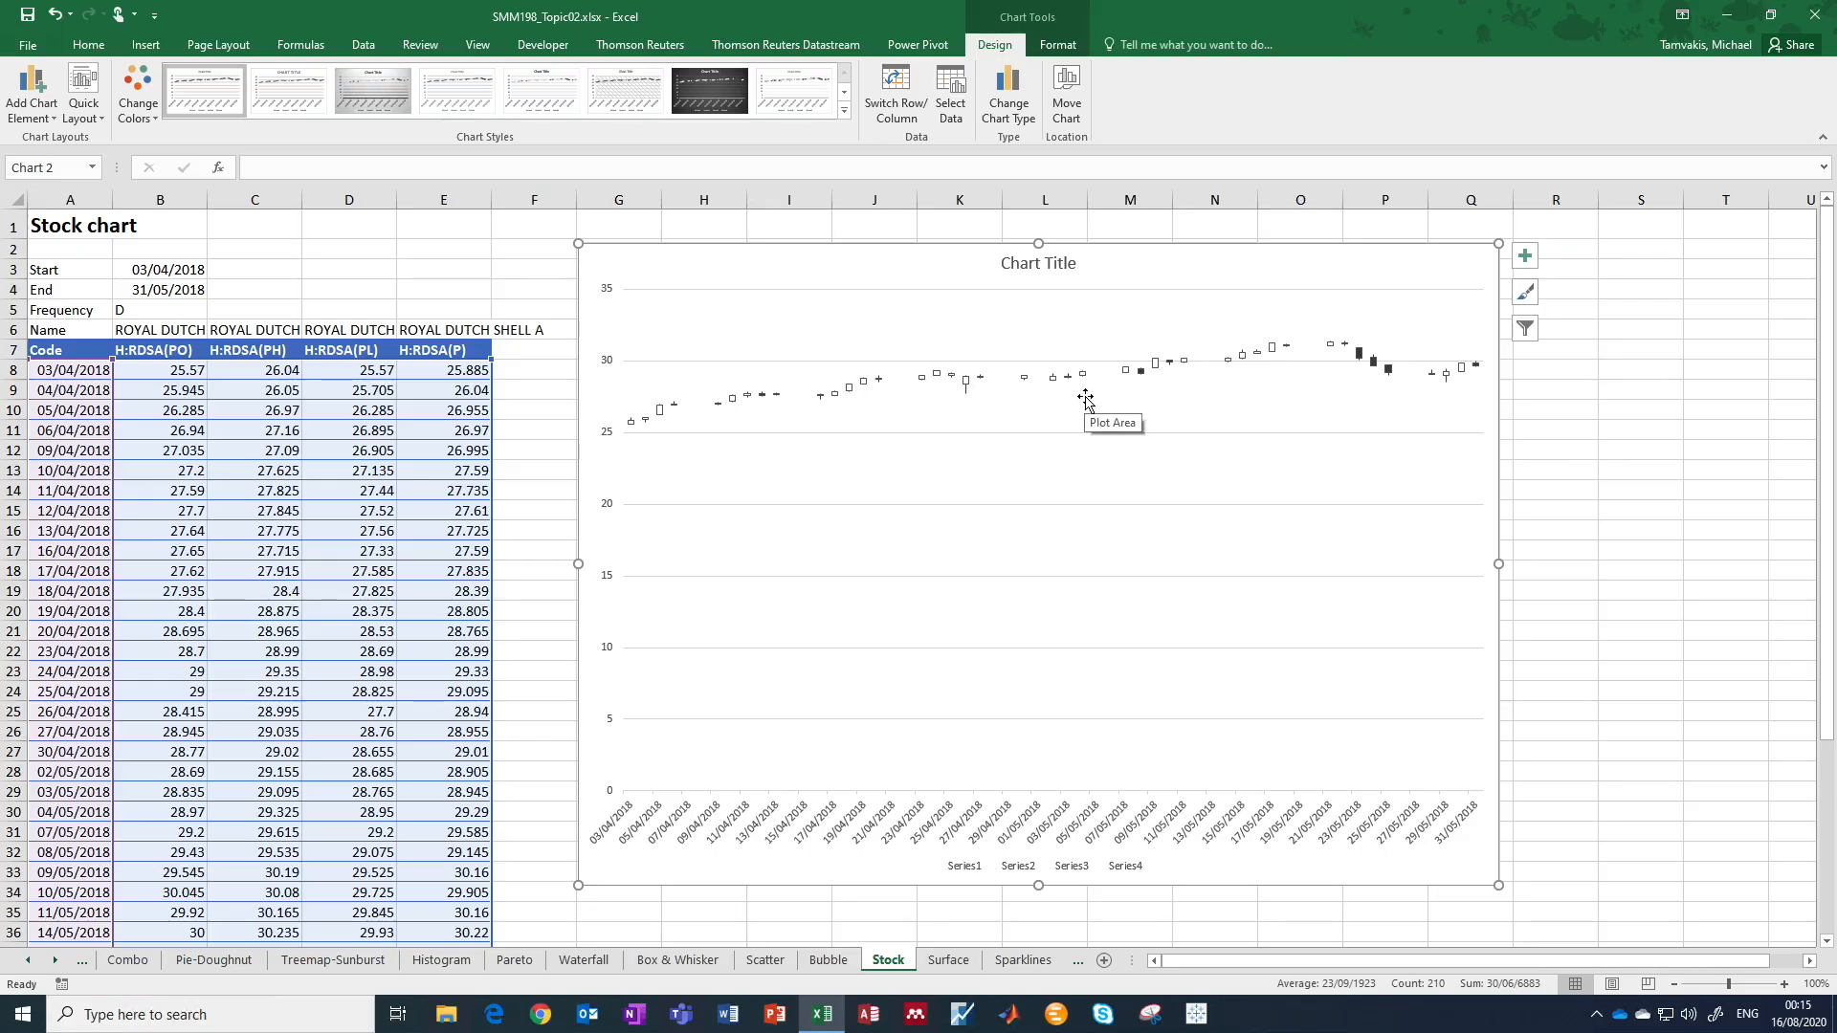
click(970, 867)
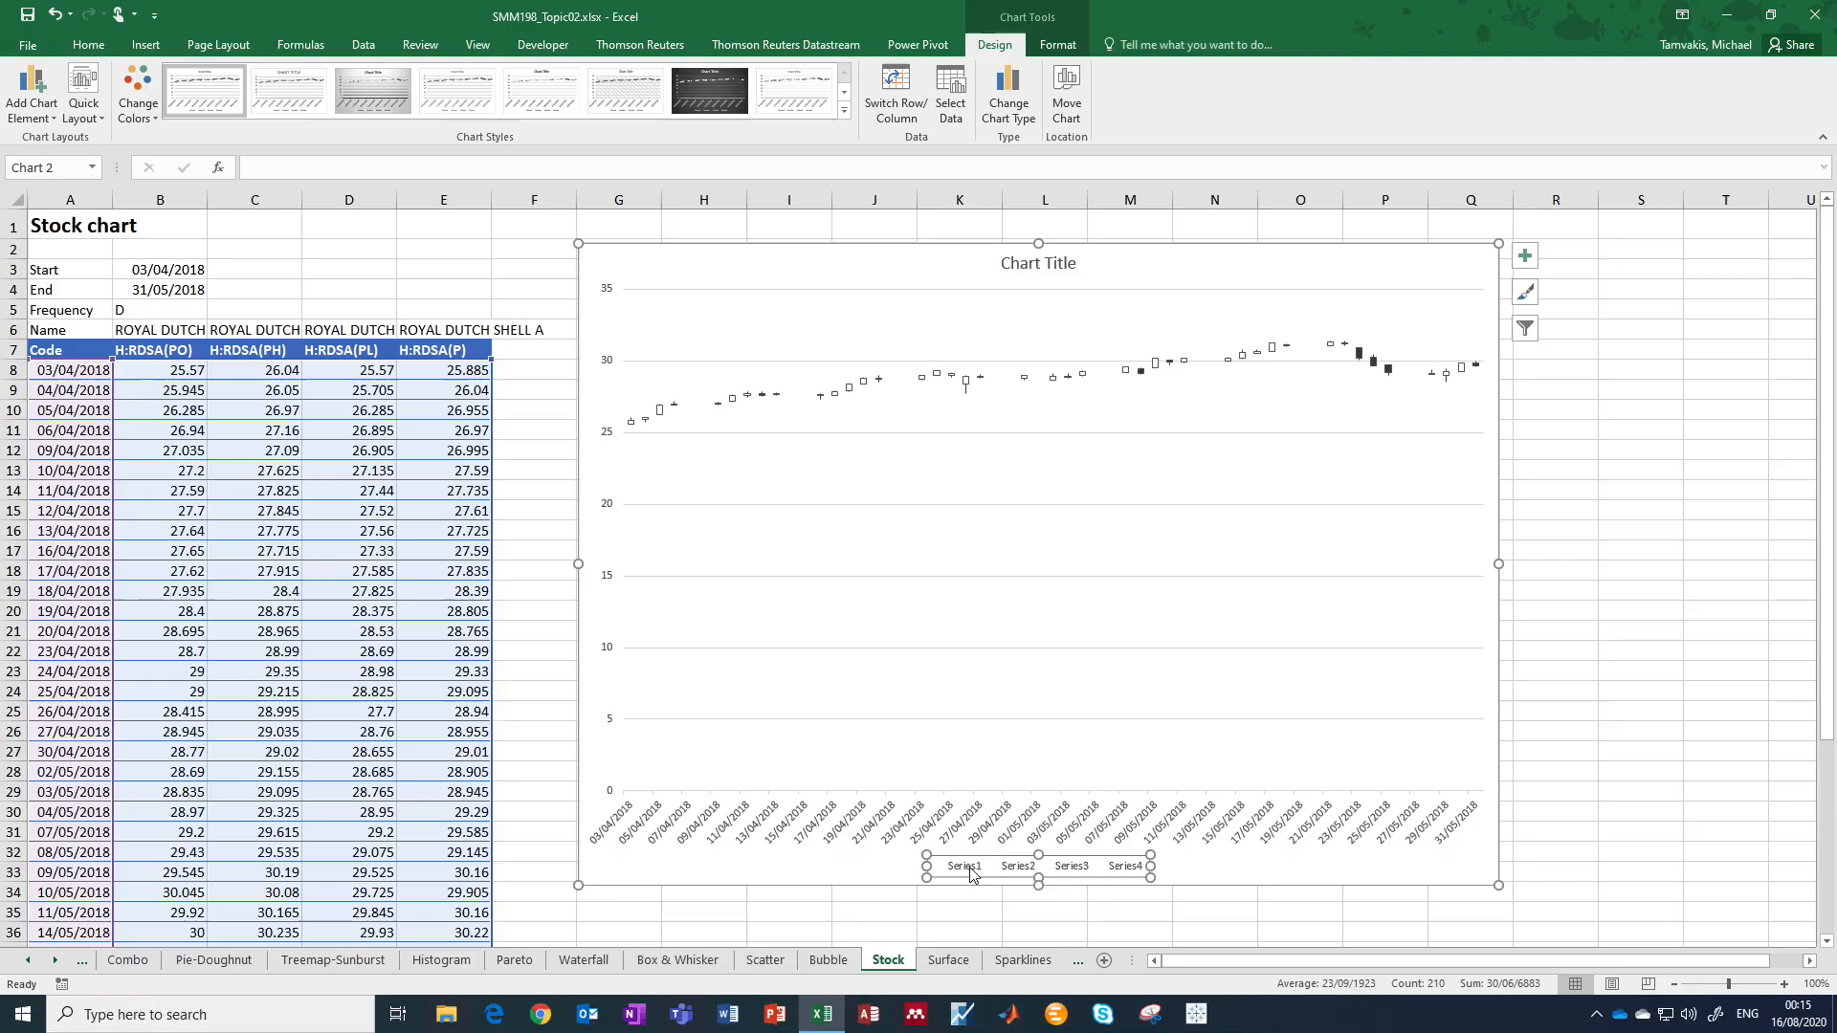
key(Delete)
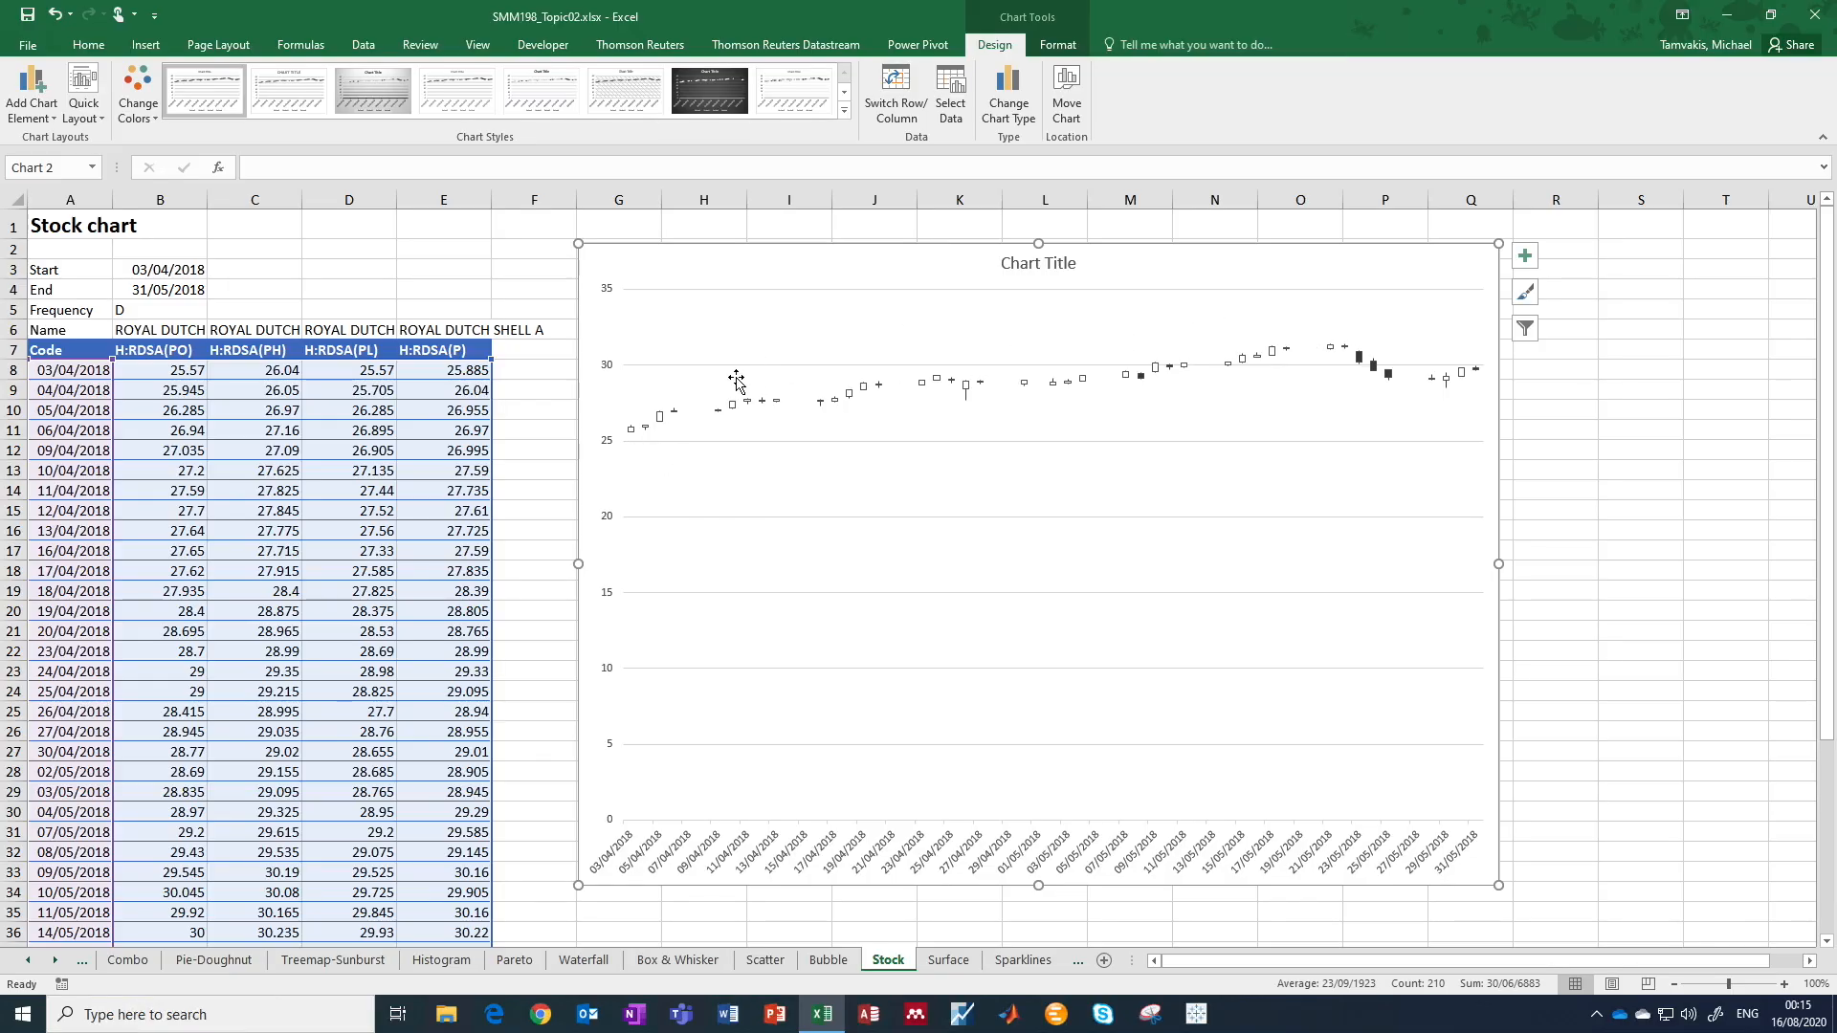
Set the minimum bound of the stock chart's vertical axis to 25.
double_click(606, 371)
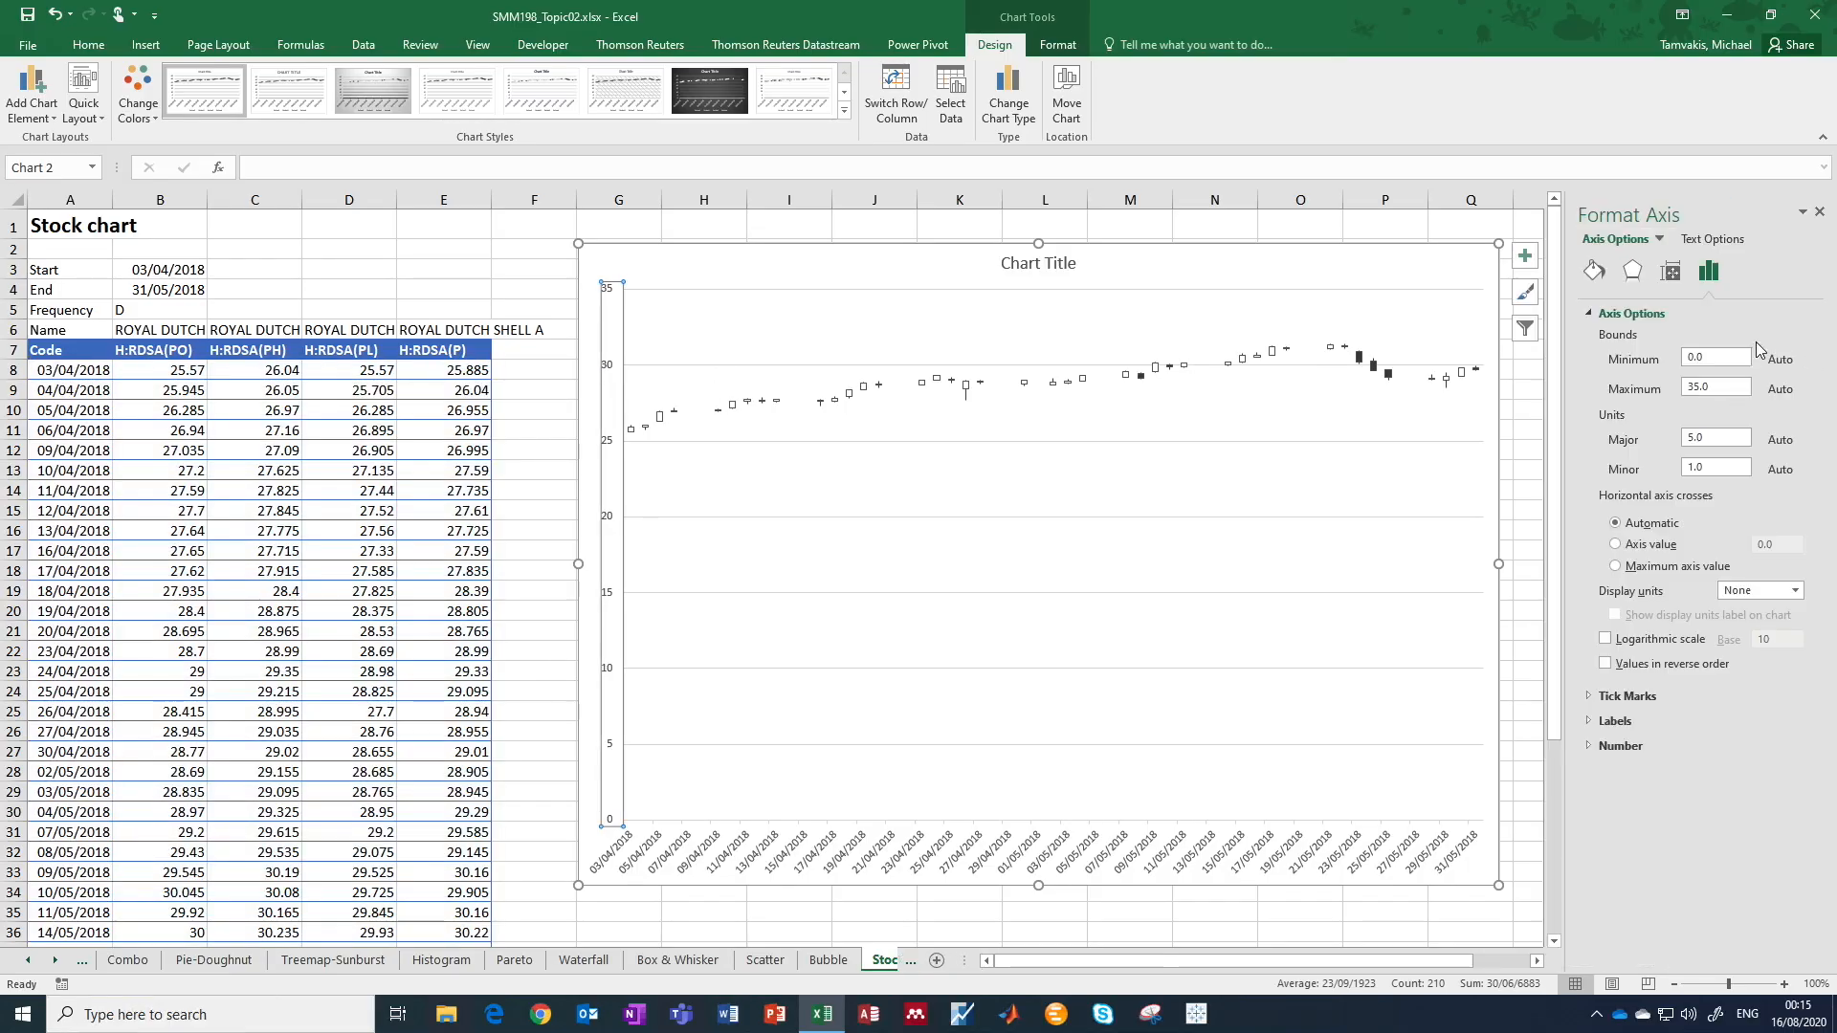
drag(1712, 357, 1667, 360)
text(25)
key(Return)
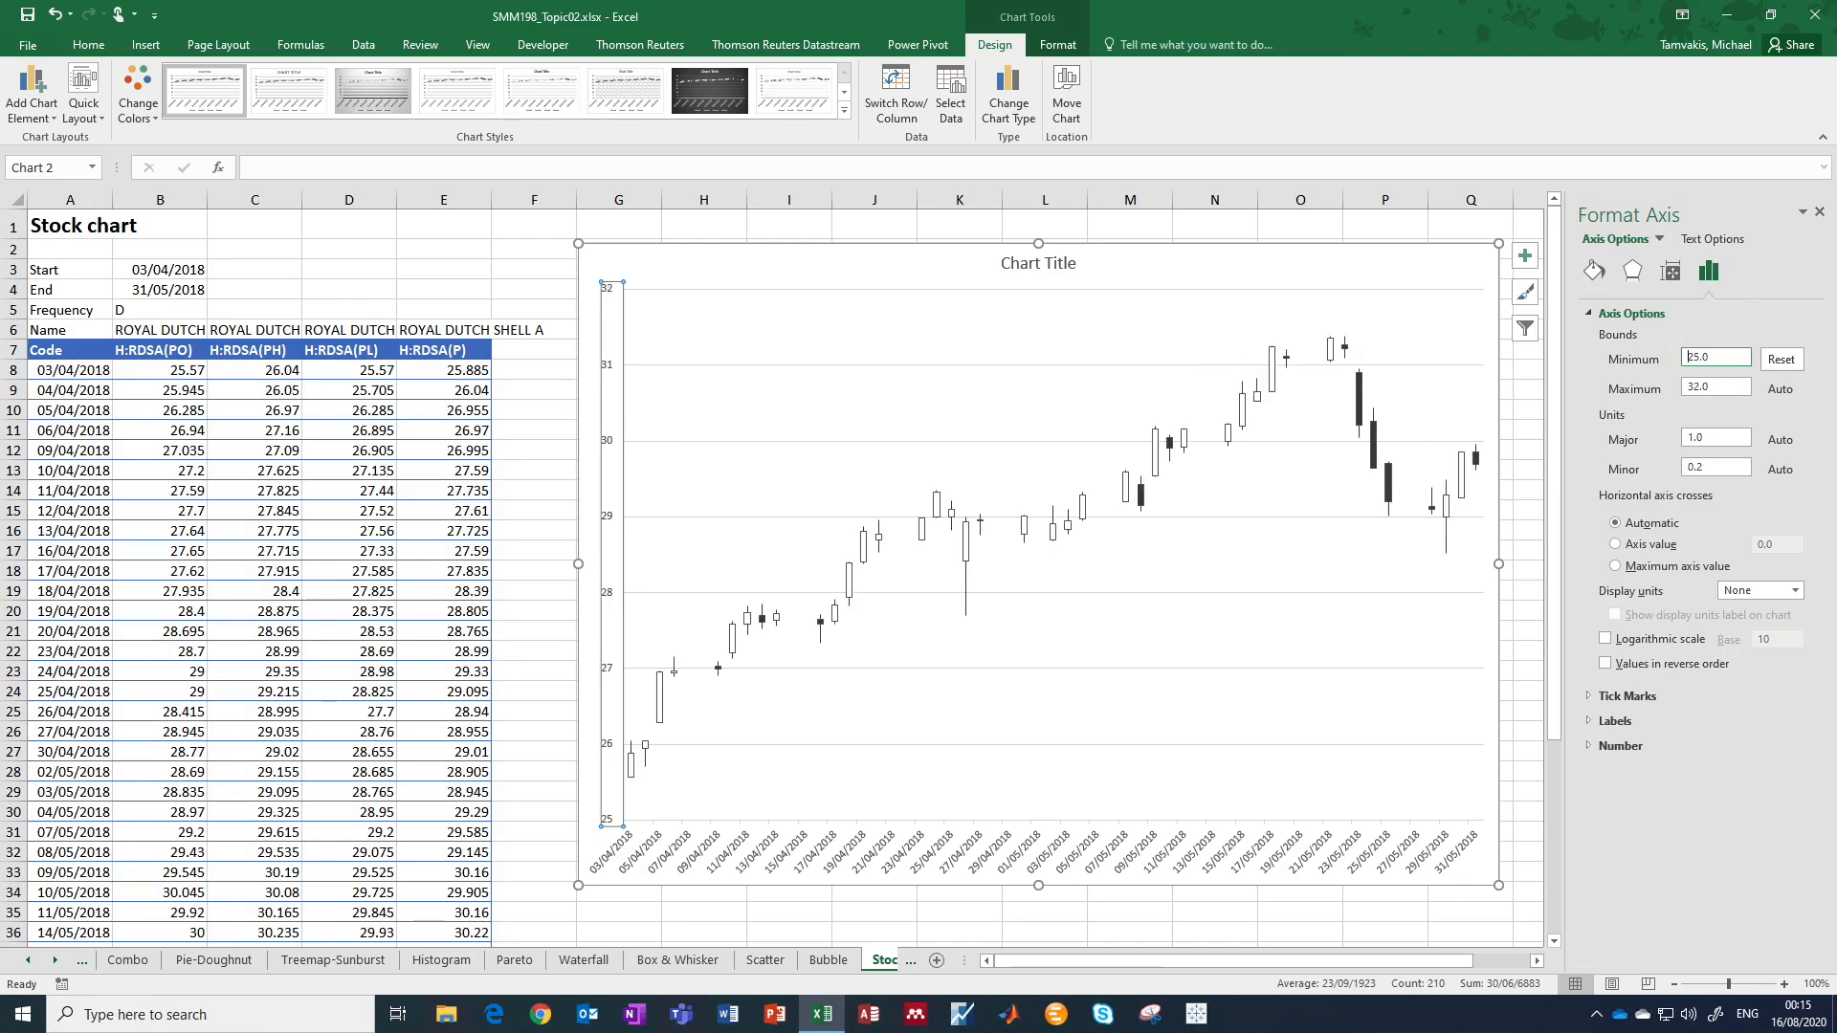
click(1821, 213)
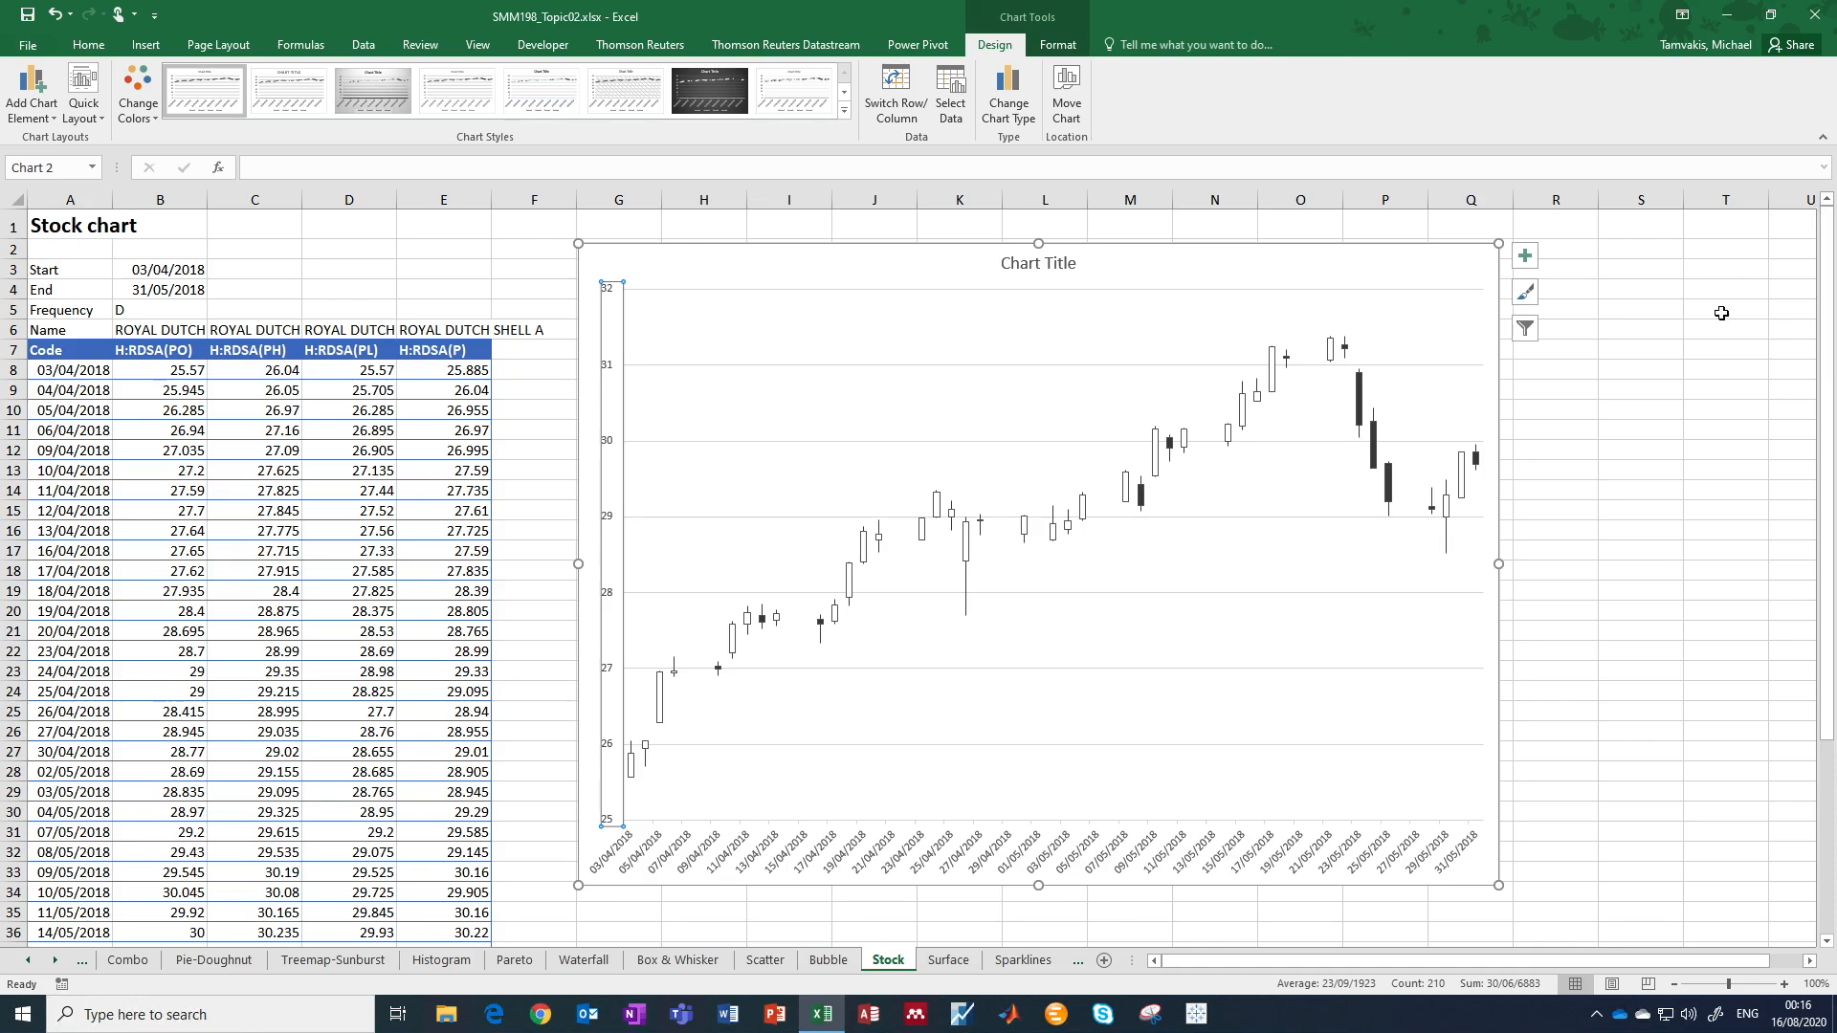
Examine the open, high, low and close values of the candlesticks for 26/04/2018 and 23/05/2018.
click(720, 733)
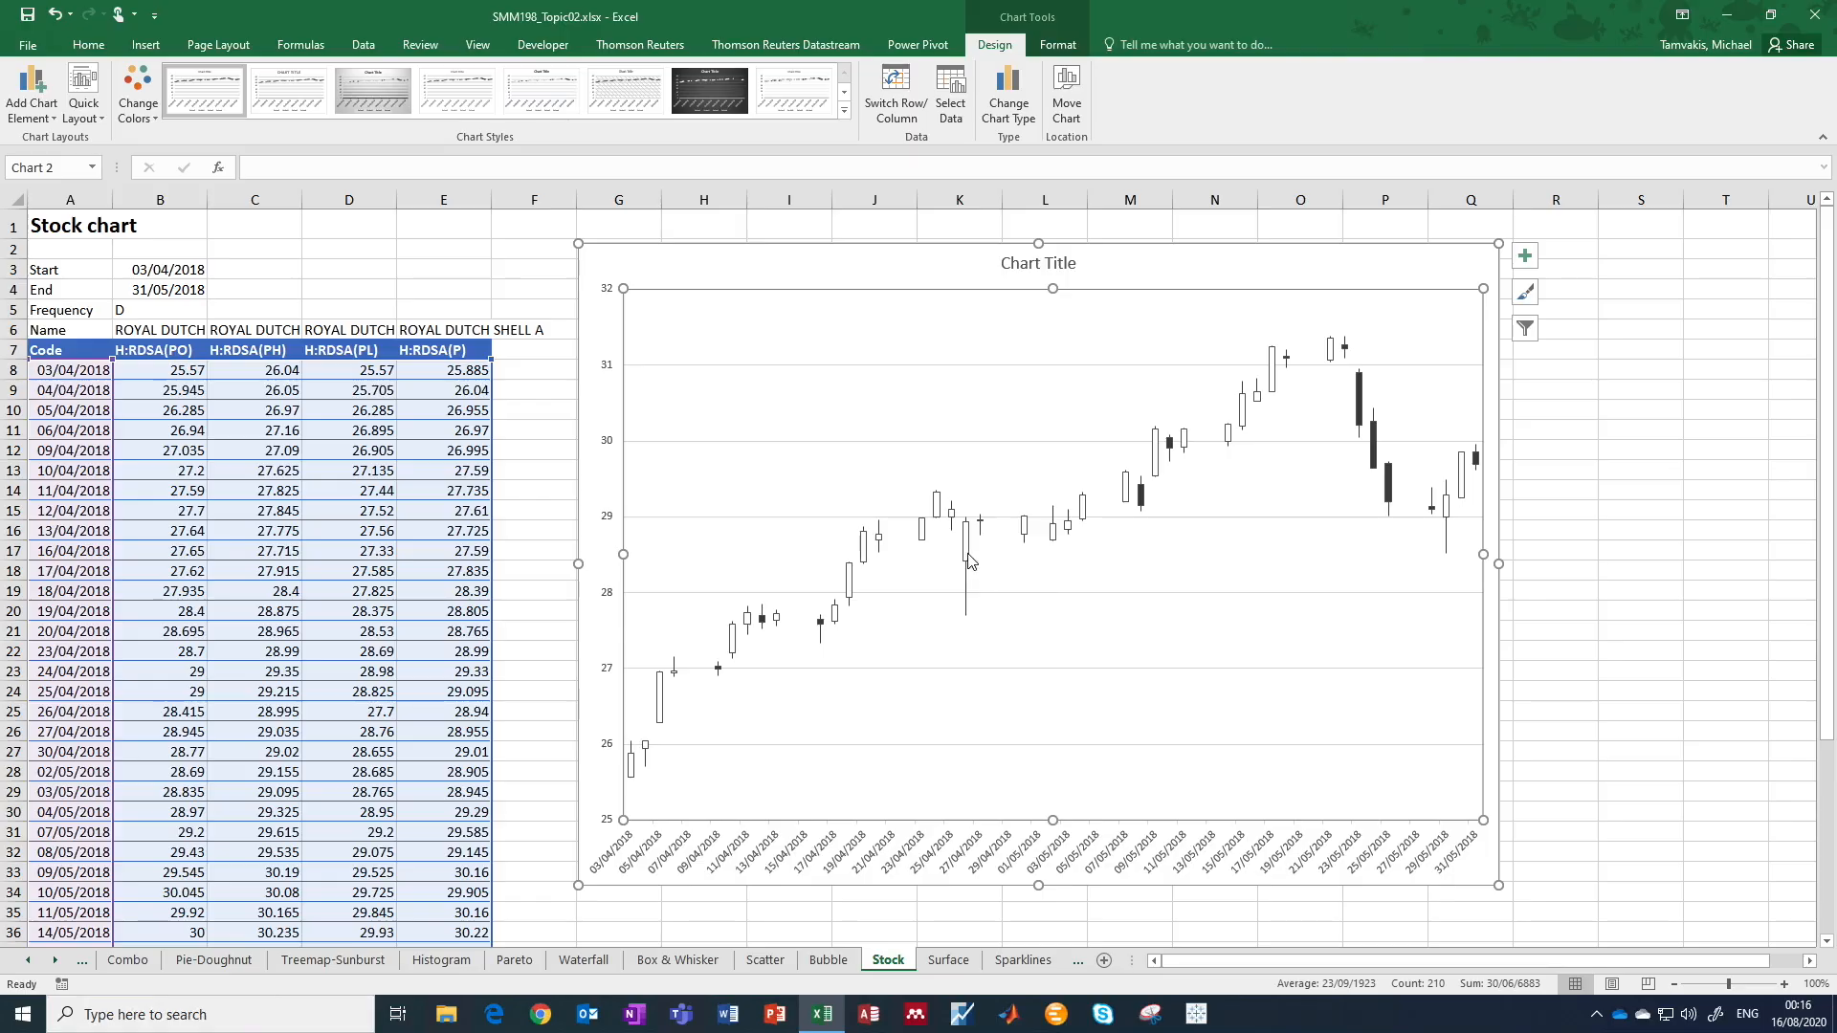
mouse_move(968, 567)
mouse_move(968, 623)
mouse_move(968, 526)
mouse_move(1361, 440)
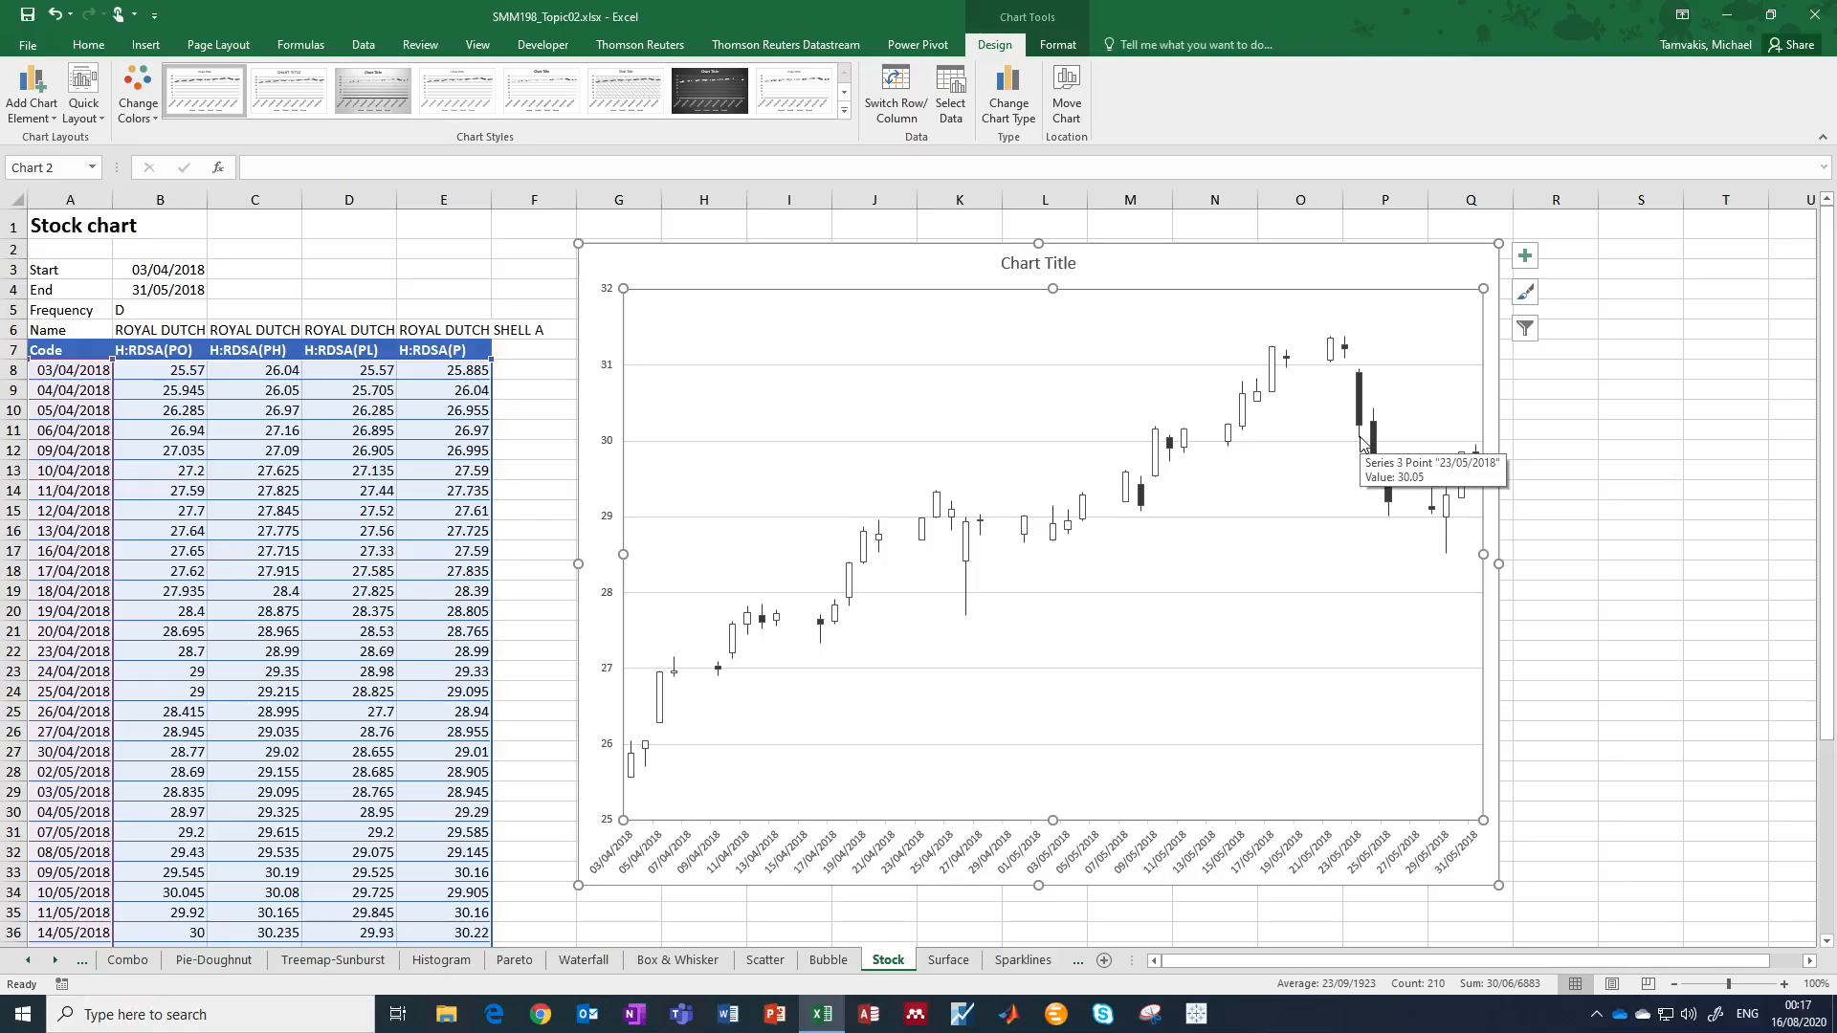
mouse_move(1363, 375)
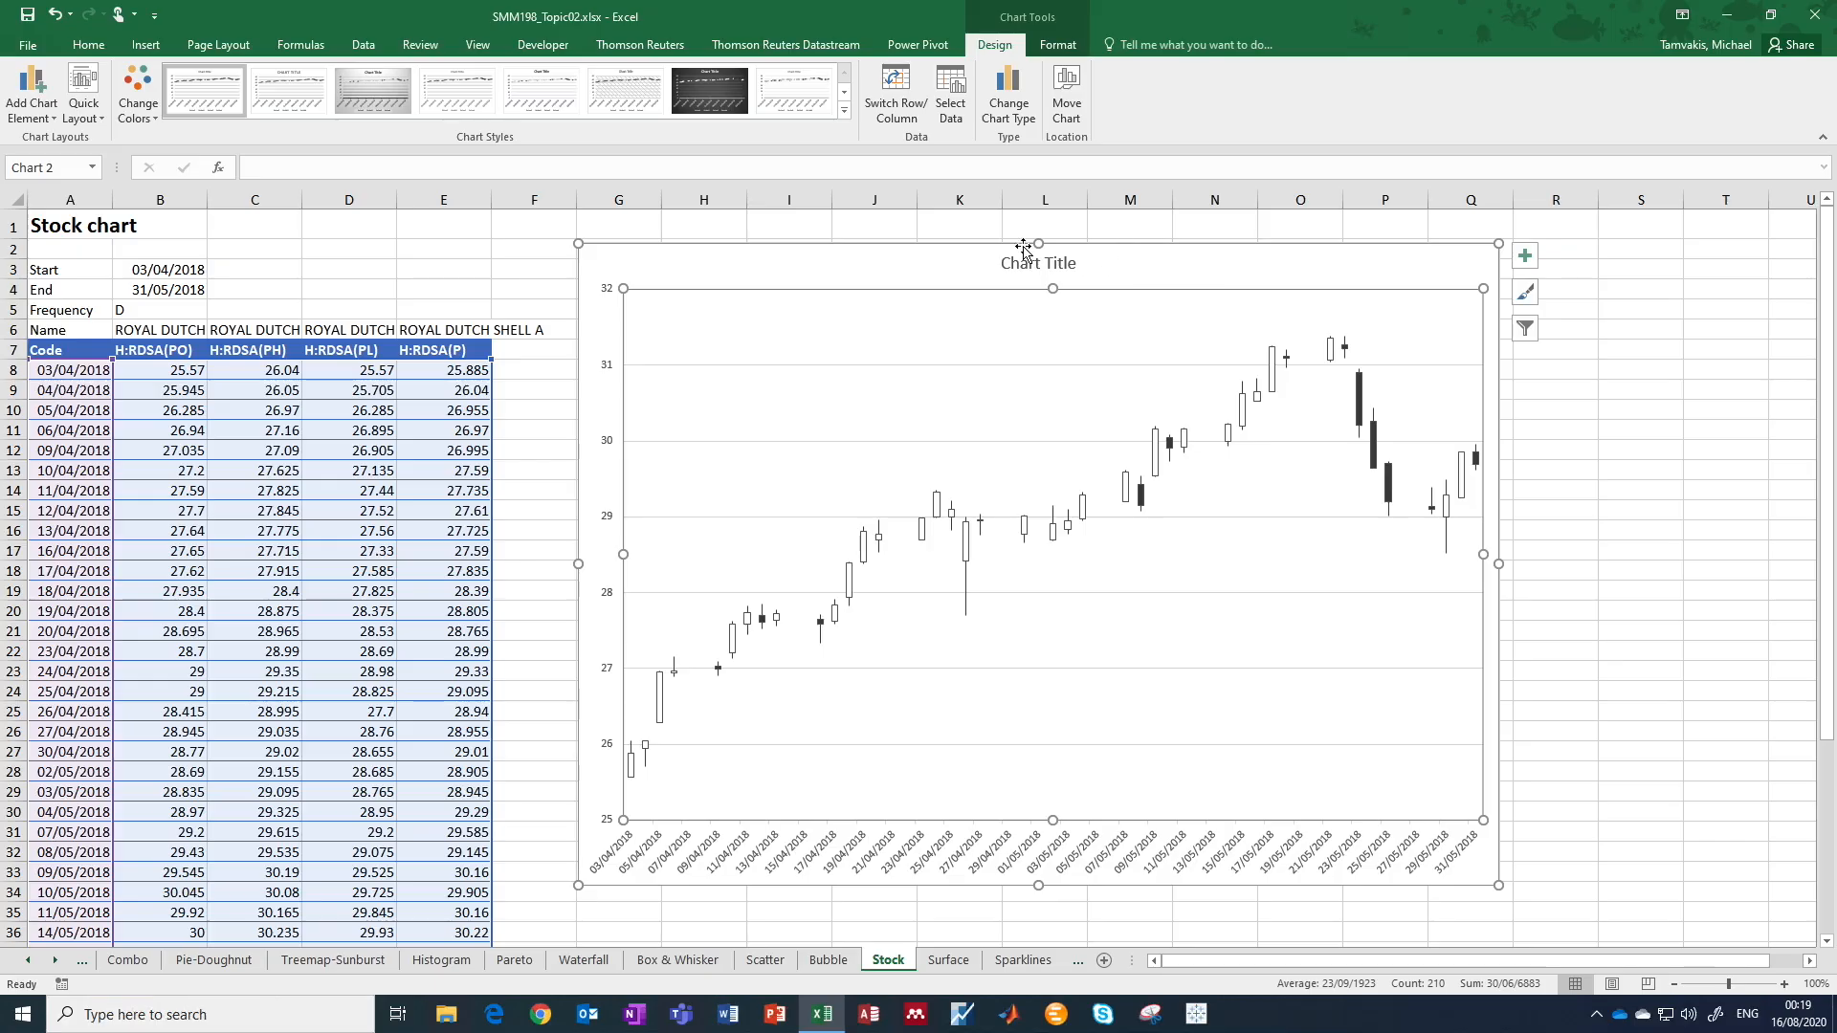
Try to change the Open-High-Low-Close chart to the High-Low-Close stock type.
click(996, 110)
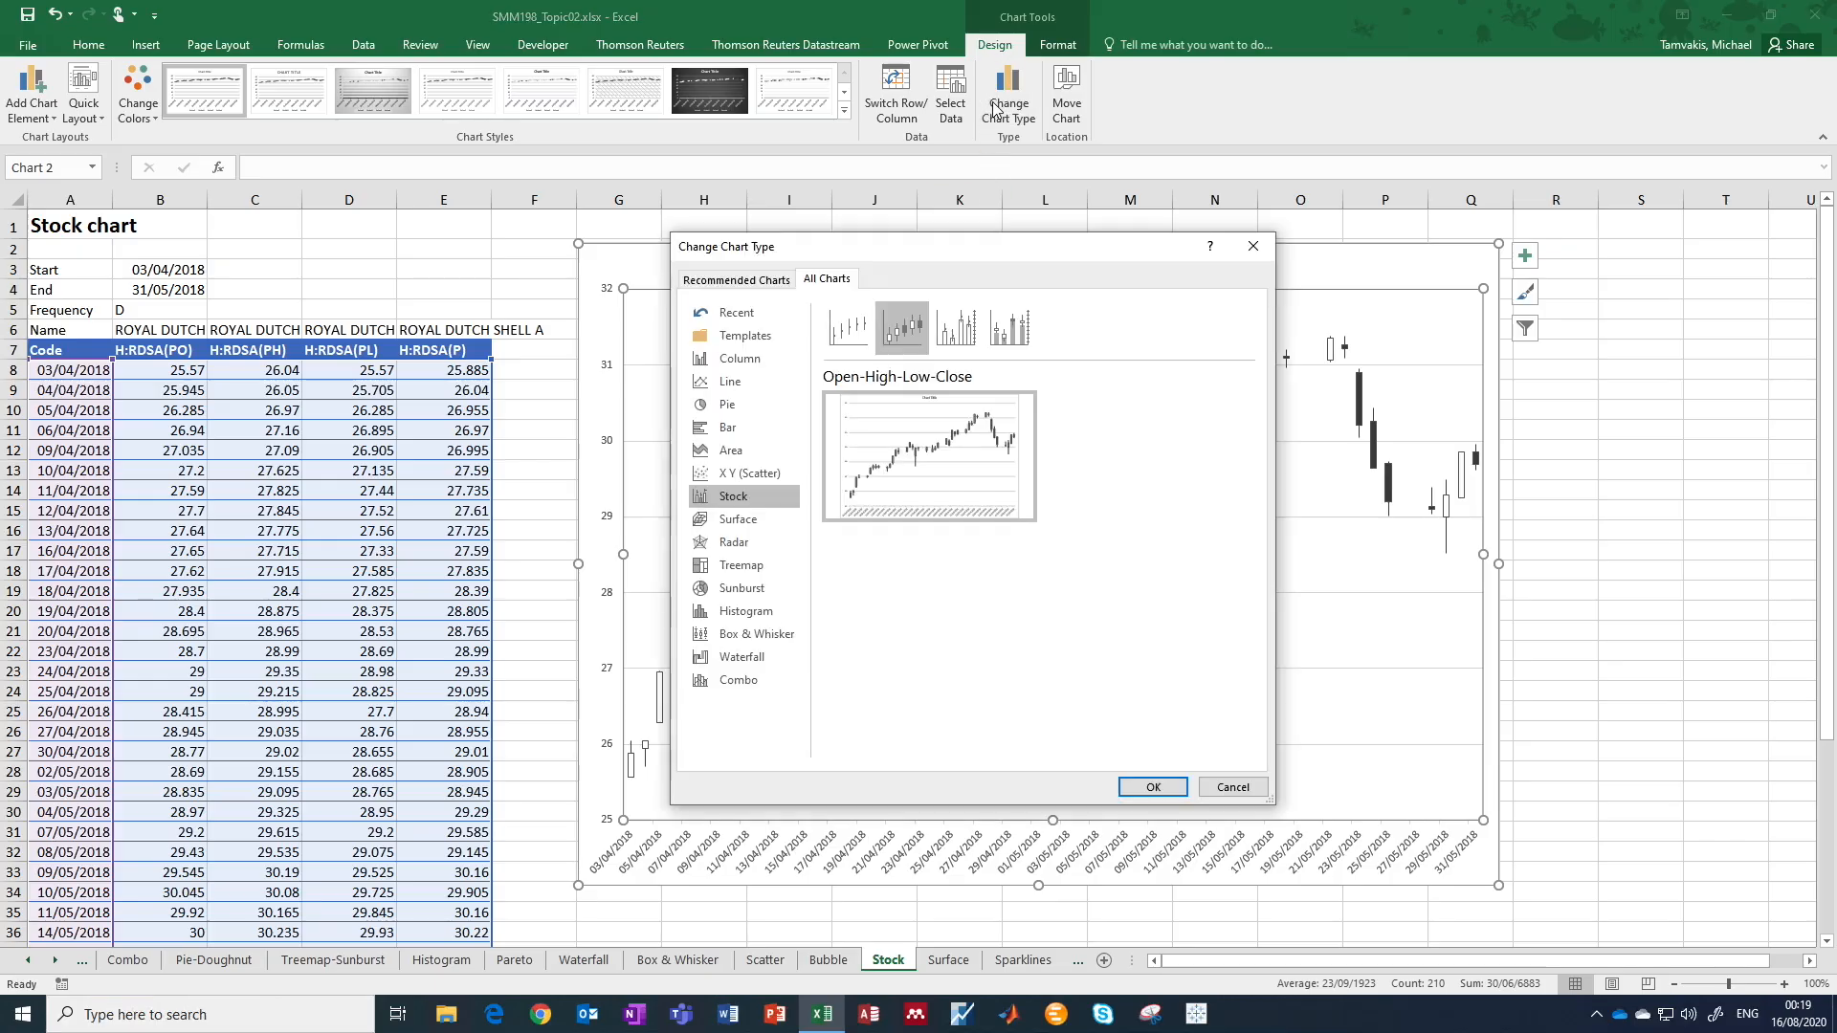
mouse_move(899, 483)
click(841, 328)
click(1153, 787)
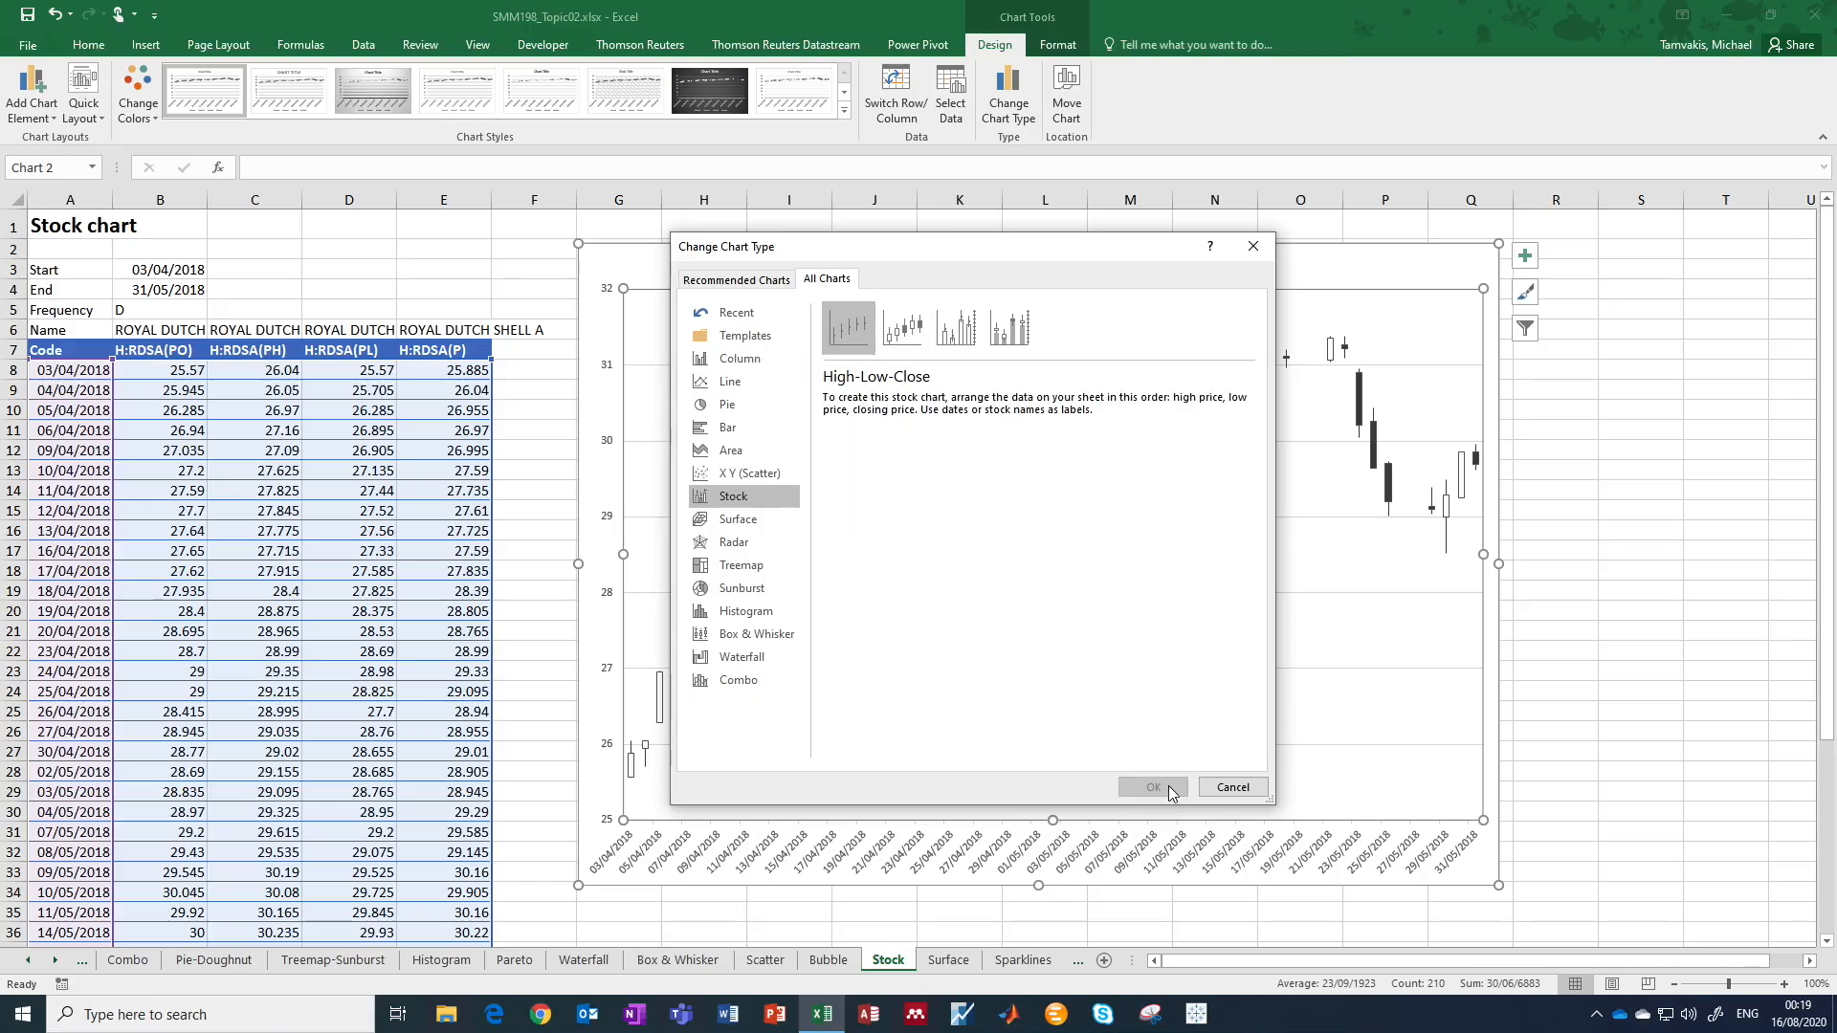
click(1231, 788)
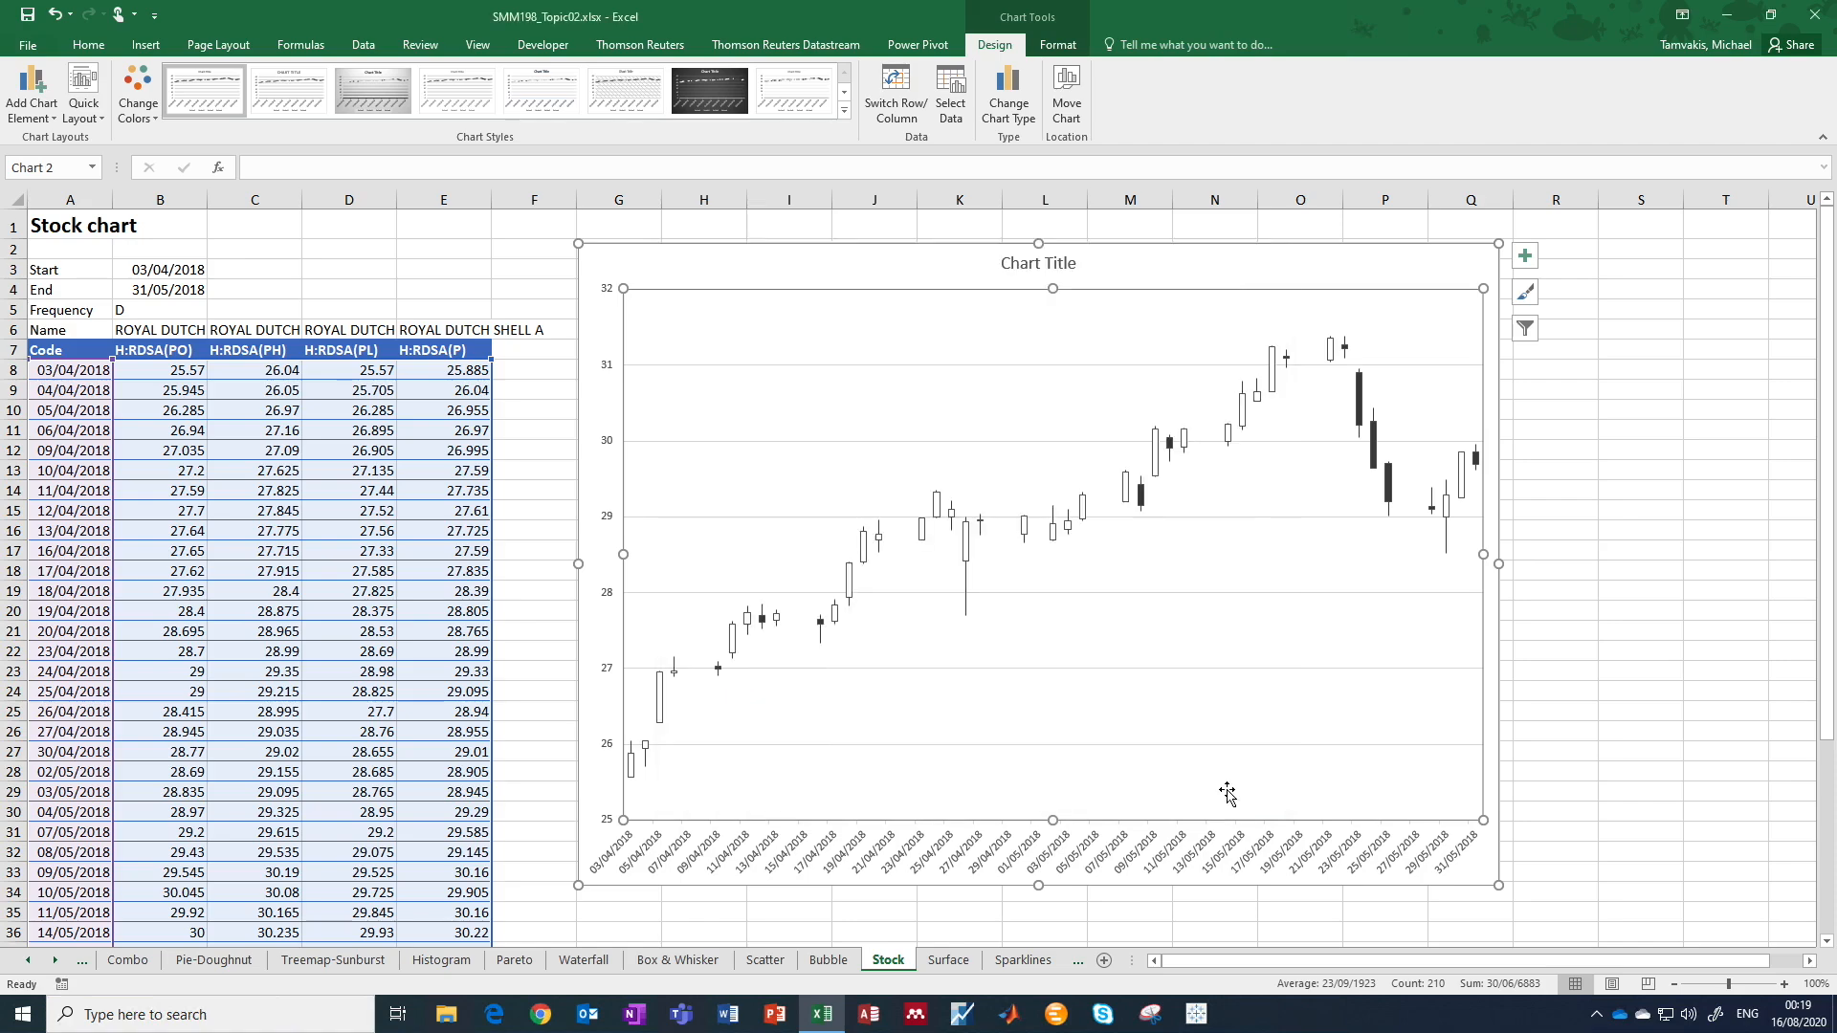
Replace the current chart with a High-Low-Close stock chart built from A8:A49 and C8:E49.
click(1228, 249)
key(Delete)
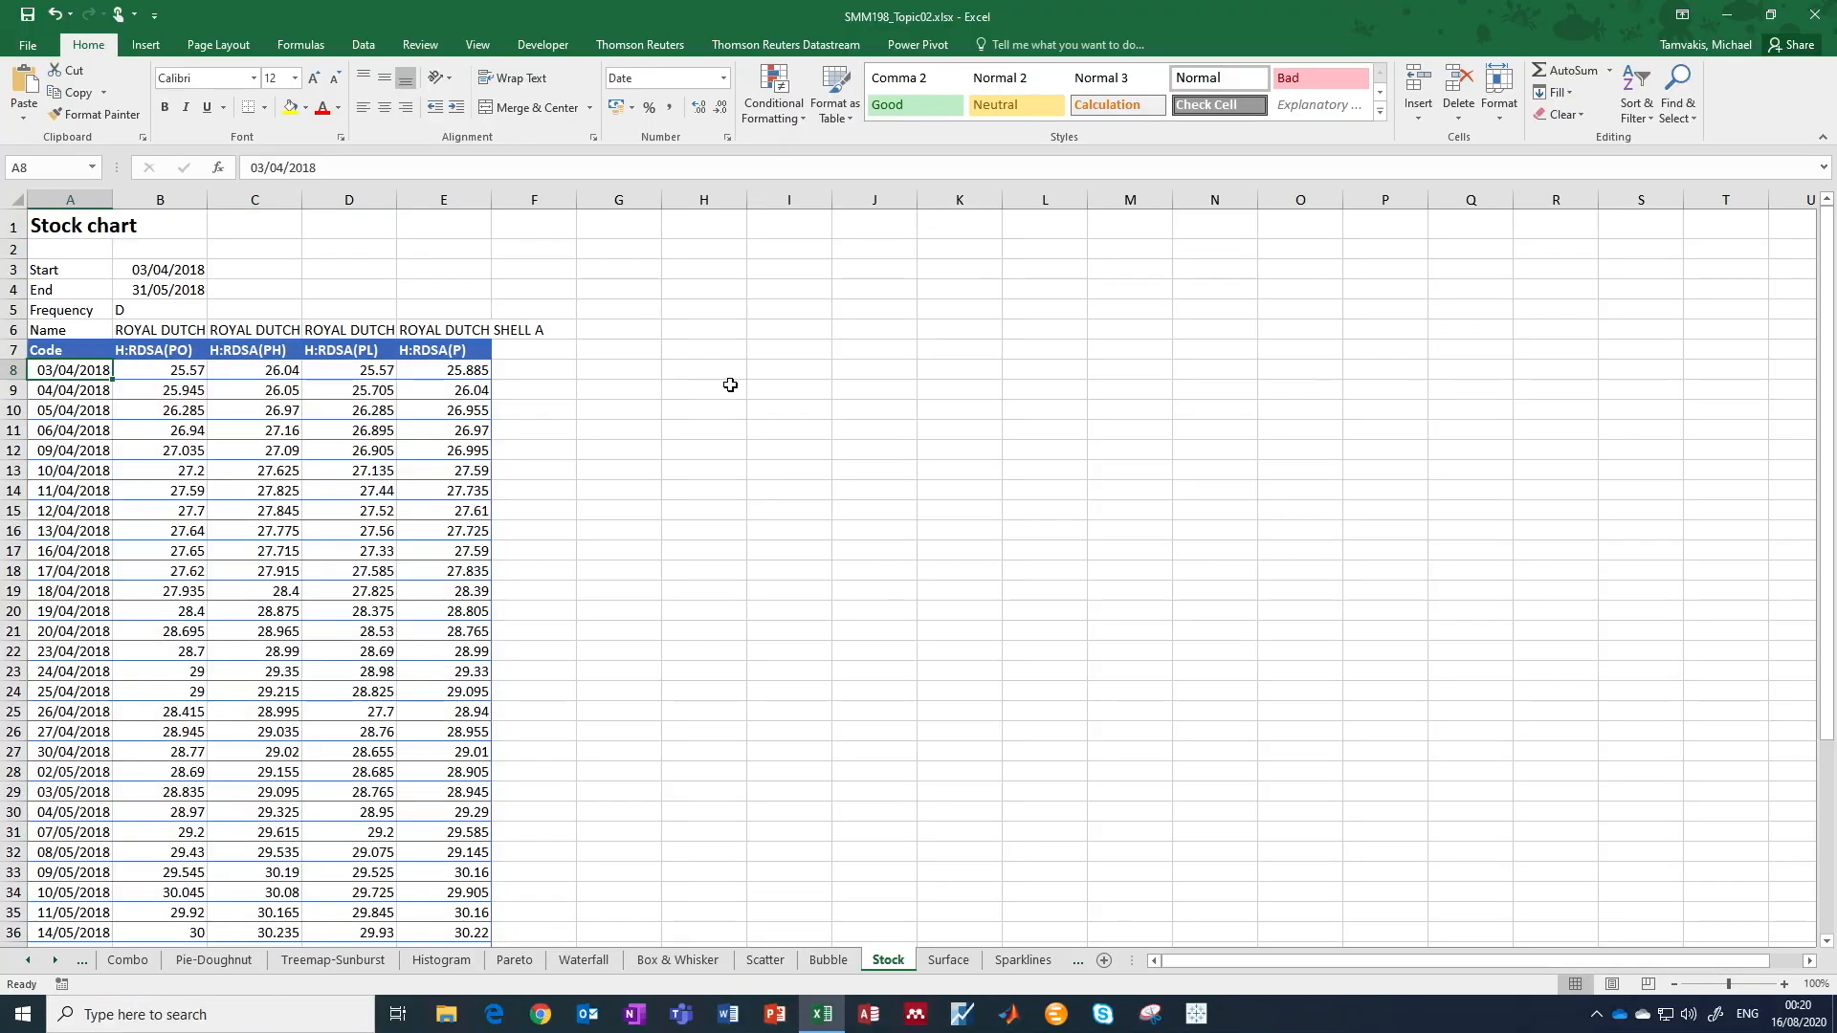
click(71, 379)
drag(72, 379, 108, 914)
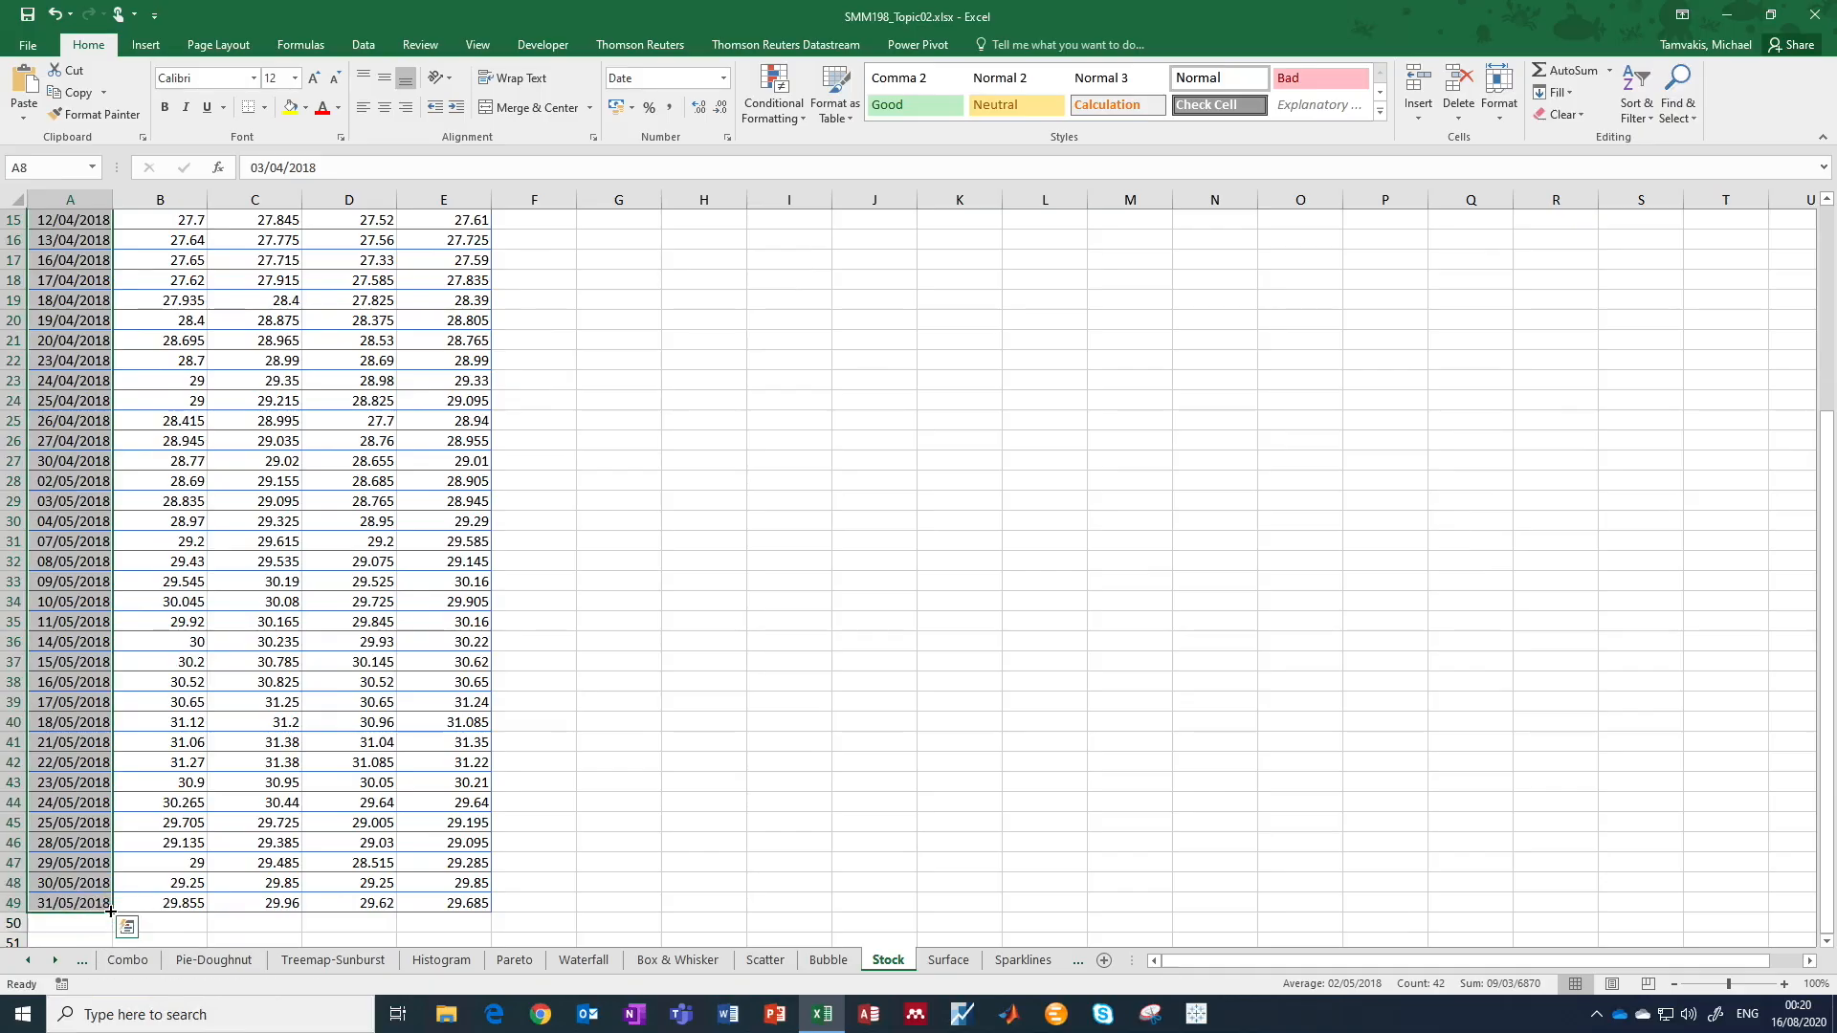
scroll(113, 550, up, 2)
scroll(113, 550, up, 2)
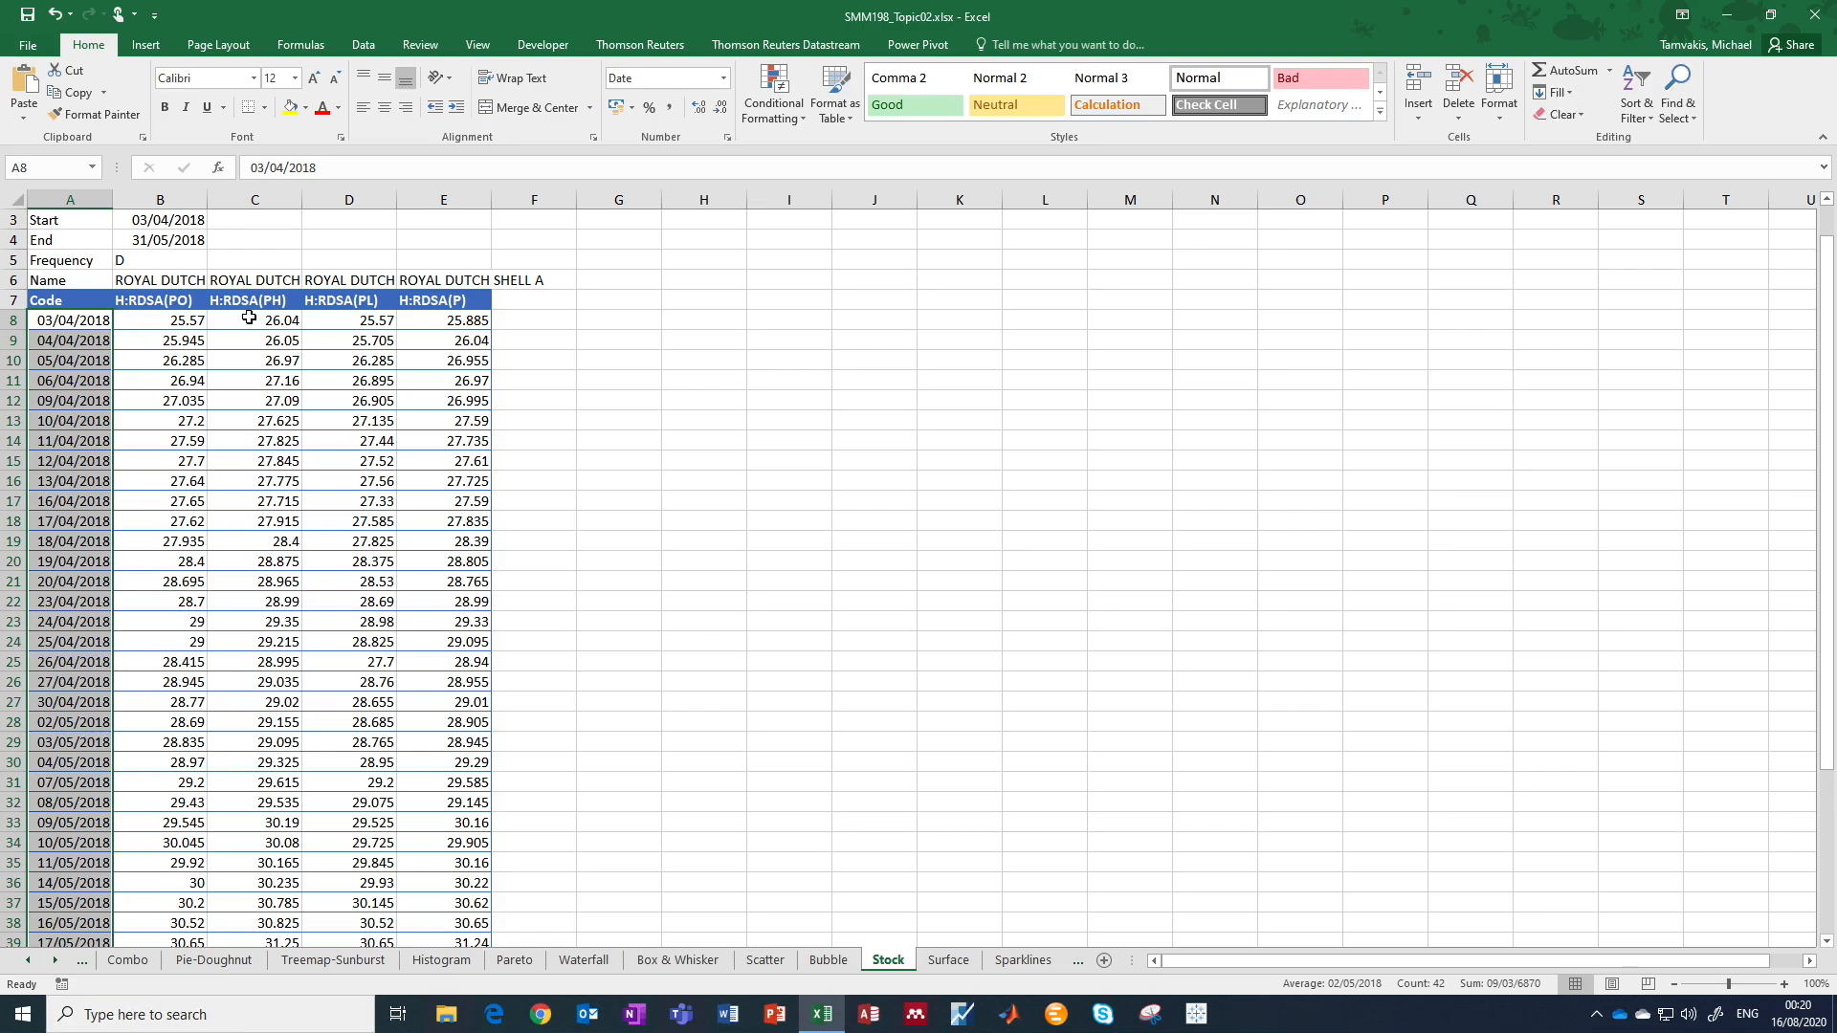
drag(248, 322, 440, 910)
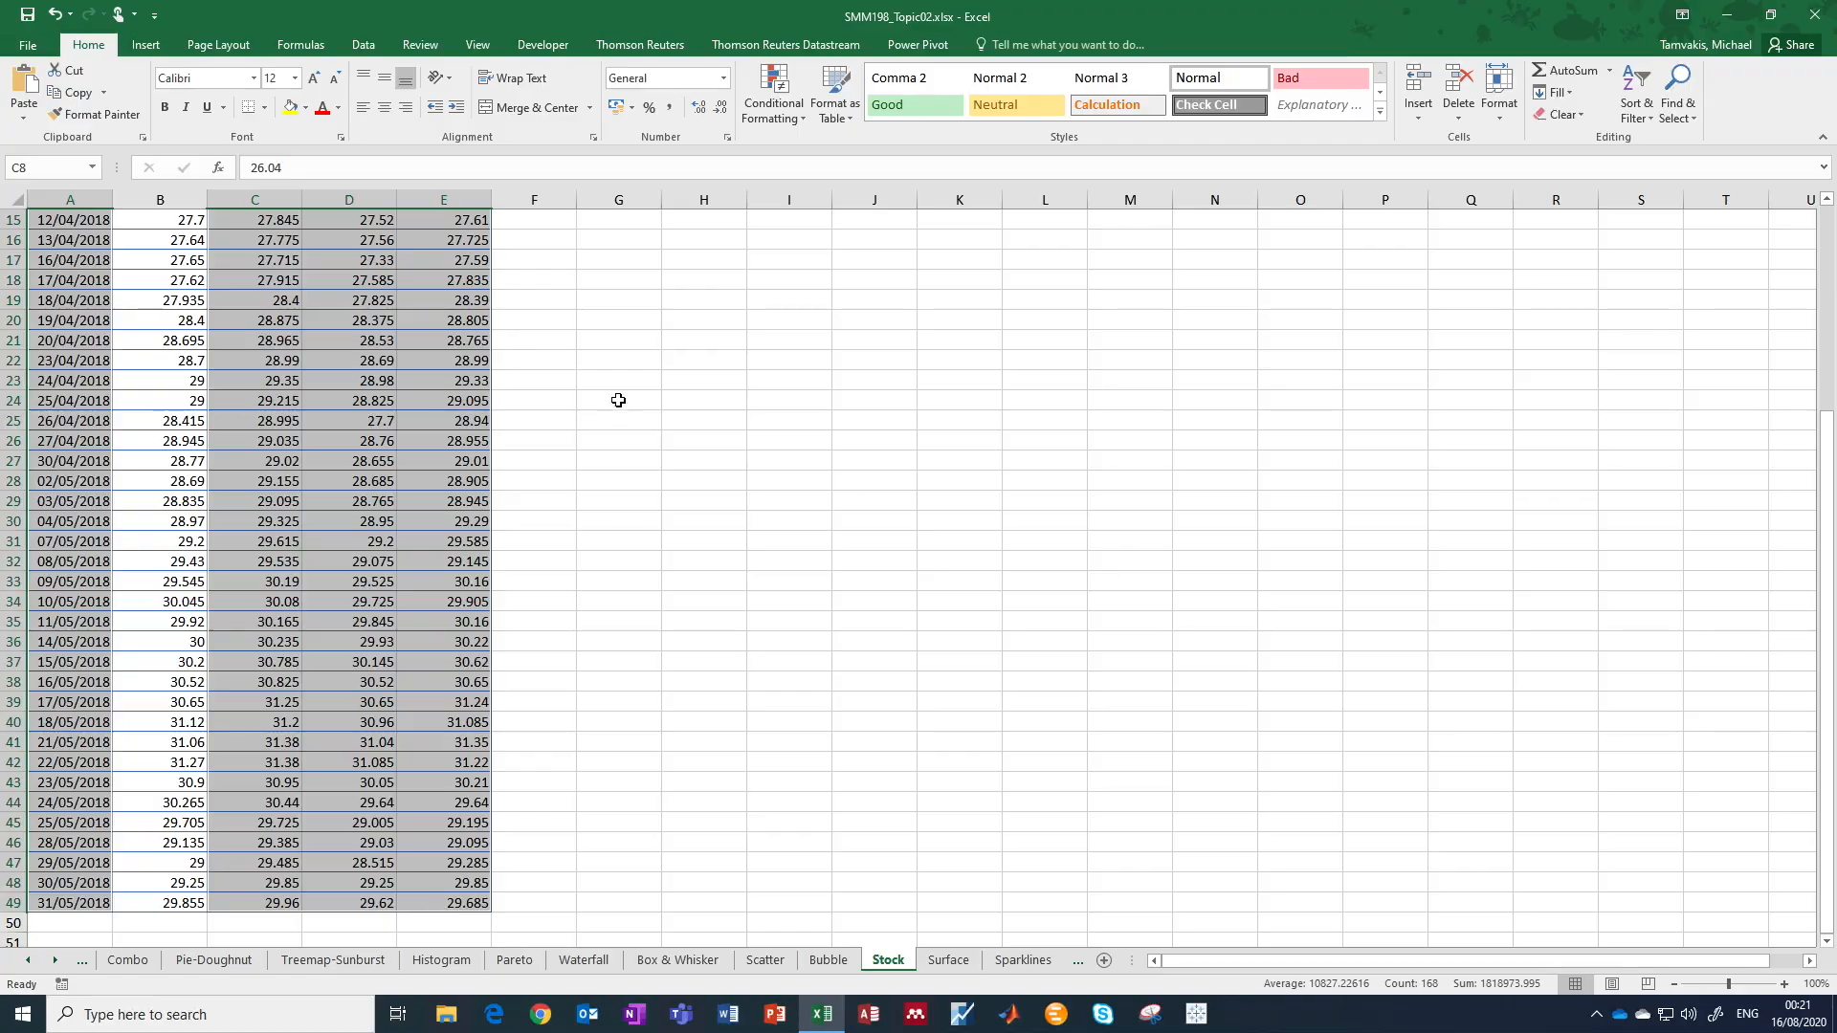
click(148, 47)
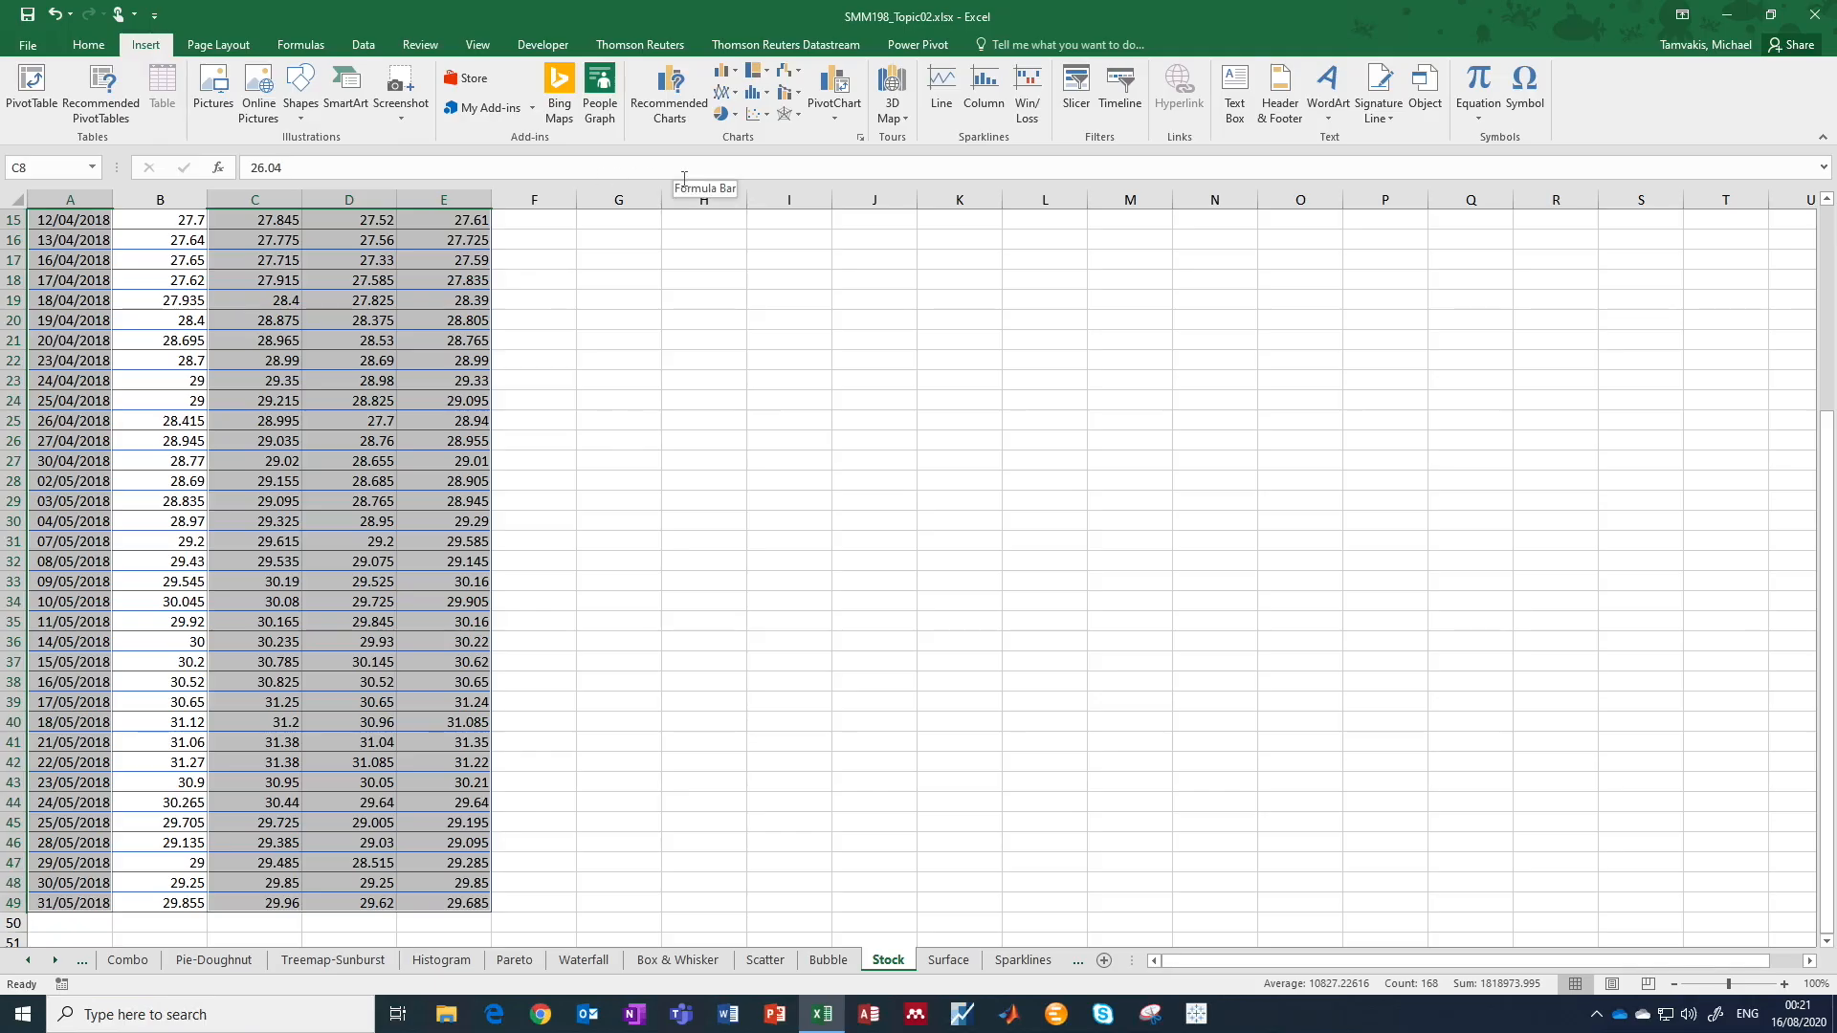
click(799, 73)
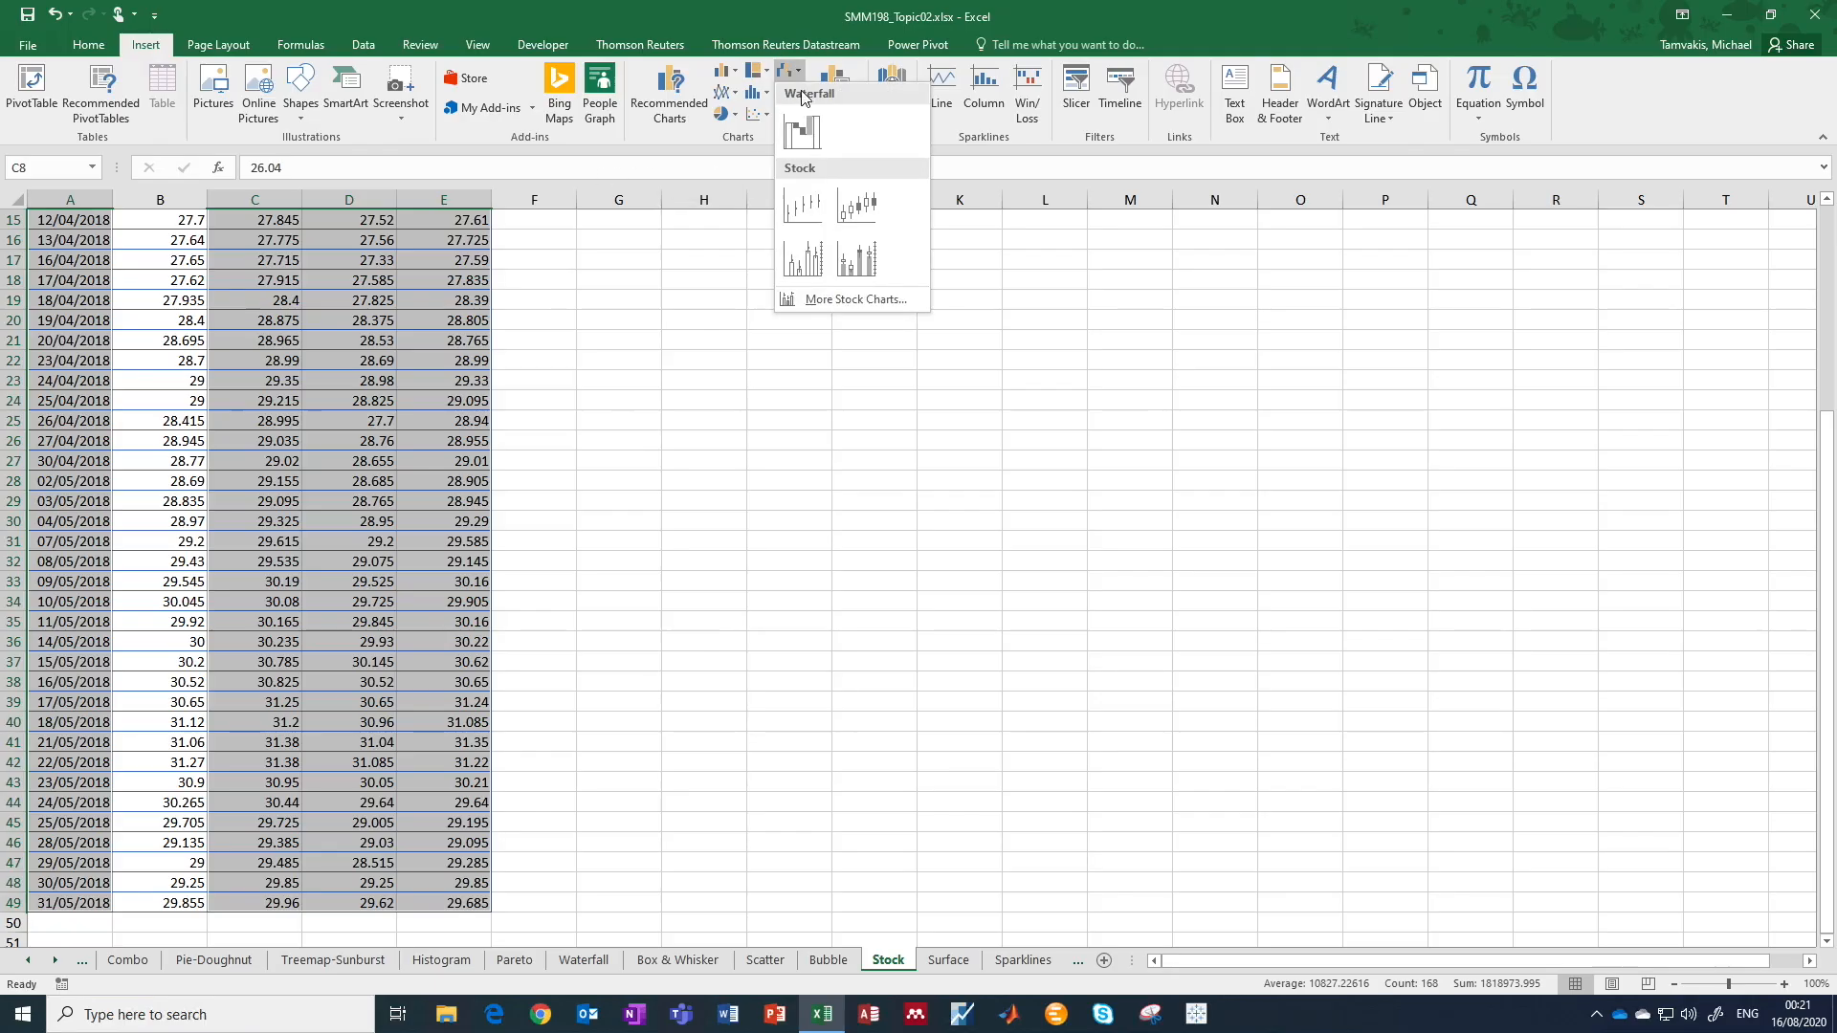
click(802, 209)
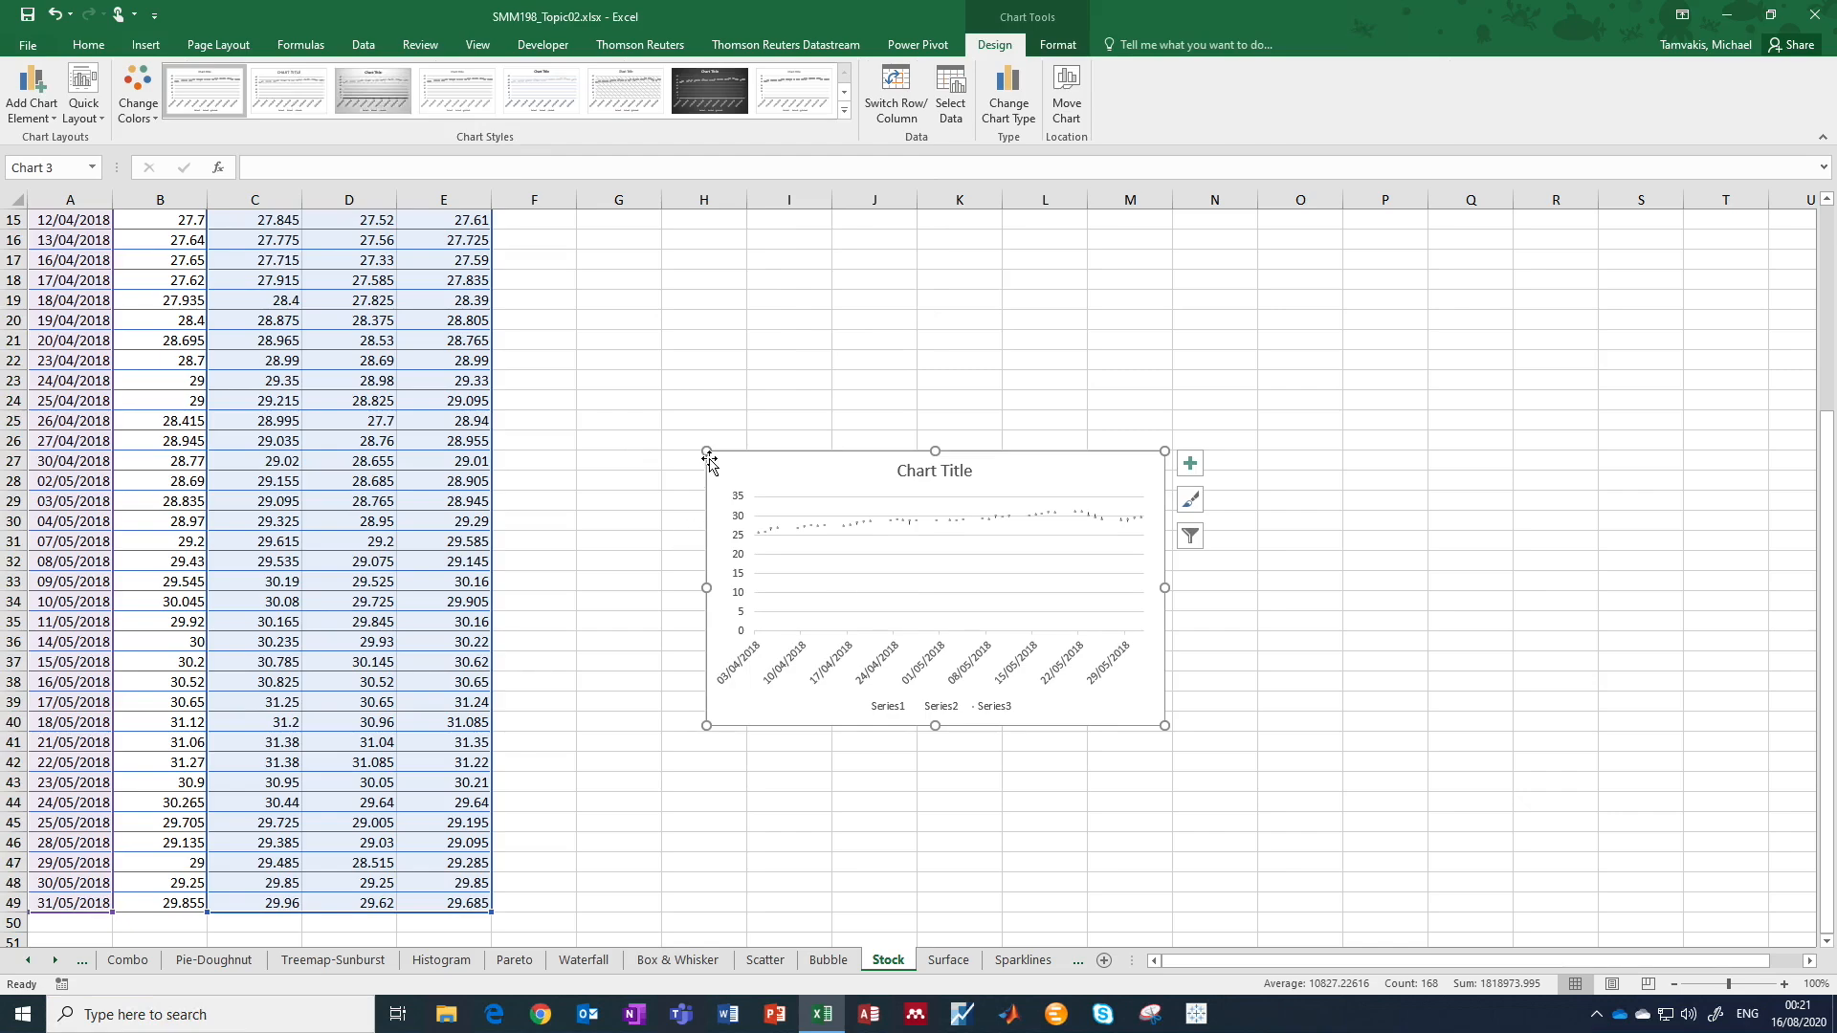
Move and enlarge the High-Low-Close chart to cover about G4 to Q34 and remove its legend.
drag(703, 449, 566, 271)
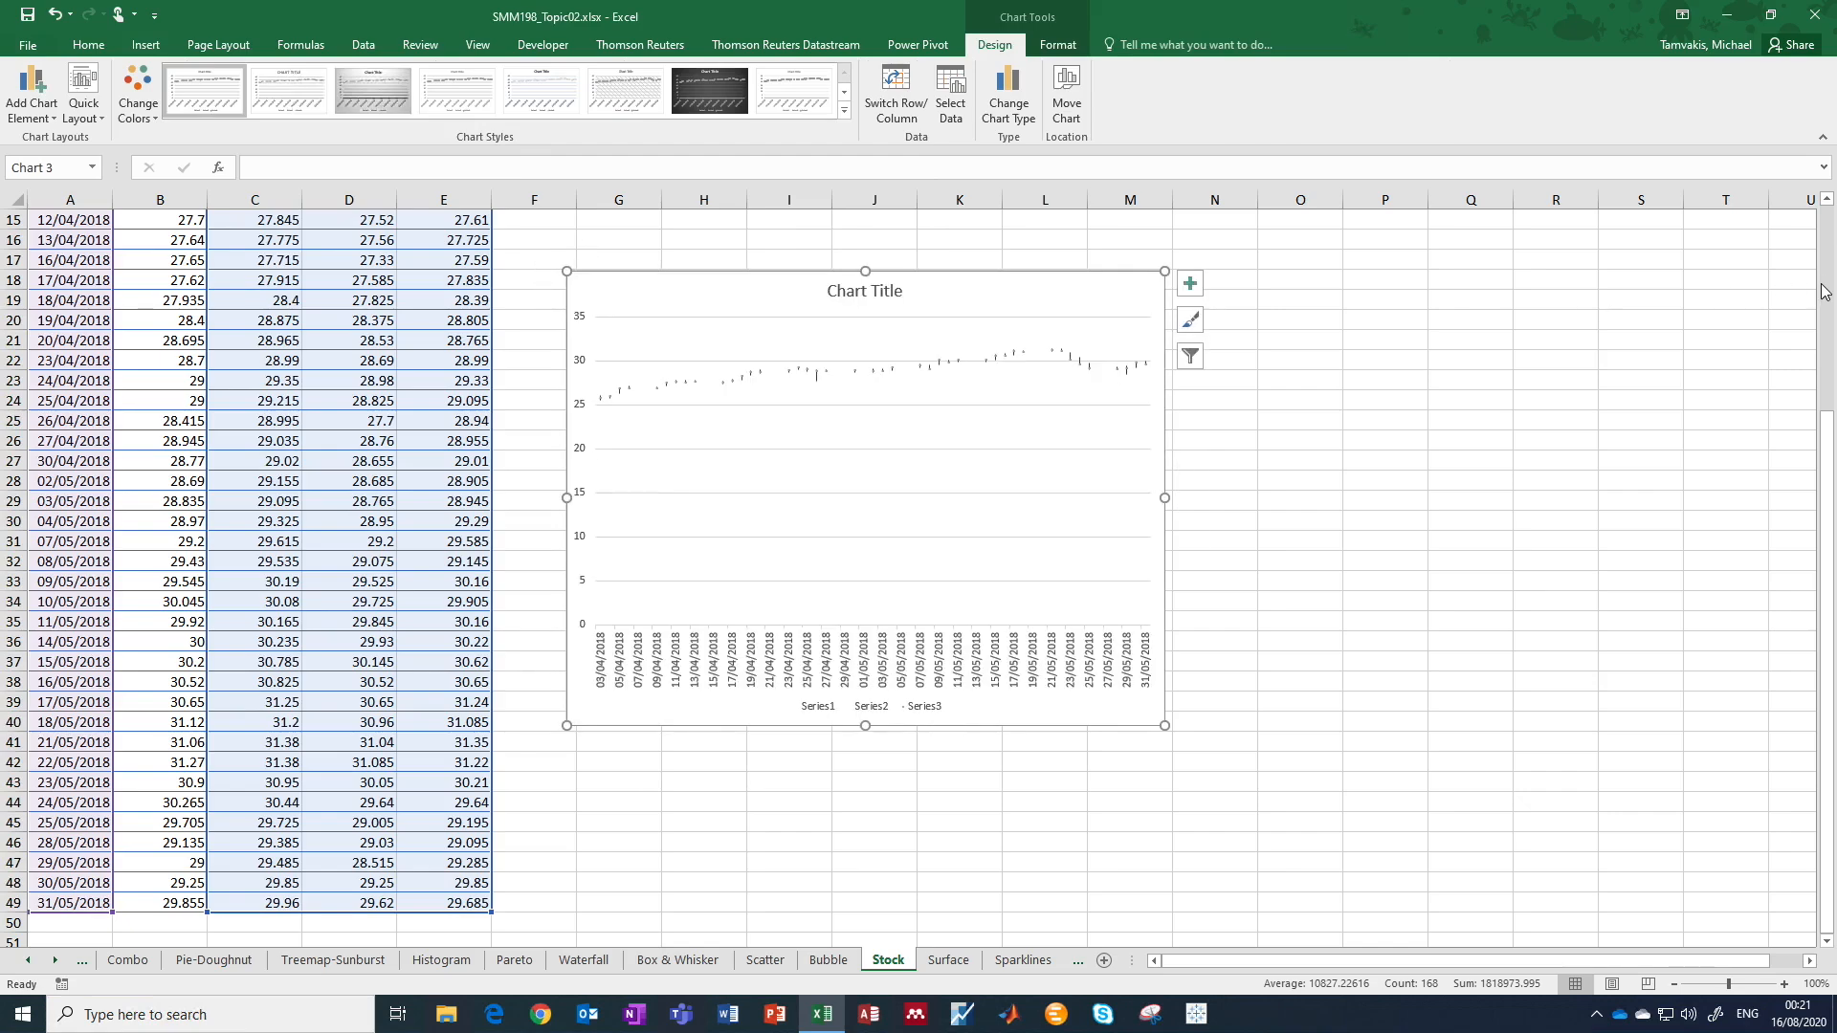
drag(1826, 437, 1824, 215)
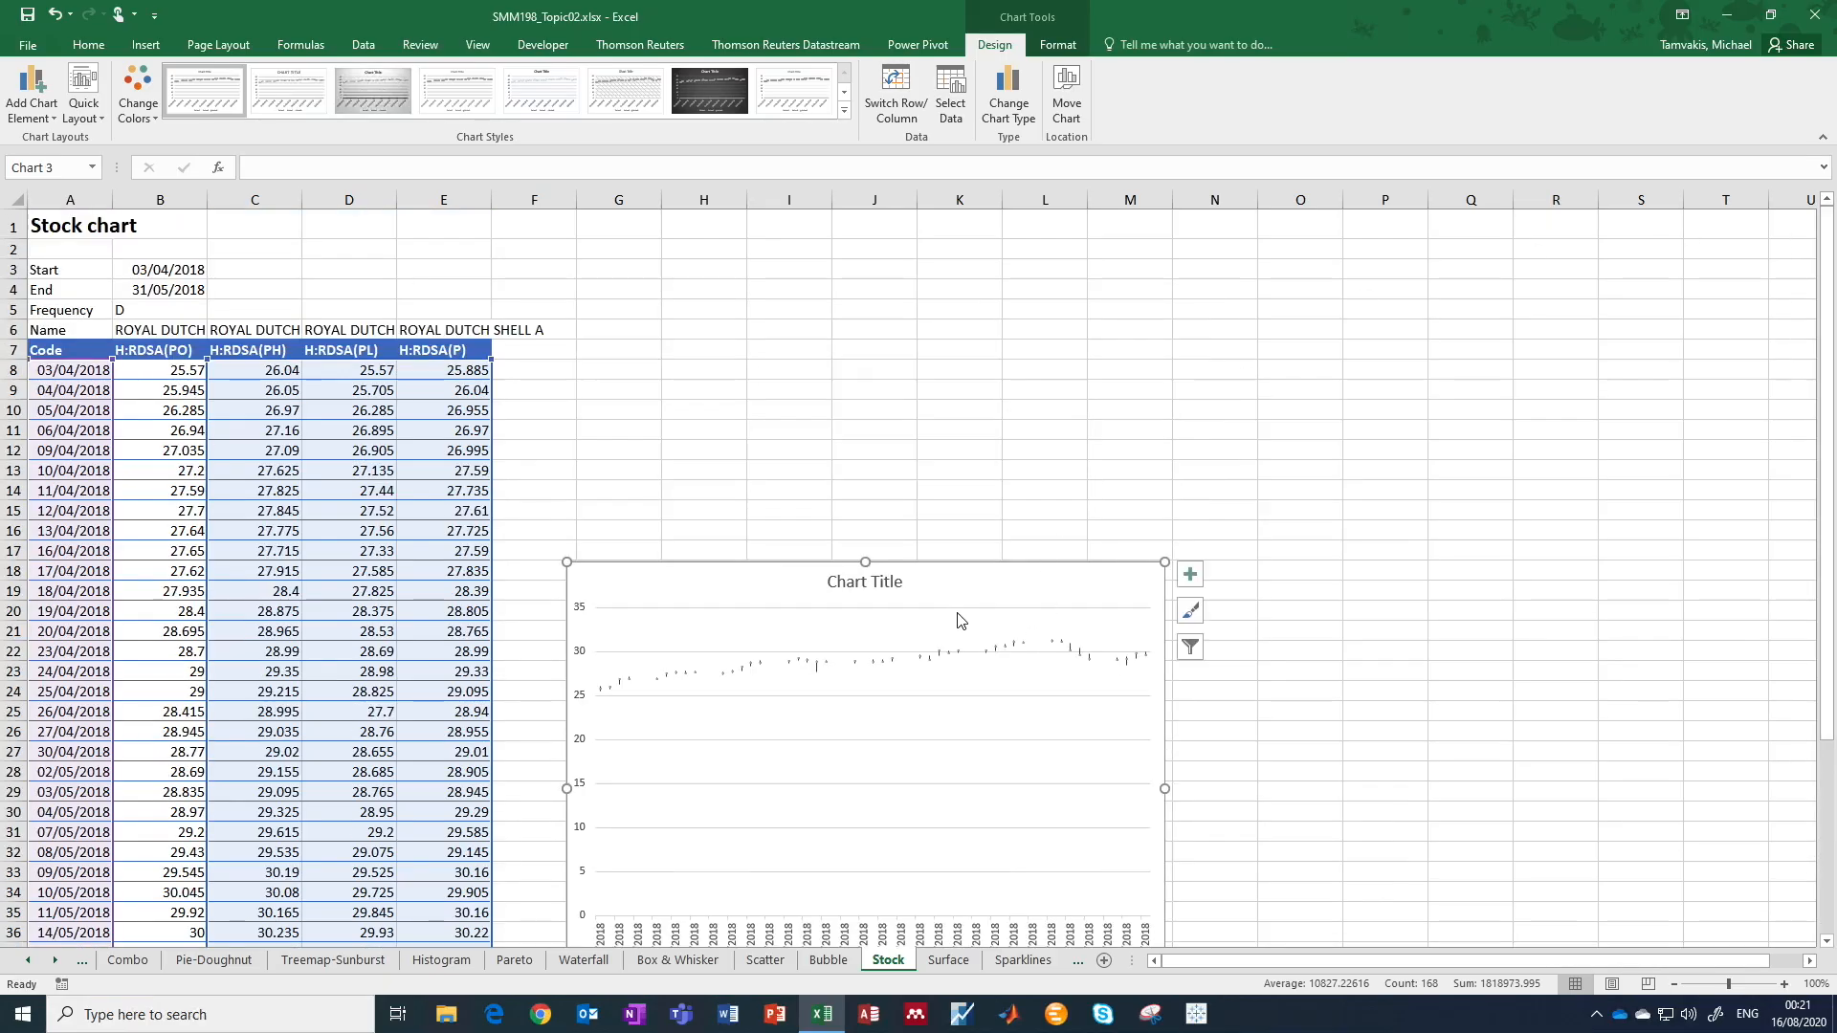
drag(933, 566, 954, 279)
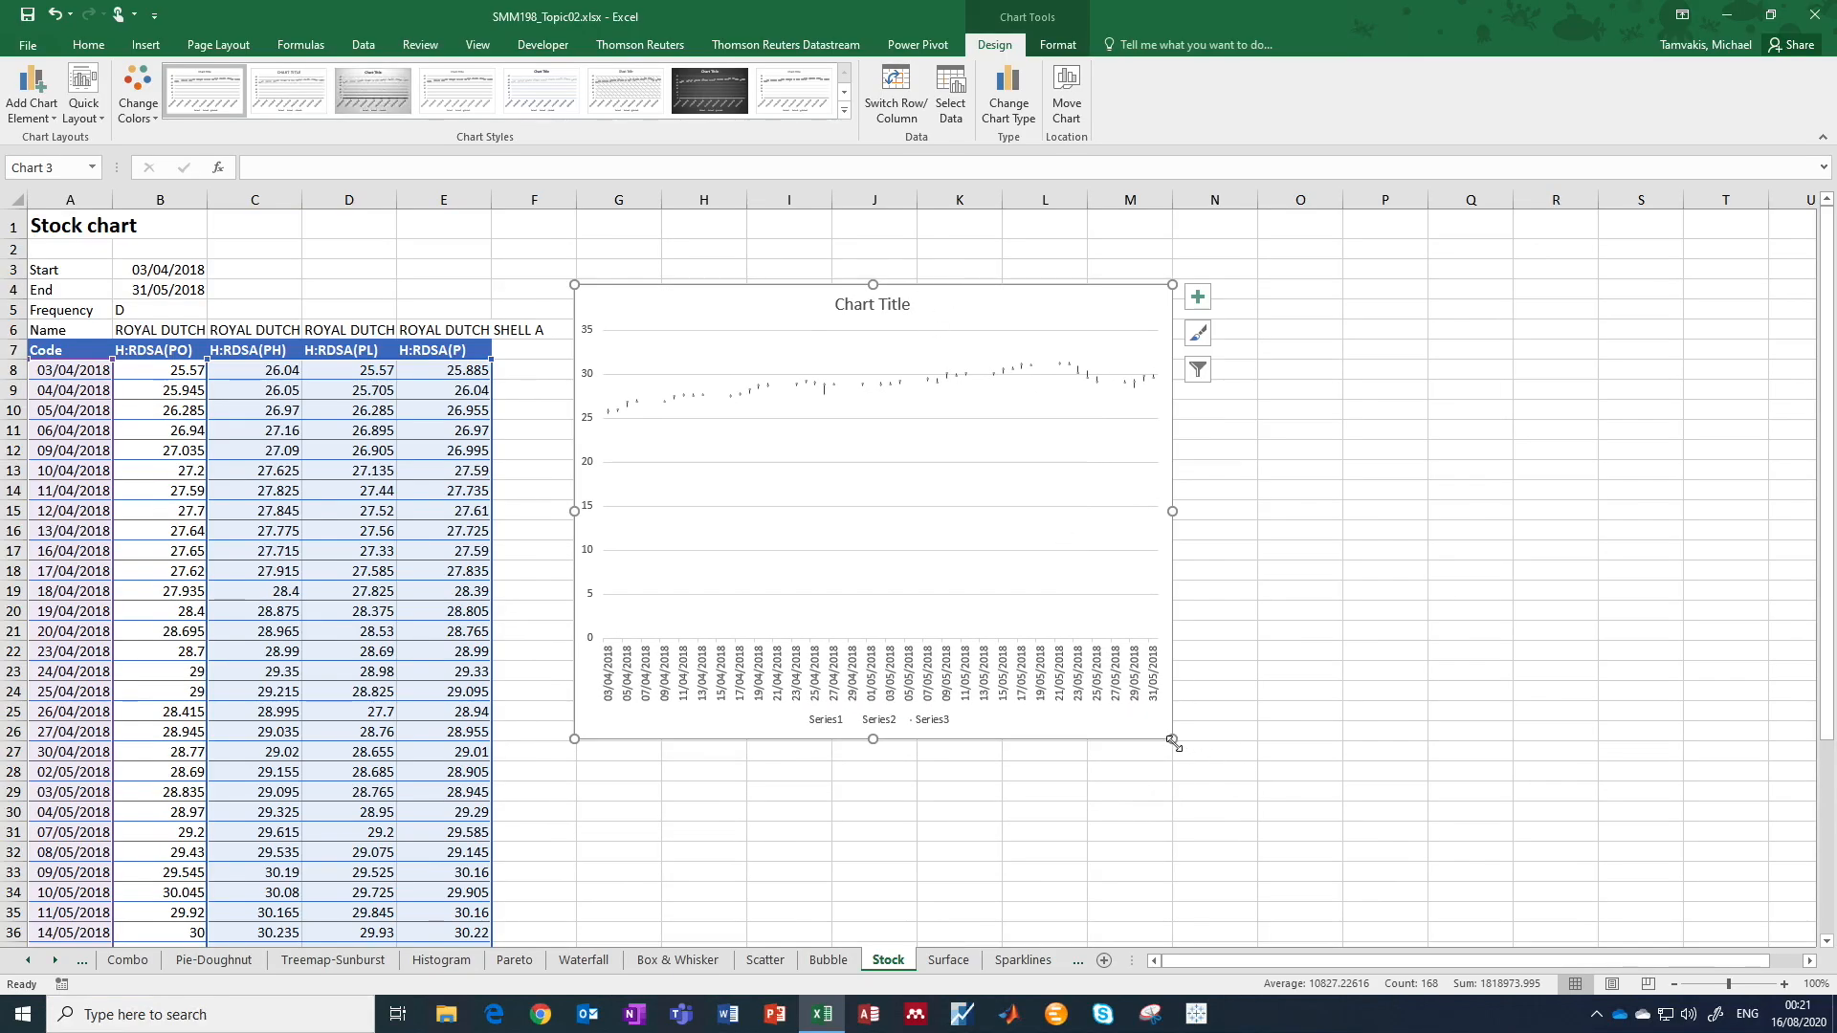
drag(1175, 742, 1506, 902)
click(981, 887)
key(Delete)
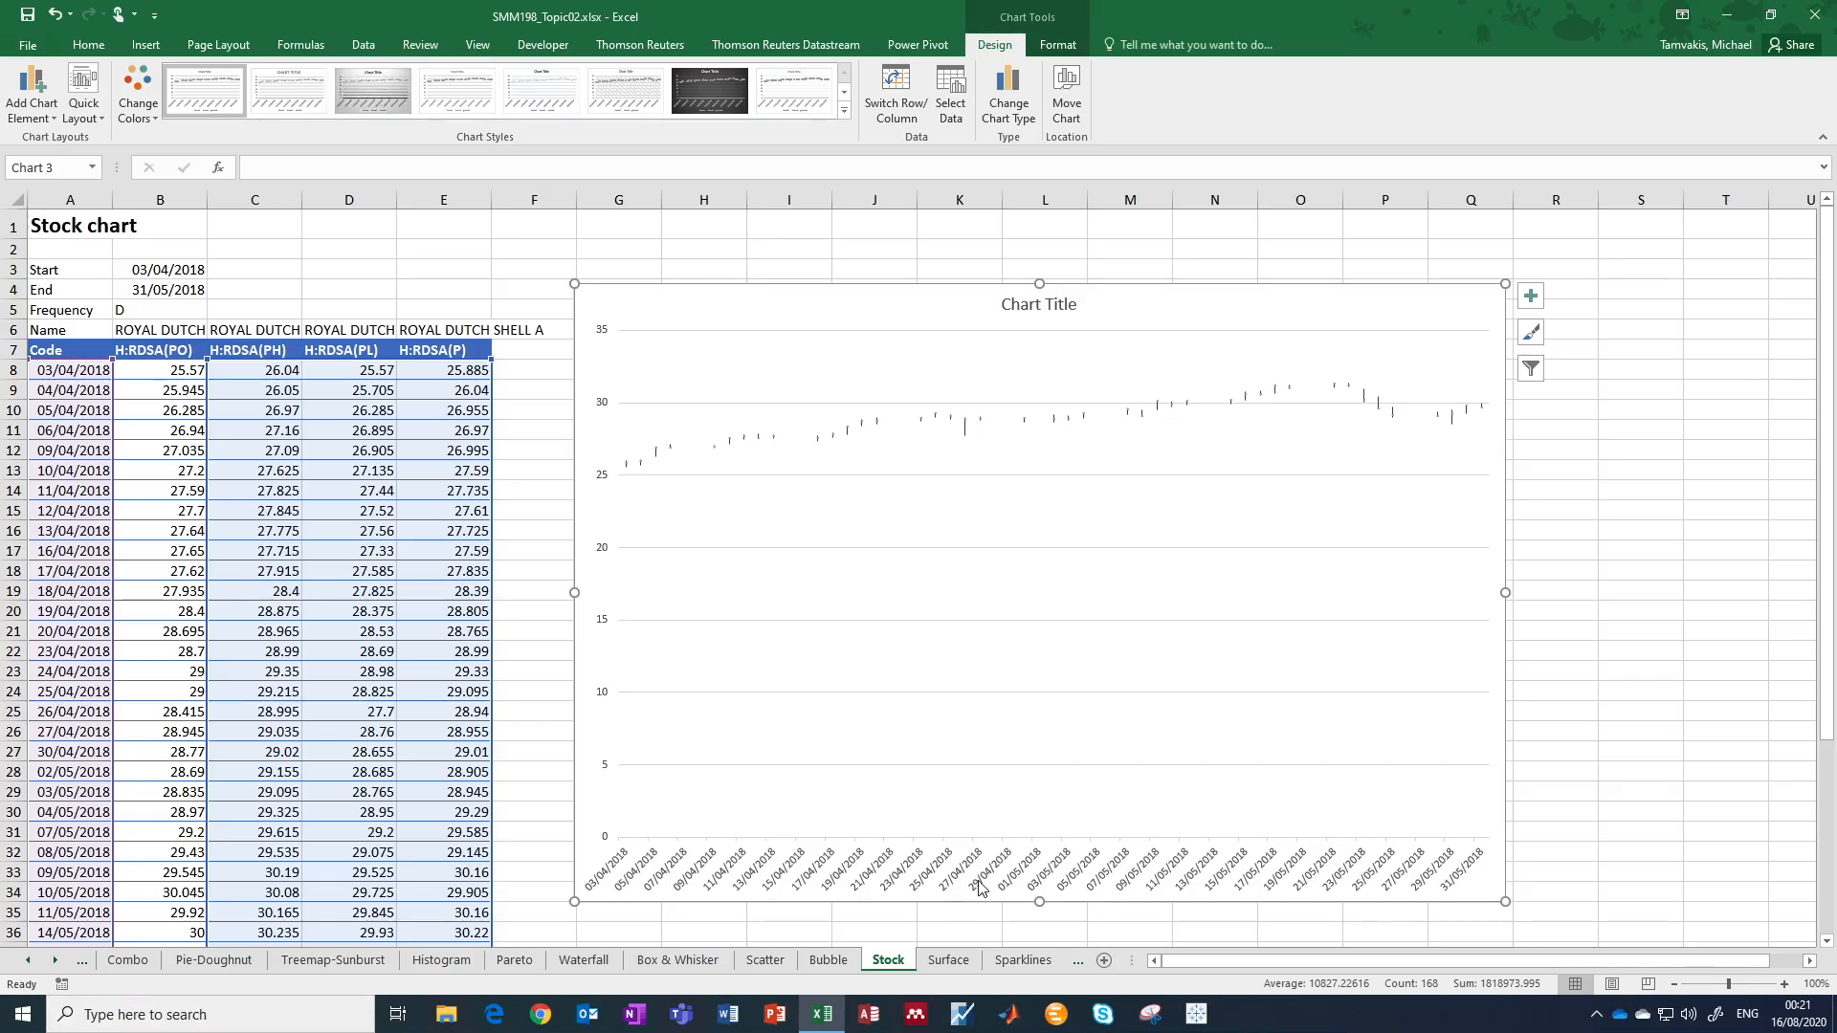
Set the vertical axis minimum of the High-Low-Close chart to 25 and examine the price points for 26/04/2018.
double_click(599, 483)
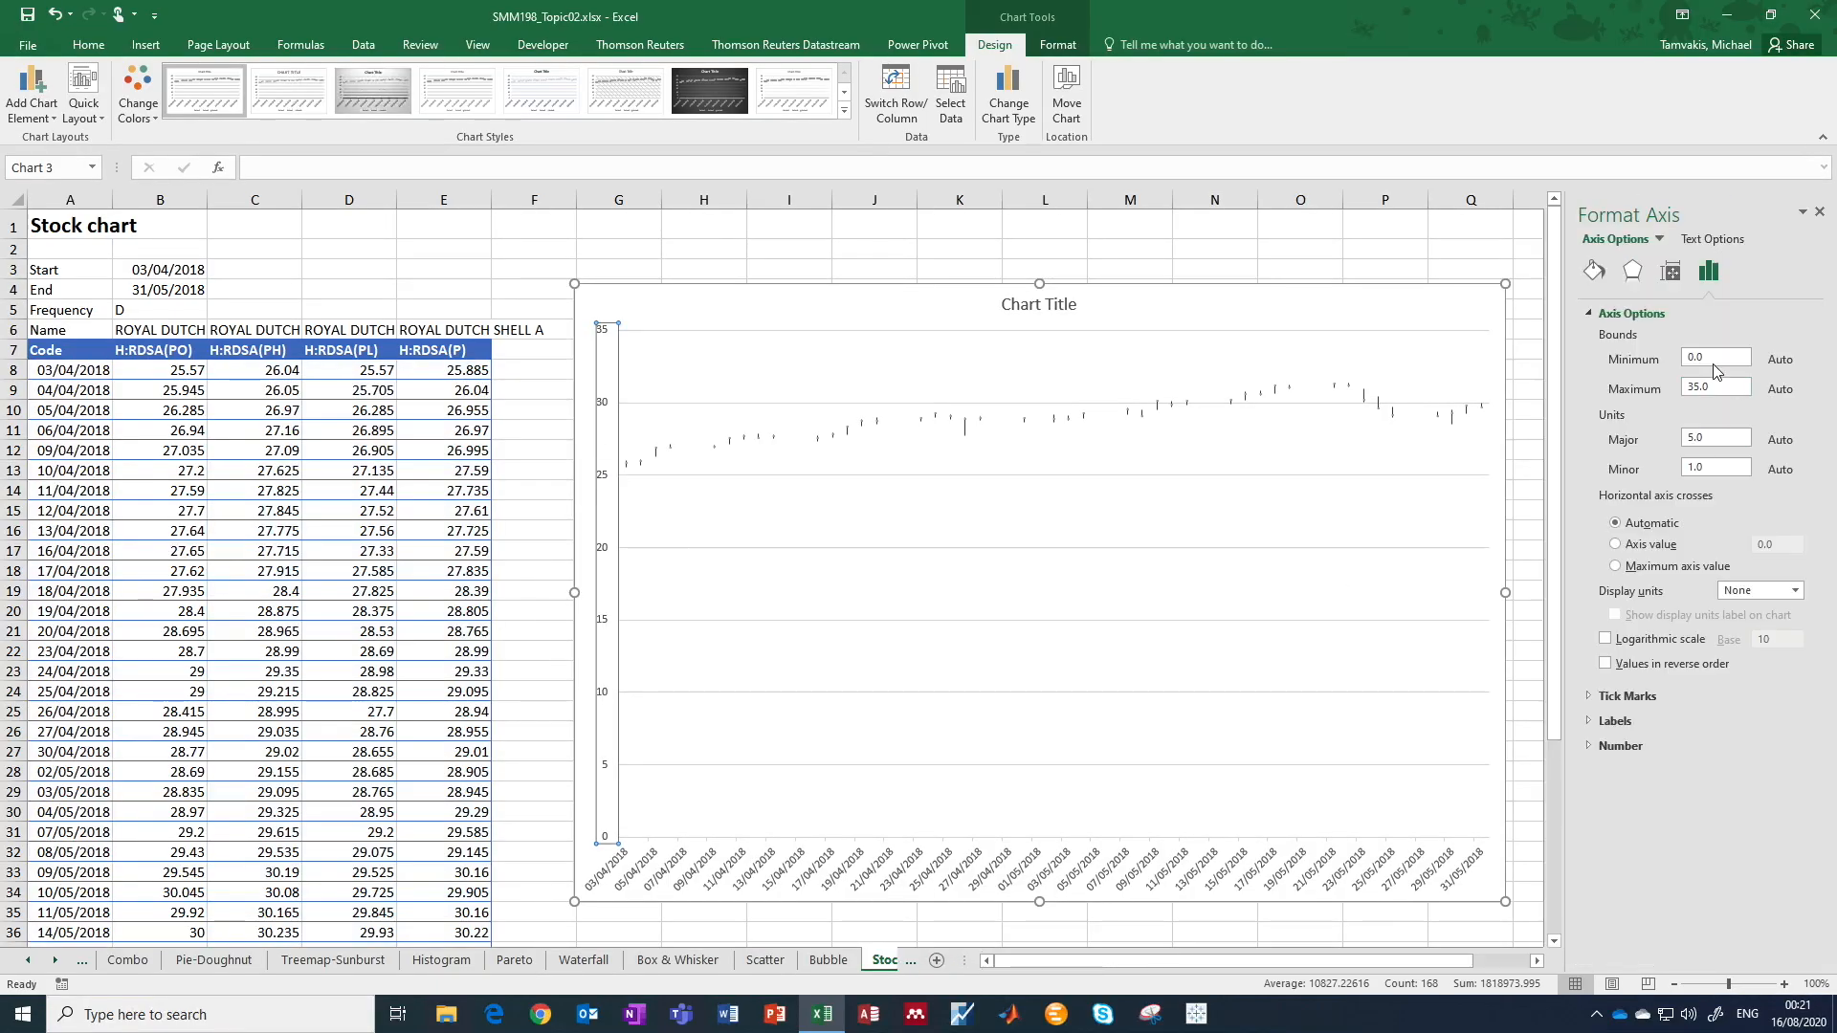
drag(1714, 357, 1668, 359)
text(25)
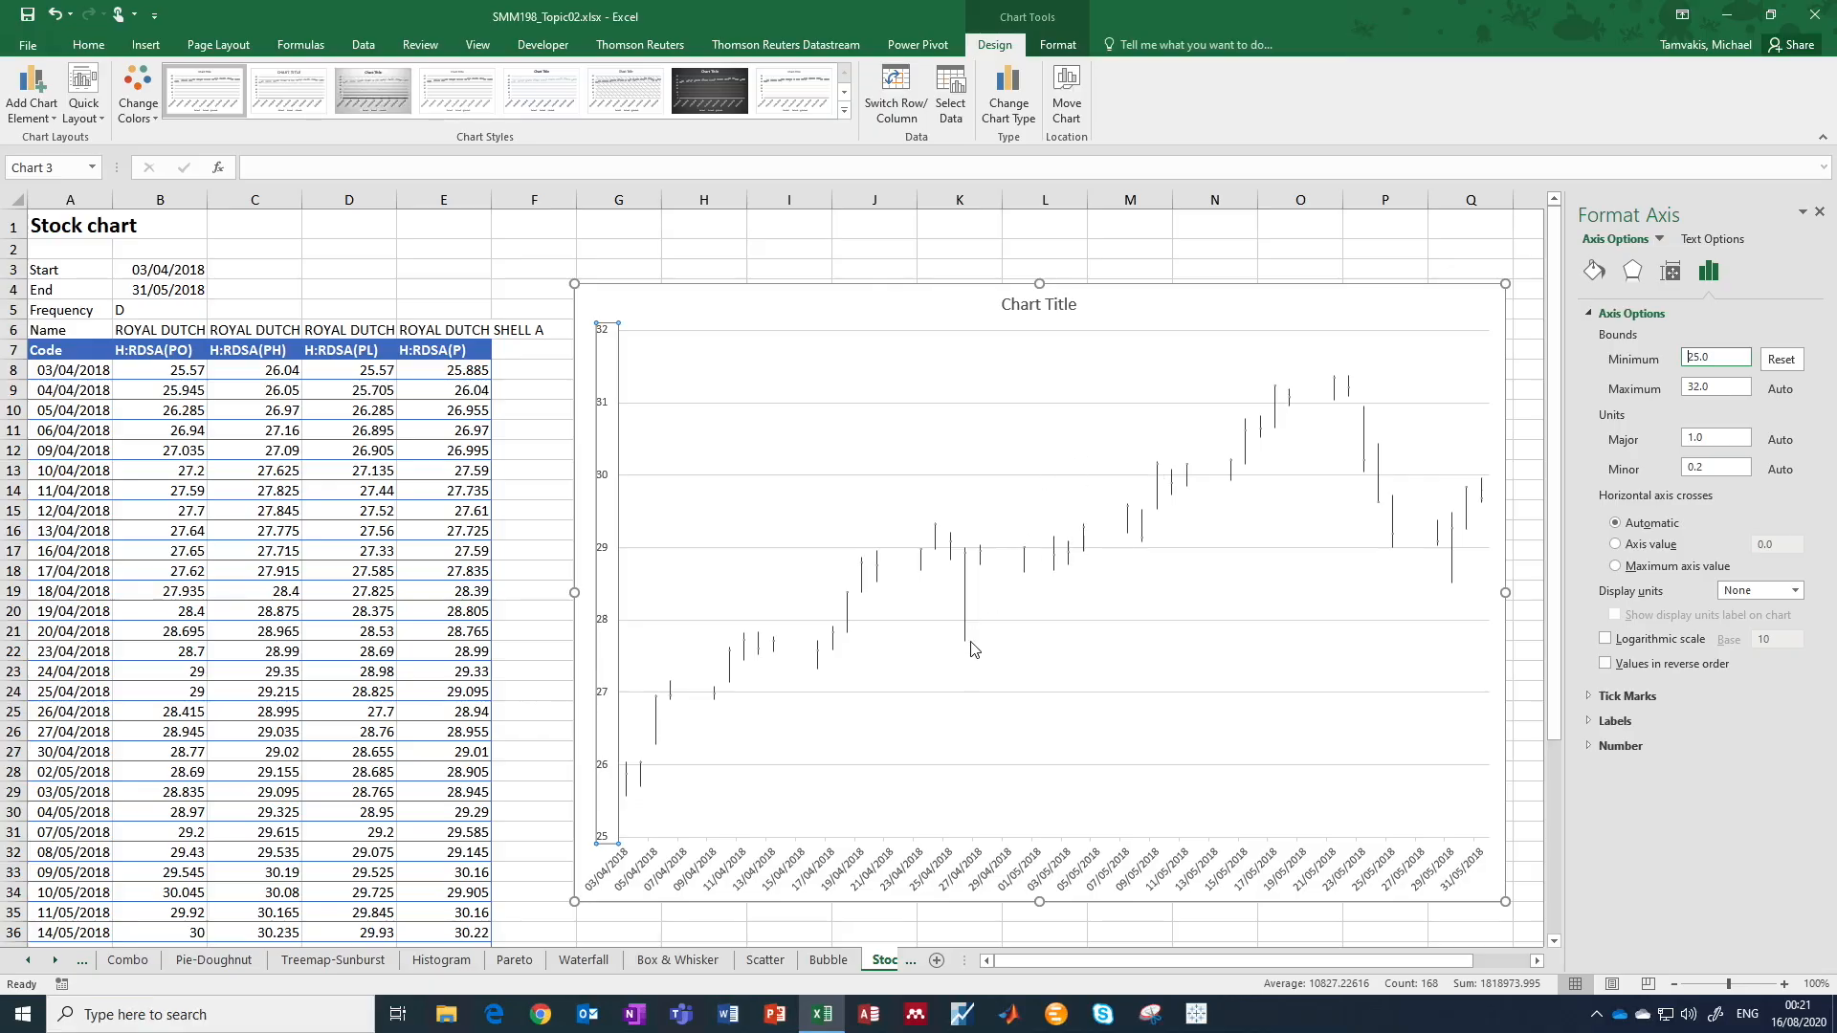
mouse_move(969, 651)
mouse_move(966, 552)
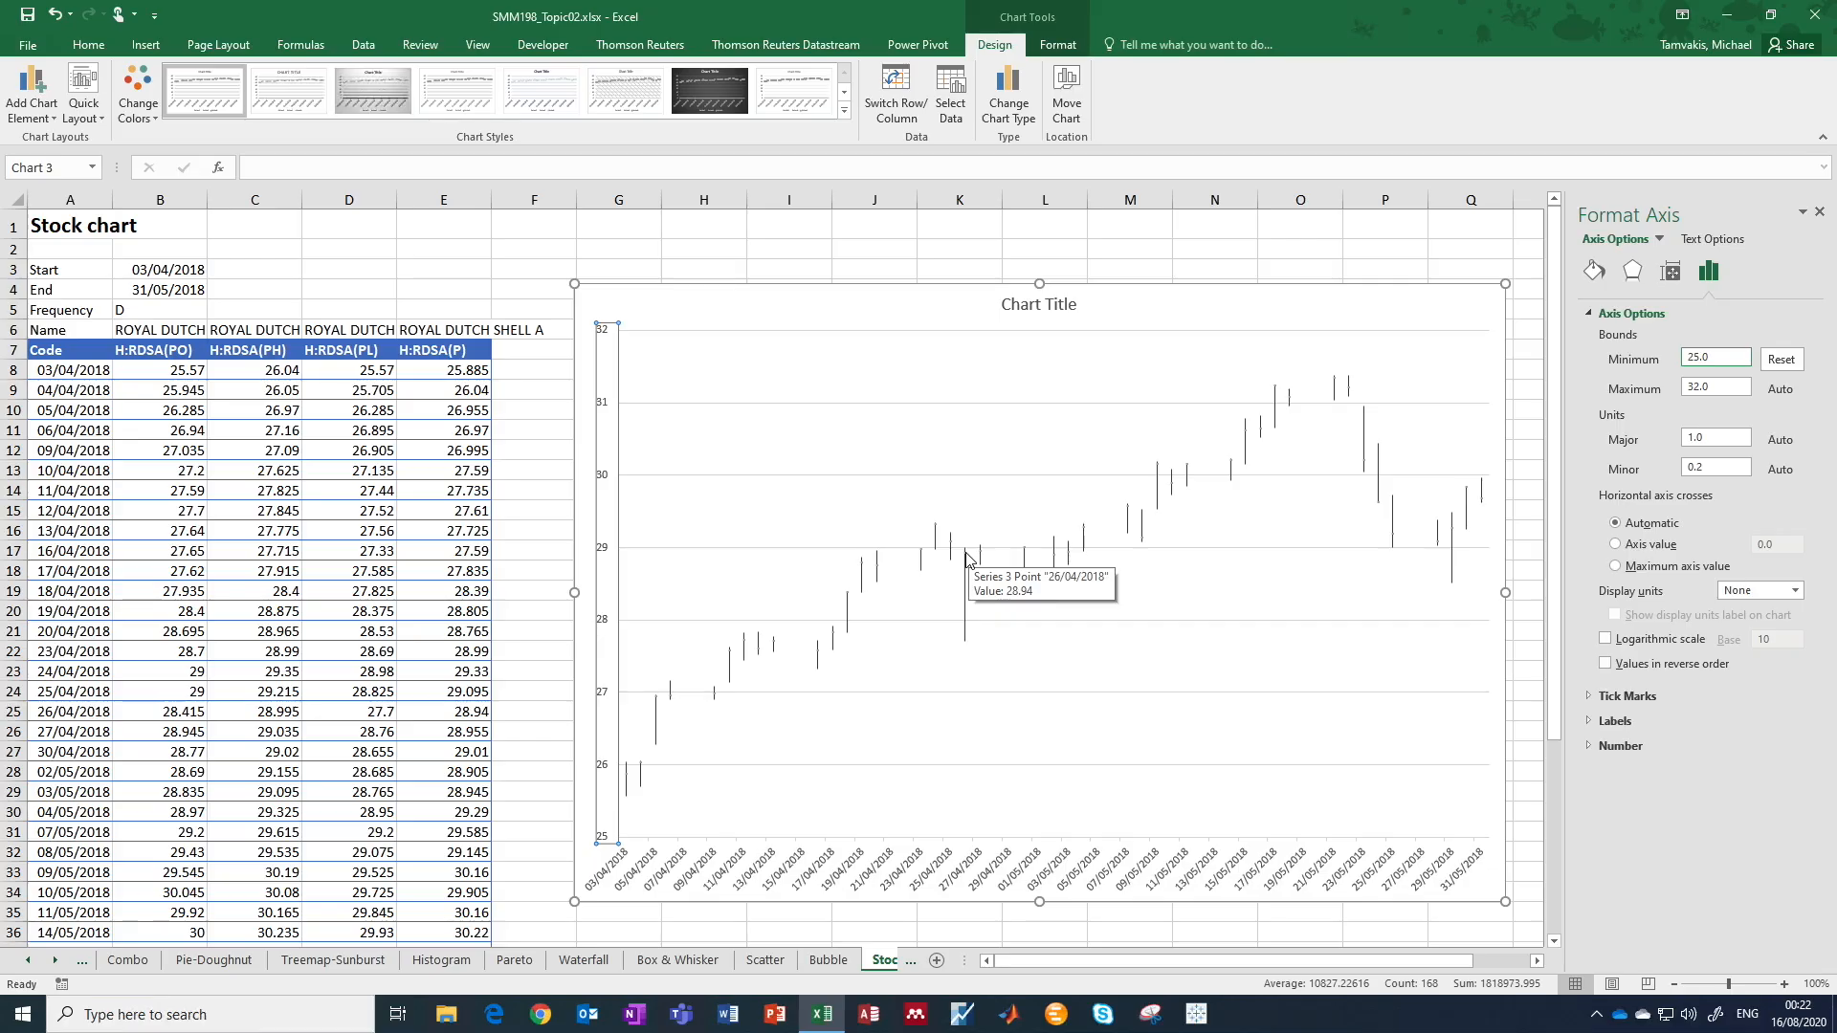
On the Surface sheet, examine the row header values and the sine formulas in the upper-left cells of the table.
click(909, 960)
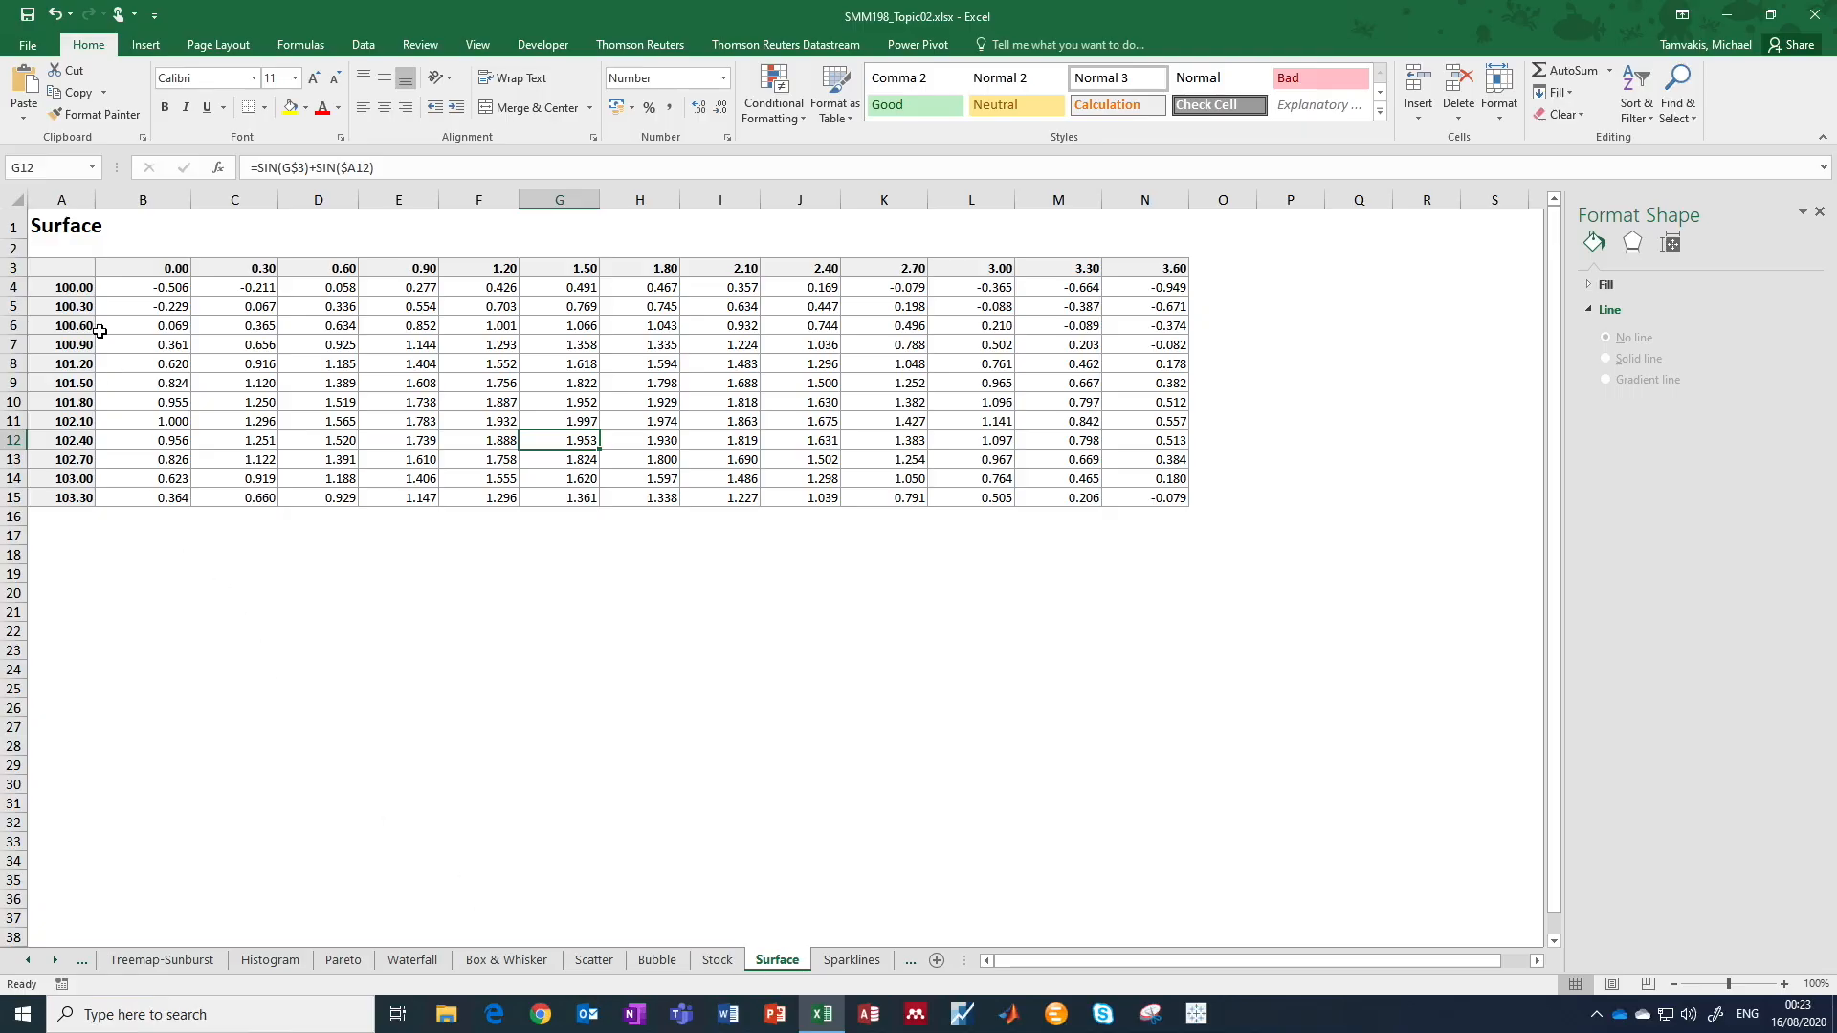
click(84, 285)
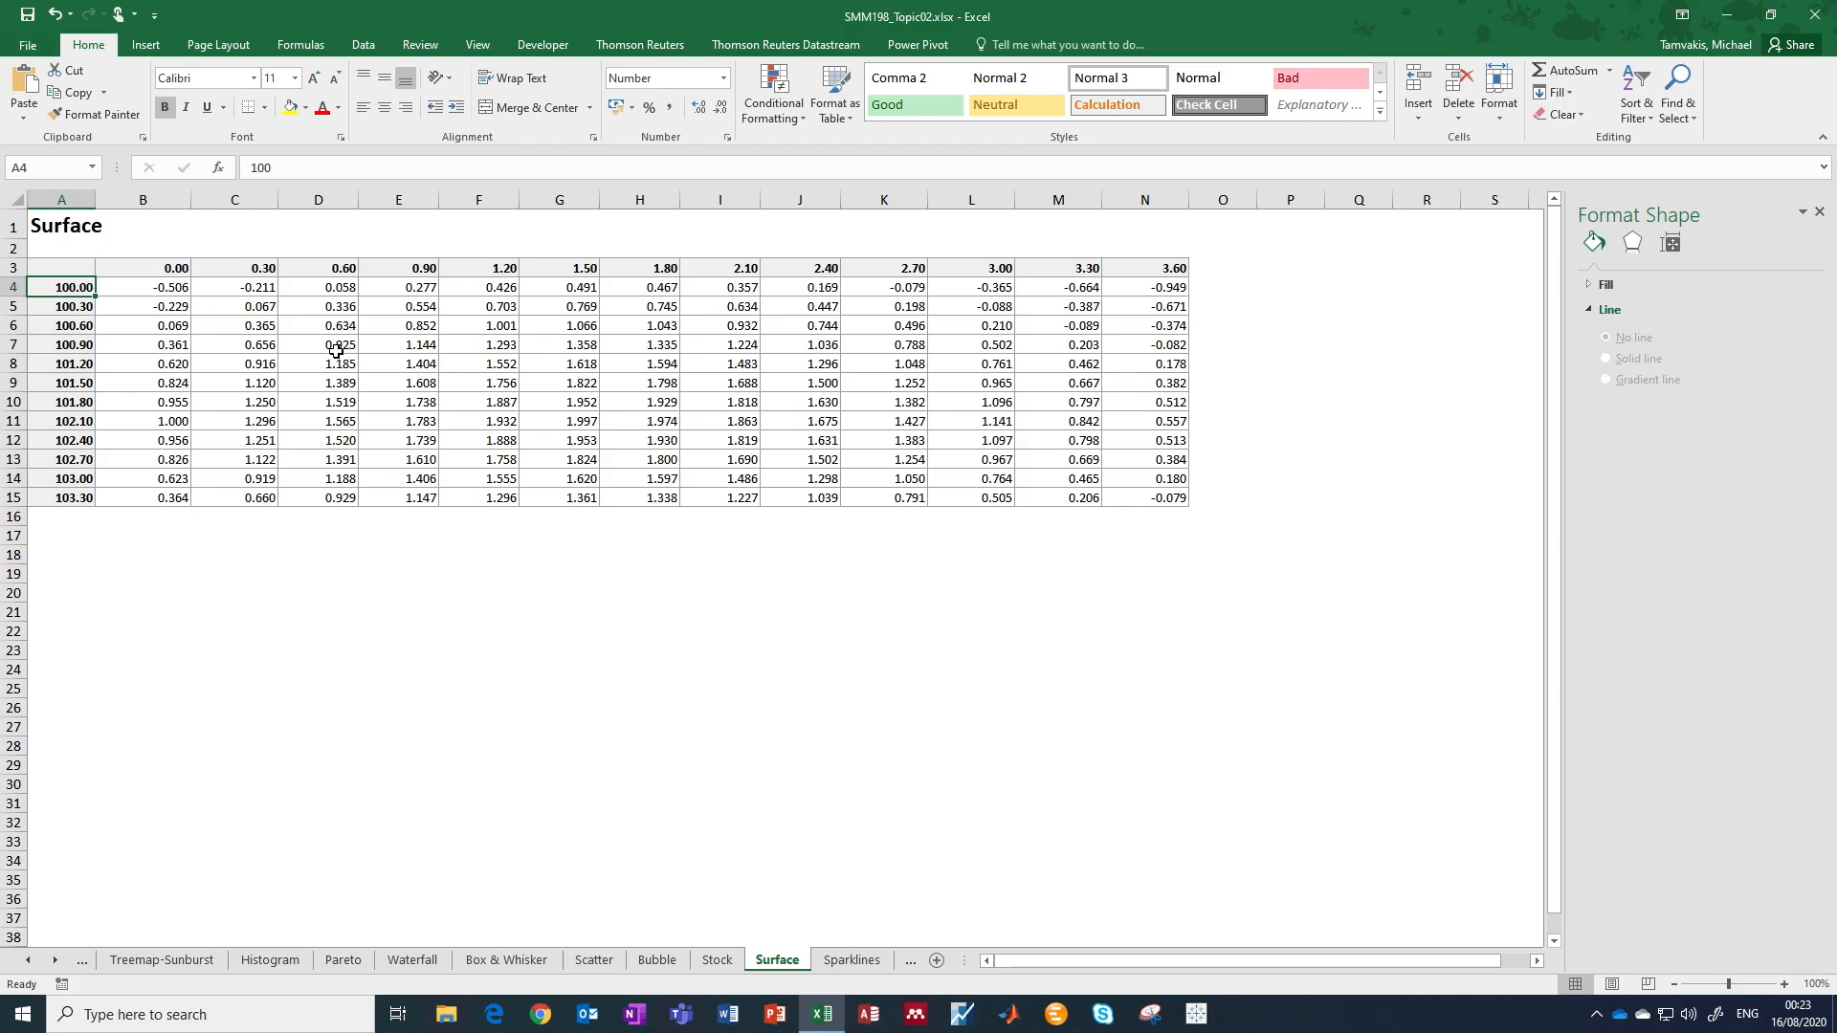
click(260, 328)
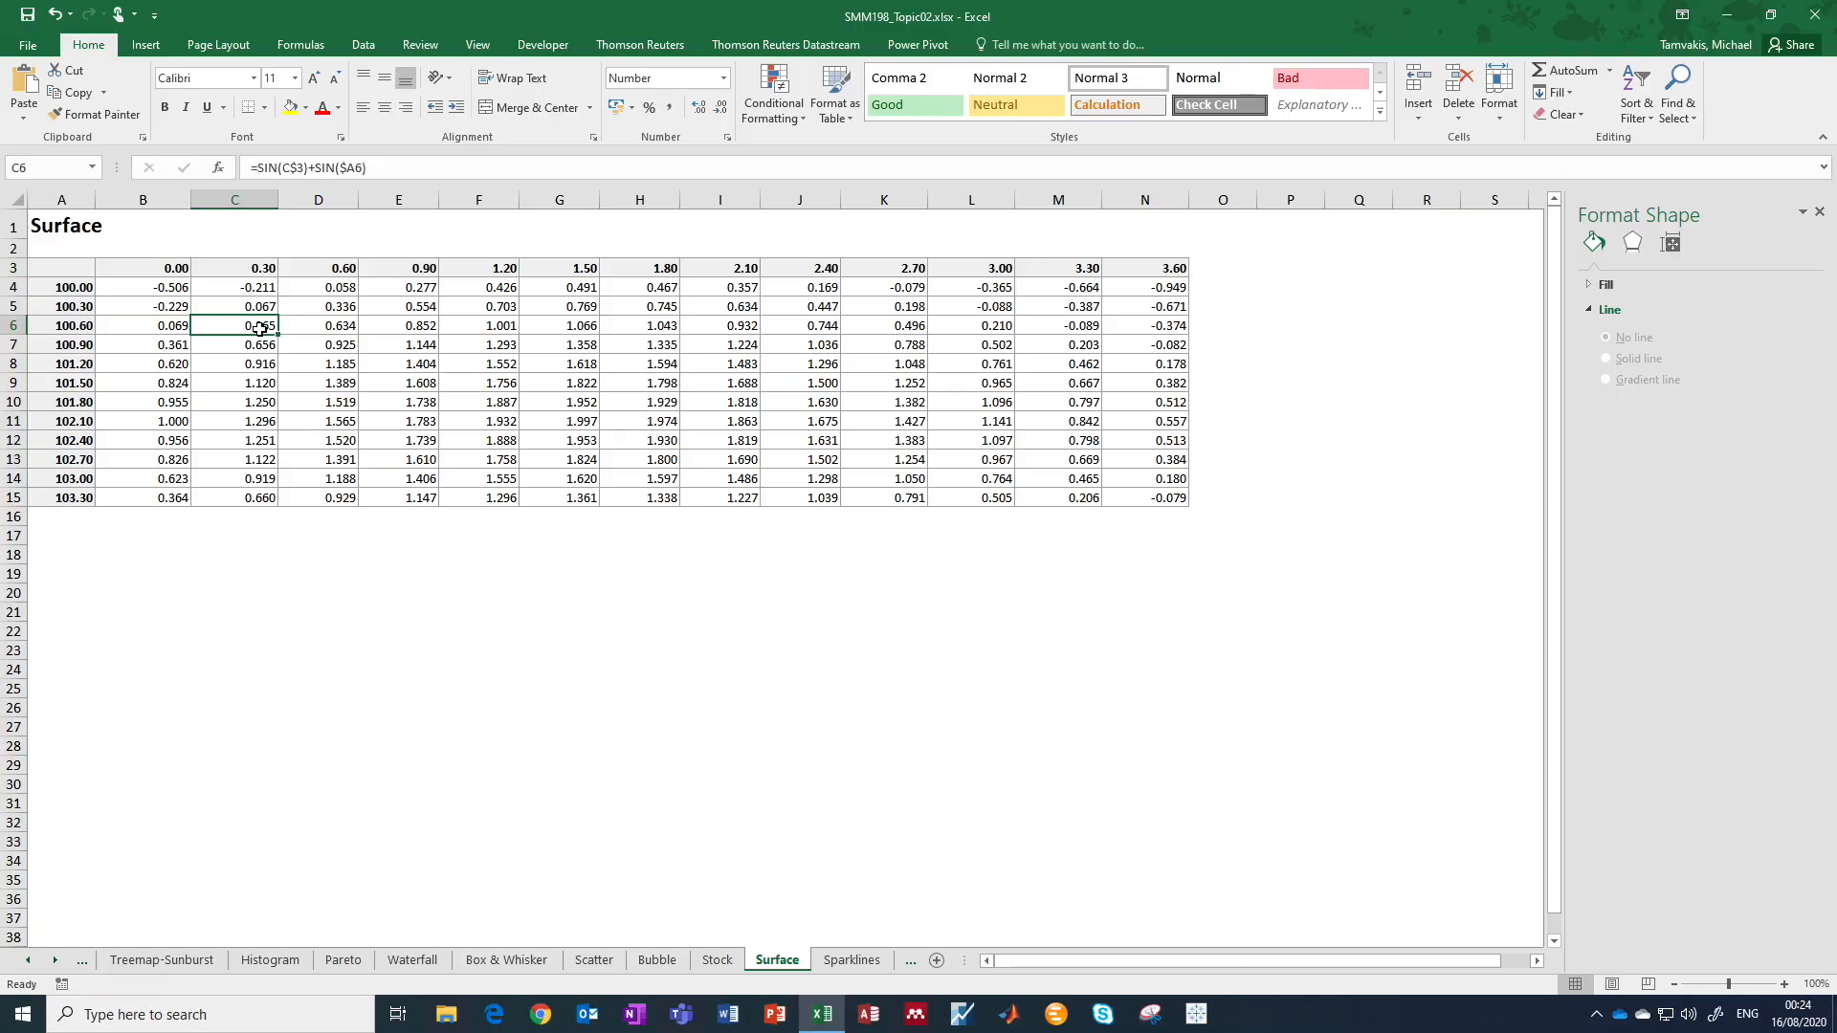
click(230, 287)
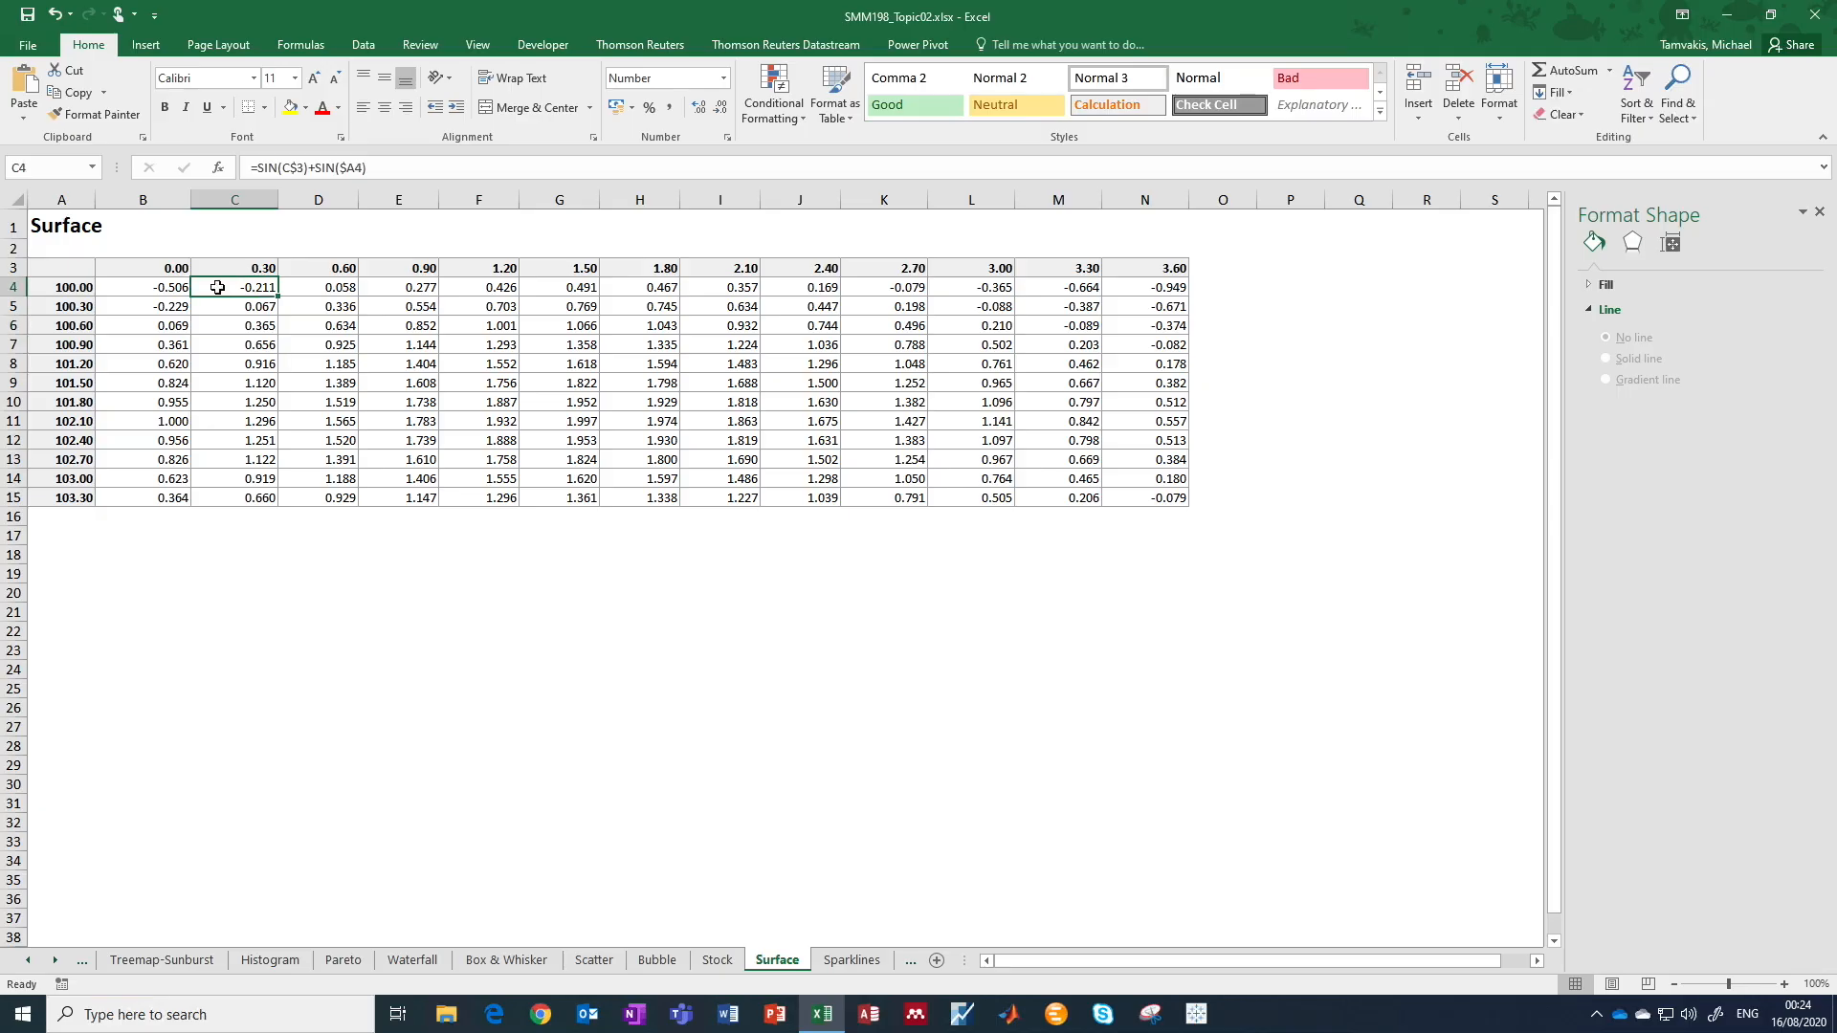
click(168, 290)
click(171, 307)
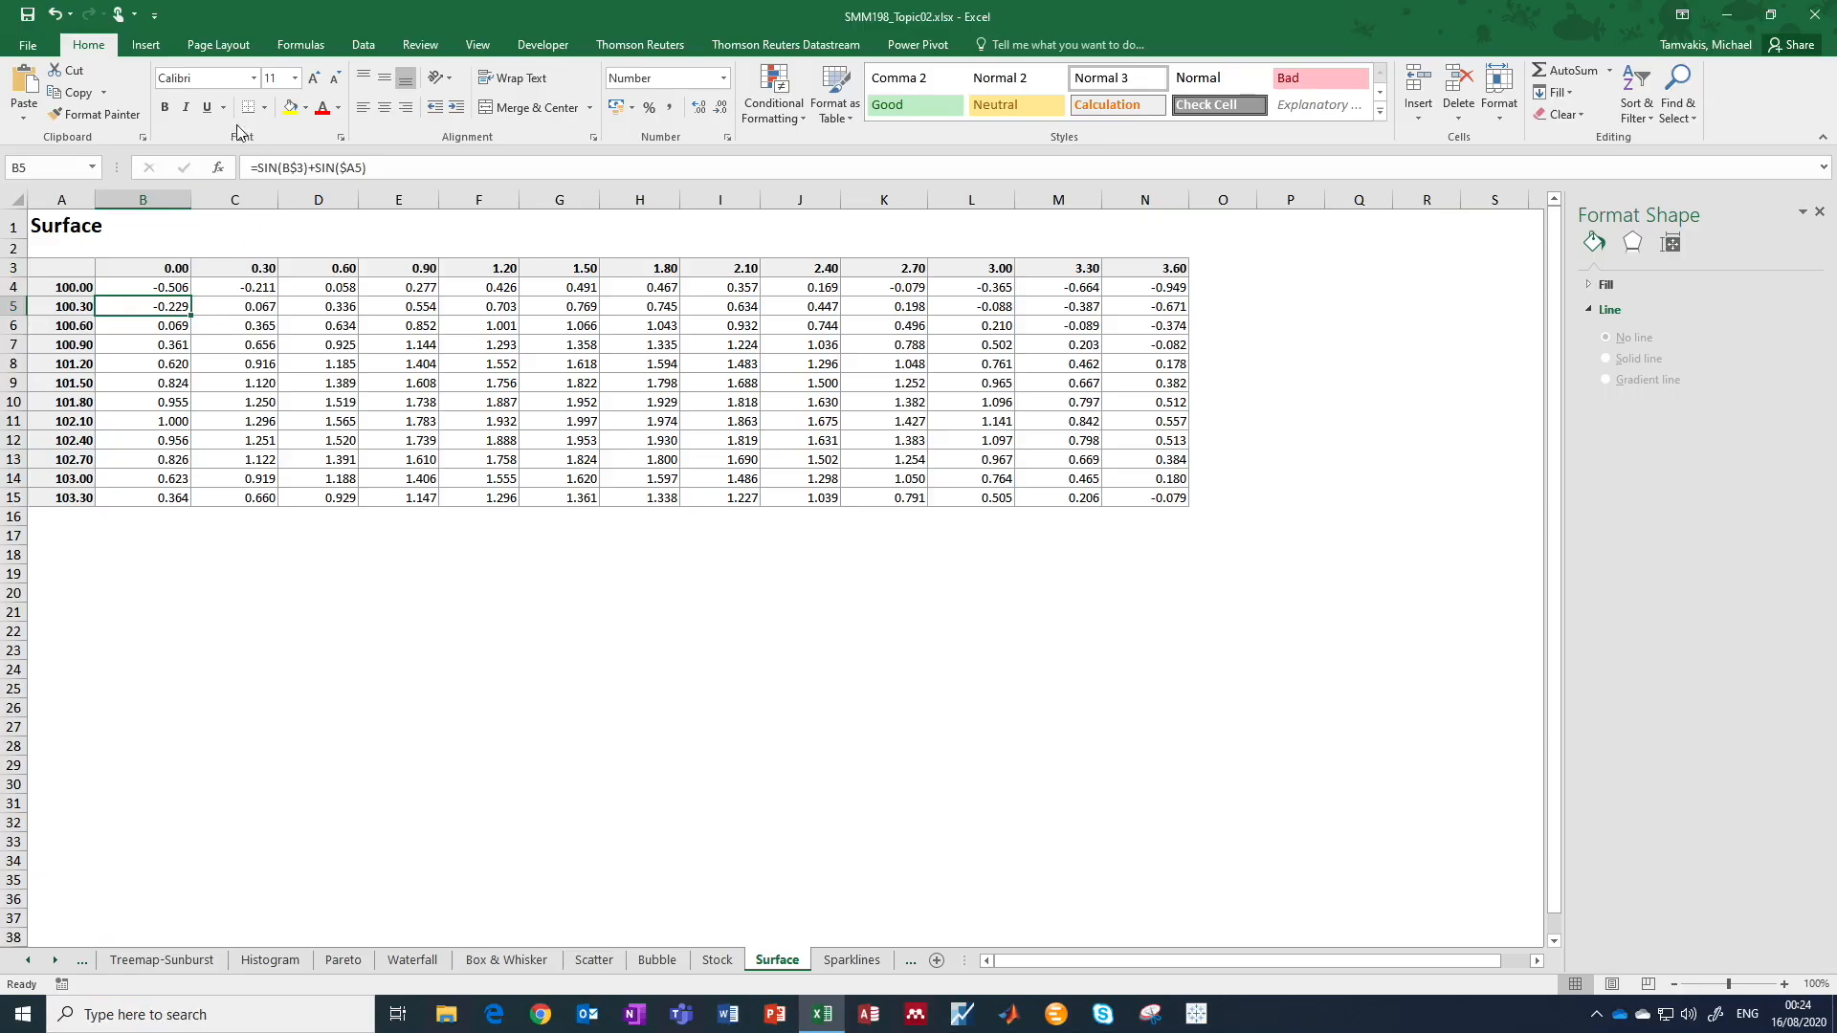
Insert a 3-D Surface chart from the sine data table on the Surface sheet.
click(148, 48)
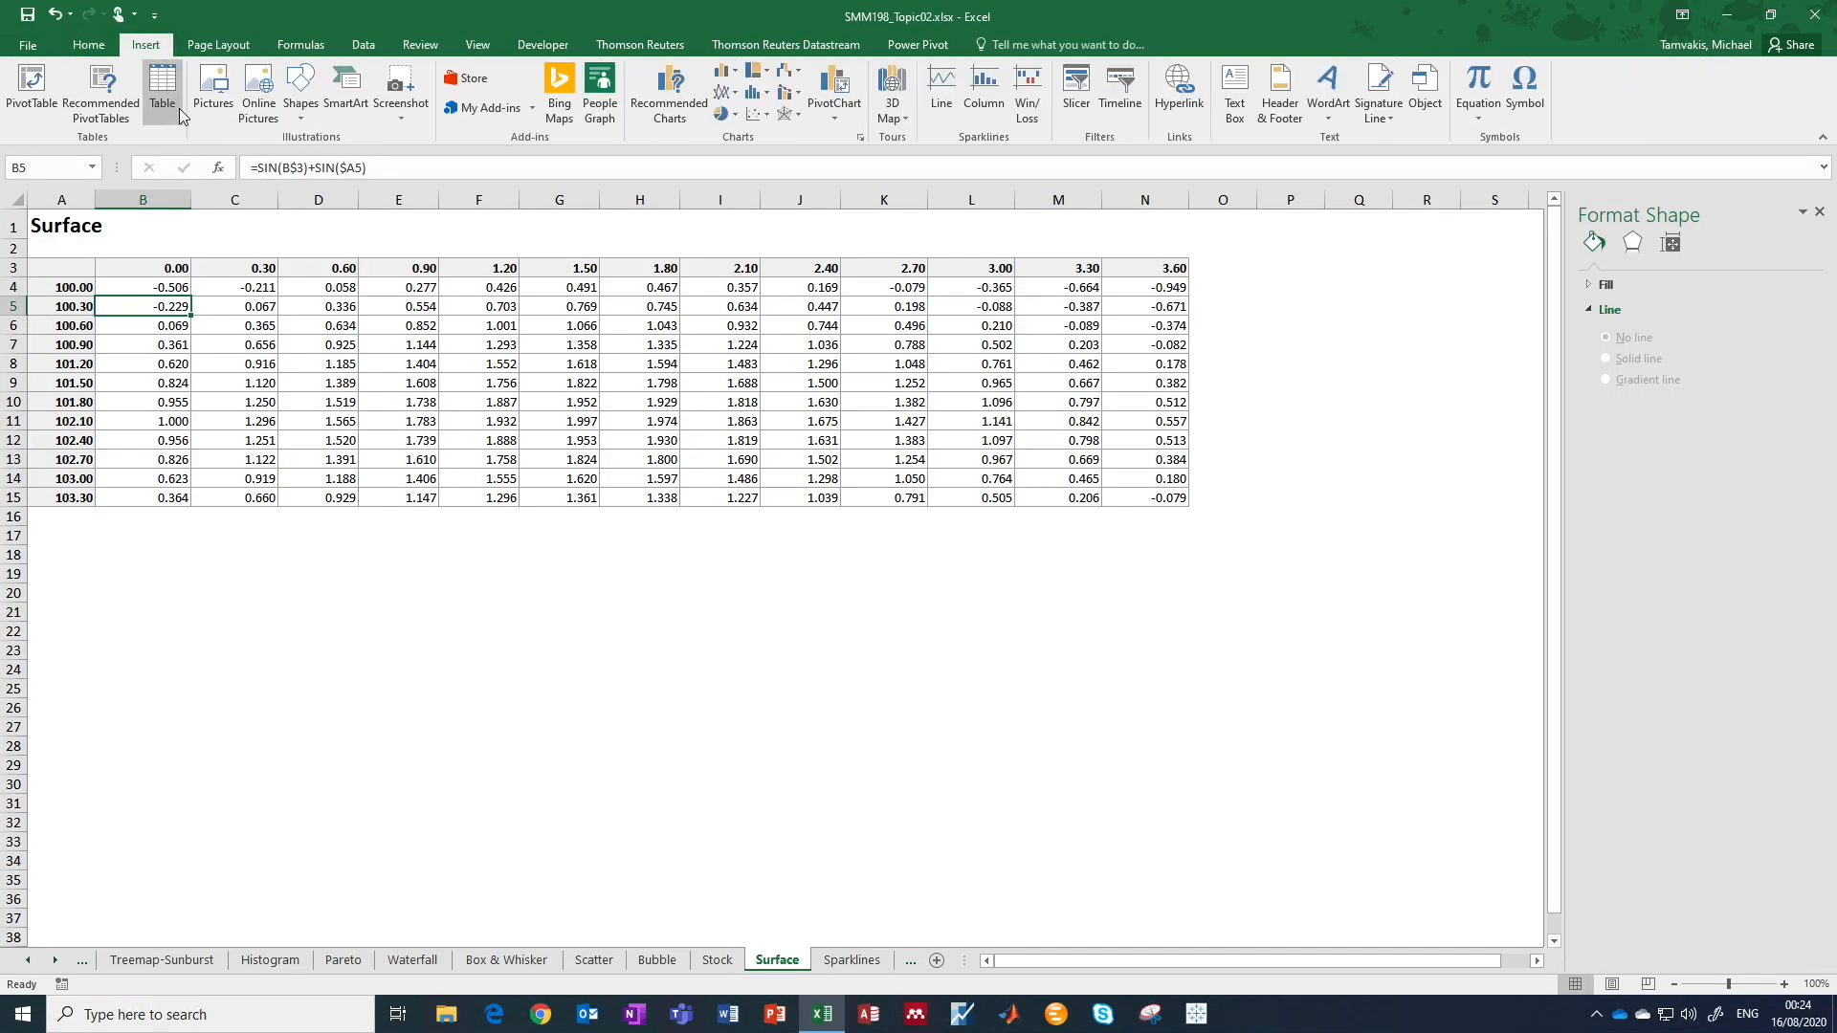
click(796, 113)
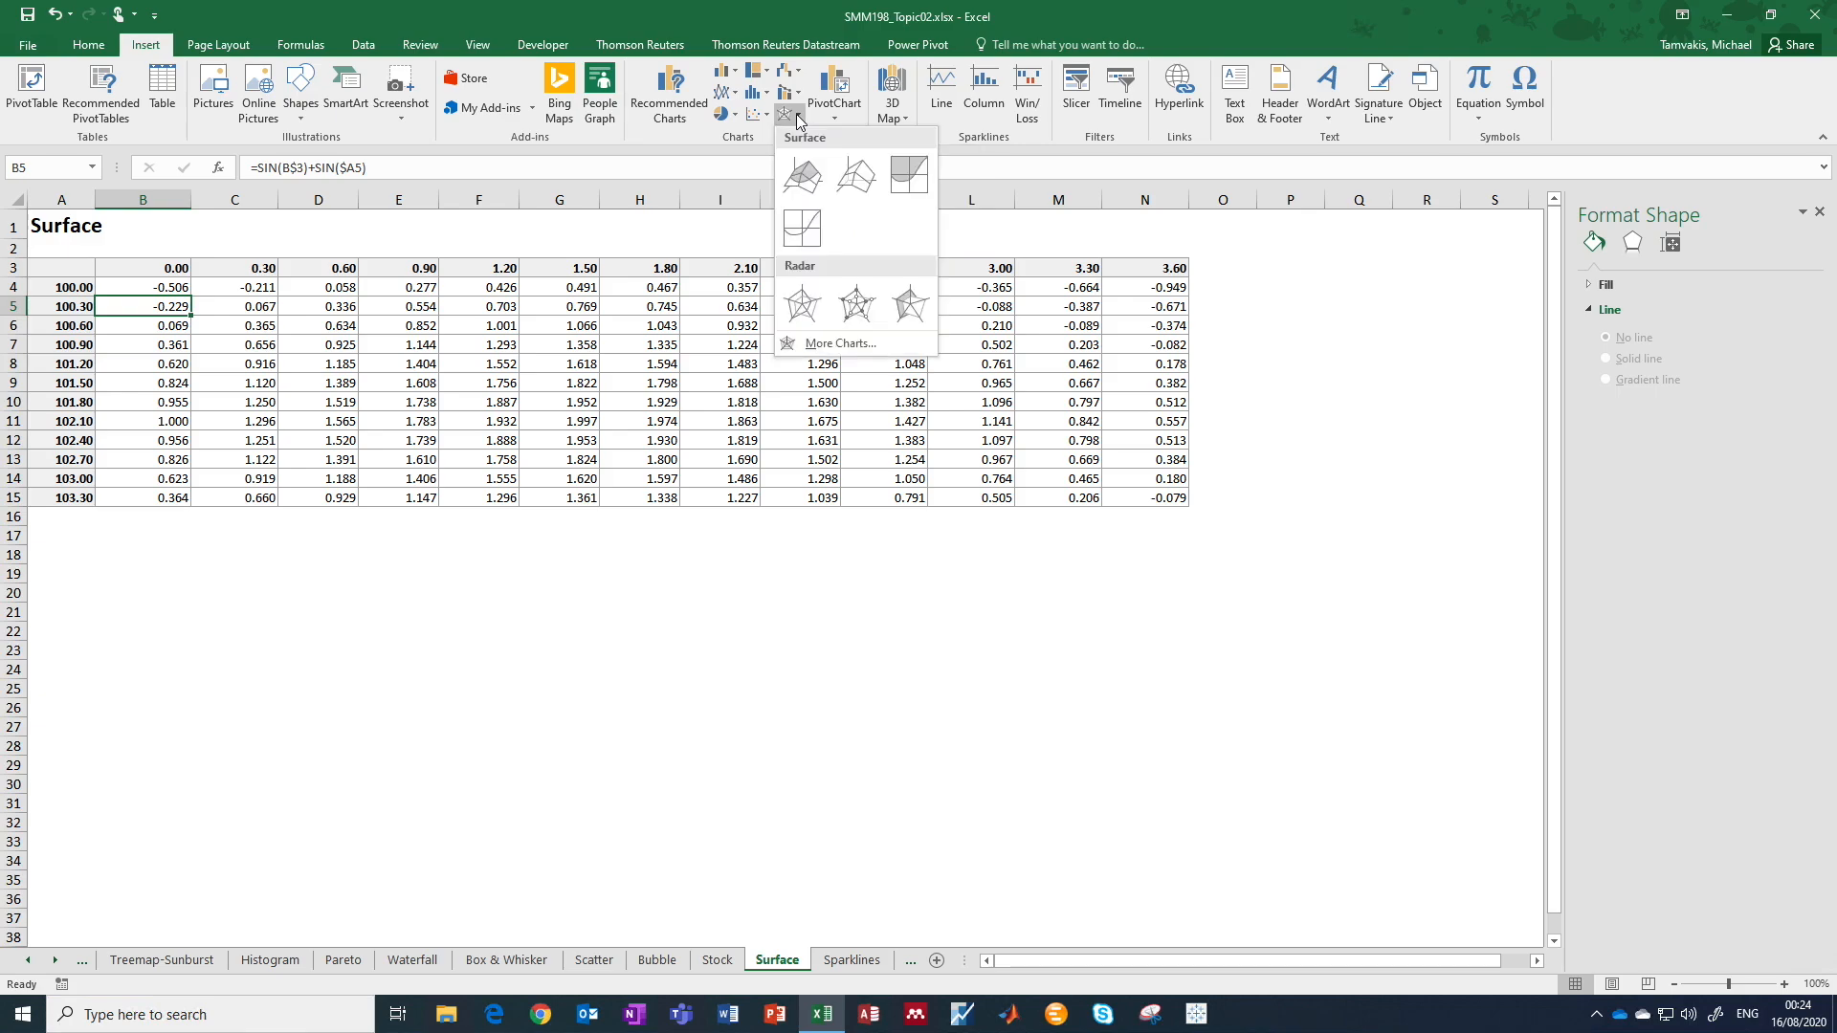
click(806, 182)
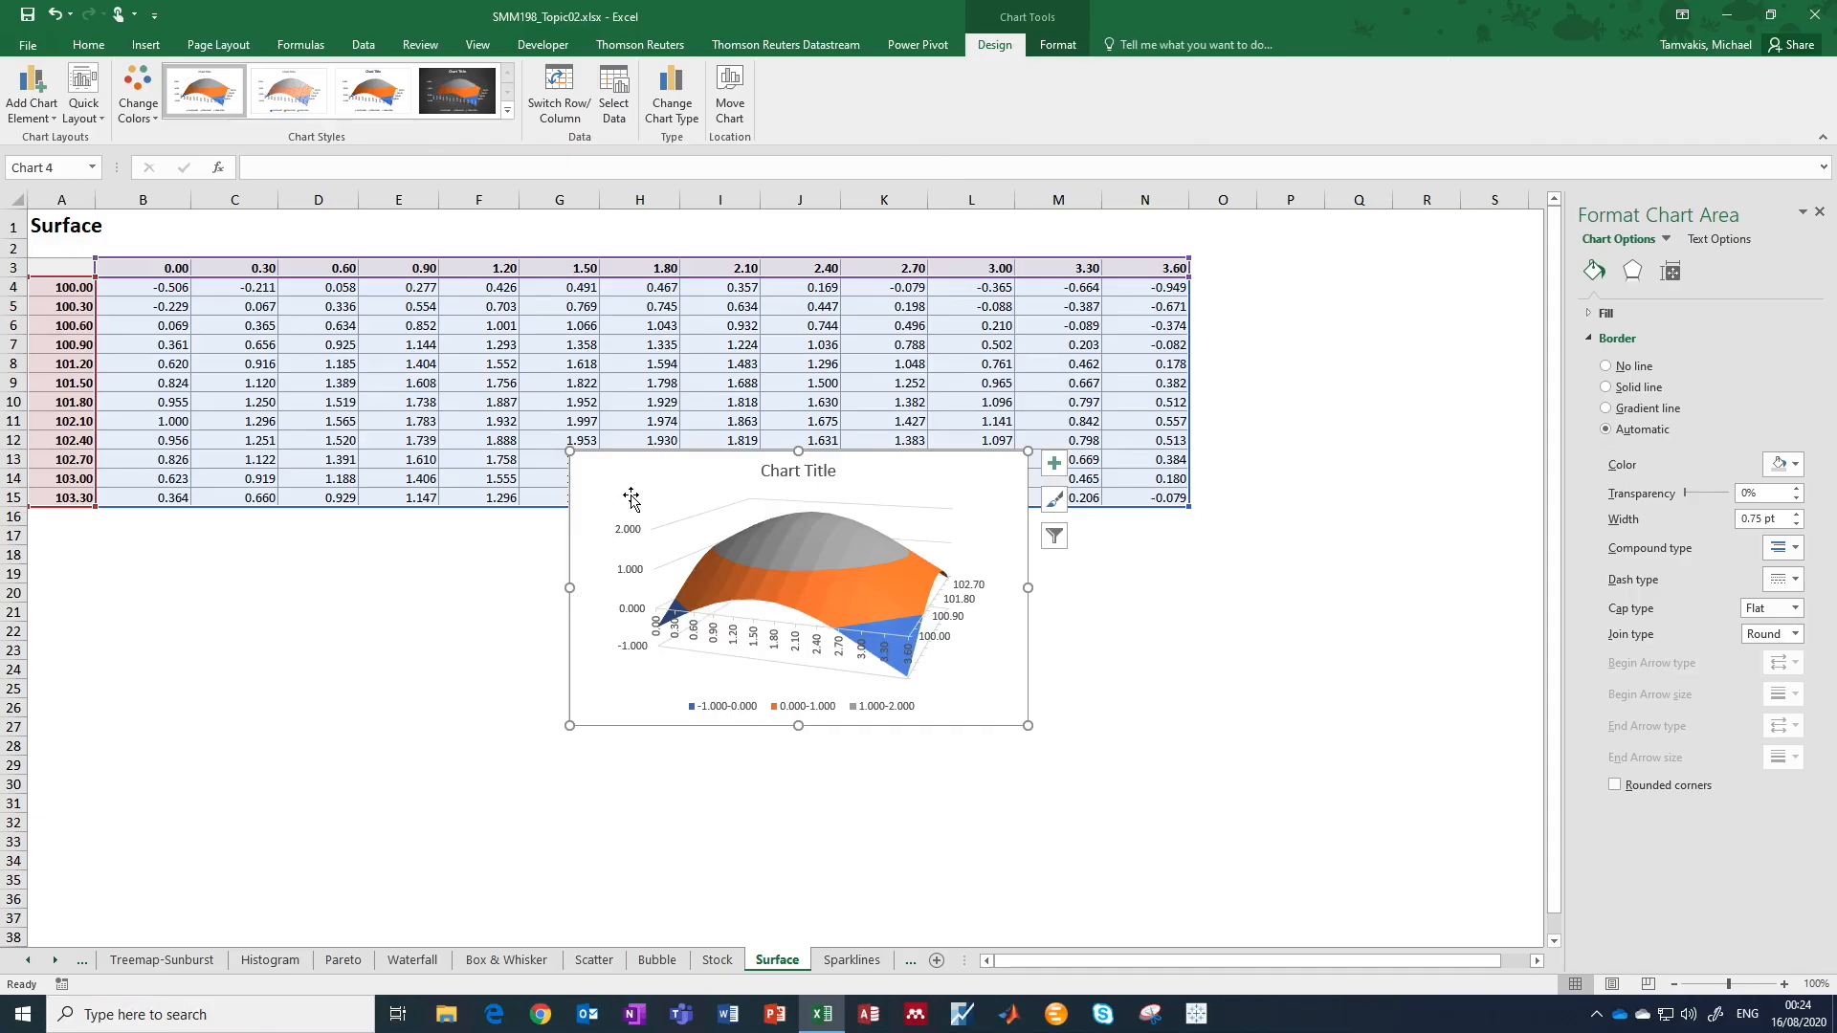
Move and enlarge the 3-D Surface chart to cover about G1 to S34.
drag(633, 478, 578, 251)
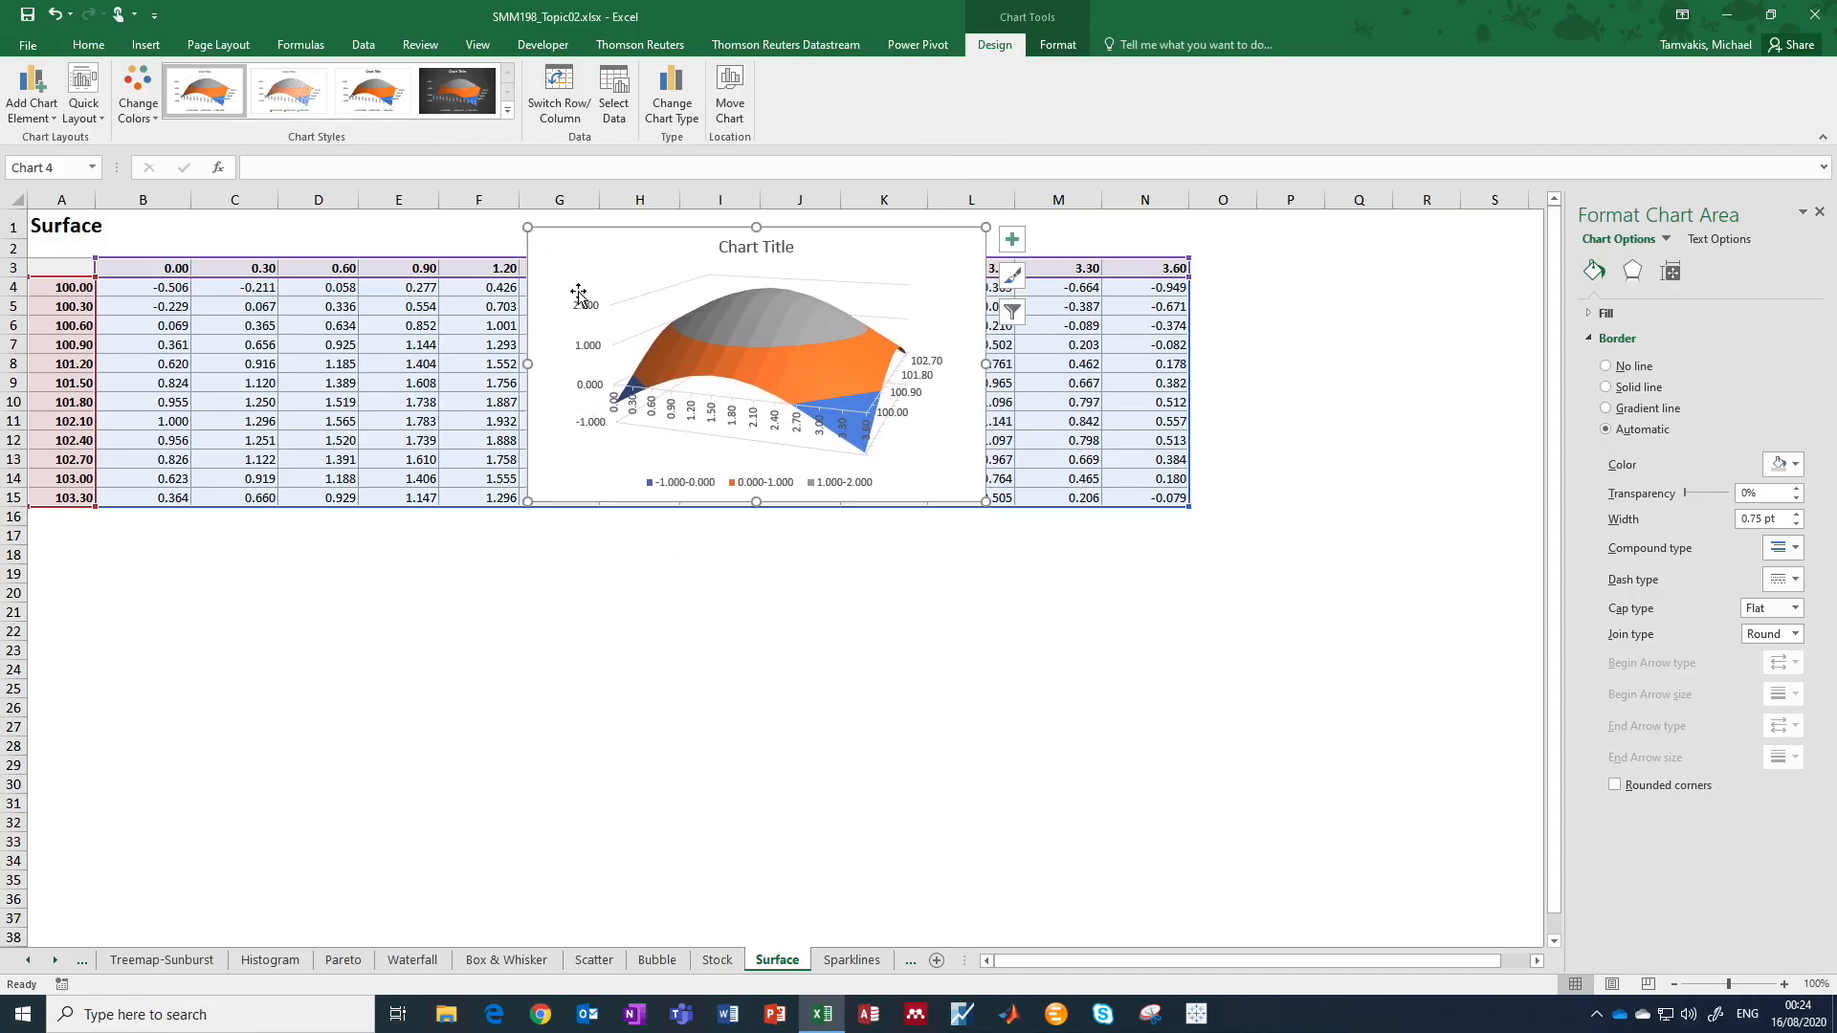
drag(986, 501, 1499, 899)
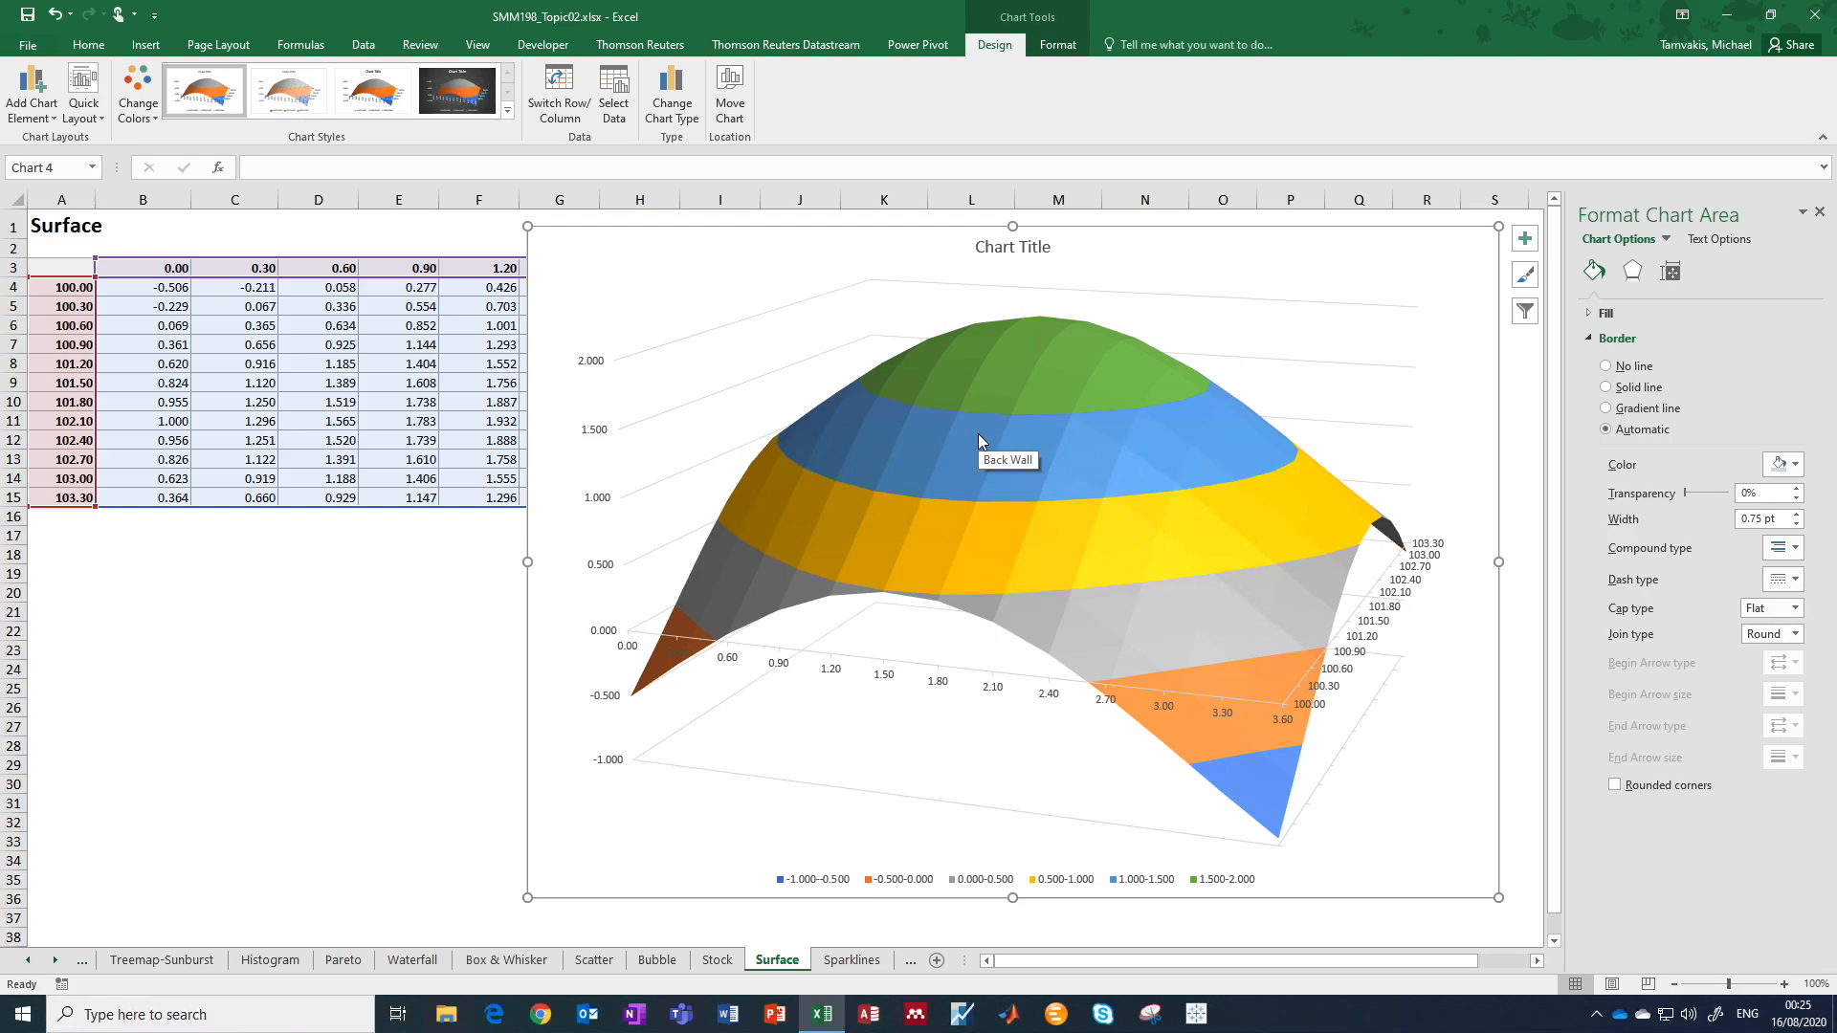
Switch to the Sparklines sheet, close the shape formatting pane and start creating column sparklines.
click(851, 960)
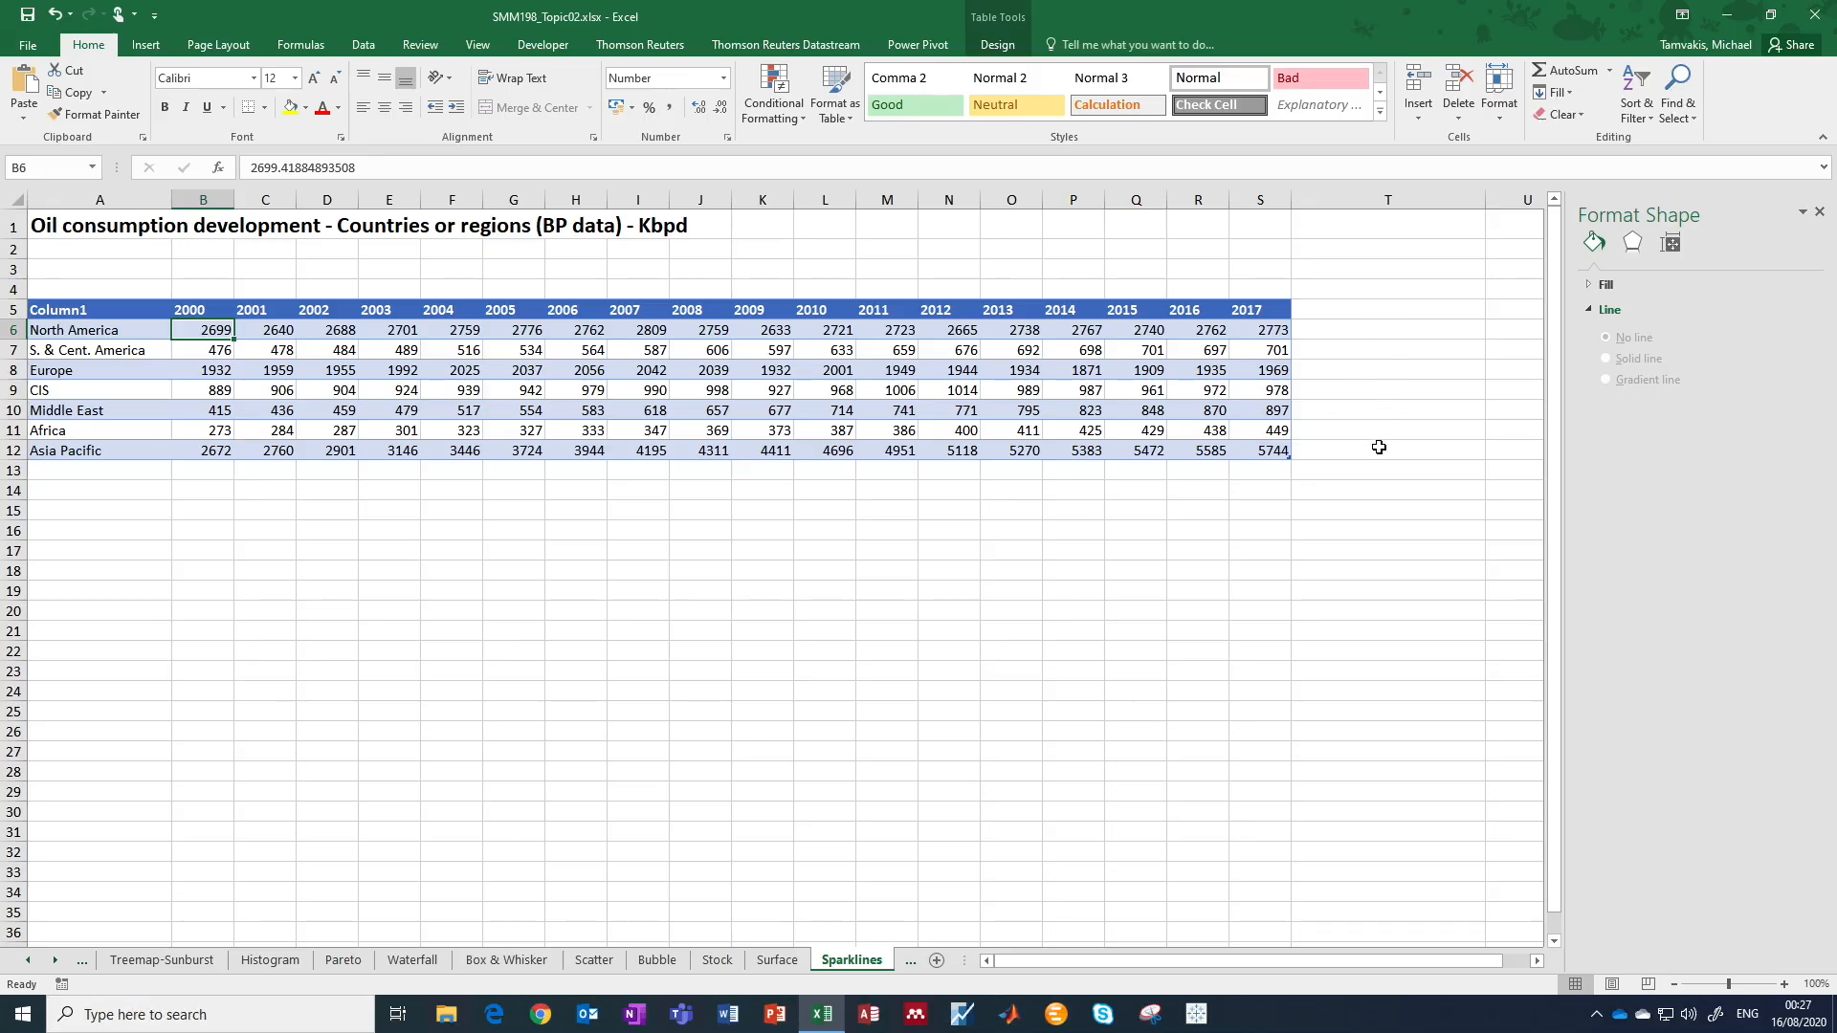
click(1820, 213)
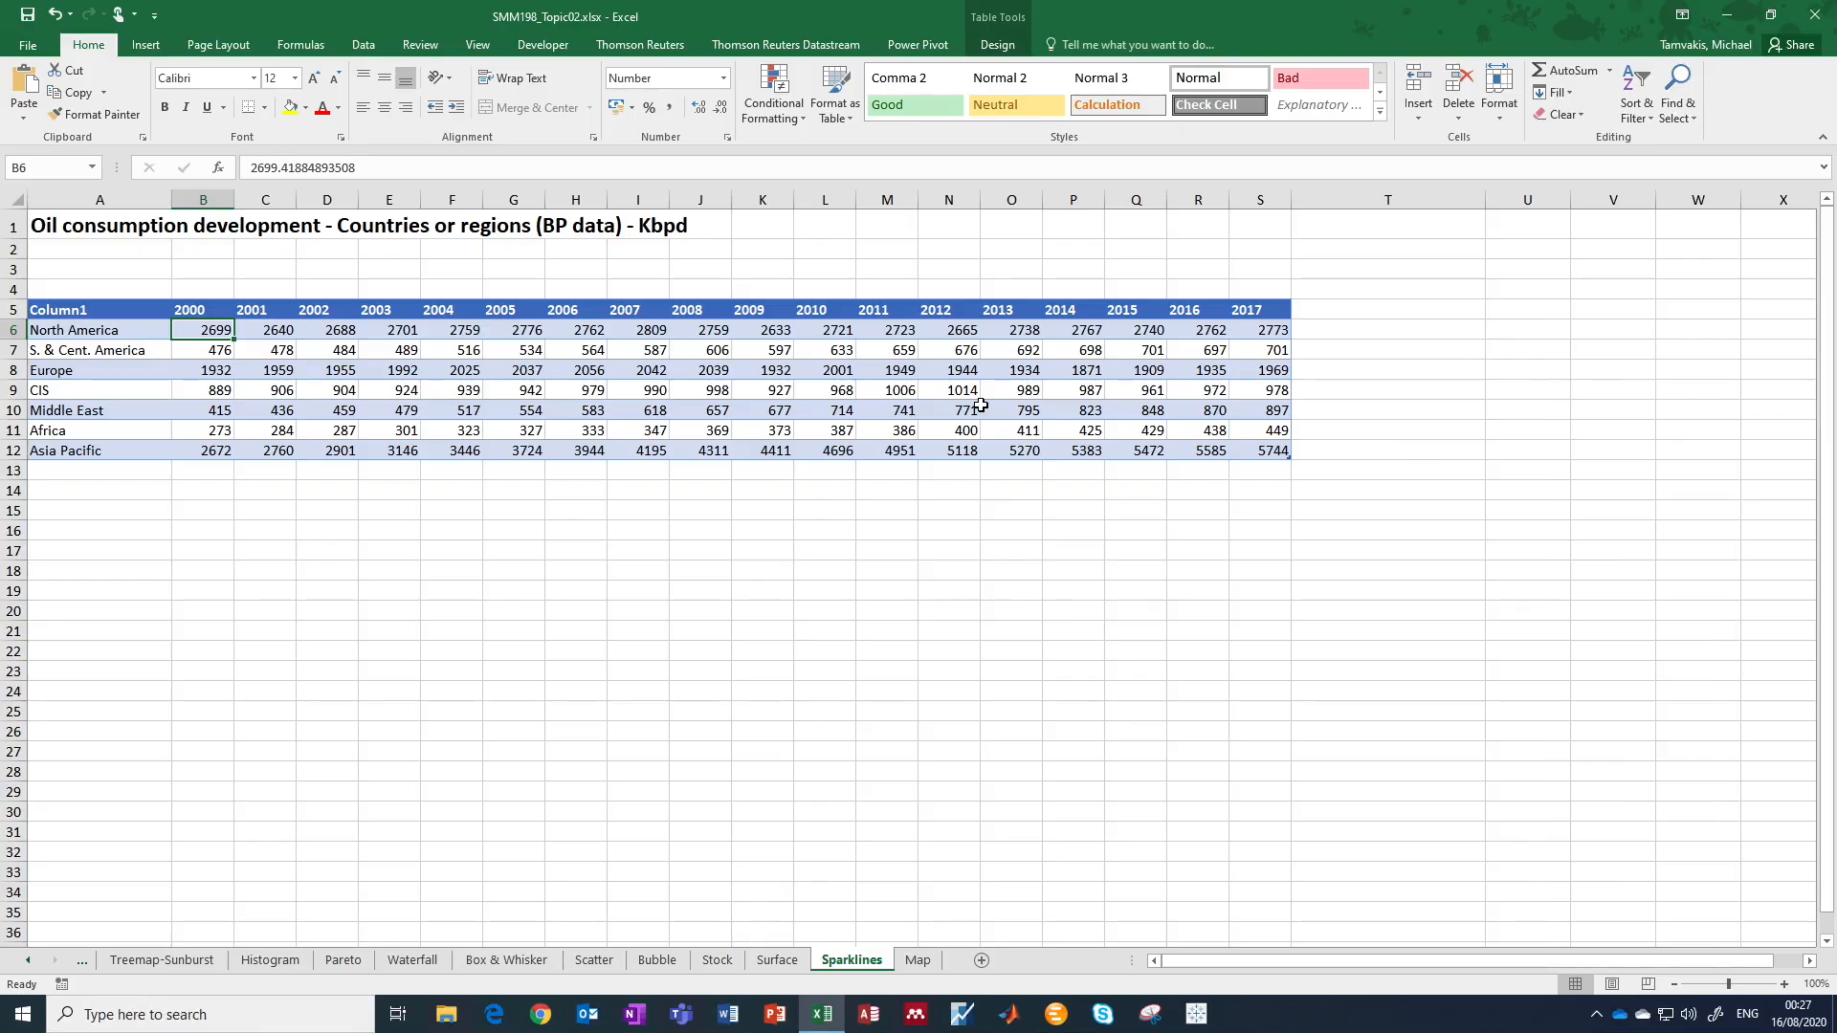
click(148, 44)
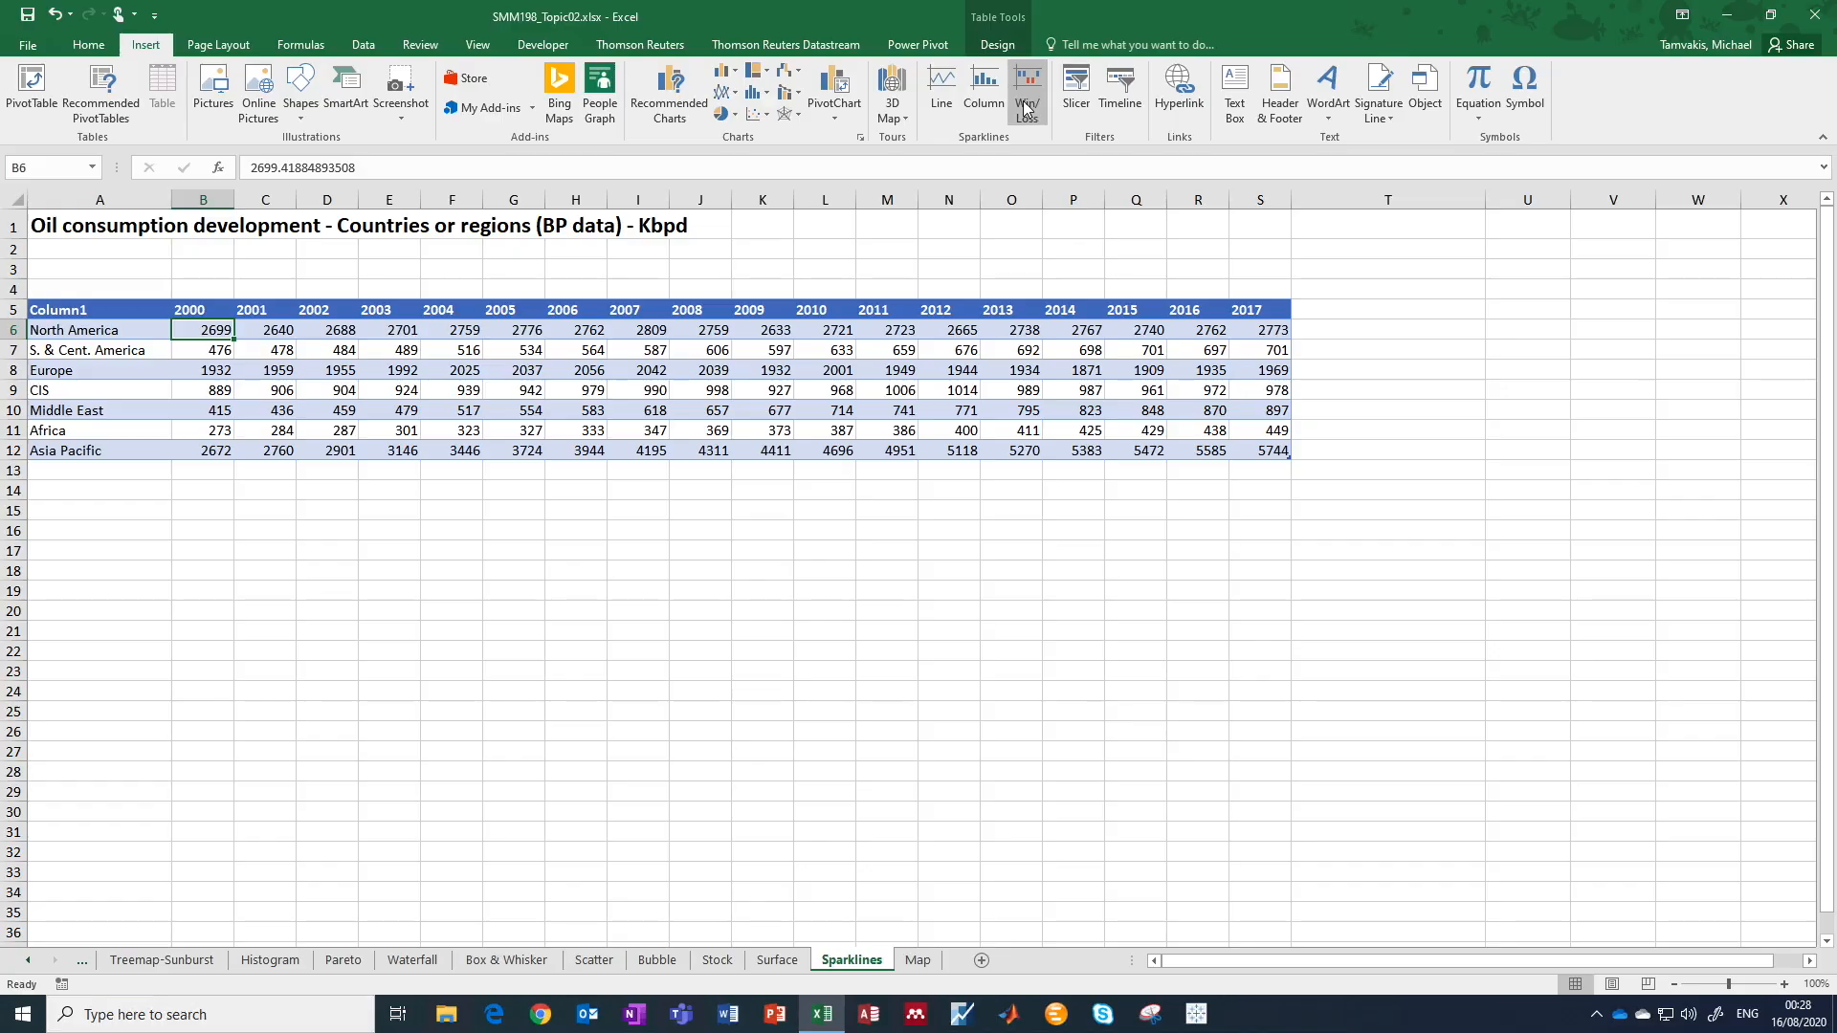
click(987, 74)
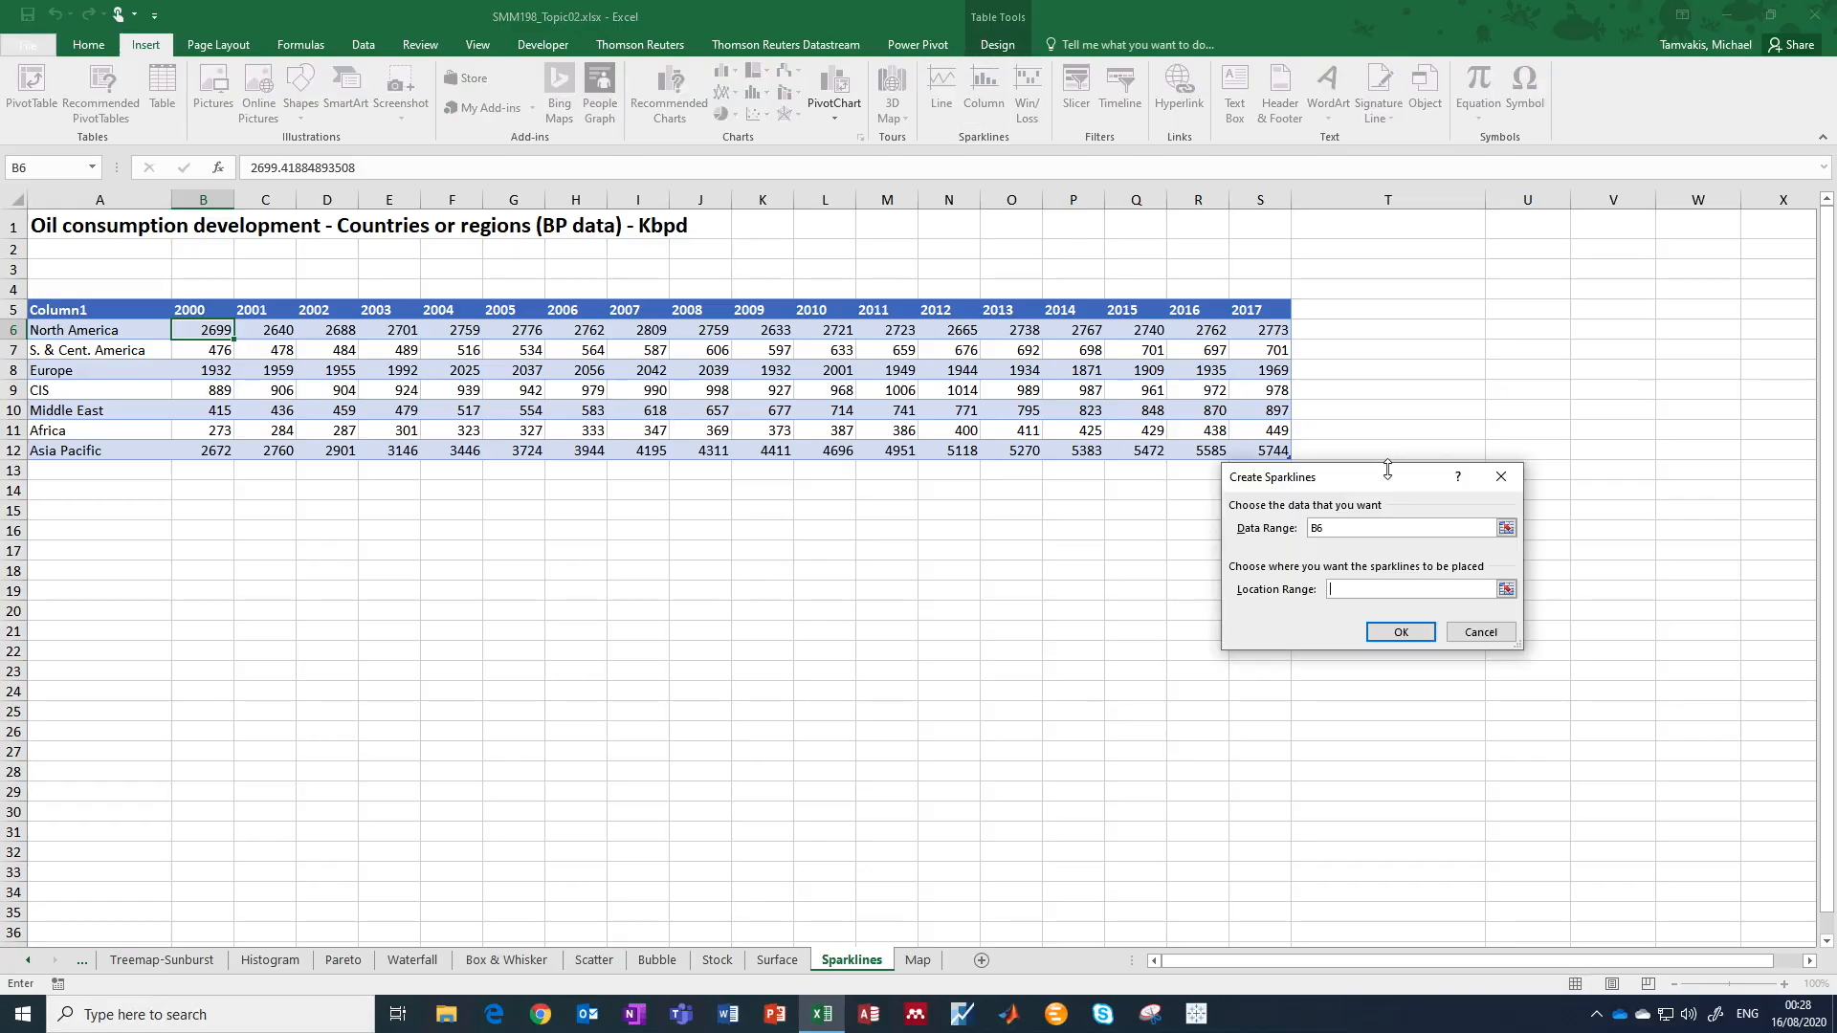
drag(1389, 479, 1066, 516)
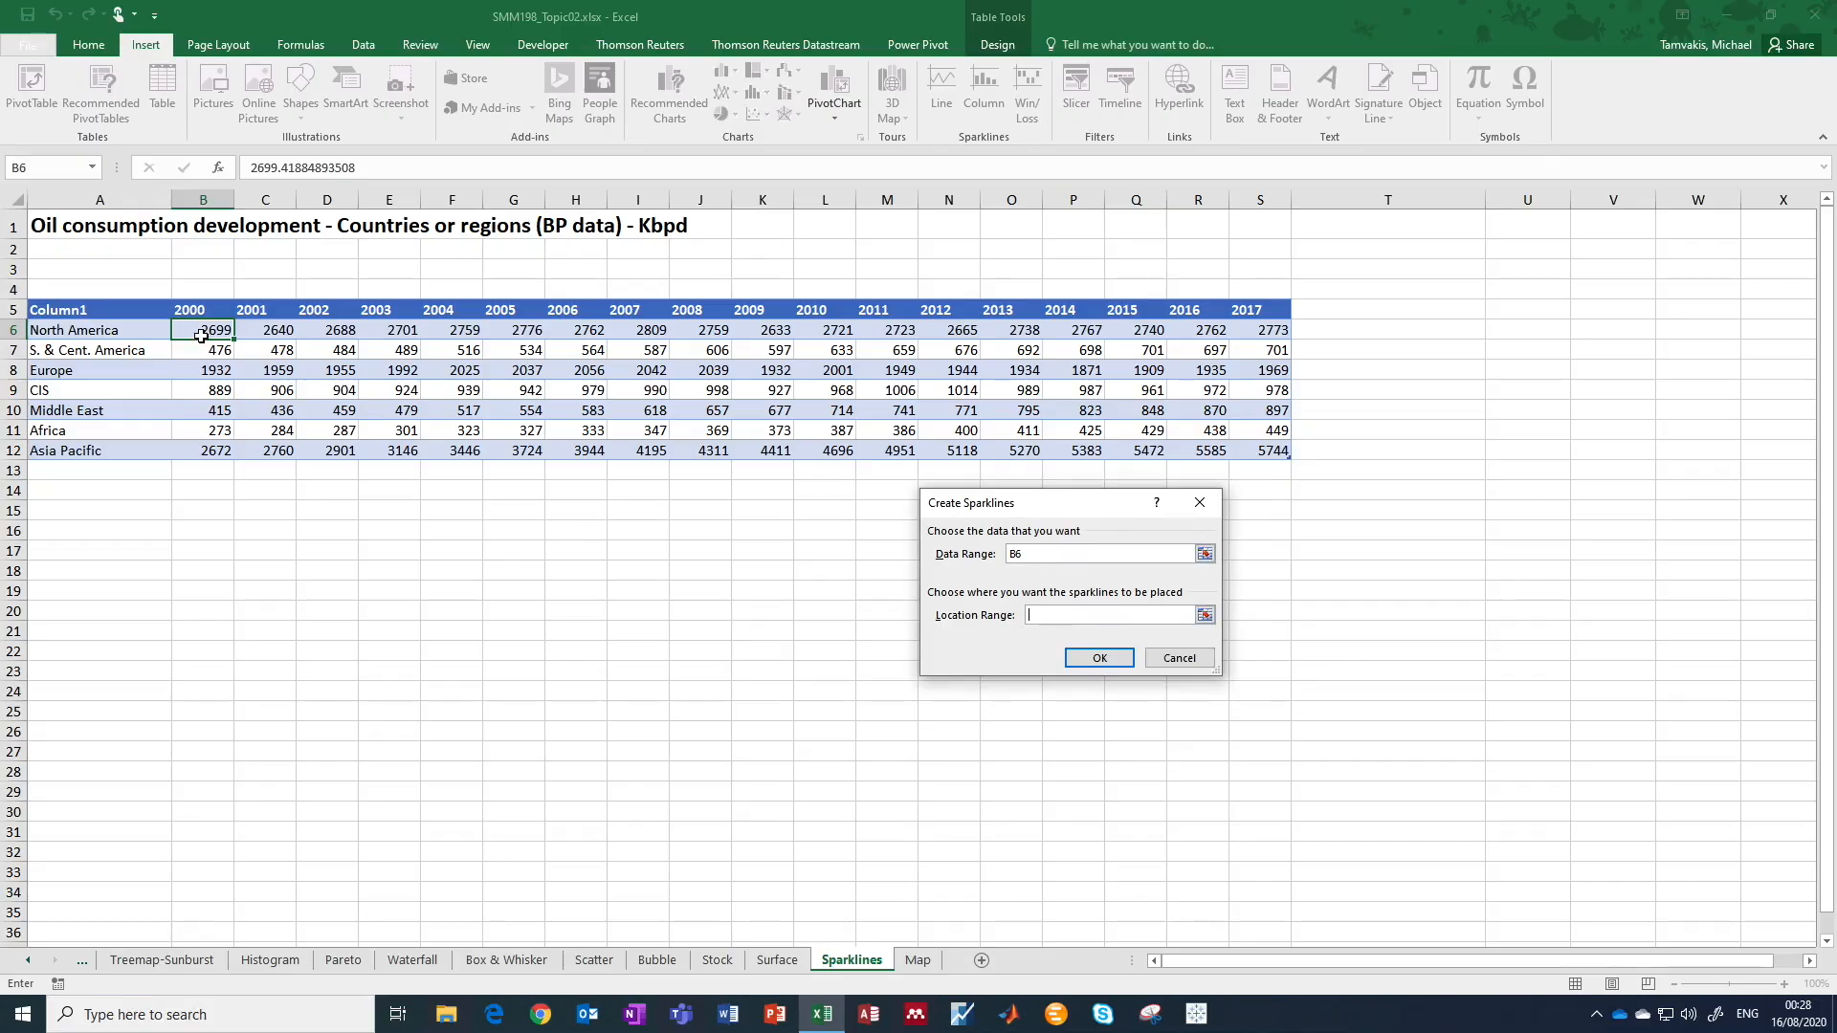
drag(199, 331, 1260, 451)
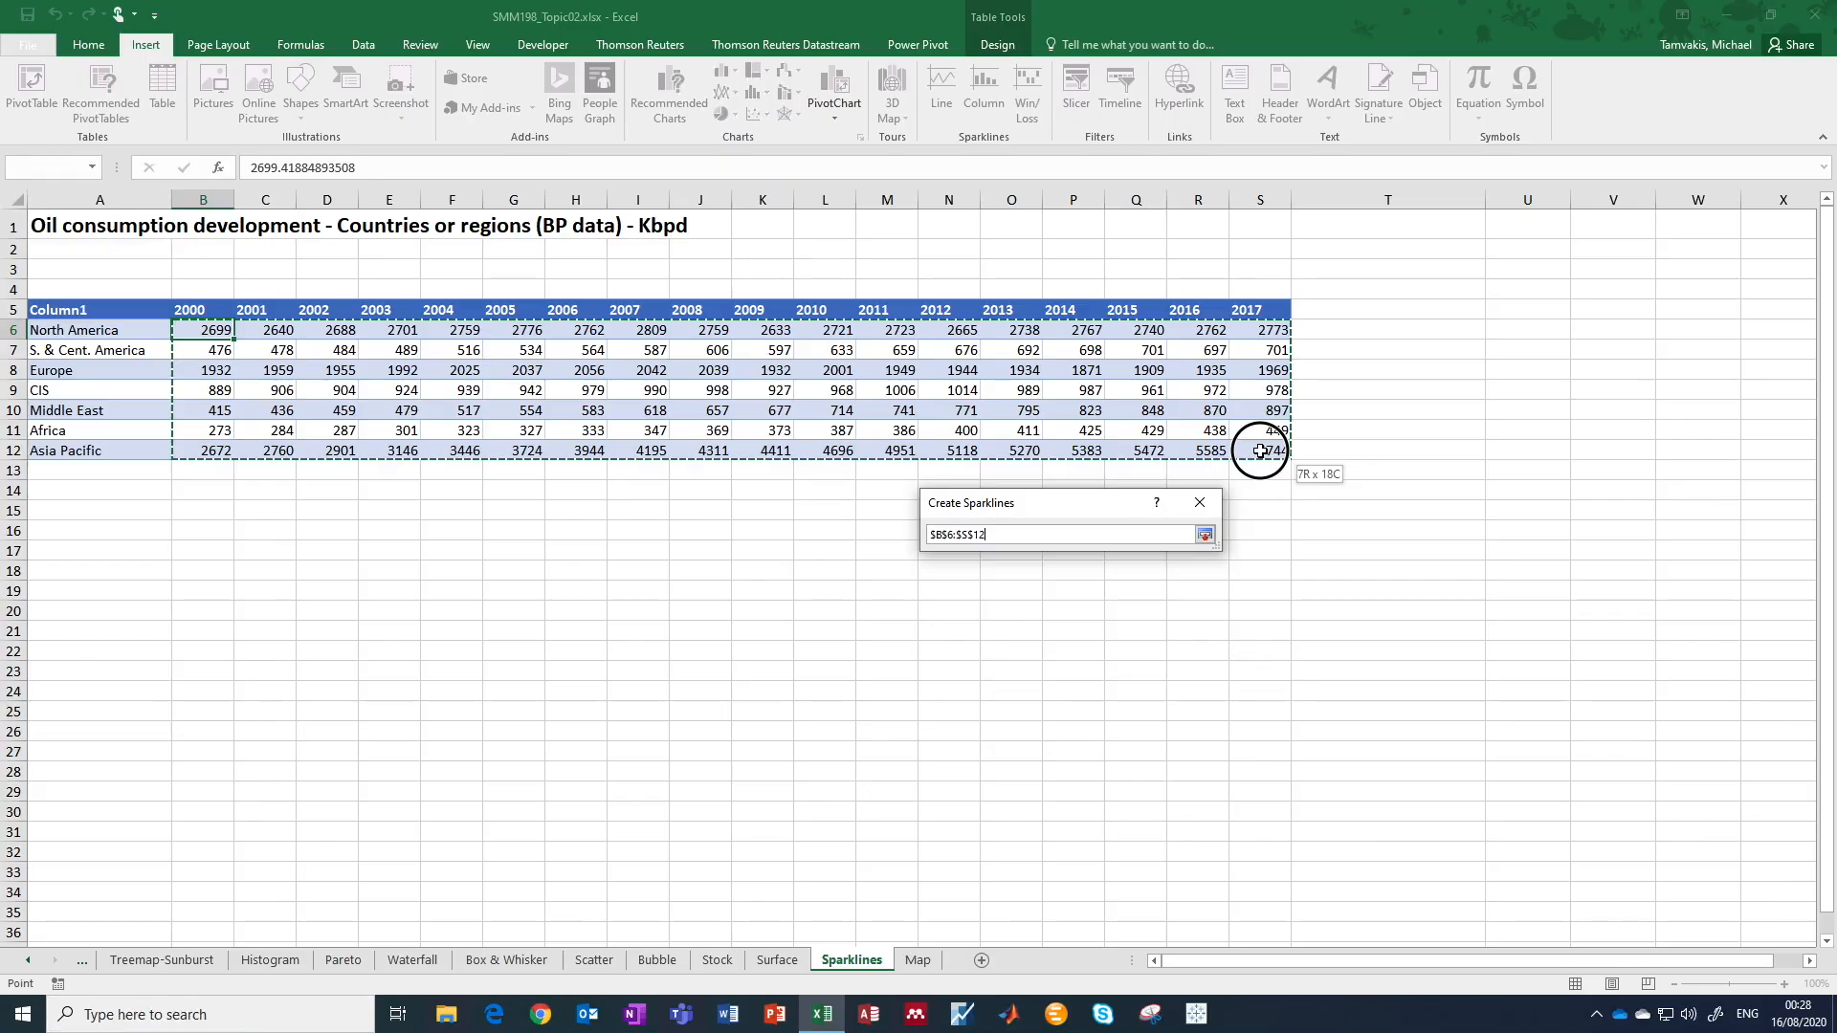
drag(1260, 450, 1260, 451)
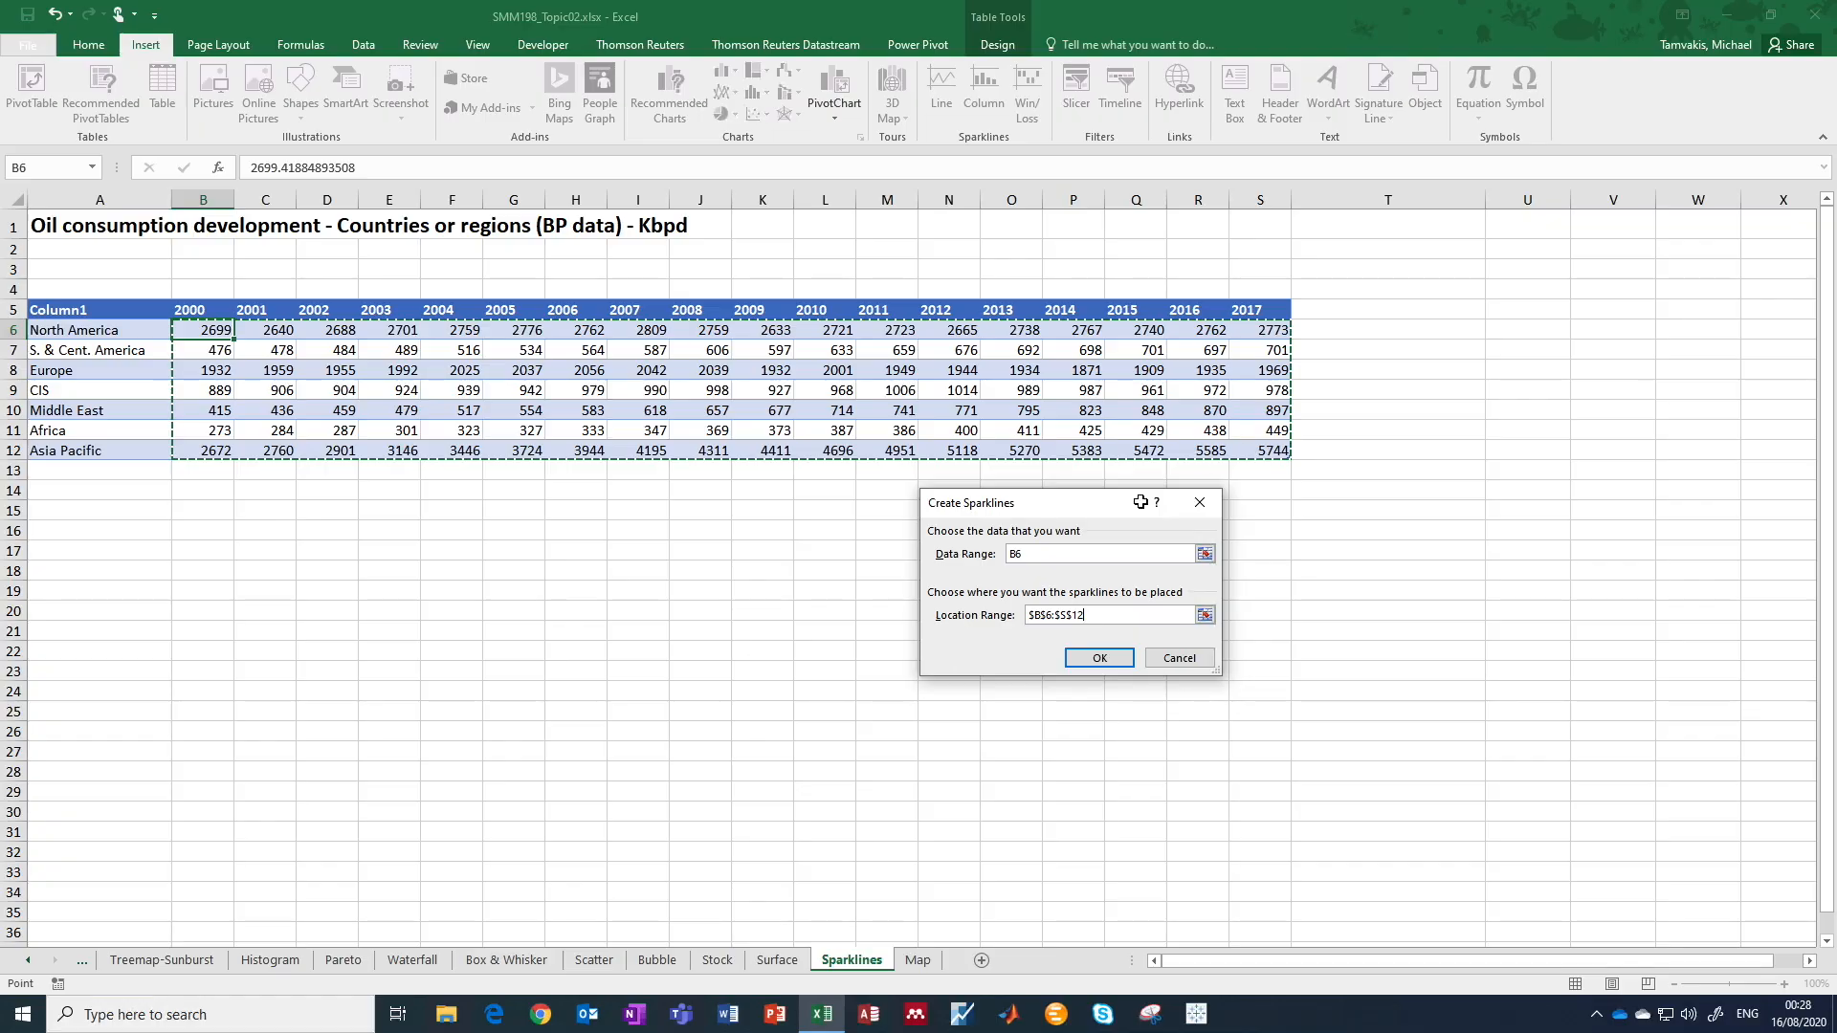
drag(1090, 614, 1021, 622)
key(BackSpace)
Create the column sparklines from data range B6:S12 with the location range T6:T12.
click(1029, 550)
drag(1029, 550, 1009, 553)
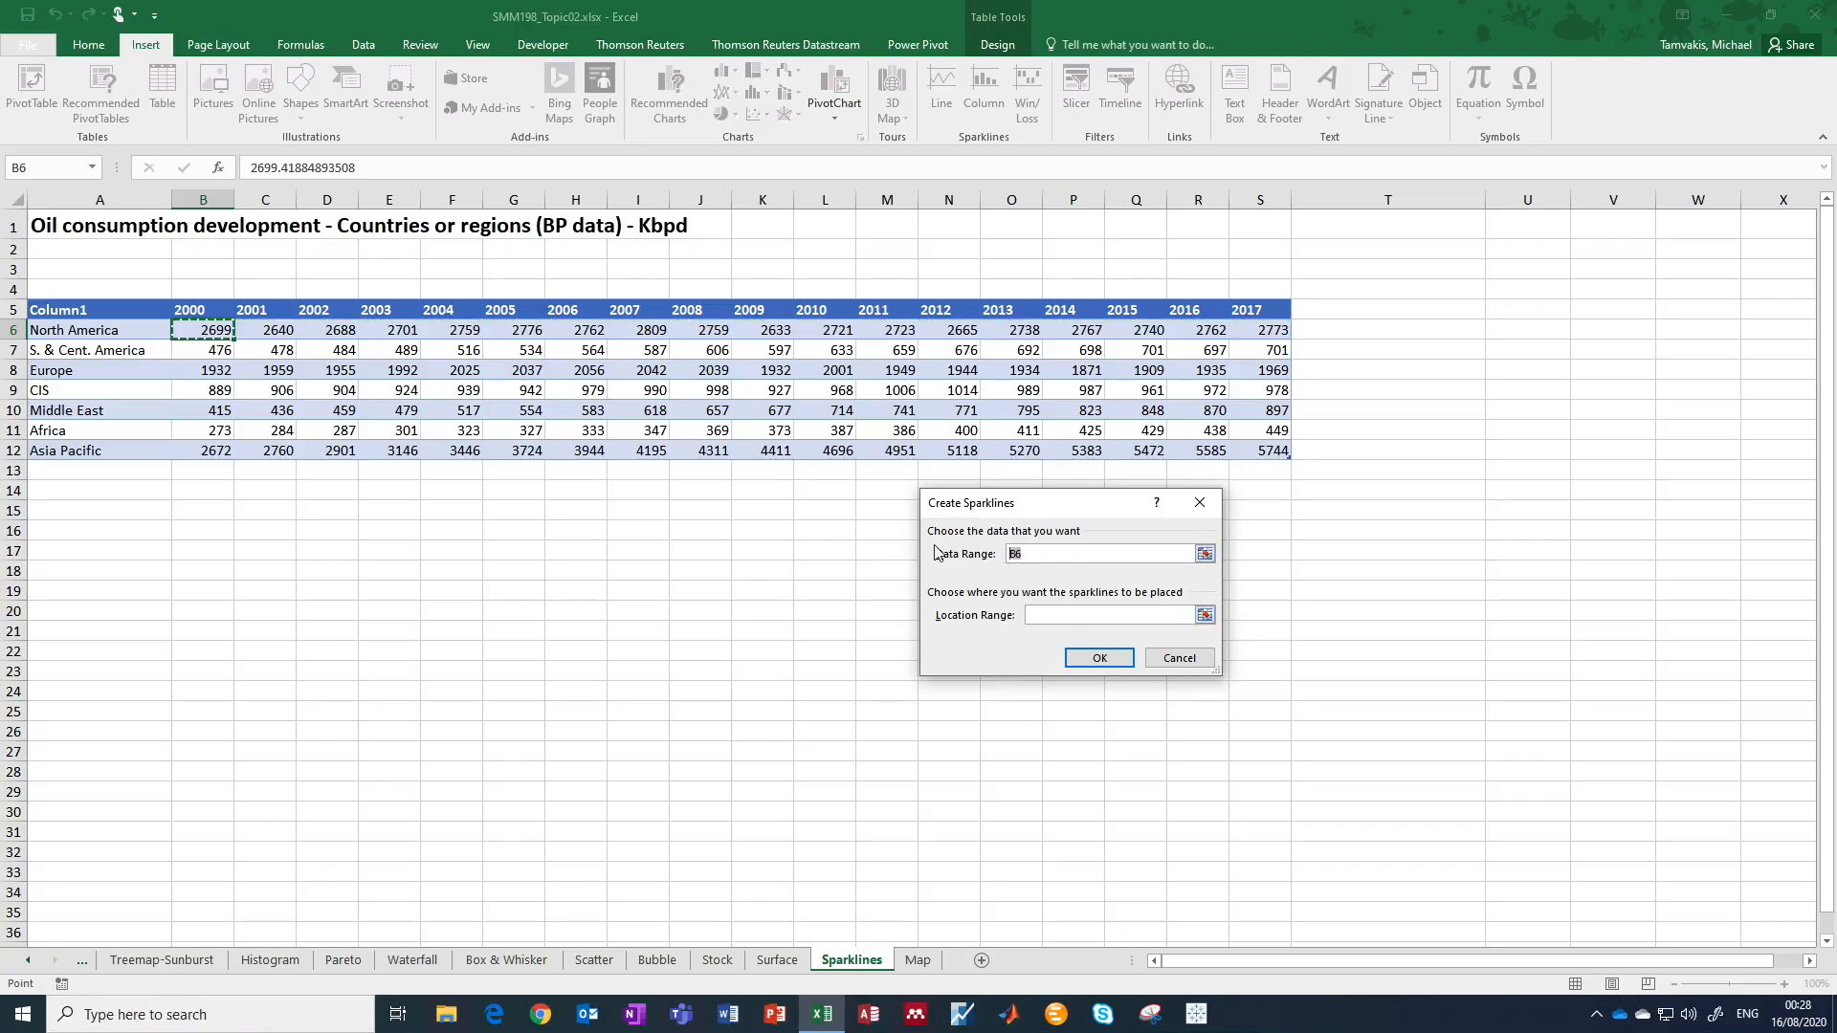
drag(215, 332, 1265, 453)
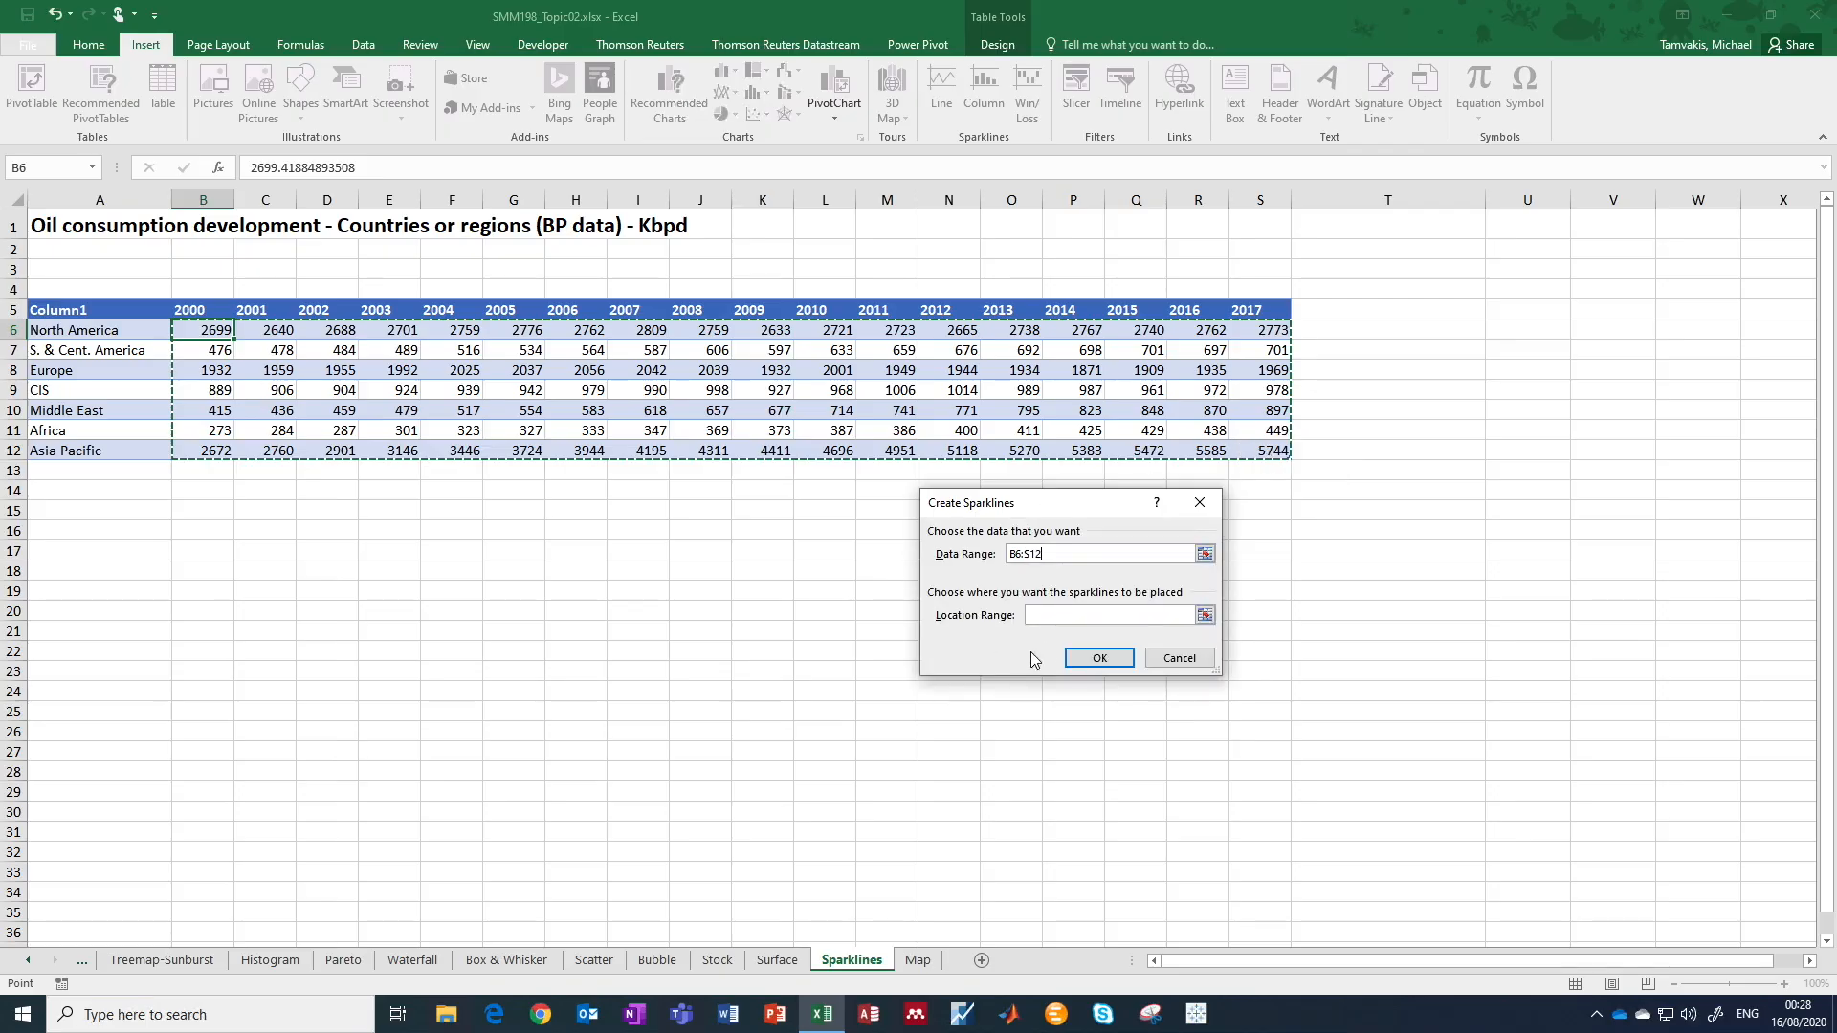
click(1066, 618)
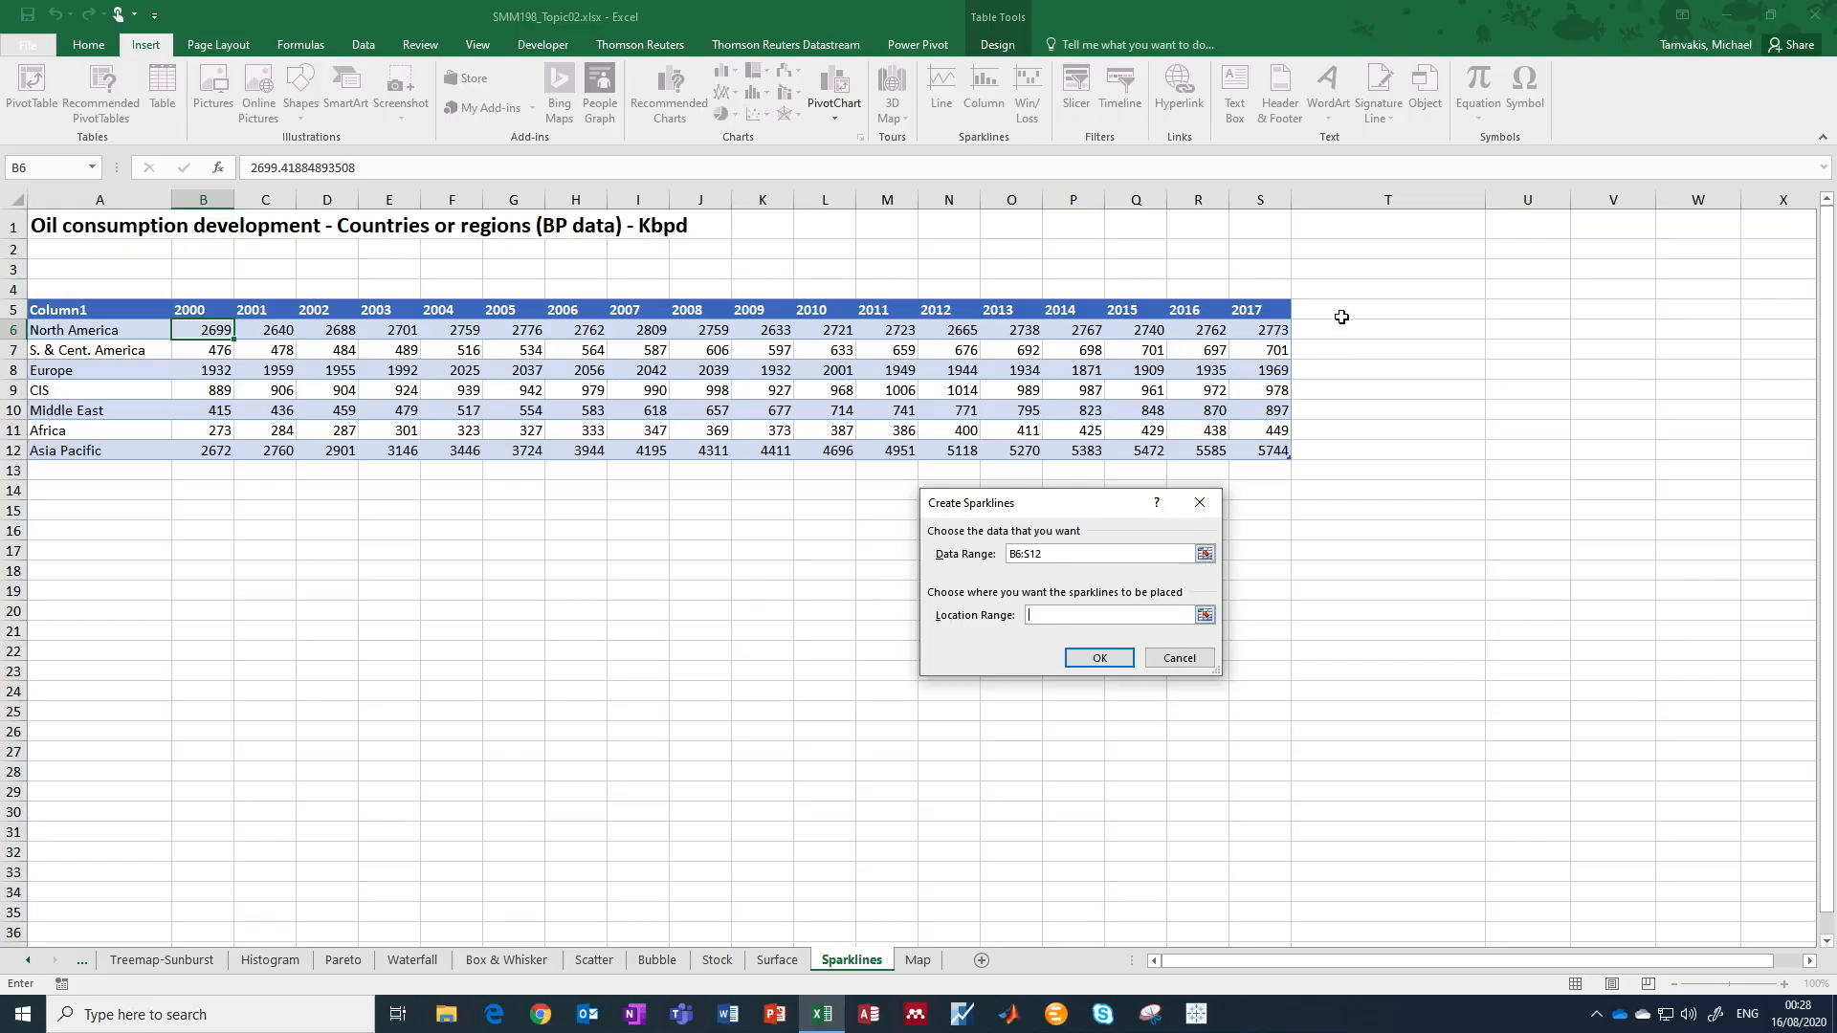
drag(1341, 329, 1338, 447)
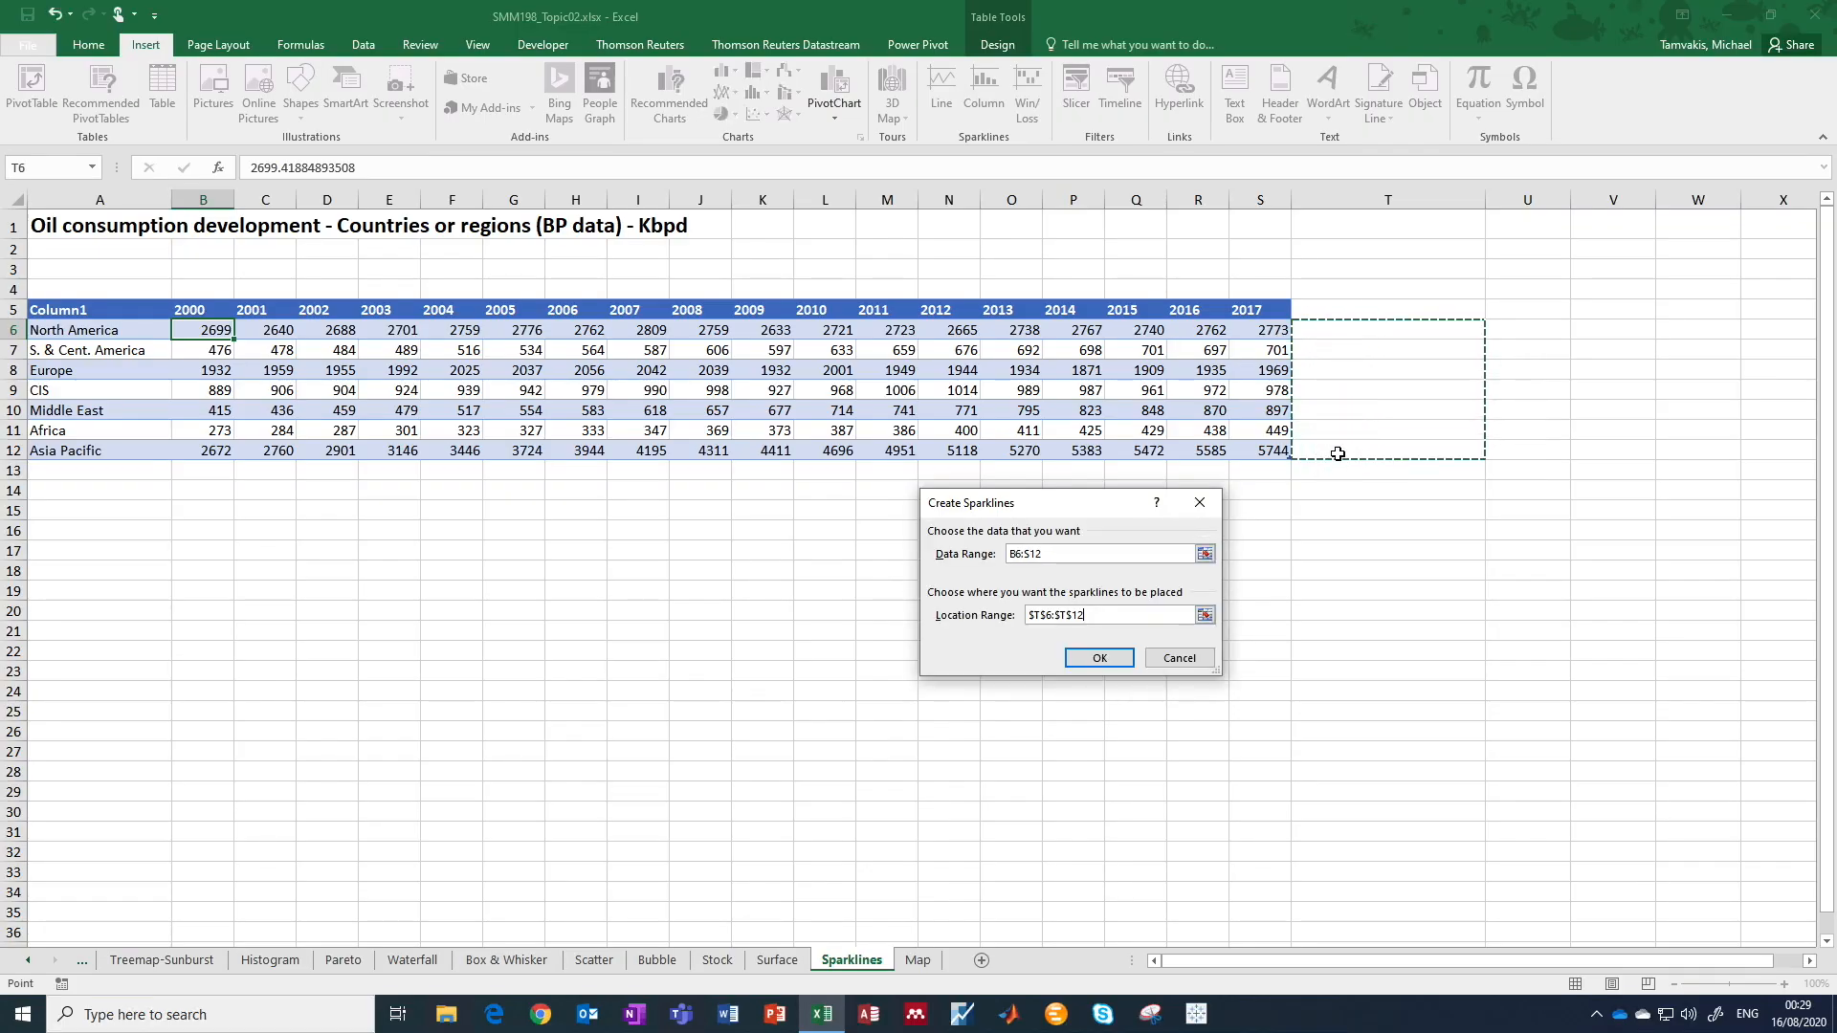
click(1100, 660)
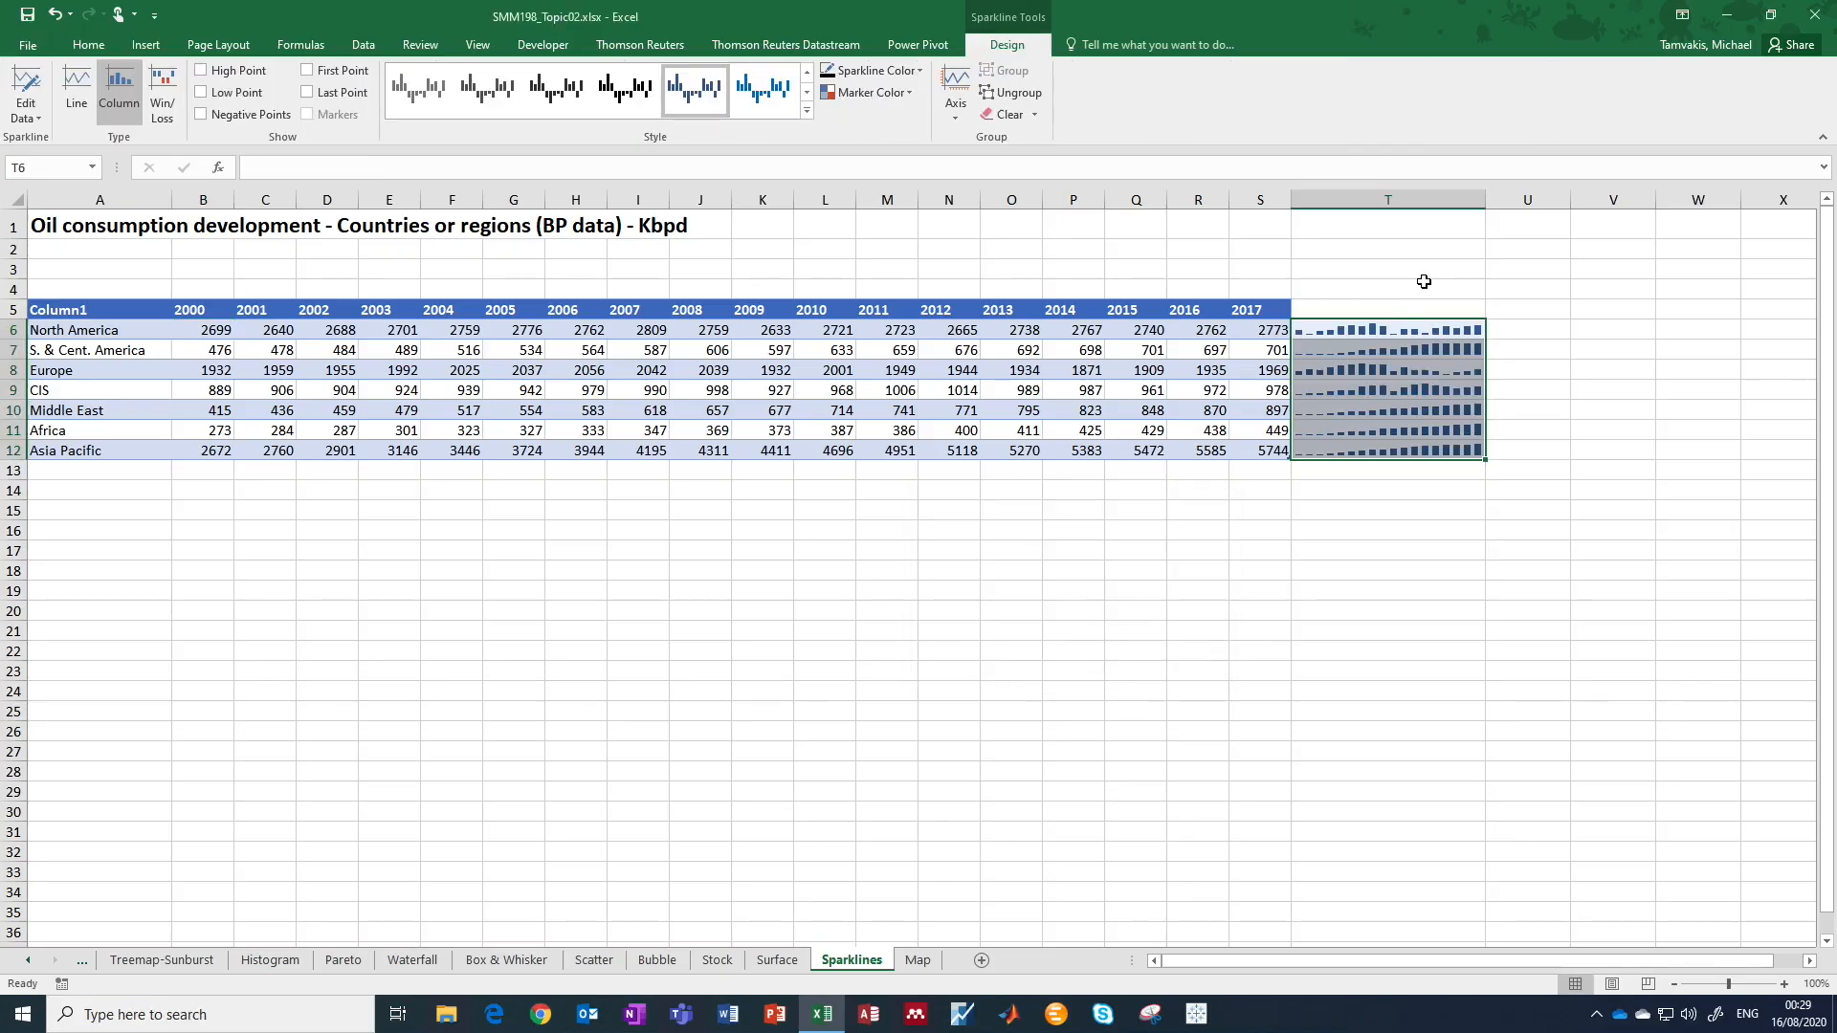
Widen column T and increase the height of rows 5 to 12 to about double to enlarge the sparklines.
drag(1489, 197, 1598, 201)
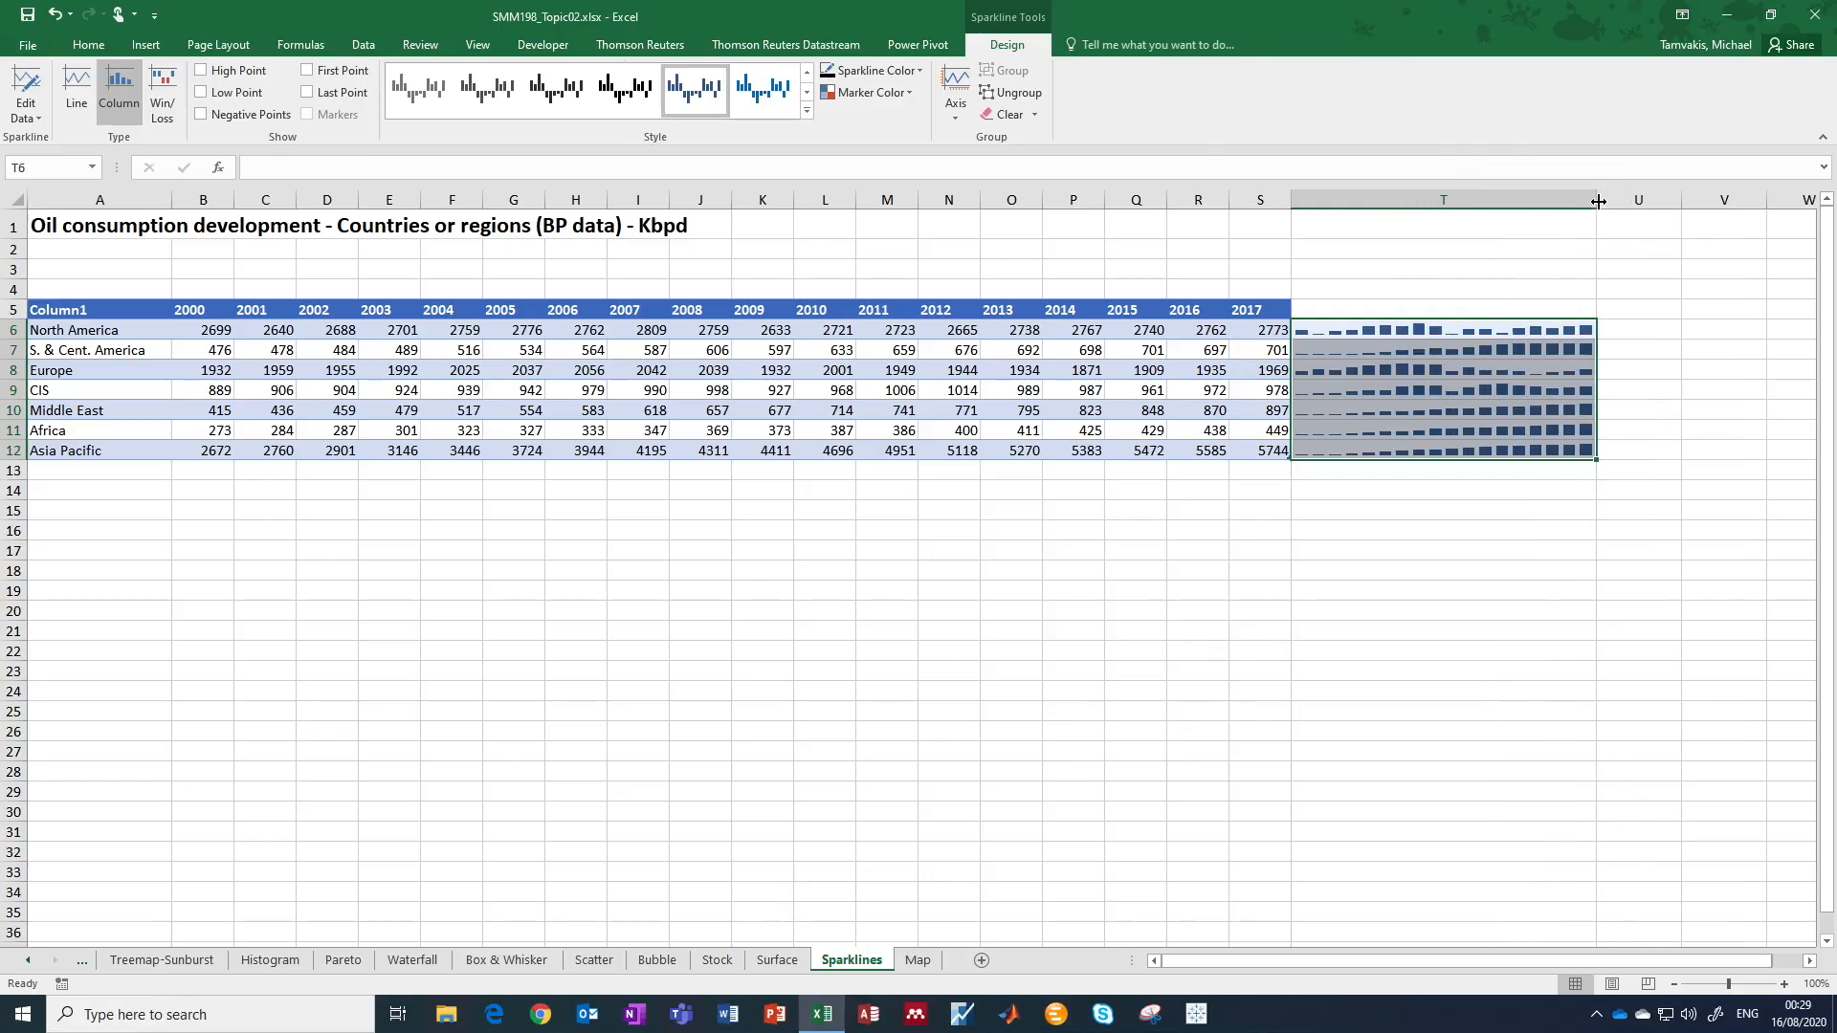
click(1351, 568)
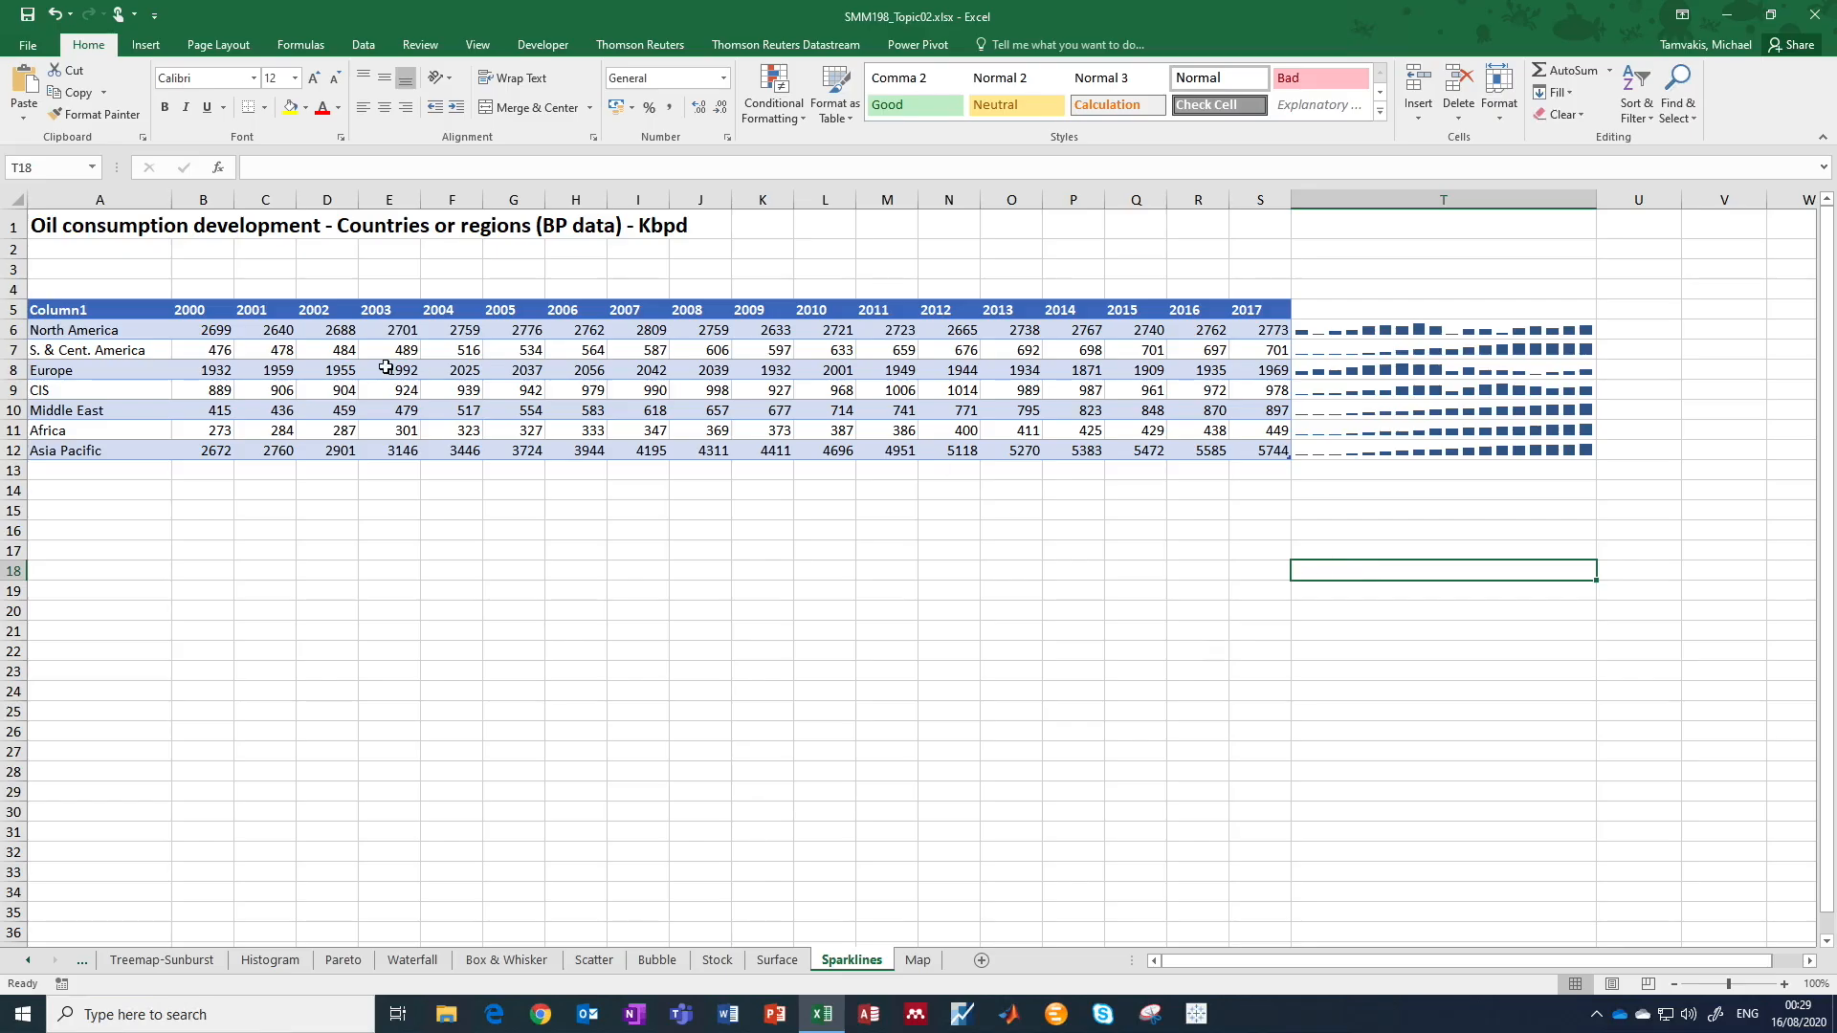
drag(13, 309, 19, 461)
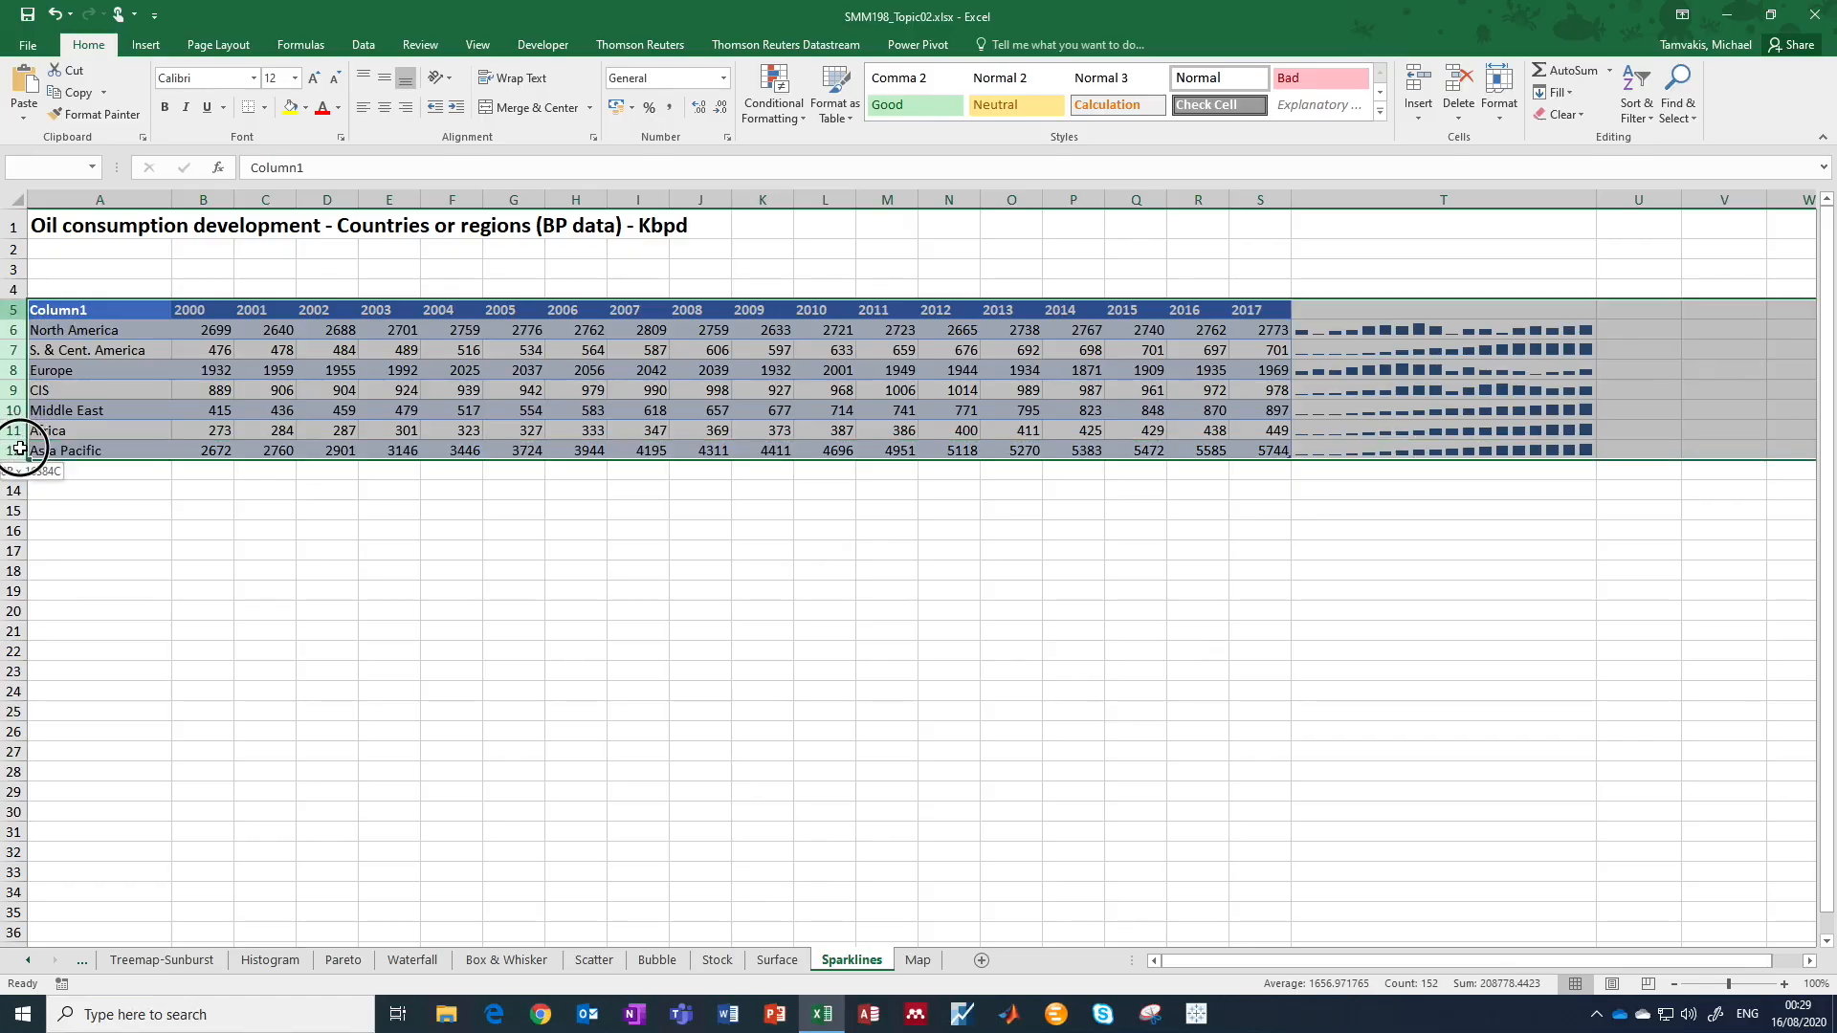
drag(14, 380, 9, 402)
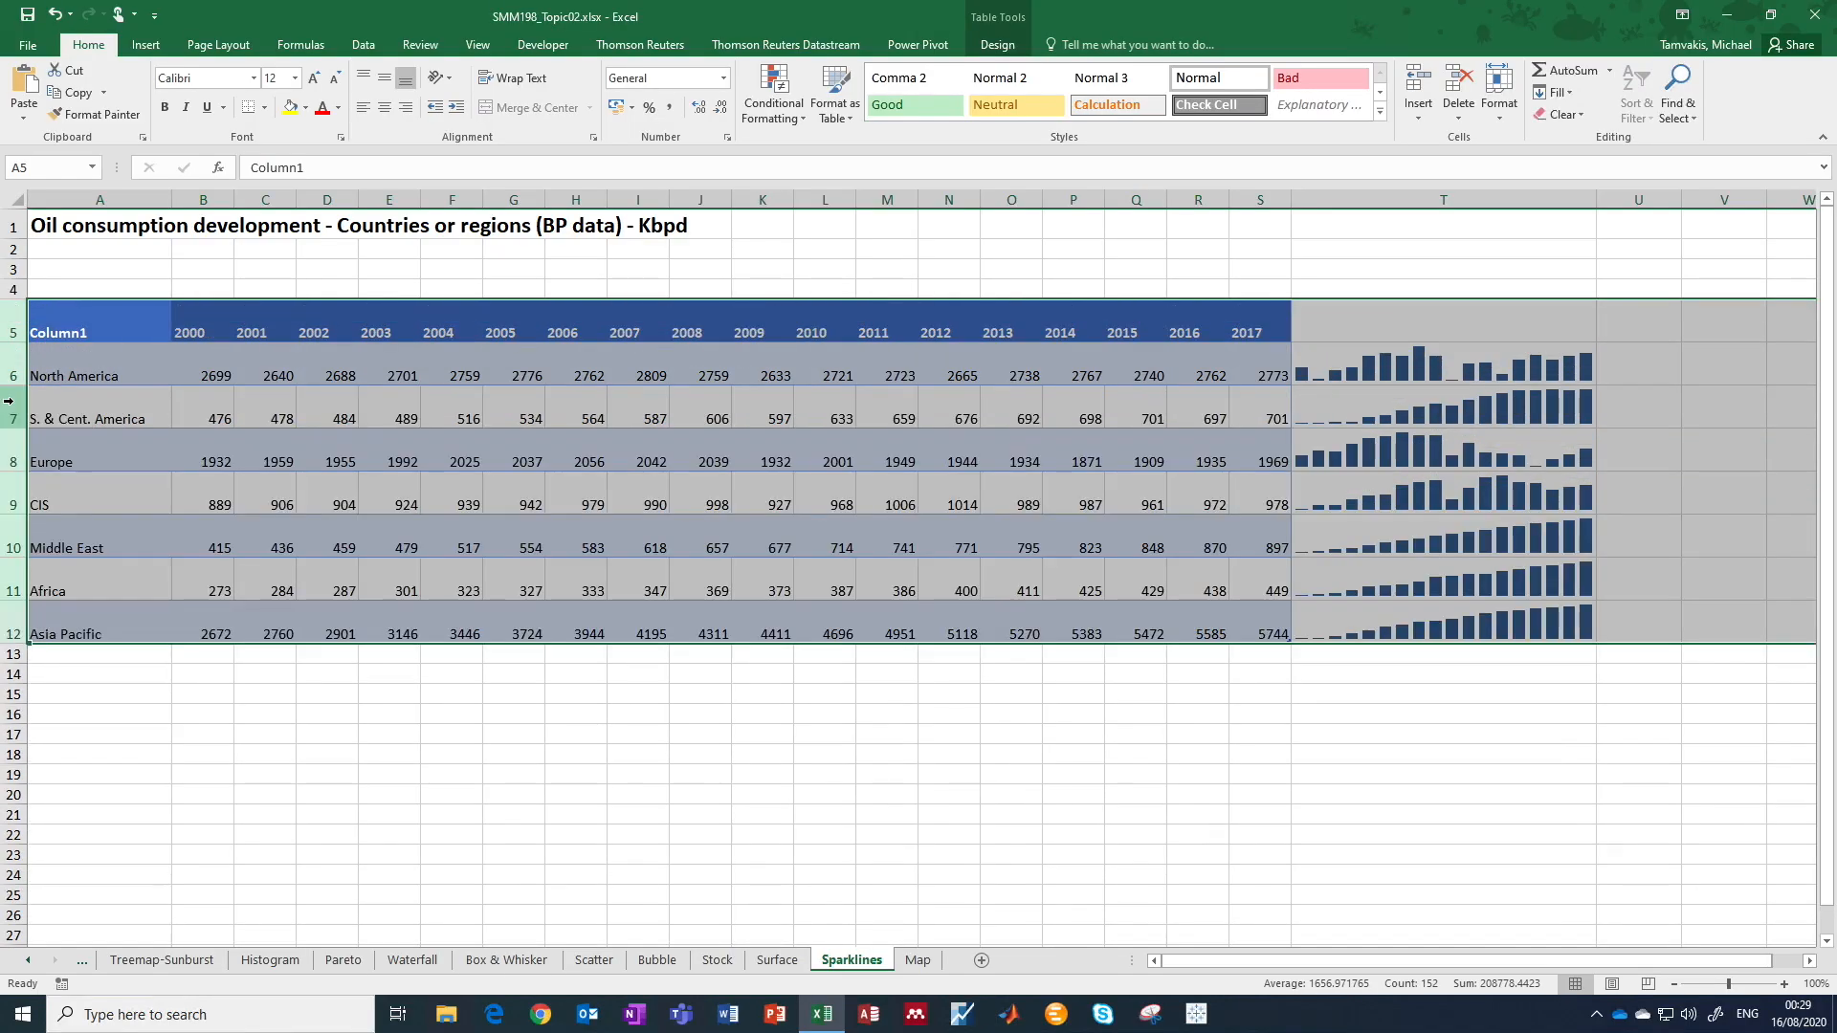
click(1312, 352)
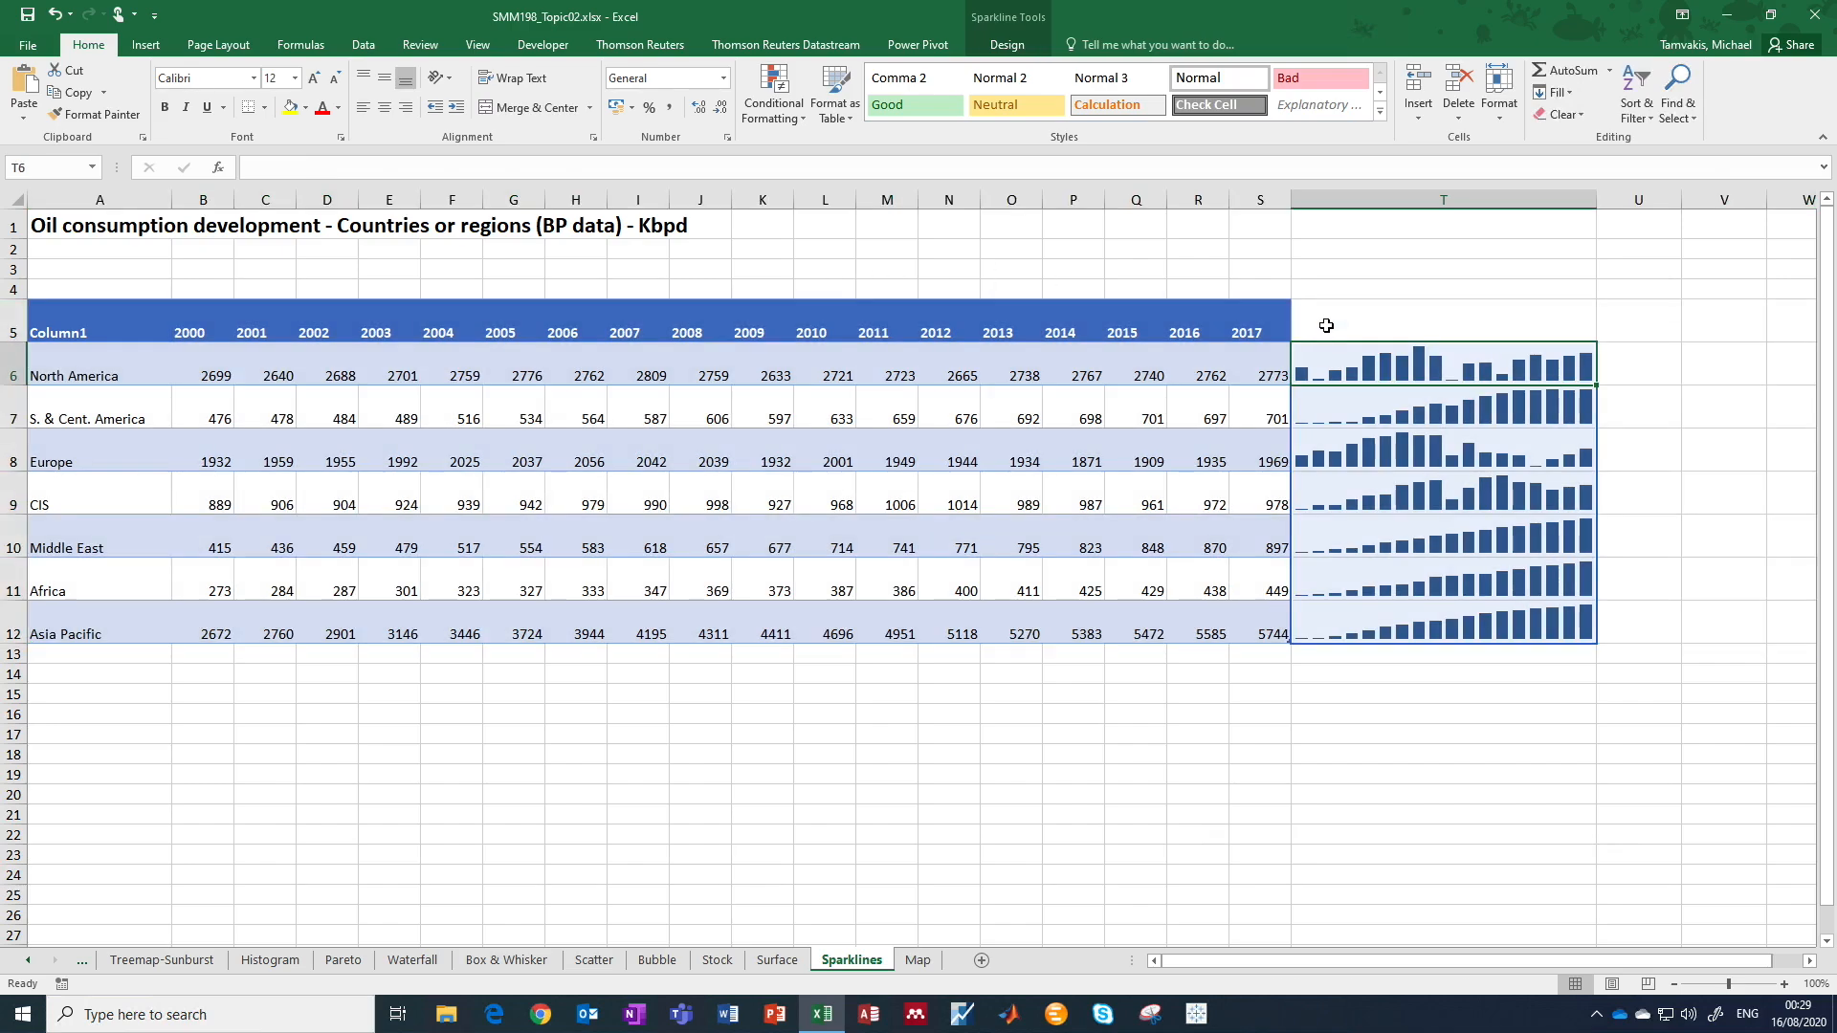
click(1325, 328)
click(1336, 359)
click(1341, 714)
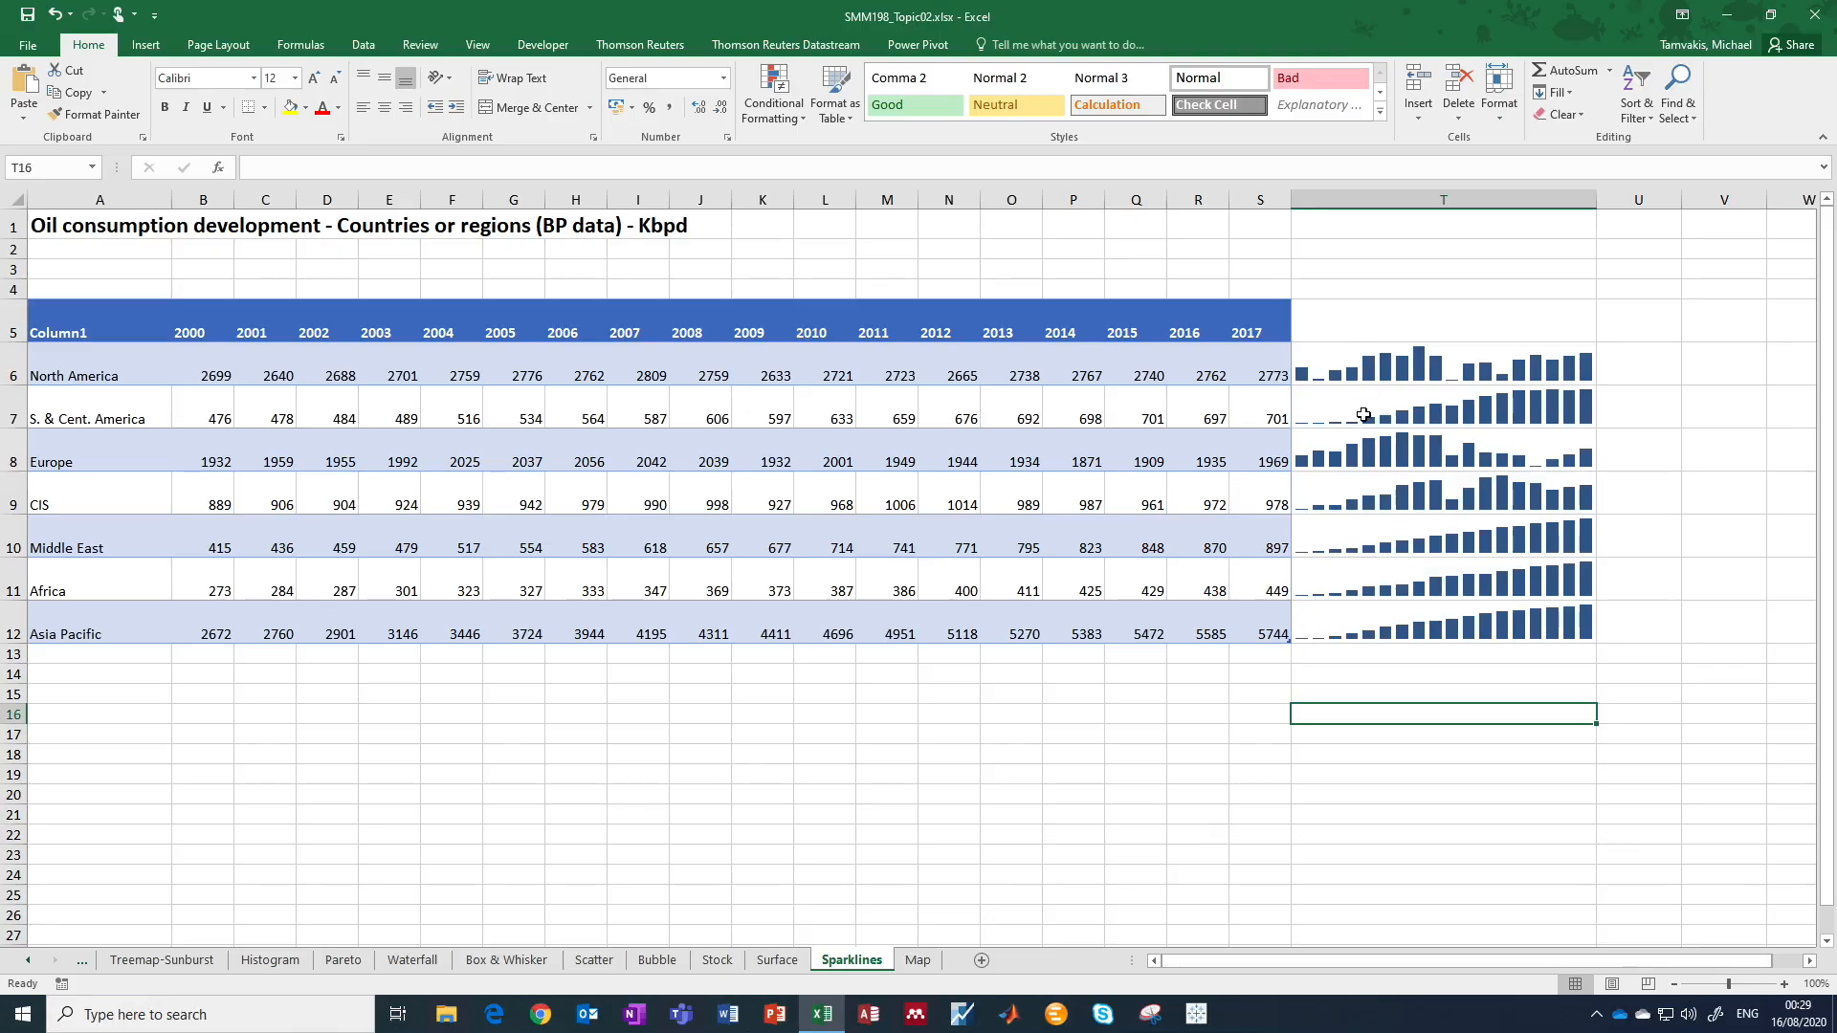
Mark the high point of each sparkline in column T in standard red.
click(1363, 458)
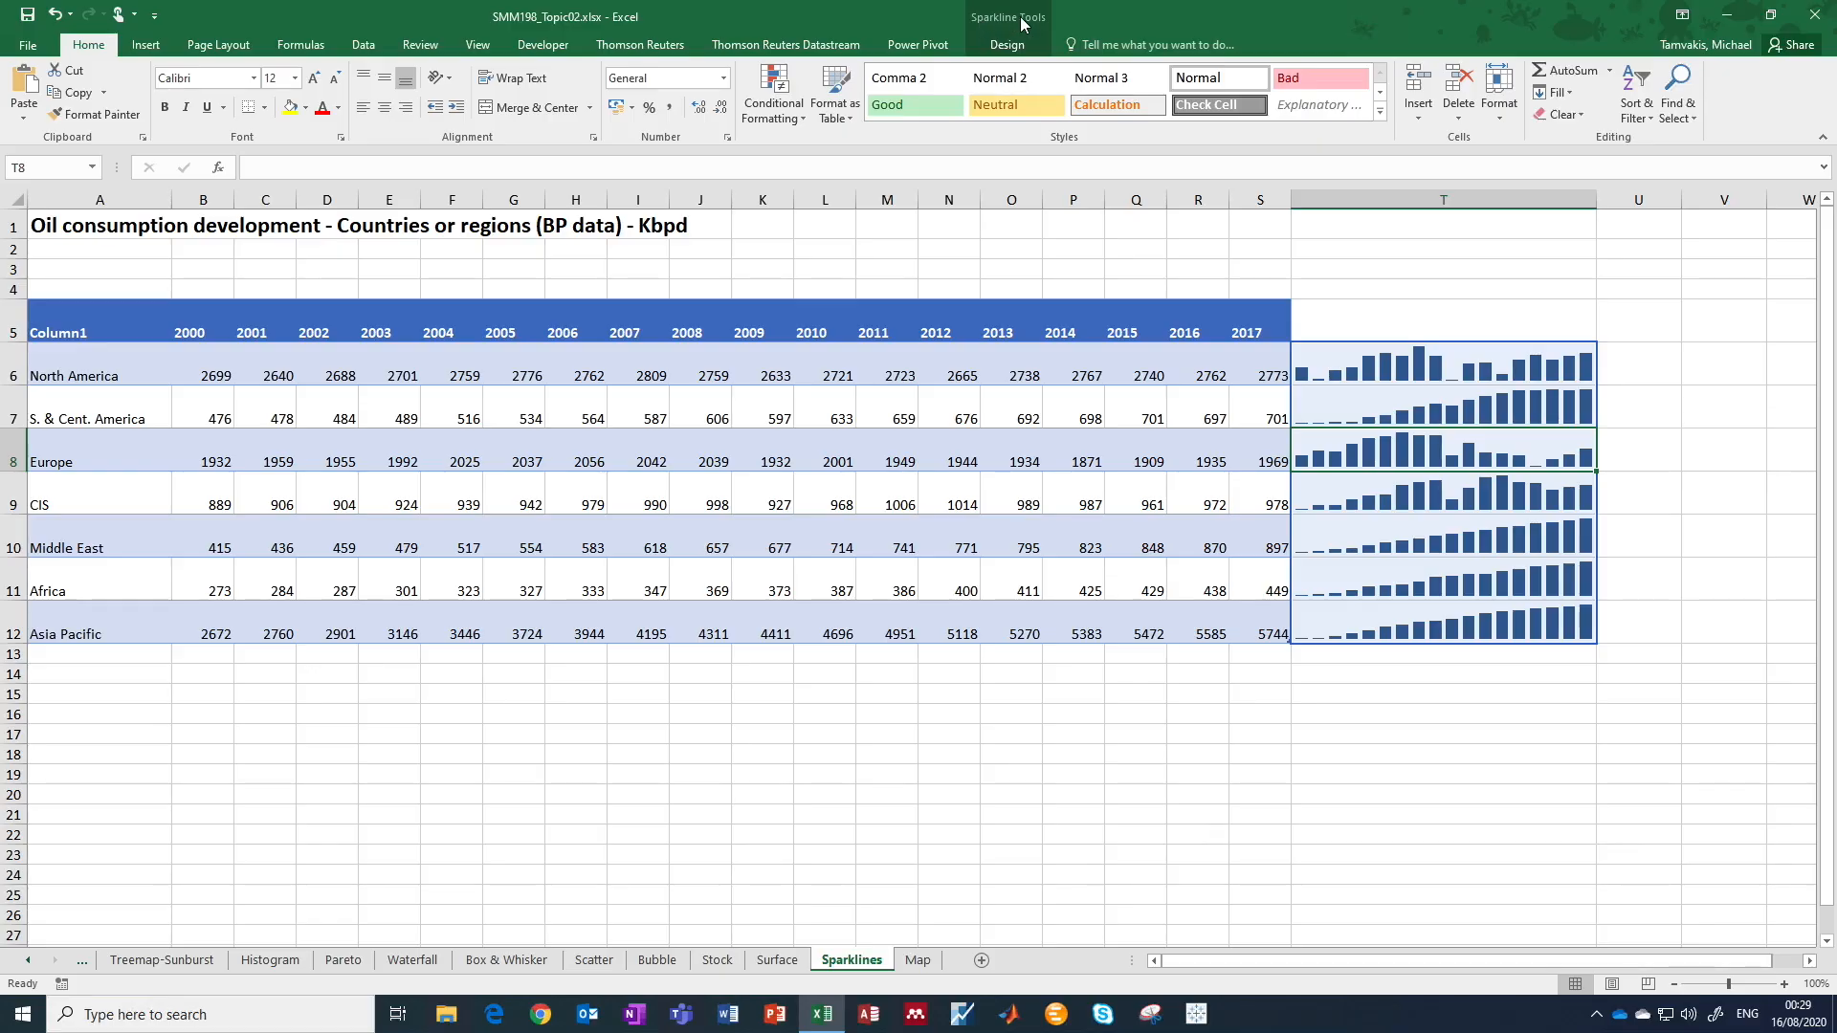
click(1009, 45)
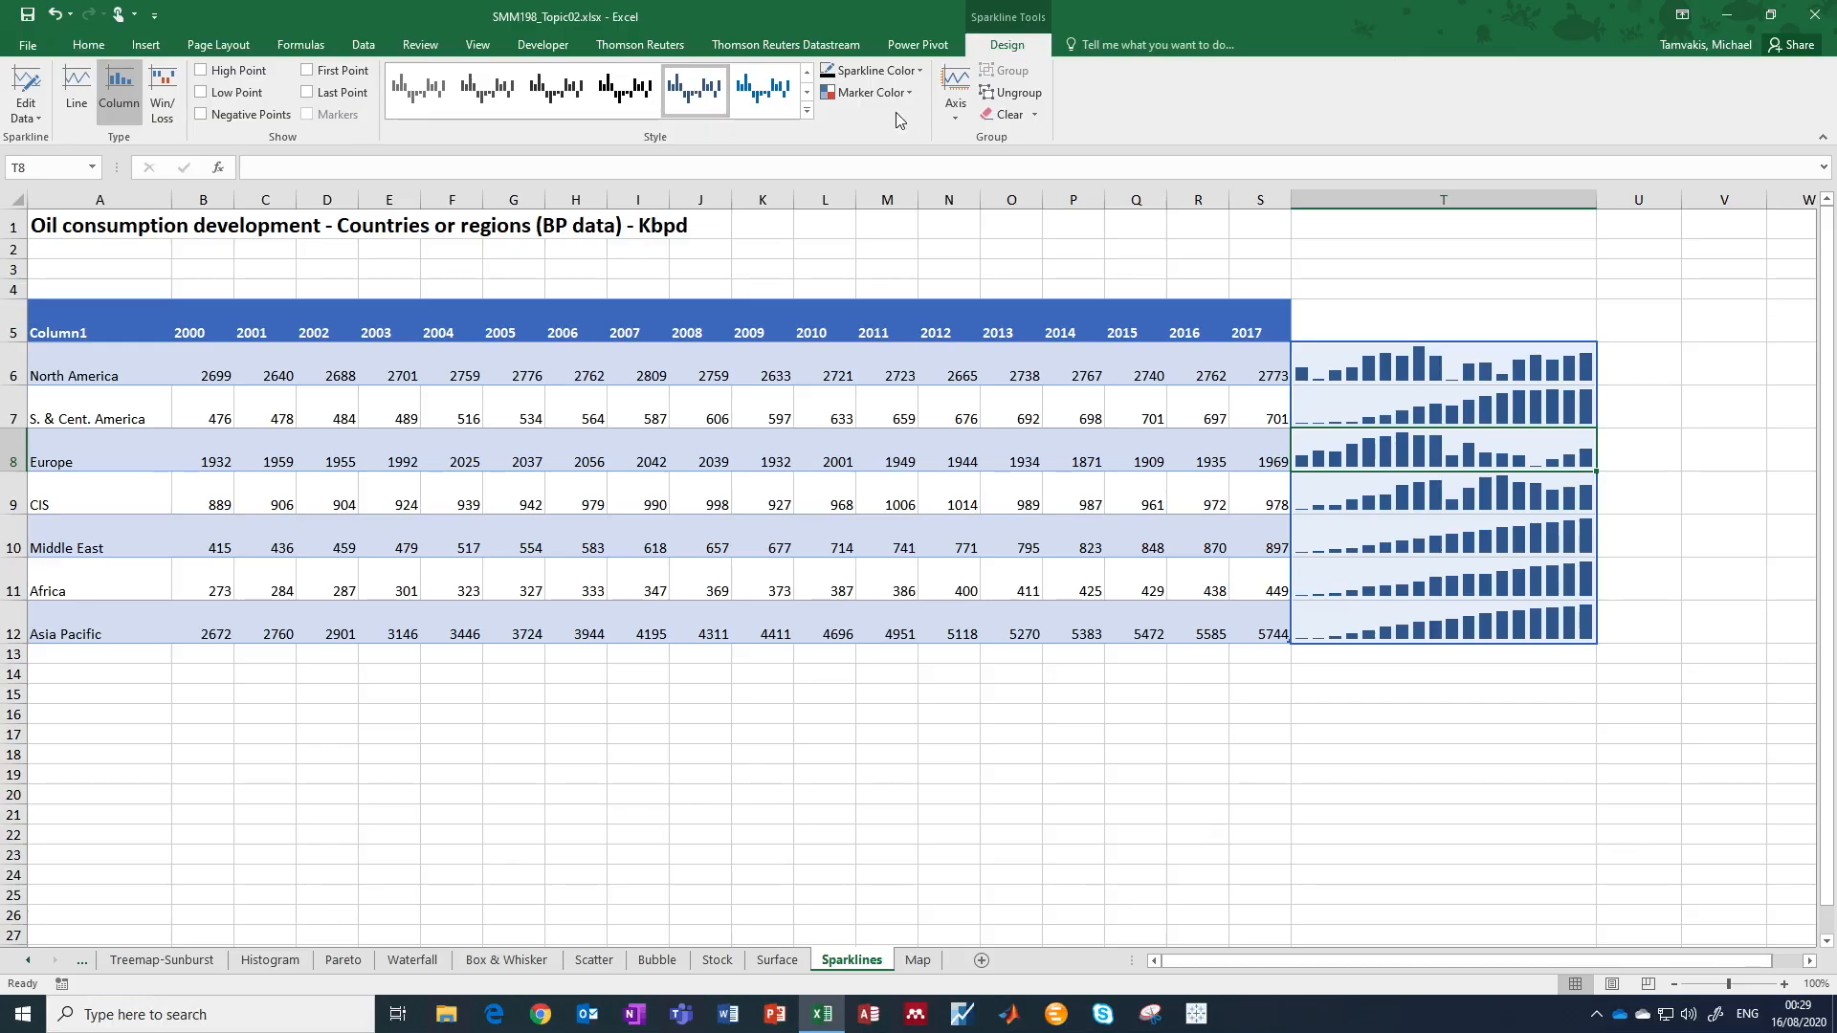
click(807, 113)
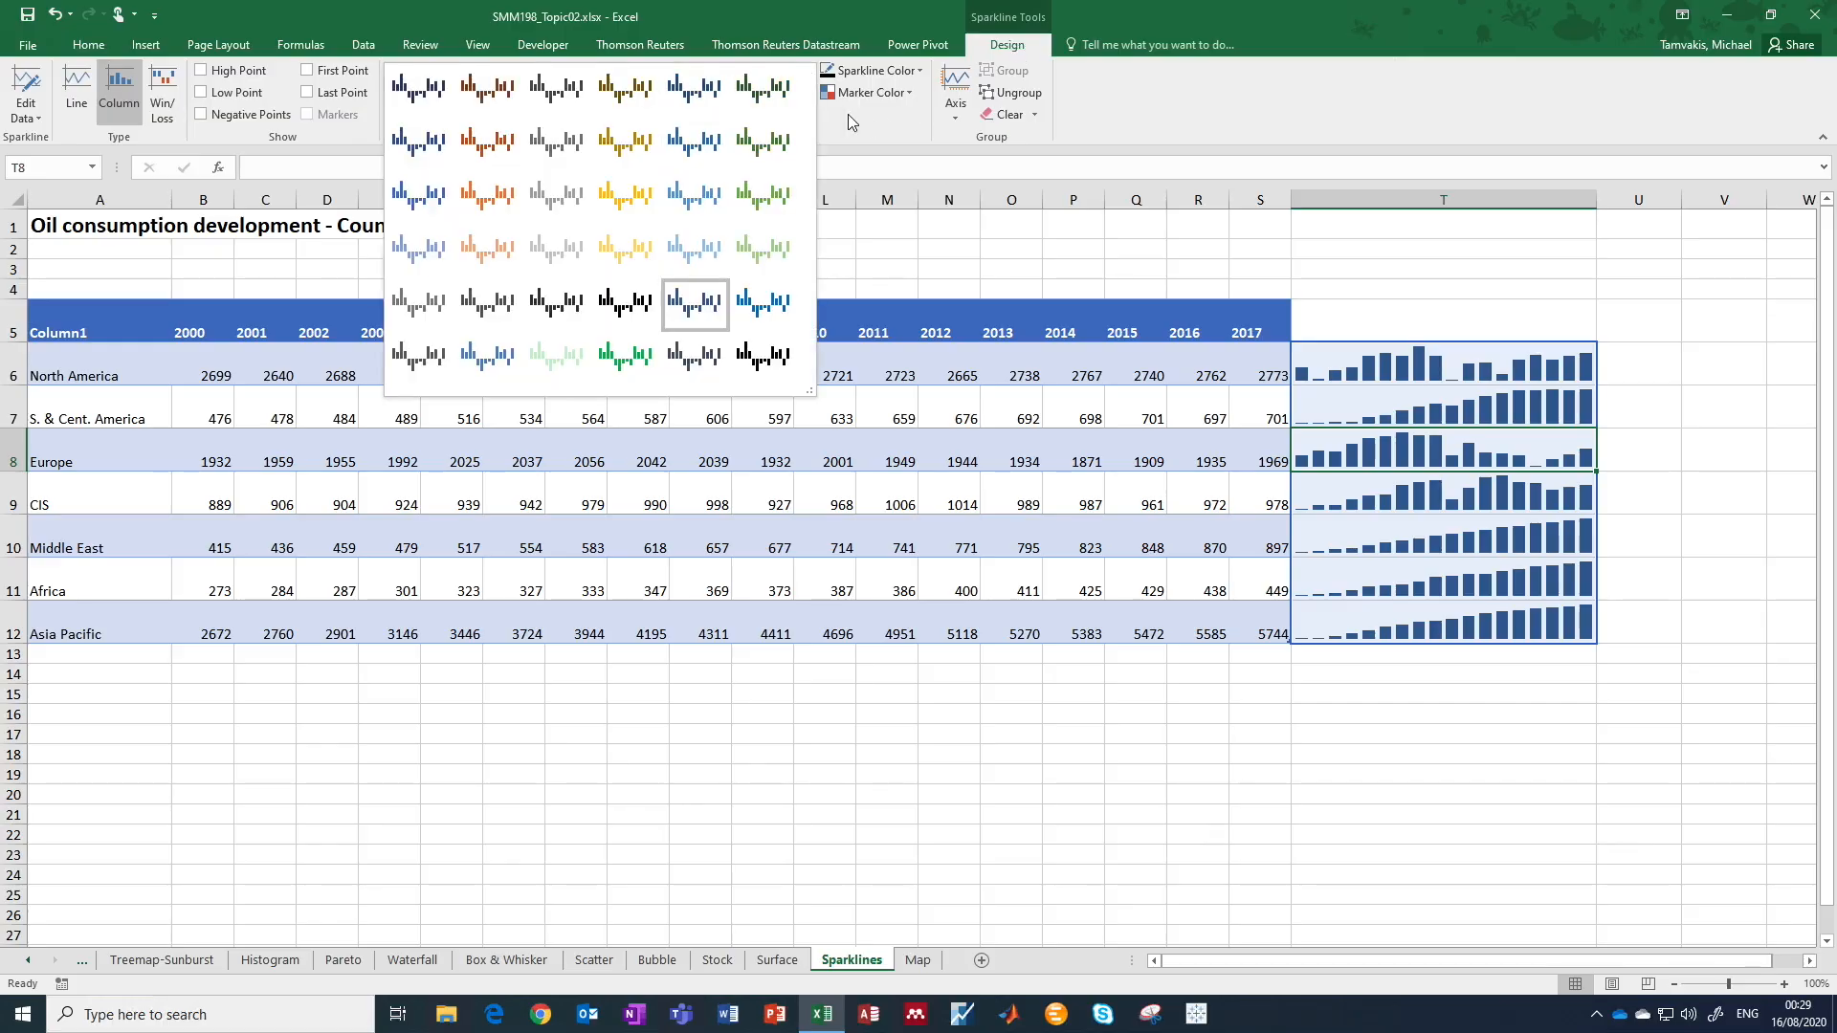
click(848, 113)
click(909, 92)
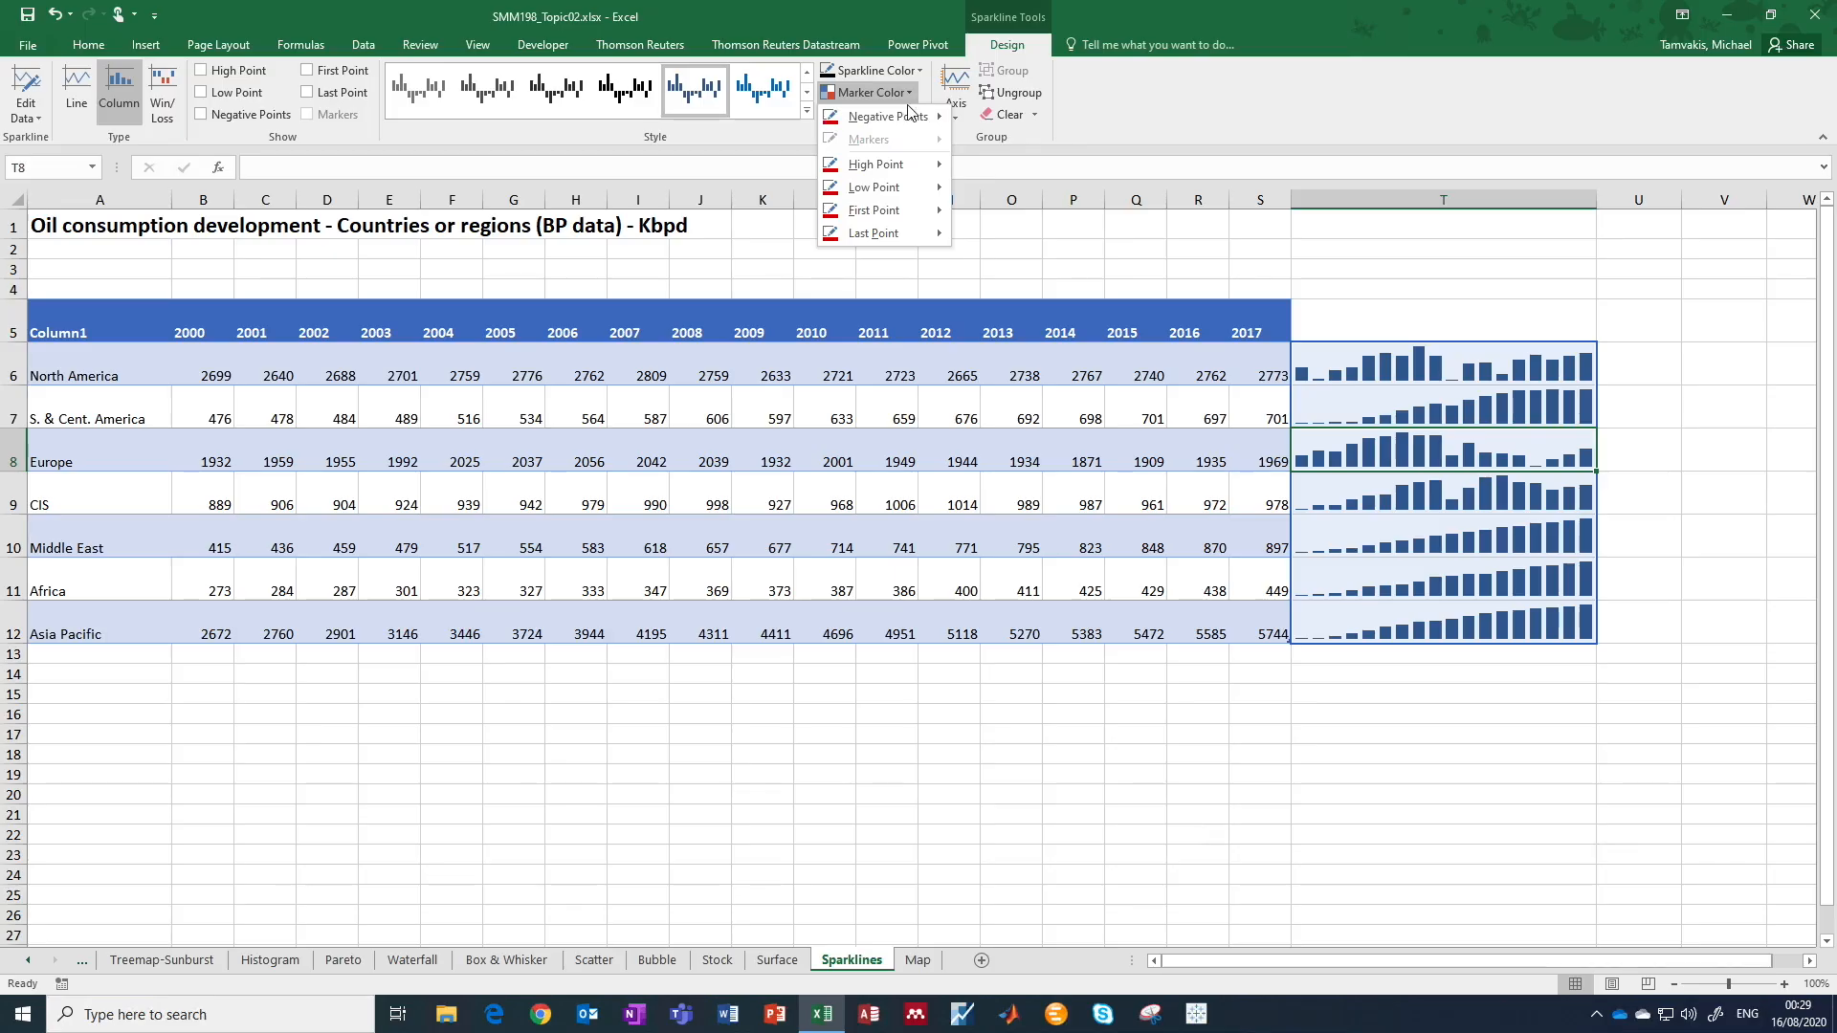
mouse_move(901, 168)
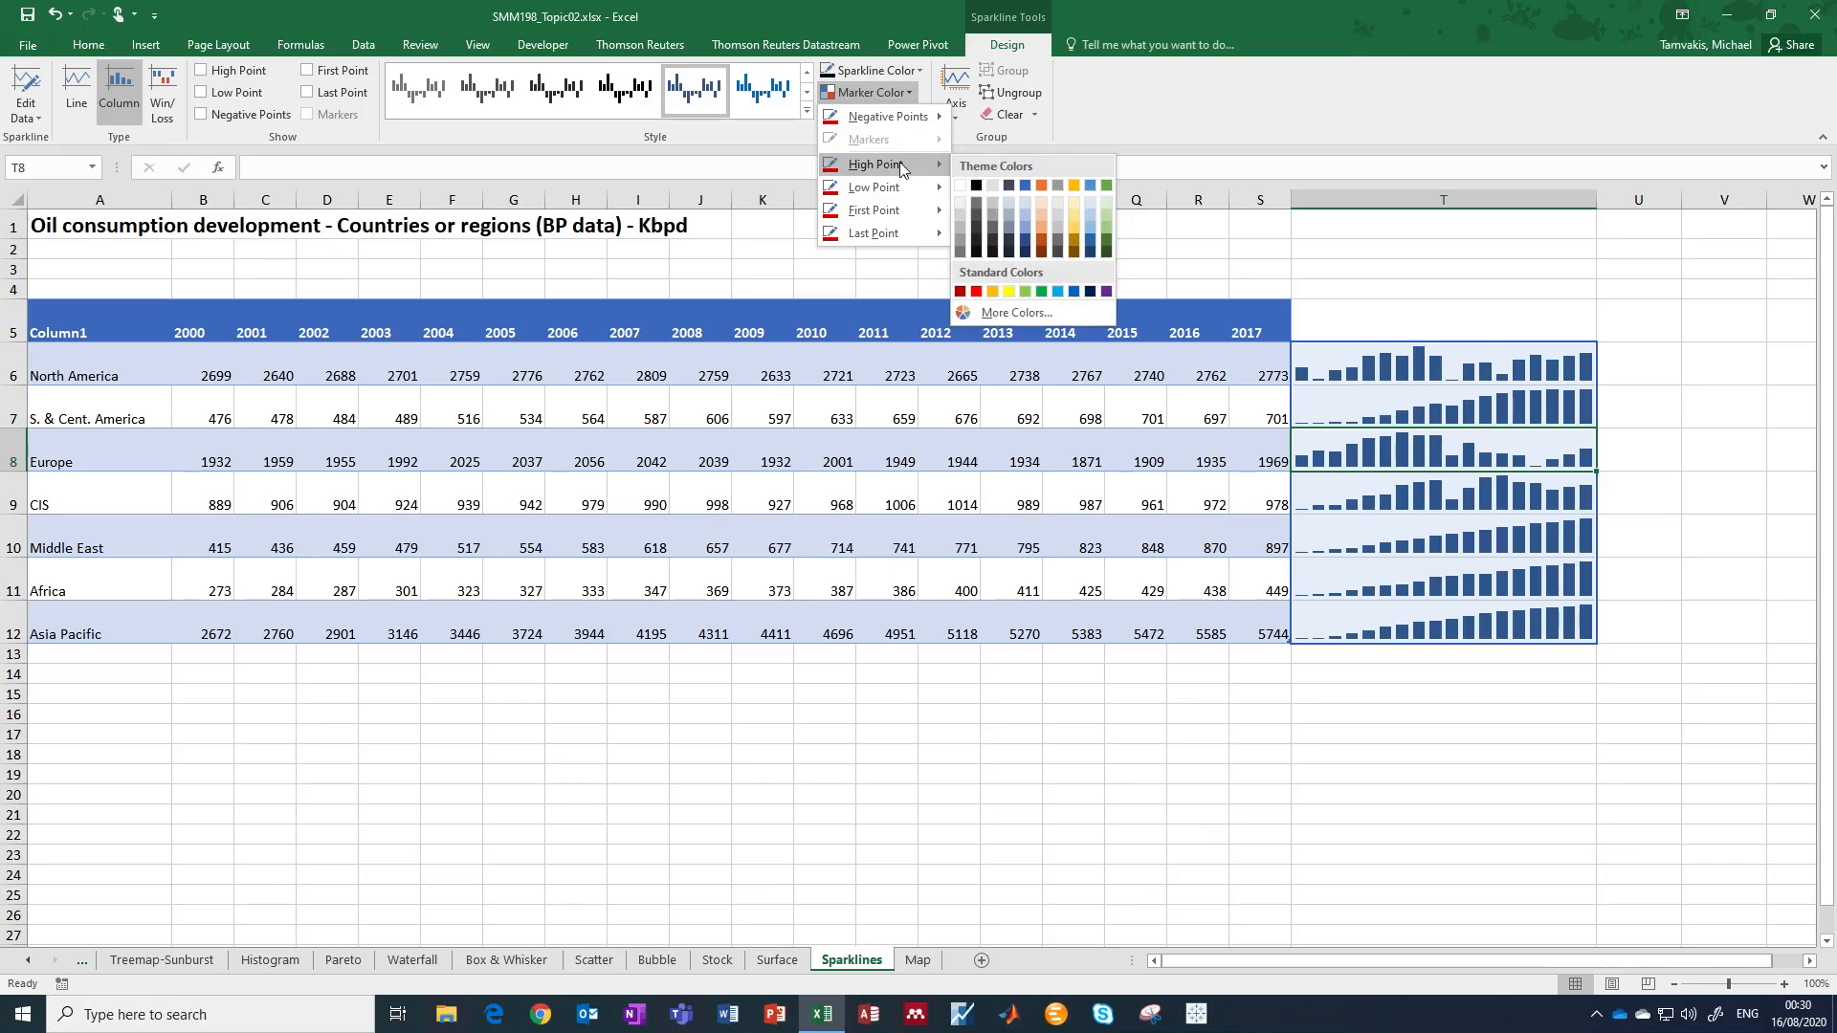
click(976, 292)
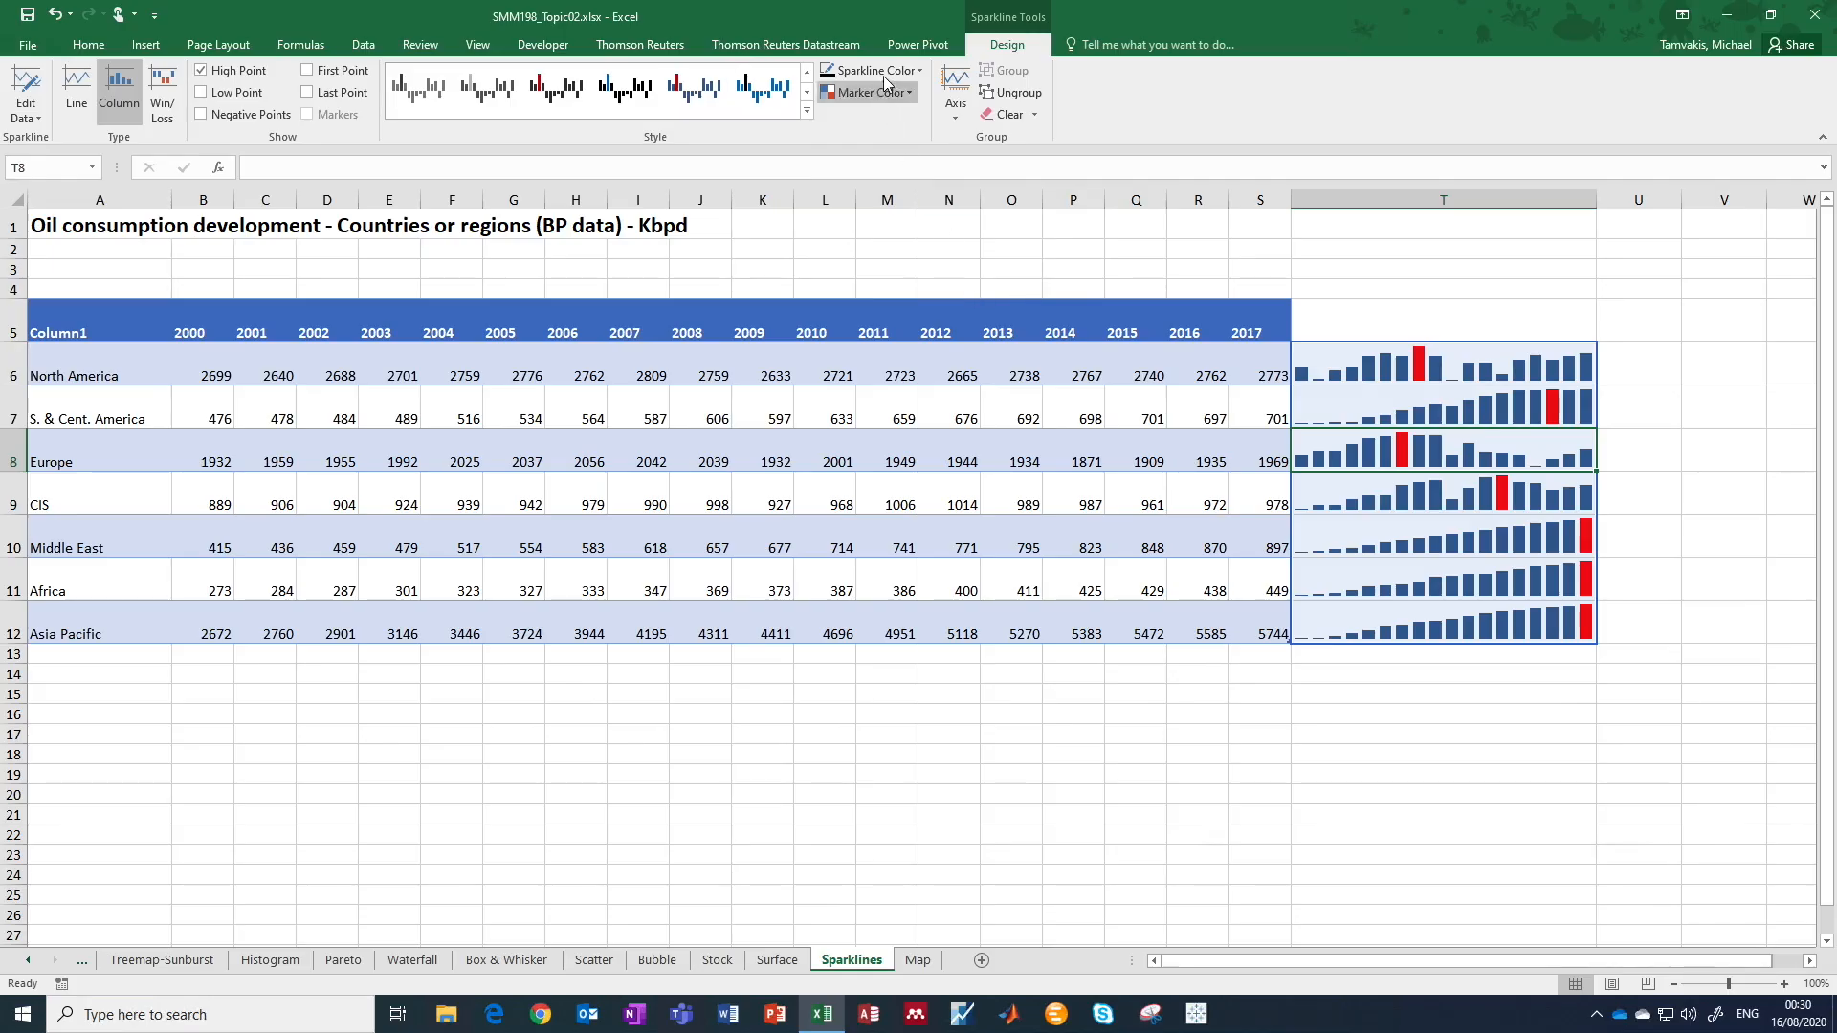
Mark the low point of each sparkline in column T in theme orange.
click(911, 92)
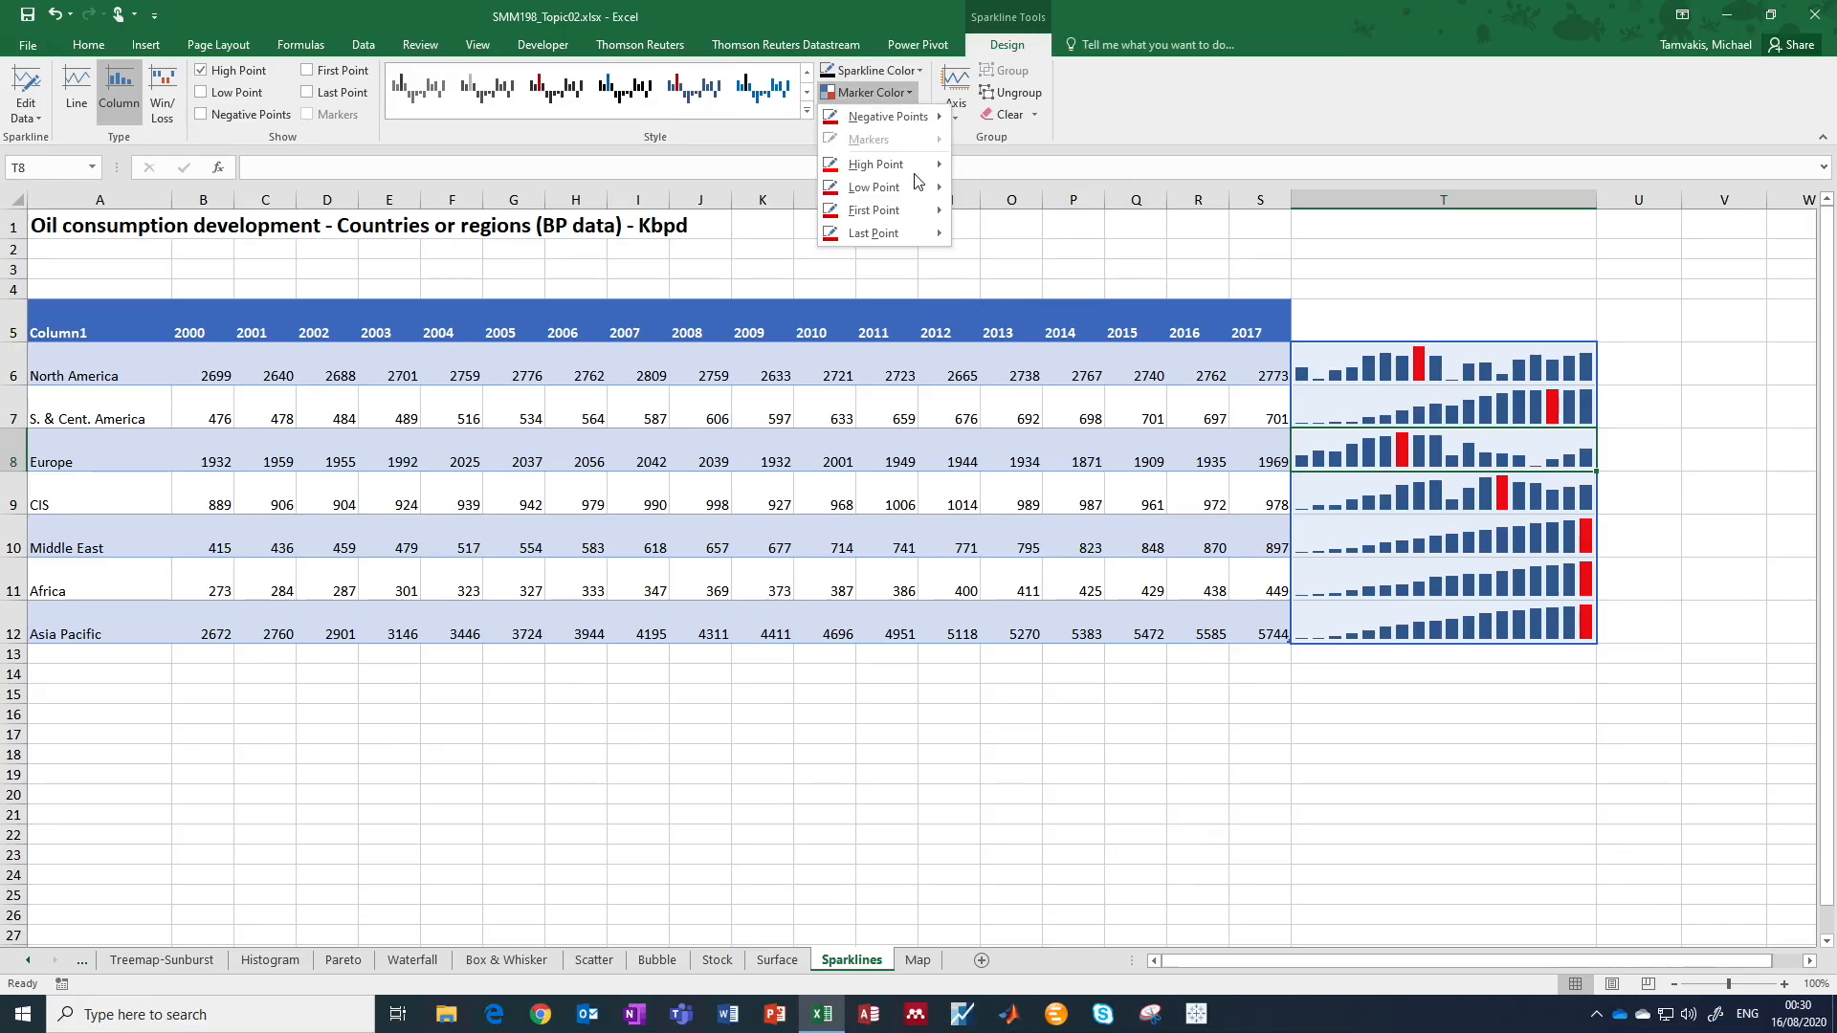
mouse_move(914, 211)
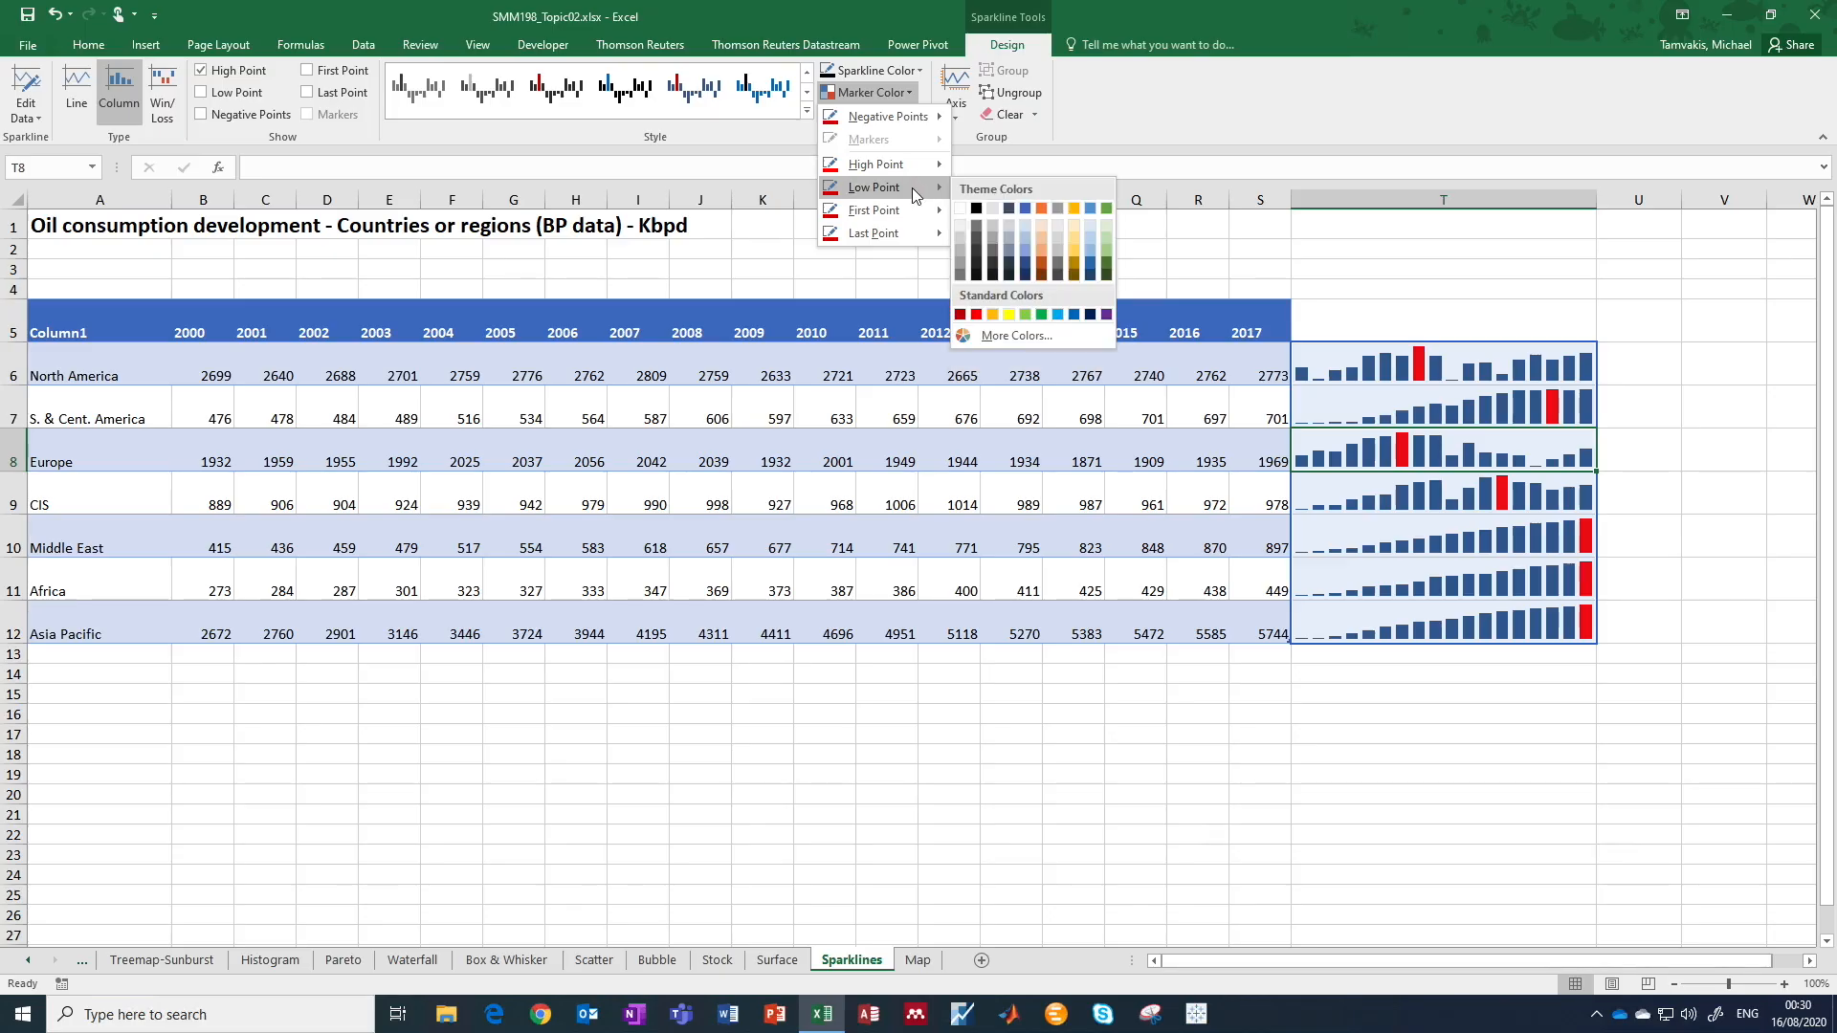
click(1043, 208)
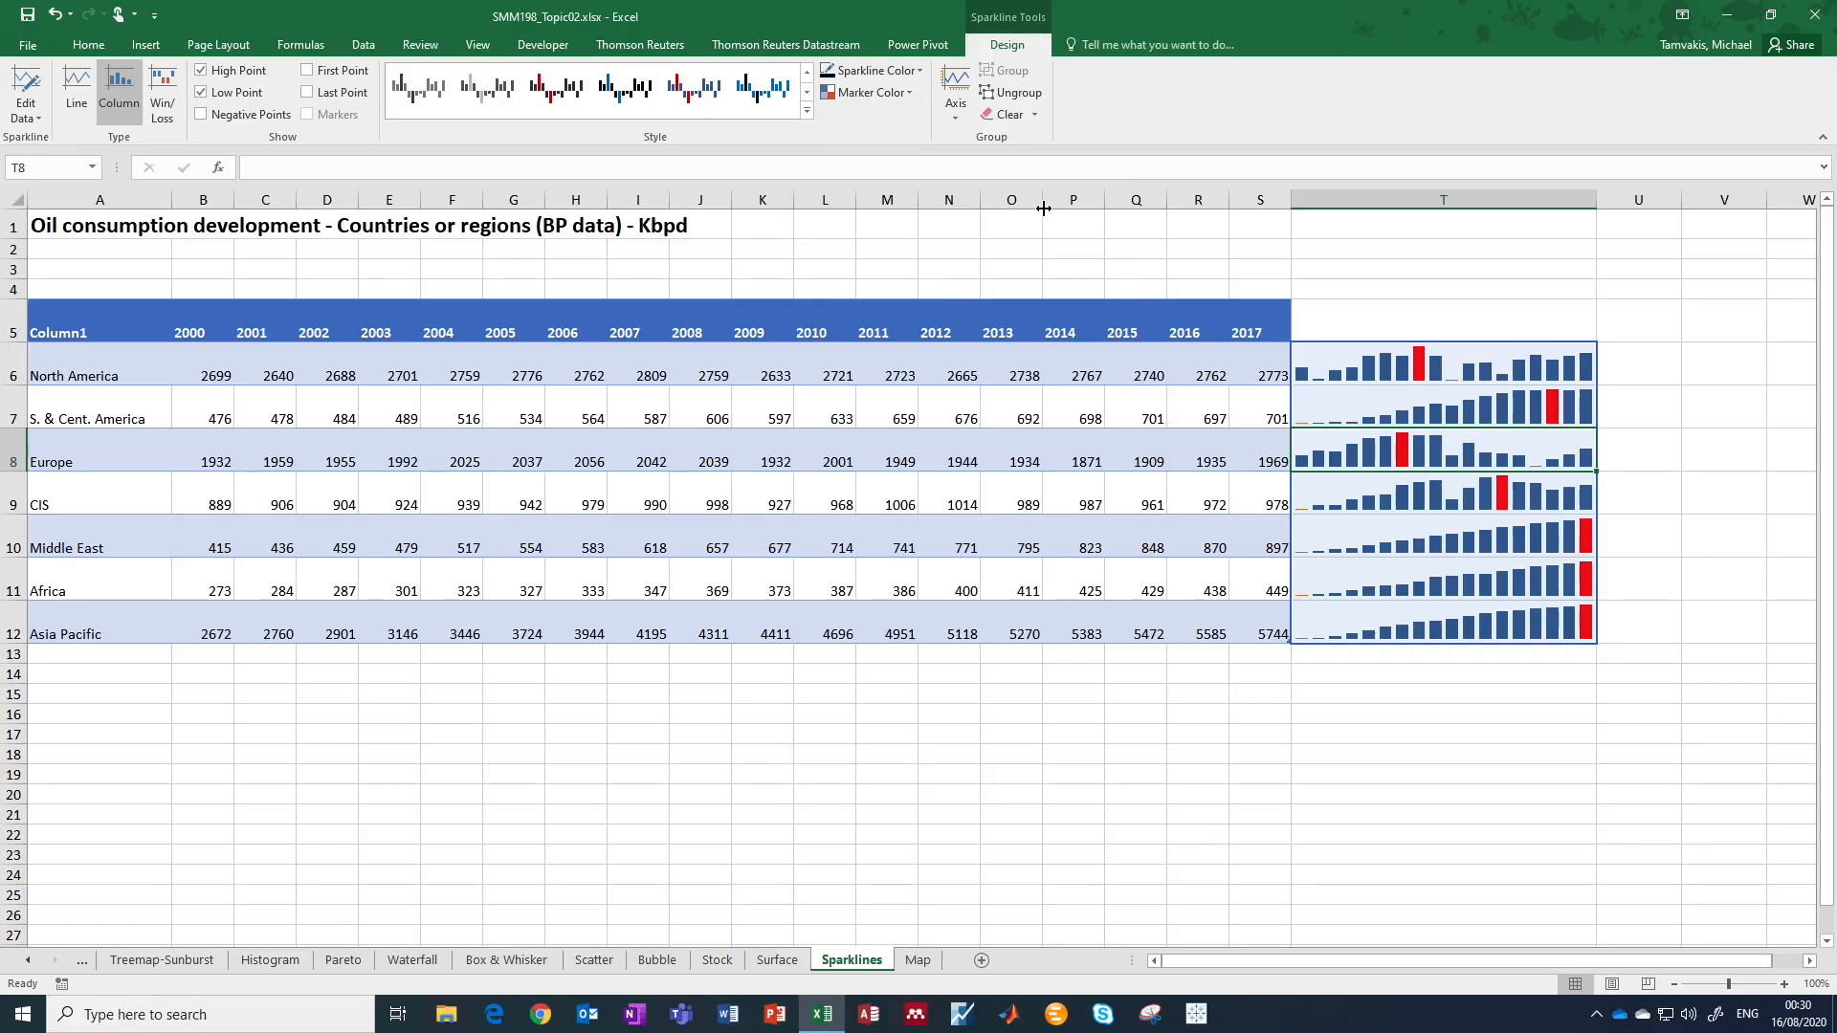